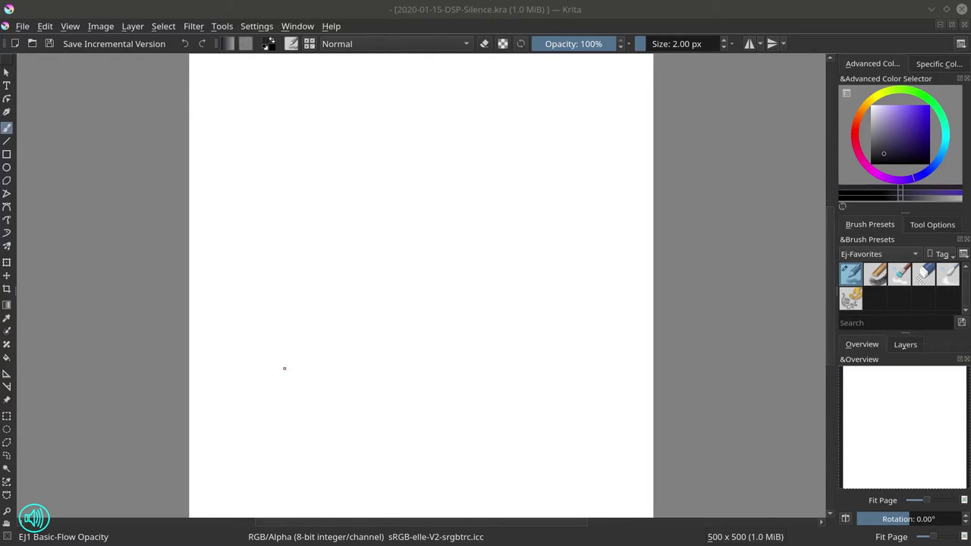
Set the brush colour to black and sketch a small oval head with eyes and the upper edge of a face mask
click(551, 11)
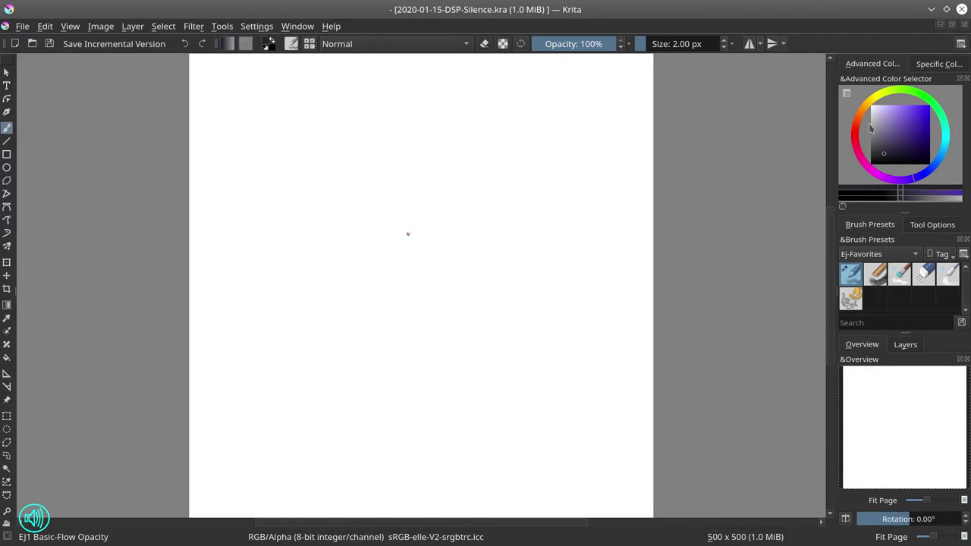
drag(887, 157, 868, 163)
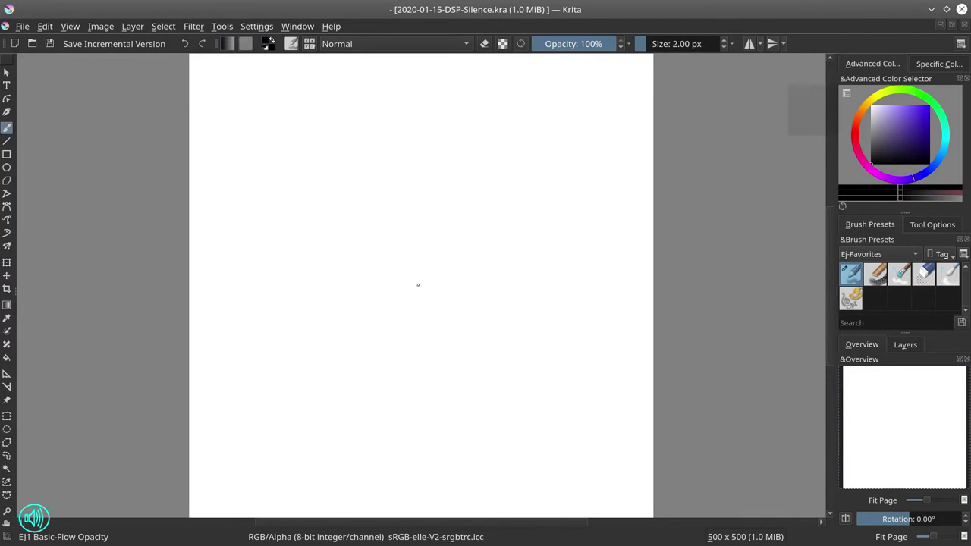
mouse_move(398, 289)
mouse_down()
mouse_move(414, 255)
mouse_move(386, 268)
mouse_up()
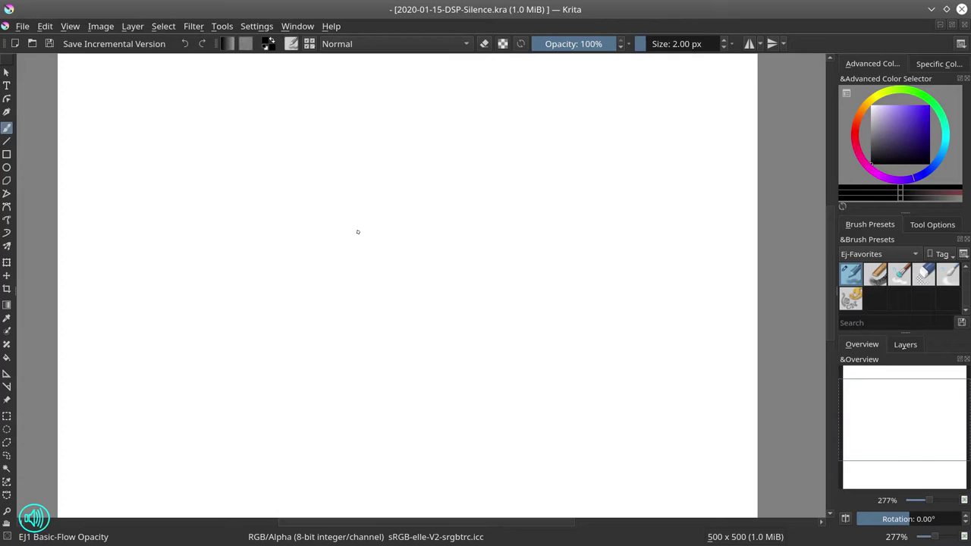
mouse_move(352, 225)
mouse_down()
mouse_move(360, 255)
mouse_move(357, 215)
mouse_move(387, 212)
mouse_move(391, 238)
mouse_move(362, 255)
mouse_move(388, 259)
mouse_move(391, 220)
mouse_move(392, 250)
mouse_up()
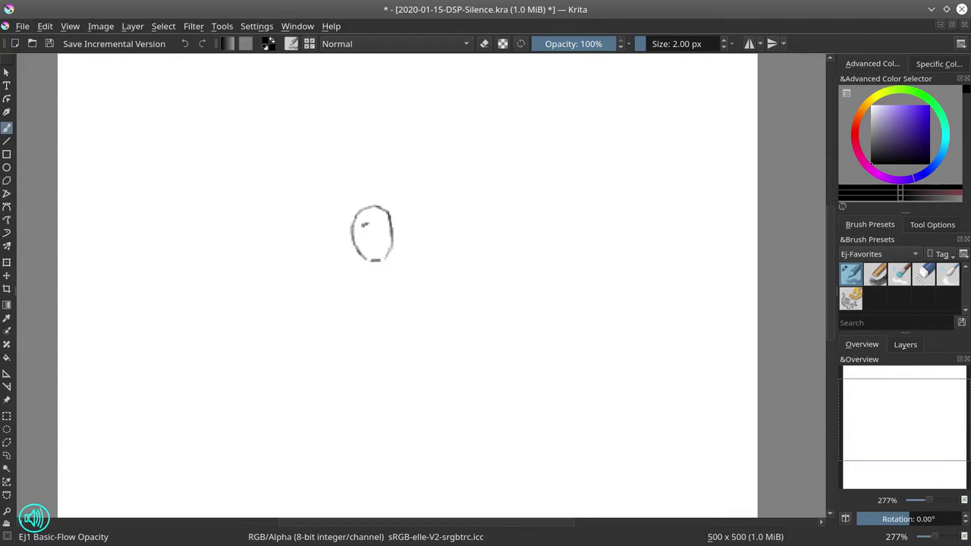
mouse_move(383, 225)
mouse_down()
mouse_move(396, 225)
mouse_move(362, 229)
mouse_move(393, 237)
mouse_move(391, 258)
mouse_move(385, 239)
mouse_move(396, 249)
mouse_move(379, 257)
mouse_up()
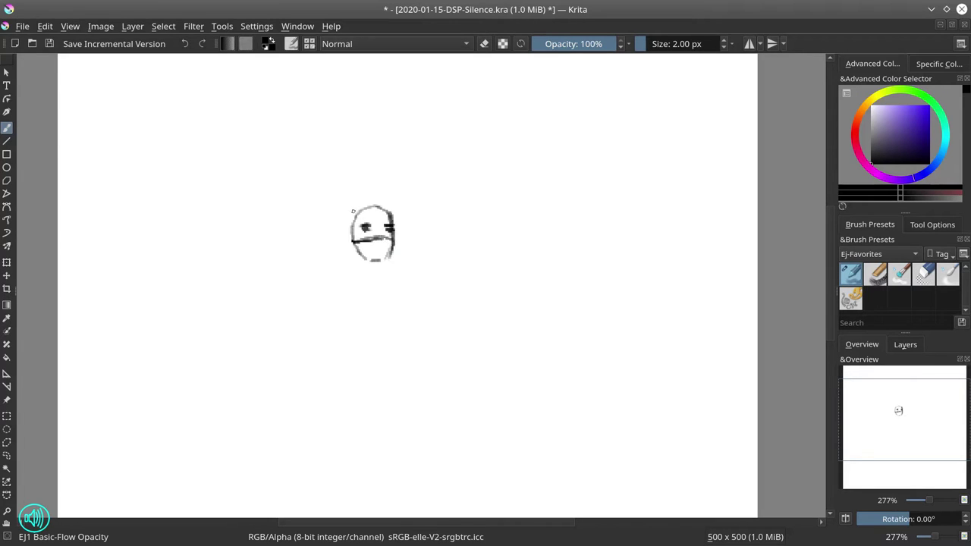
Draw the pointed lower part of the face mask, erase stray lines inside it, and reinforce its right side with the Basic-Flow Opacity brush
mouse_move(351, 241)
mouse_down()
mouse_move(362, 270)
mouse_move(379, 279)
mouse_move(393, 260)
mouse_up()
click(923, 274)
mouse_move(397, 253)
shift+mouse_down()
mouse_move(375, 242)
mouse_move(359, 251)
mouse_move(385, 253)
shift+mouse_up()
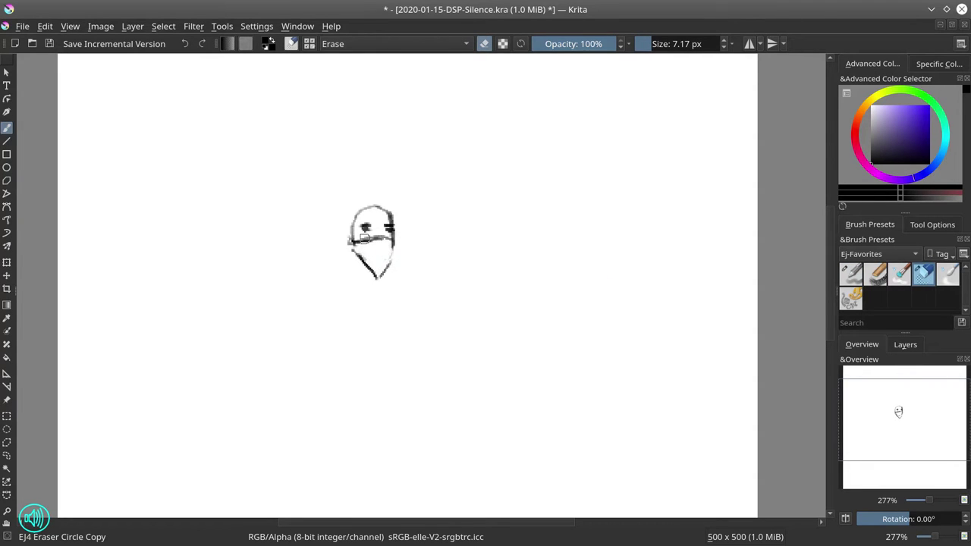
click(854, 276)
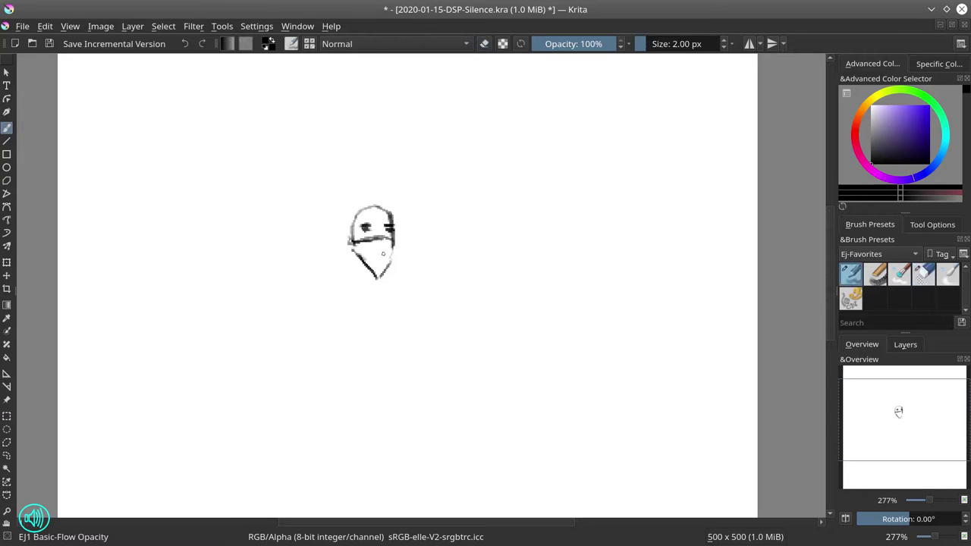
drag(395, 244, 391, 261)
Sketch the rounded hair outline around the head with wavy locks falling on both sides to the neck
mouse_move(379, 199)
mouse_down()
mouse_move(402, 223)
mouse_move(343, 254)
mouse_move(340, 241)
mouse_up()
drag(362, 199, 332, 230)
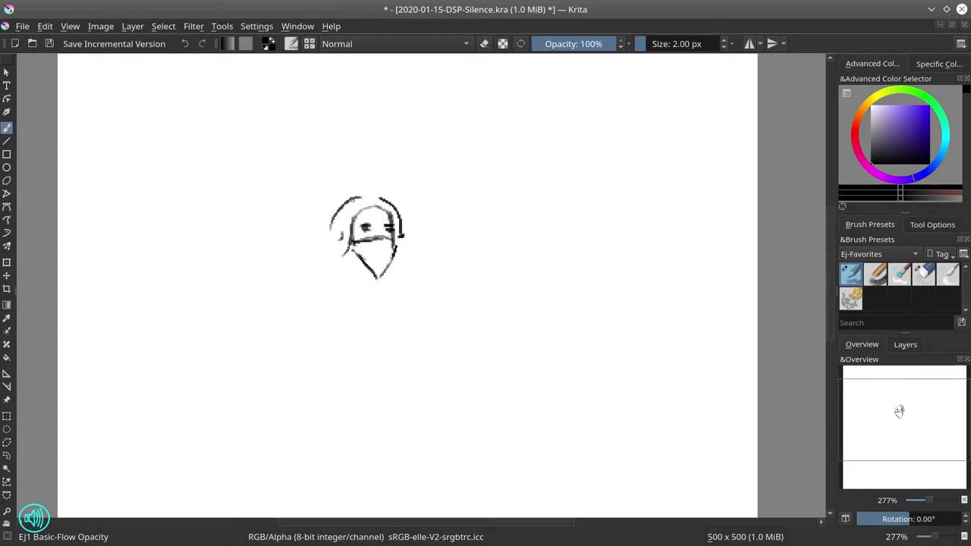
mouse_move(371, 198)
mouse_down()
mouse_move(341, 203)
mouse_move(328, 256)
mouse_move(338, 256)
mouse_move(334, 267)
mouse_move(388, 273)
mouse_up()
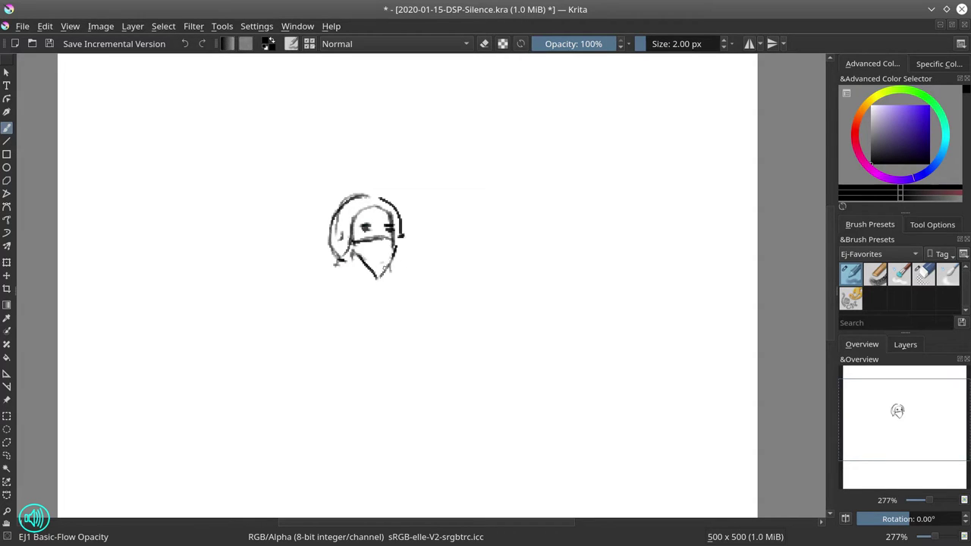
mouse_move(386, 267)
mouse_down()
mouse_move(411, 278)
mouse_move(399, 241)
mouse_move(409, 223)
mouse_up()
mouse_move(330, 227)
mouse_down()
mouse_move(334, 262)
mouse_move(344, 269)
mouse_move(350, 258)
mouse_move(340, 278)
mouse_move(350, 264)
mouse_up()
drag(336, 263, 348, 286)
mouse_move(348, 286)
mouse_down()
mouse_move(392, 274)
mouse_move(394, 293)
mouse_up()
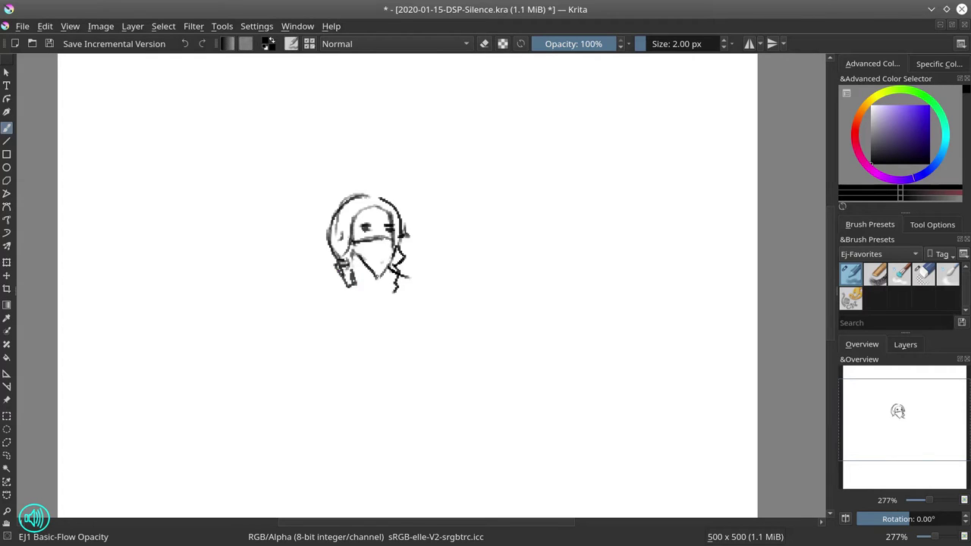
Sketch the collar below the mask, then both shoulders and the outer arm lines of the figure
mouse_move(354, 256)
mouse_down()
mouse_move(357, 270)
mouse_move(385, 288)
mouse_move(377, 296)
mouse_move(387, 284)
mouse_move(384, 312)
mouse_up()
drag(340, 275, 325, 308)
mouse_move(339, 276)
mouse_down()
mouse_move(318, 291)
mouse_move(324, 333)
mouse_up()
mouse_move(400, 277)
mouse_down()
mouse_move(415, 285)
mouse_move(418, 309)
mouse_up()
drag(323, 292, 316, 362)
drag(417, 292, 432, 371)
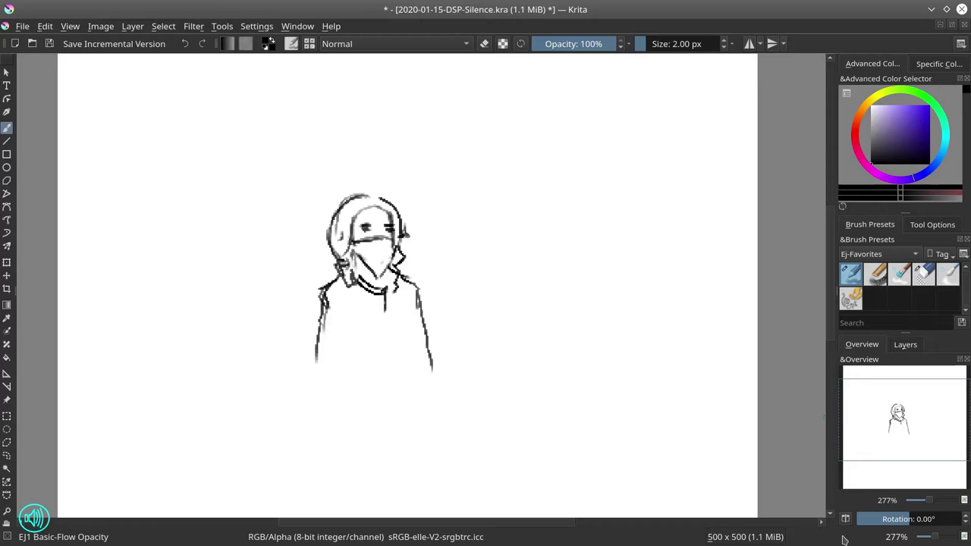
Mirror the canvas view, widen the right arm outline, and sketch the left sleeve's end and a V-shaped neckline with a short centre line
key(m)
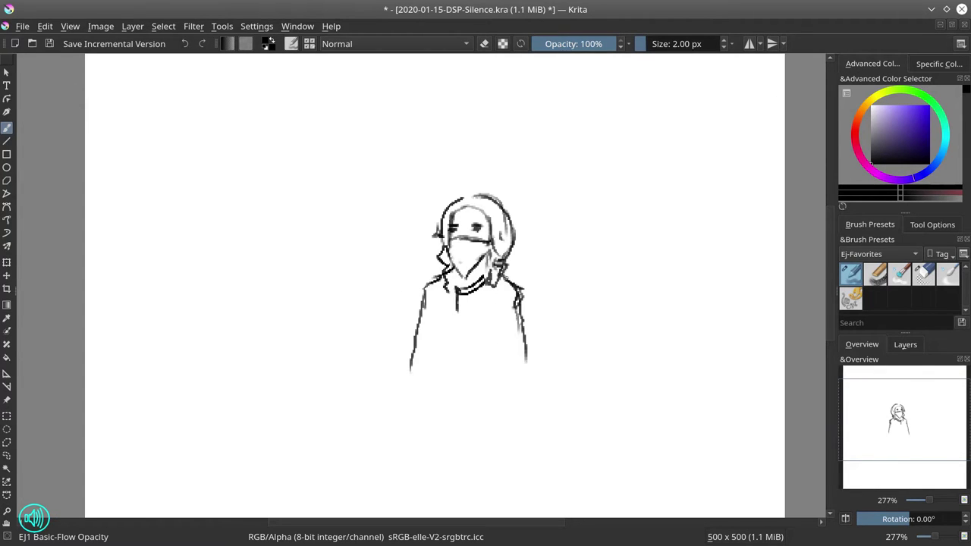
mouse_move(503, 272)
mouse_down()
mouse_move(524, 288)
mouse_move(535, 381)
mouse_up()
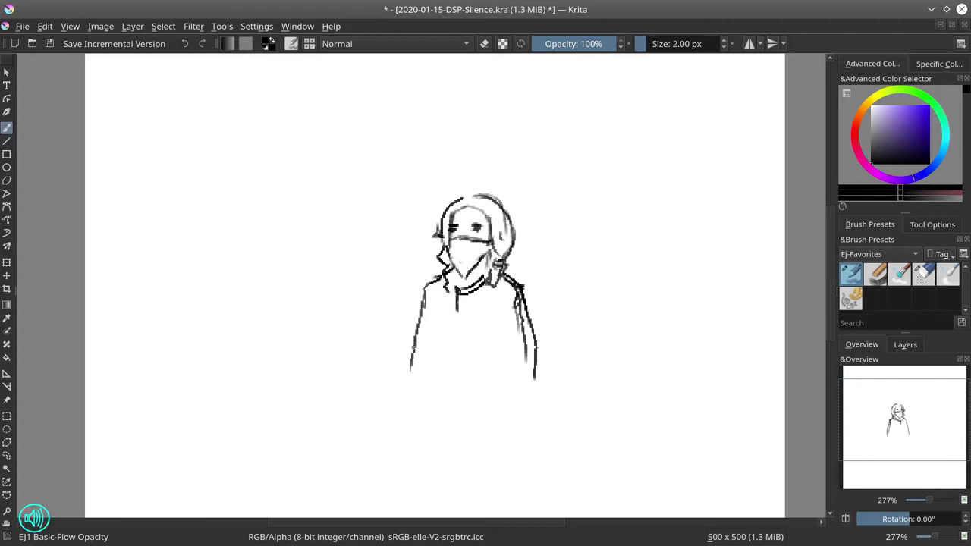
mouse_move(414, 346)
mouse_down()
mouse_move(410, 372)
mouse_move(423, 388)
mouse_up()
mouse_move(448, 292)
mouse_down()
mouse_move(461, 297)
mouse_move(464, 335)
mouse_up()
mouse_move(486, 282)
mouse_down()
mouse_move(472, 311)
mouse_move(483, 297)
mouse_up()
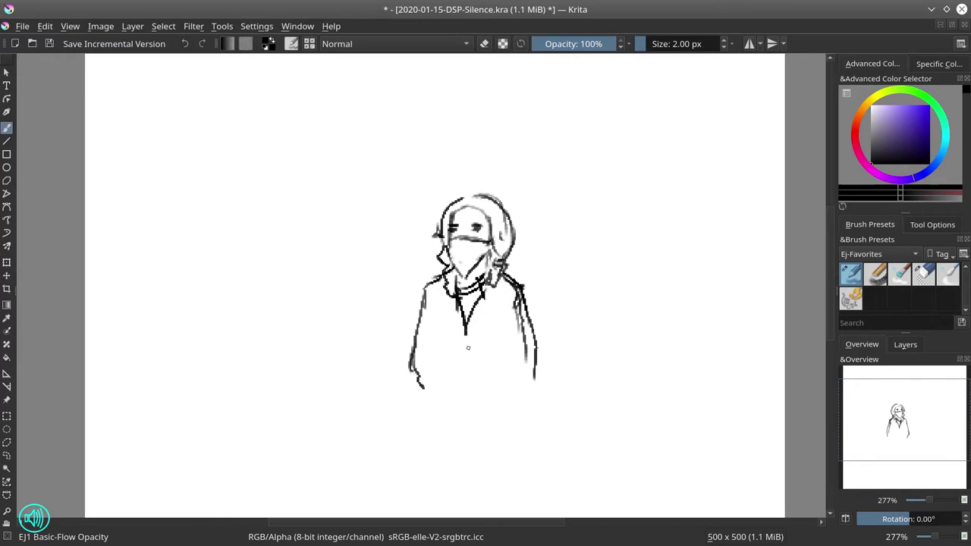
drag(468, 348, 468, 358)
Draw the left sleeve's inner edge with folds, and sketch the cuffs and hands at the pockets on both sides
mouse_move(431, 314)
mouse_down()
mouse_move(440, 365)
mouse_move(436, 356)
mouse_move(429, 405)
mouse_up()
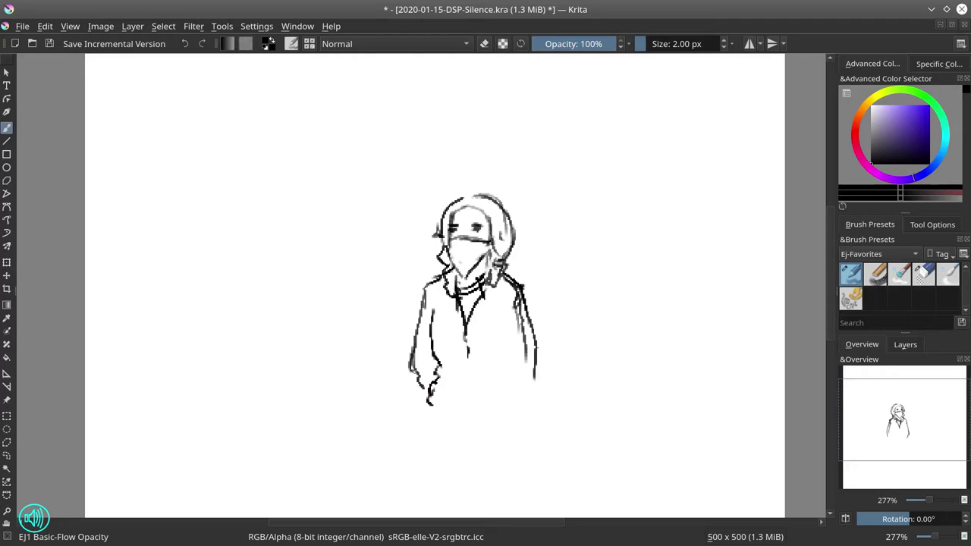
mouse_move(414, 366)
mouse_down()
mouse_move(410, 384)
mouse_move(456, 418)
mouse_up()
drag(540, 352, 531, 396)
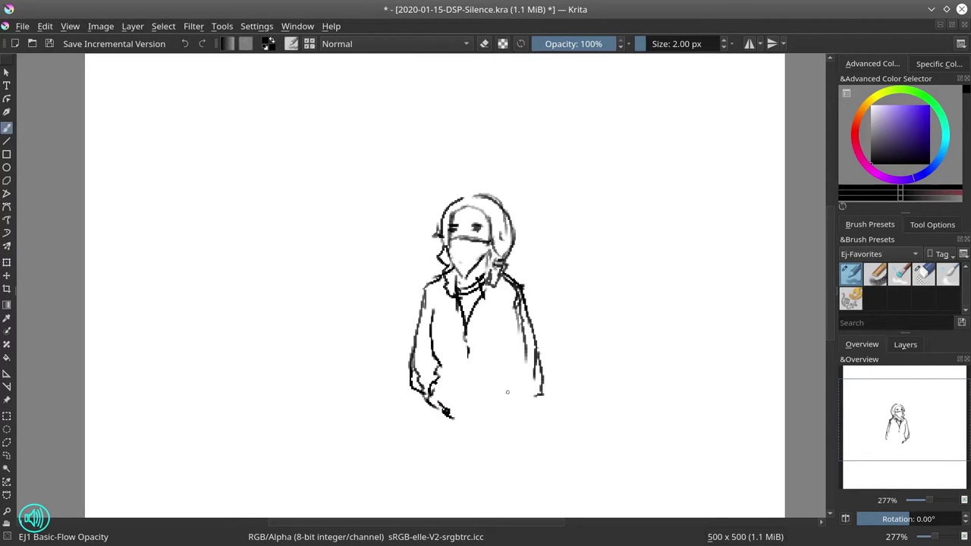
drag(530, 407, 534, 400)
mouse_move(415, 394)
mouse_down()
mouse_move(424, 417)
mouse_move(437, 406)
mouse_up()
Sketch the coat's front opening with long lapels running from the collar down to the waist
drag(465, 325, 475, 384)
drag(442, 290, 474, 403)
drag(457, 266, 469, 307)
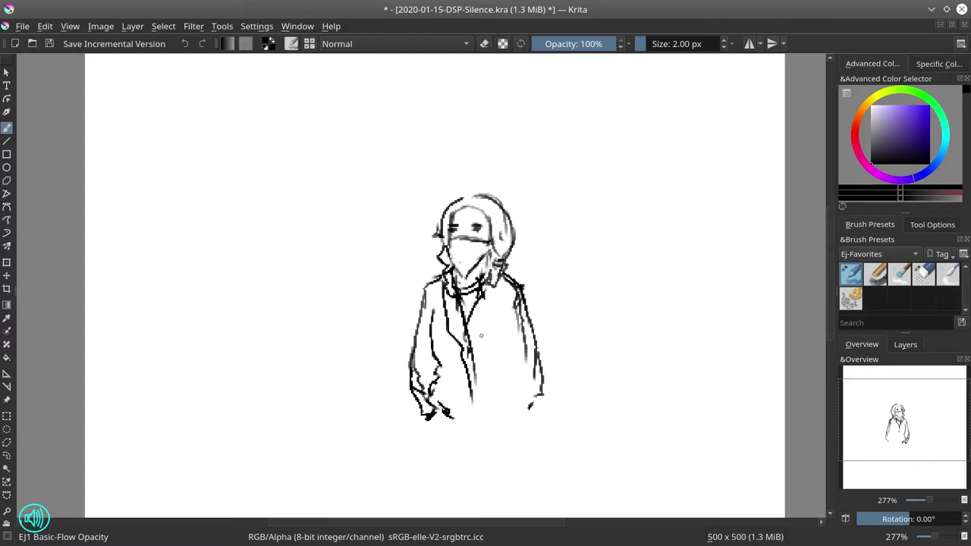
mouse_move(475, 379)
mouse_down()
mouse_move(502, 288)
mouse_move(525, 291)
mouse_move(531, 334)
mouse_up()
Extend the coat's lower side edges and centre front lines downward below the hands
drag(533, 386, 532, 415)
drag(430, 416, 429, 462)
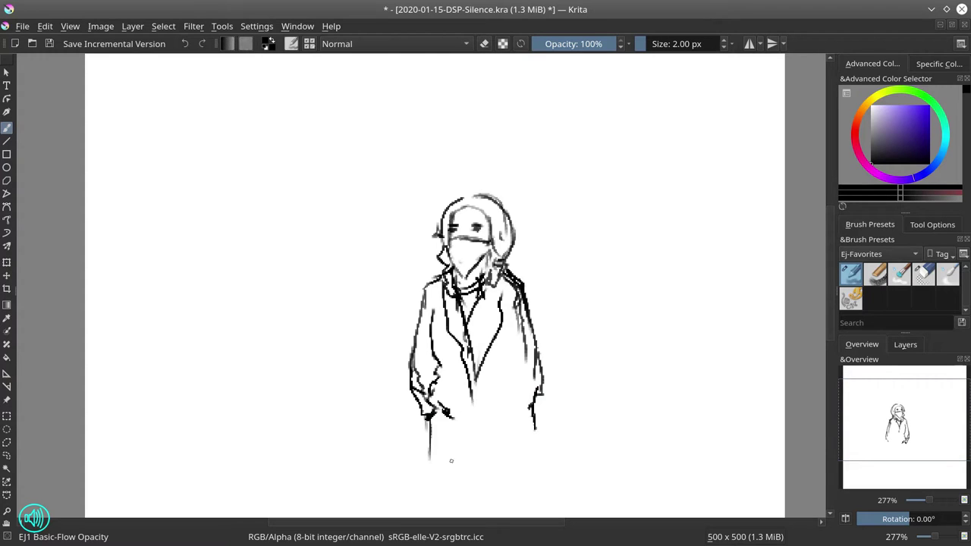
mouse_move(534, 399)
mouse_down()
mouse_move(540, 455)
mouse_move(539, 441)
mouse_up()
drag(480, 370, 468, 434)
drag(464, 369, 481, 447)
drag(471, 372, 479, 442)
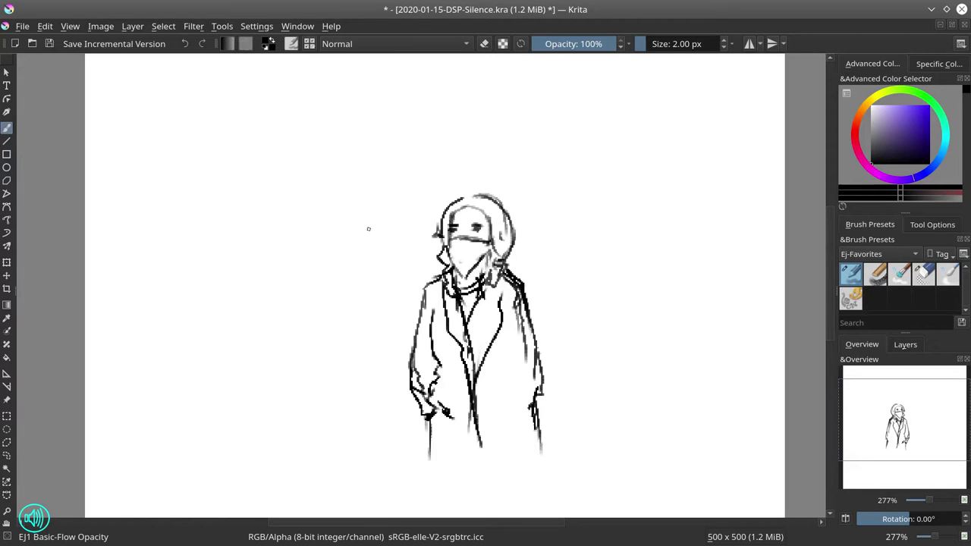
Sketch small bare tree trunks with forked branches in the background on both sides of the figure's head
drag(366, 225, 369, 282)
mouse_move(376, 254)
mouse_down()
mouse_move(394, 184)
mouse_move(414, 156)
mouse_move(391, 178)
mouse_move(393, 168)
mouse_move(428, 166)
mouse_move(416, 182)
mouse_move(425, 180)
mouse_move(373, 176)
mouse_move(375, 130)
mouse_move(383, 155)
mouse_move(351, 155)
mouse_up()
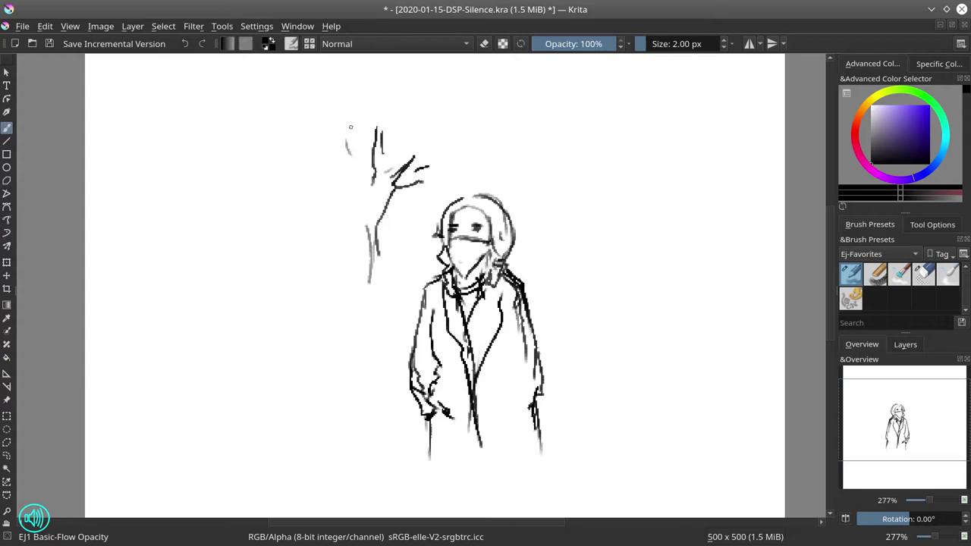
mouse_move(541, 153)
mouse_down()
mouse_move(567, 205)
mouse_move(570, 252)
mouse_move(563, 175)
mouse_move(516, 135)
mouse_move(558, 211)
mouse_move(548, 251)
mouse_up()
drag(543, 217, 544, 247)
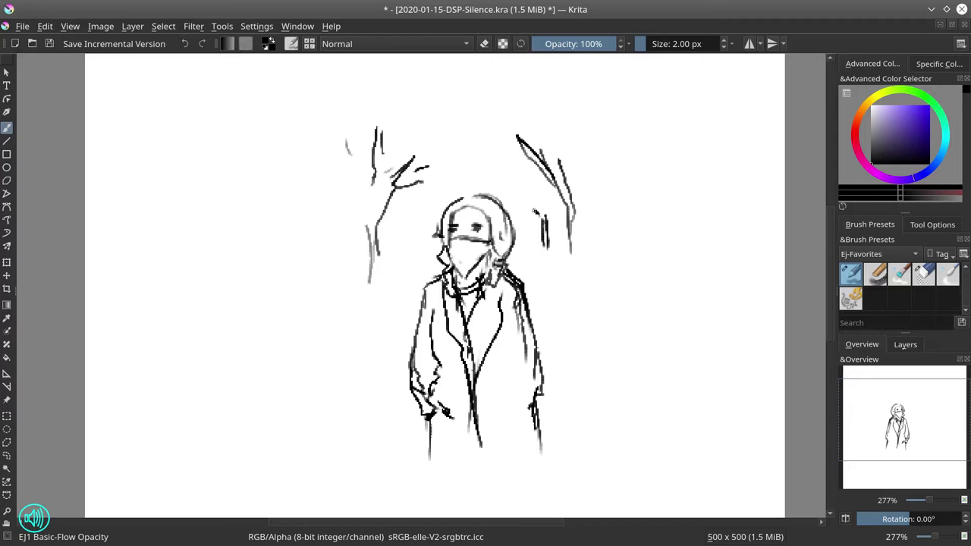
drag(522, 190, 546, 215)
drag(414, 220, 402, 264)
mouse_move(403, 244)
mouse_down()
mouse_move(443, 183)
mouse_move(428, 206)
mouse_move(440, 214)
mouse_up()
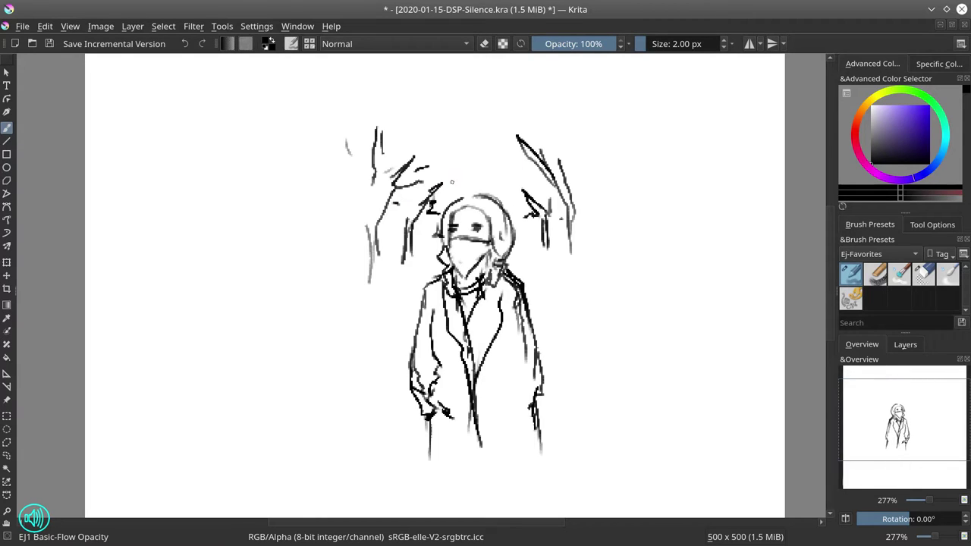
Outline a large tree's outer edge on each side of the scene, and add small ground marks beside the figure
drag(299, 184, 292, 258)
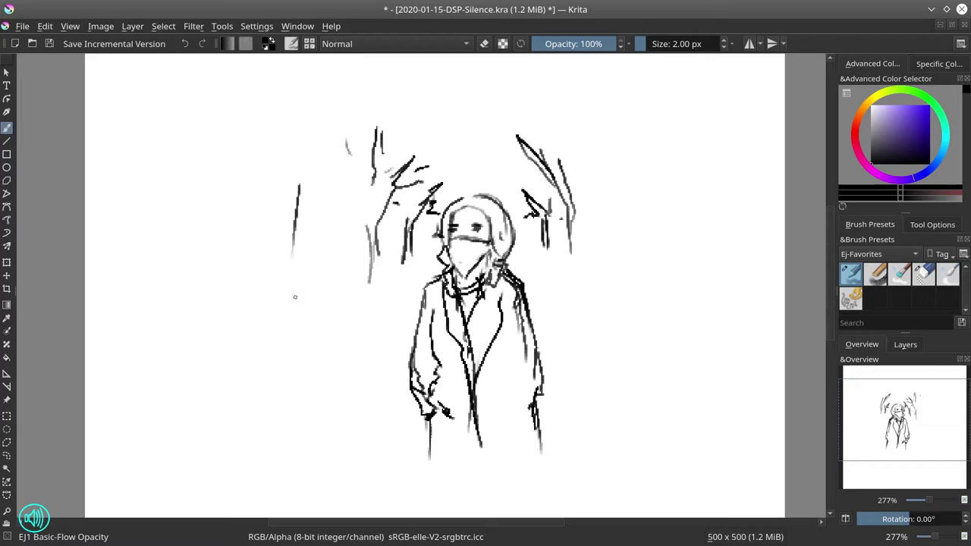
mouse_move(298, 199)
mouse_down()
mouse_move(289, 270)
mouse_move(297, 322)
mouse_up()
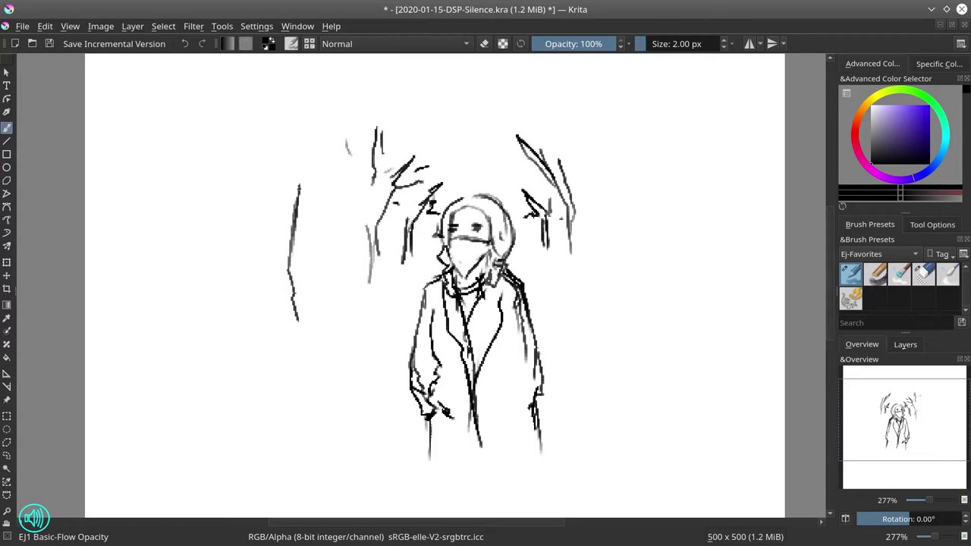
drag(300, 189, 341, 107)
mouse_move(326, 139)
mouse_down()
mouse_move(341, 107)
mouse_move(364, 94)
mouse_move(356, 90)
mouse_move(303, 128)
mouse_up()
mouse_move(572, 88)
mouse_down()
mouse_move(612, 151)
mouse_move(628, 287)
mouse_up()
mouse_move(408, 267)
mouse_down()
mouse_move(375, 282)
mouse_move(419, 267)
mouse_move(423, 255)
mouse_move(435, 271)
mouse_up()
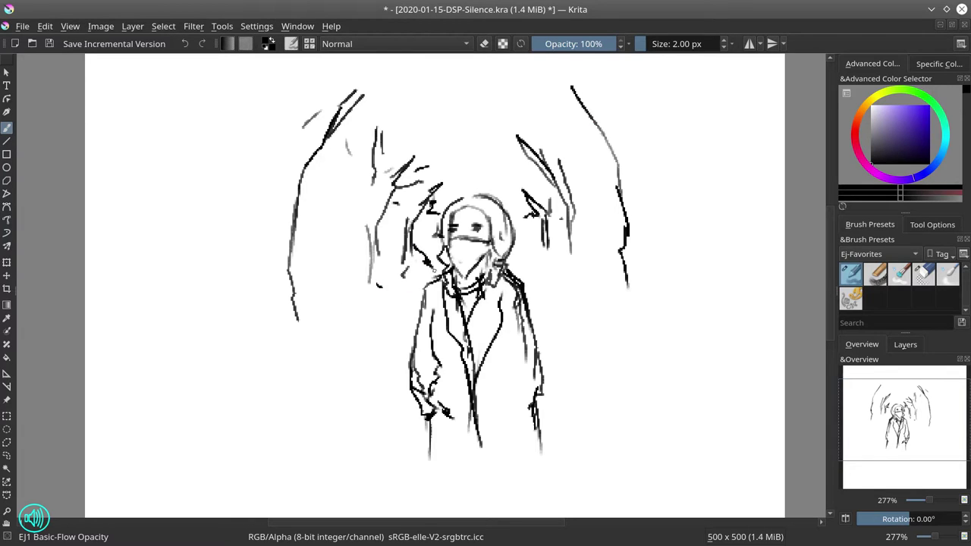
Draw the inner edges and bases of the two large trunks, and start another trunk line near the canvas's upper left
drag(340, 114, 349, 279)
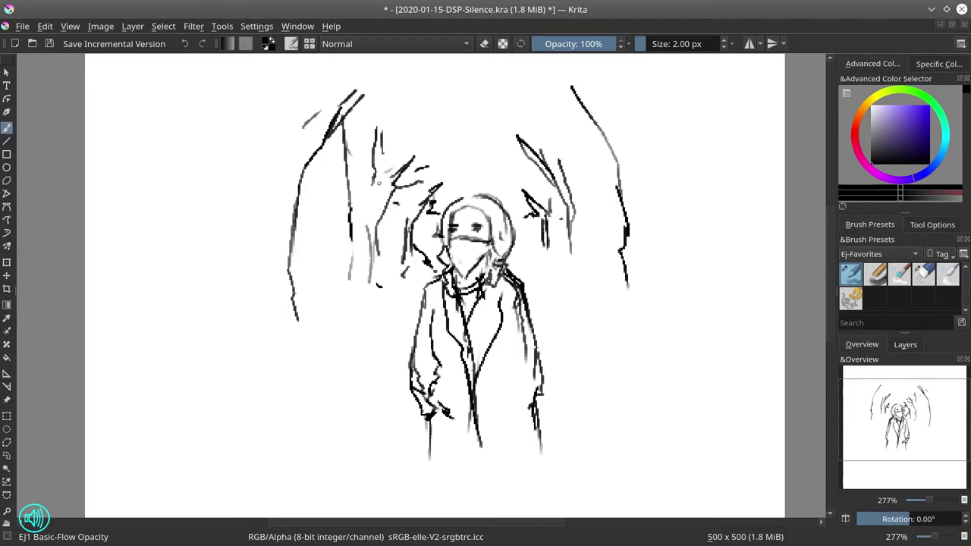
drag(396, 195, 400, 266)
drag(603, 132, 599, 261)
mouse_move(597, 225)
mouse_down()
mouse_move(598, 264)
mouse_move(612, 281)
mouse_up()
drag(351, 263, 338, 292)
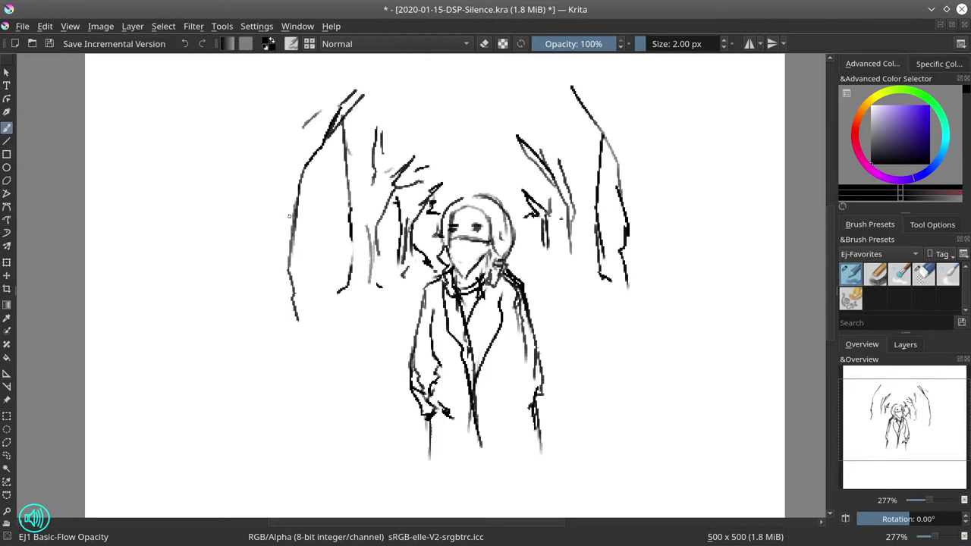
drag(234, 89, 250, 169)
Crop the canvas around the figure and trees to 347 x 261 pixels
click(7, 290)
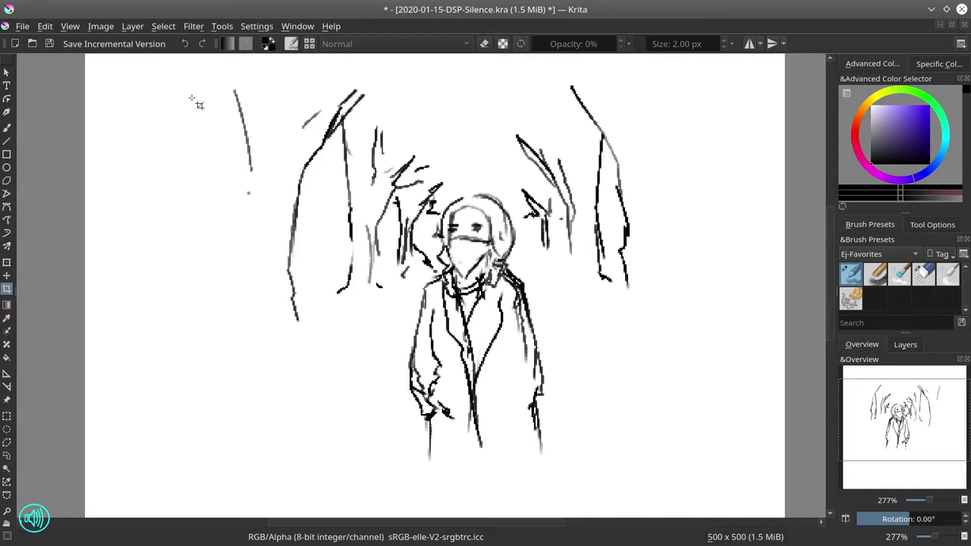
drag(185, 94, 676, 467)
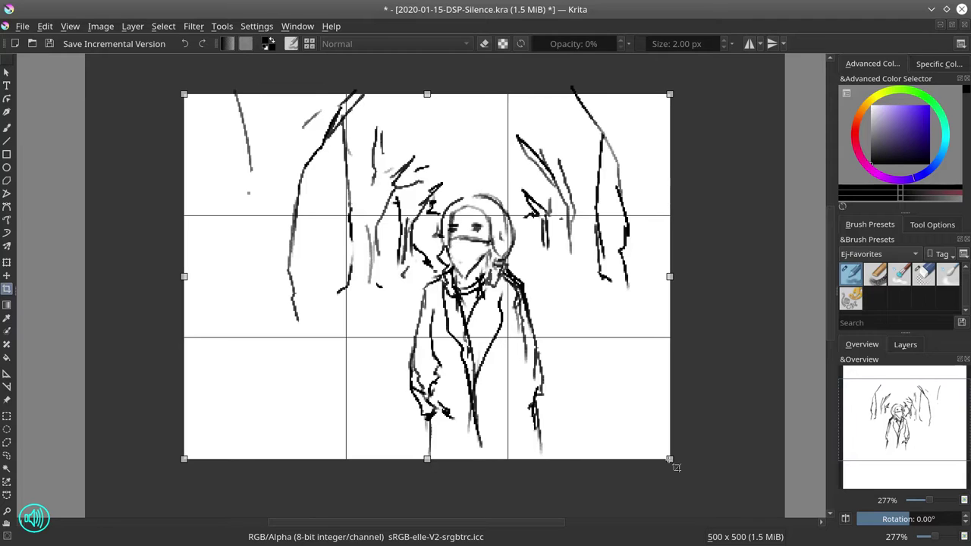
key(Return)
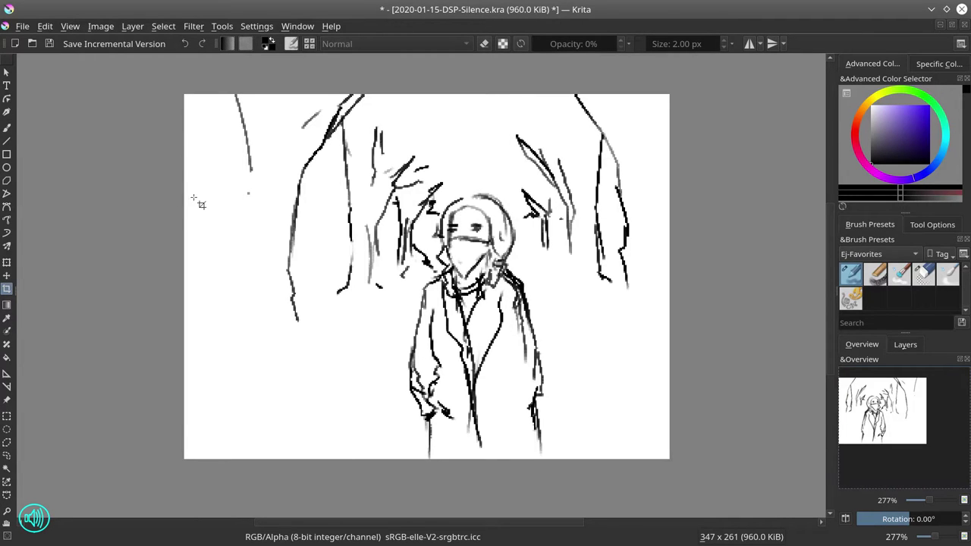
Return to the freehand brush and draw the long edge and base of the foreground trunk along the picture's left side
click(10, 127)
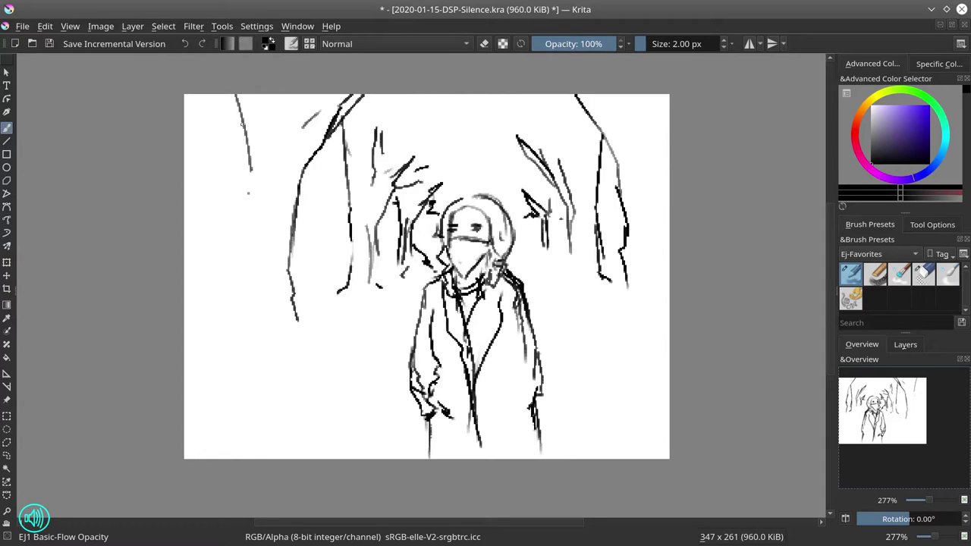
mouse_move(226, 95)
mouse_down()
mouse_move(251, 192)
mouse_move(255, 279)
mouse_up()
mouse_move(260, 232)
mouse_down()
mouse_move(268, 277)
mouse_move(252, 314)
mouse_up()
Duplicate Layer 1 and merge the copy down to darken the sketch lines
click(905, 345)
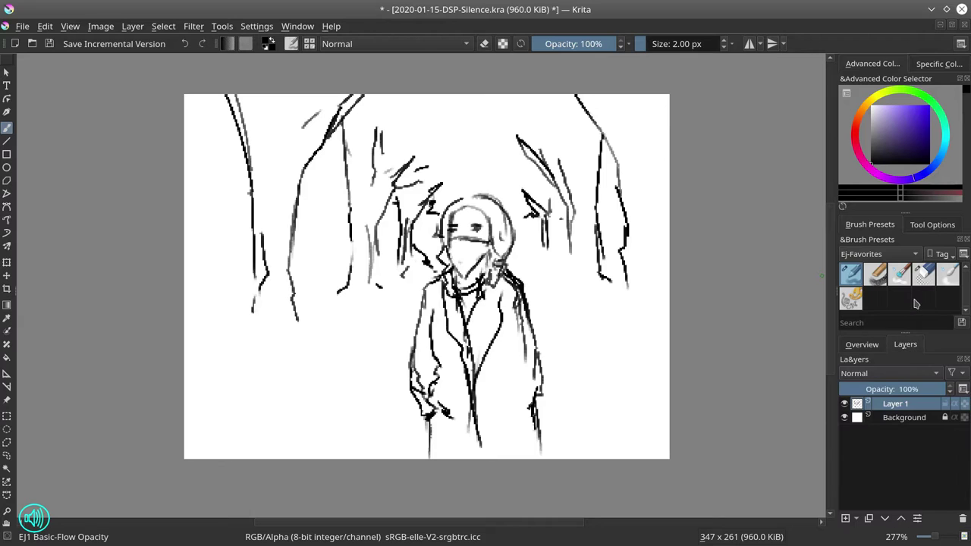
right_click(914, 404)
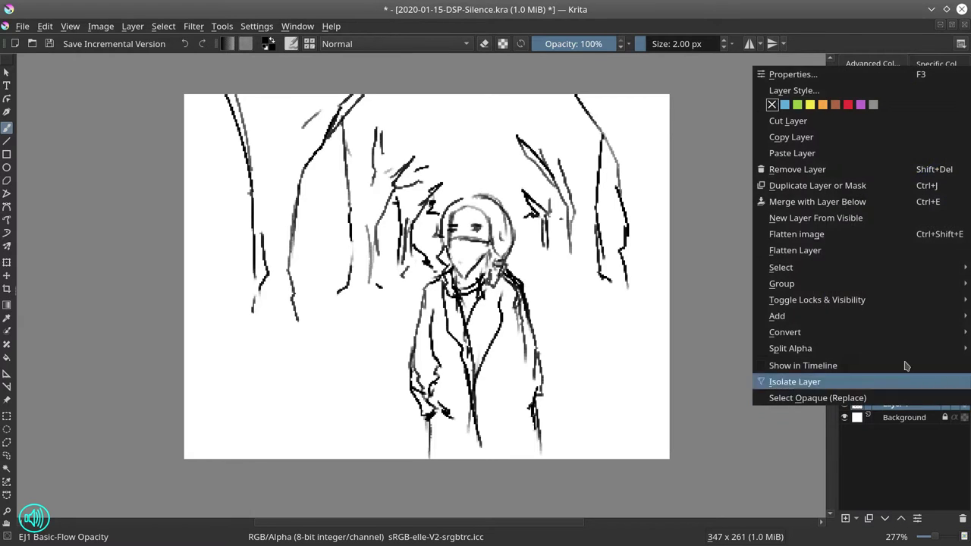
click(867, 191)
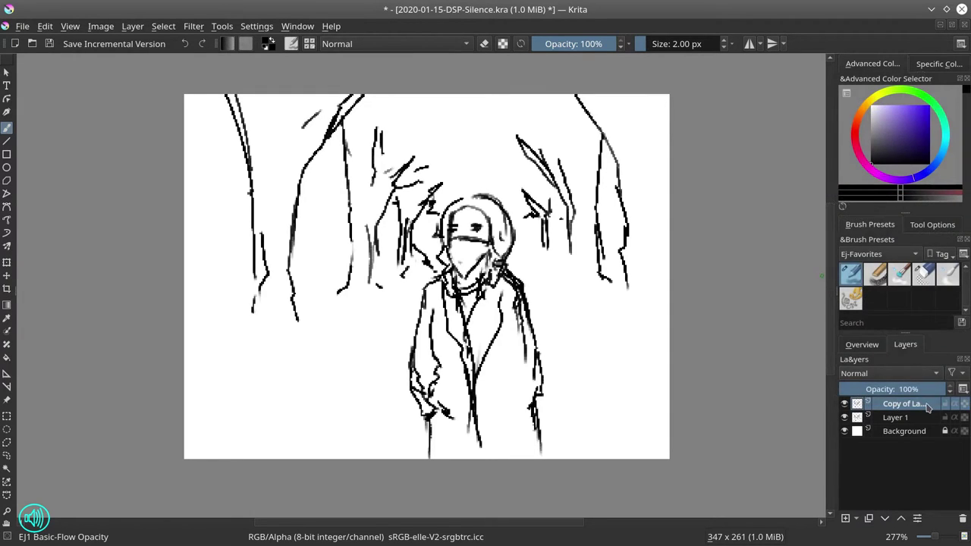
right_click(903, 404)
click(855, 200)
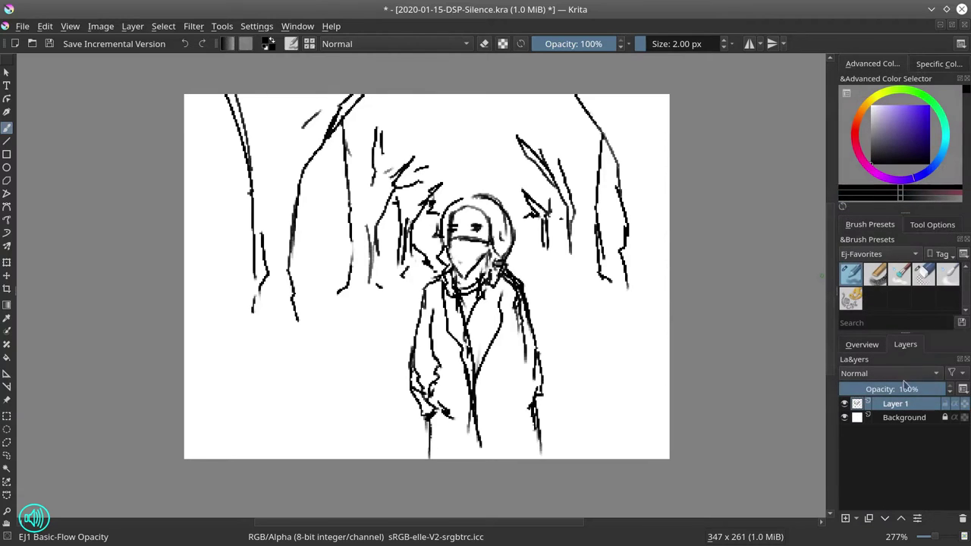
Rename Layer 1 as sketch
double_click(899, 406)
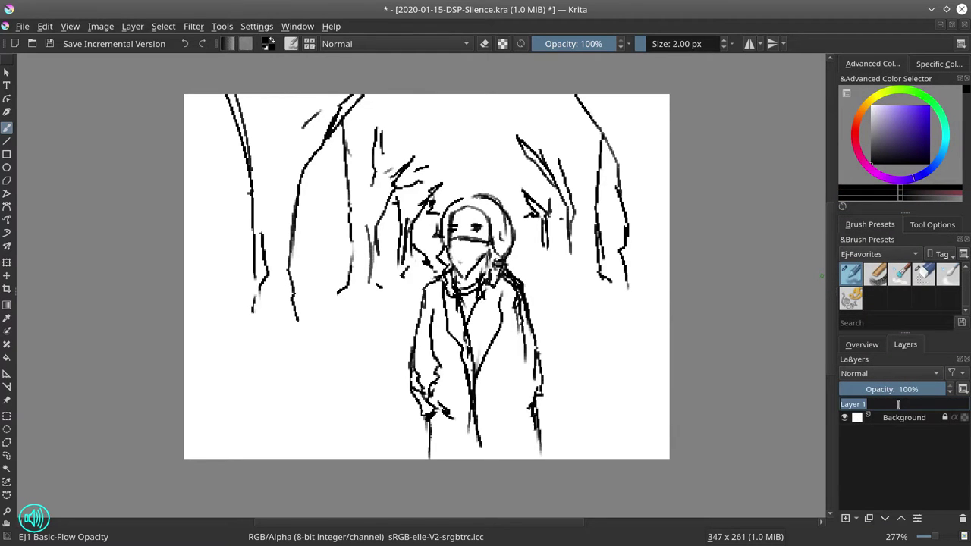
text(sketch)
key(Return)
right_click(899, 408)
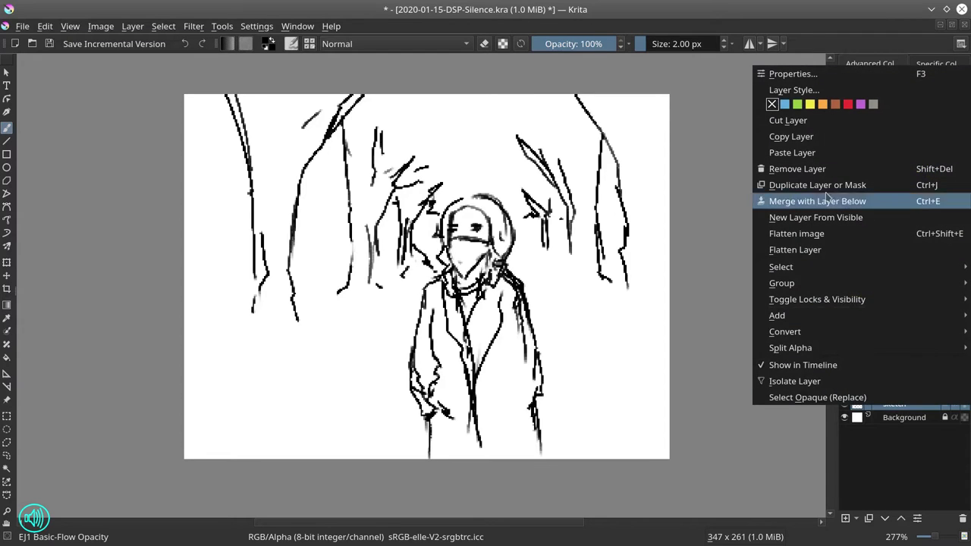
click(823, 168)
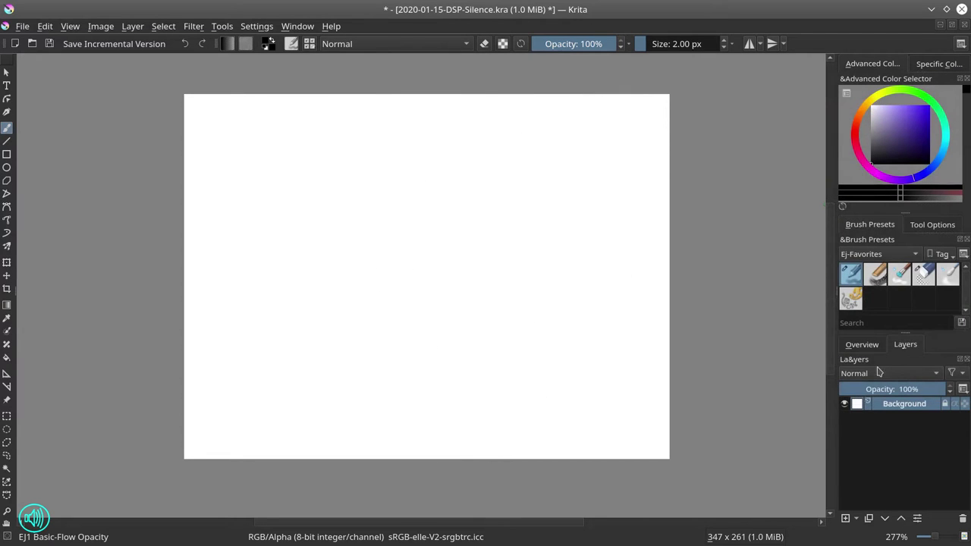
key(ctrl+z)
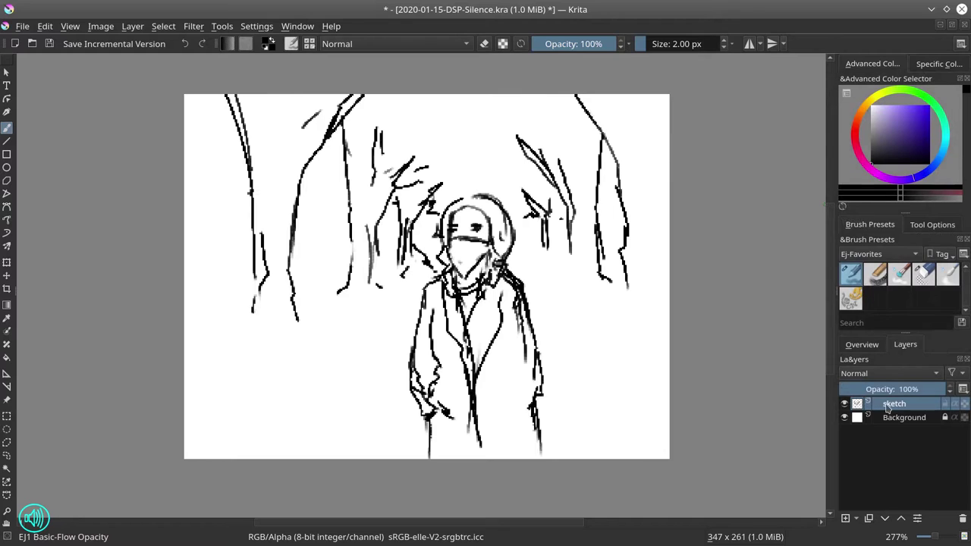
Duplicate the sketch layer and hide the copy
right_click(887, 407)
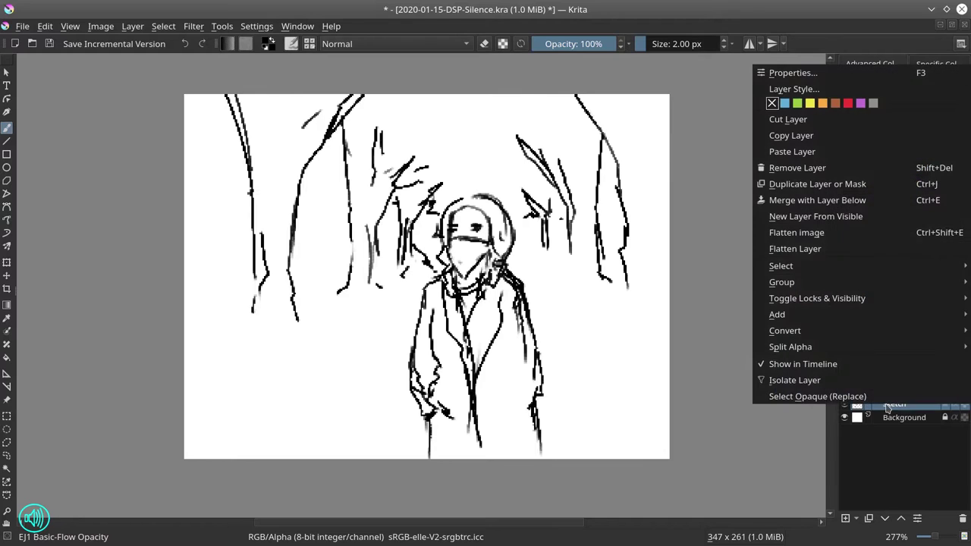
click(854, 184)
click(844, 403)
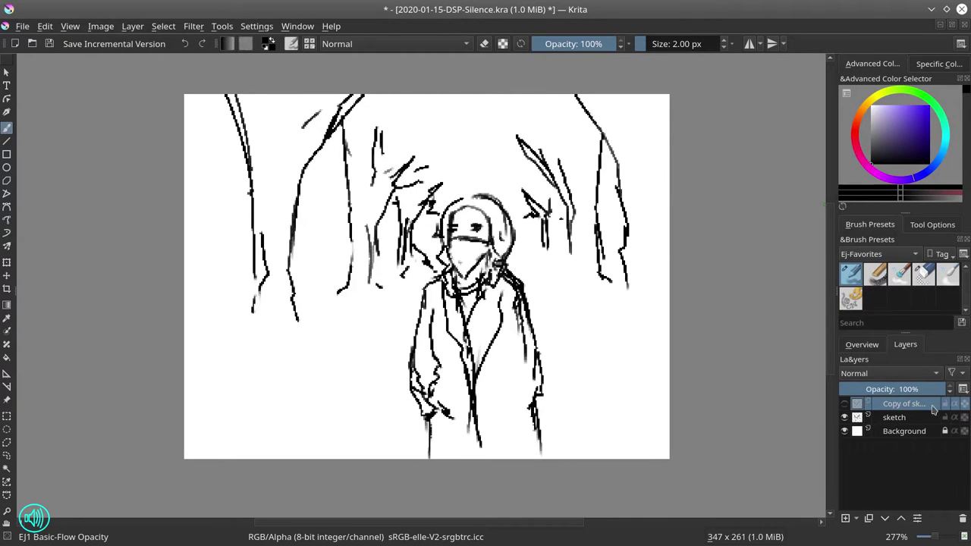
Fill the Background layer with a dark blue-violet
click(931, 432)
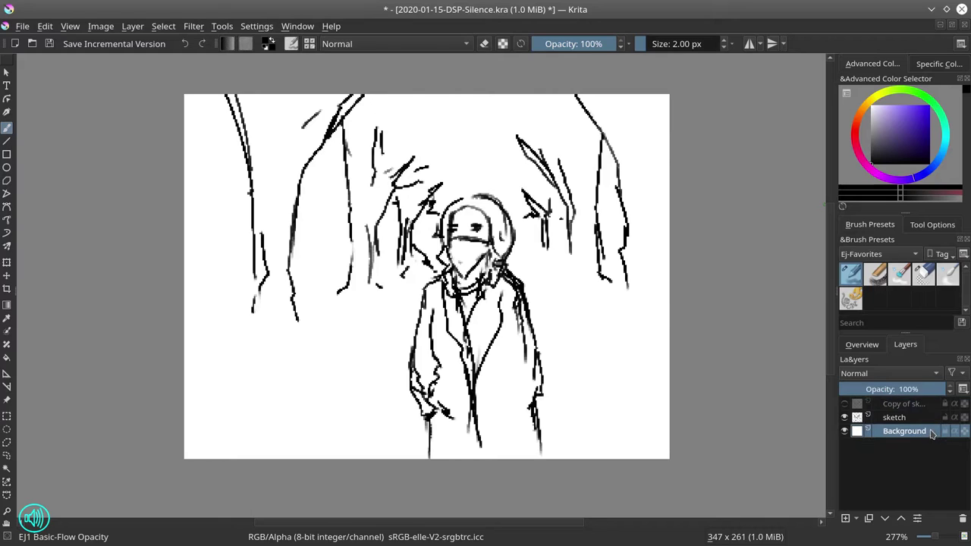
click(910, 148)
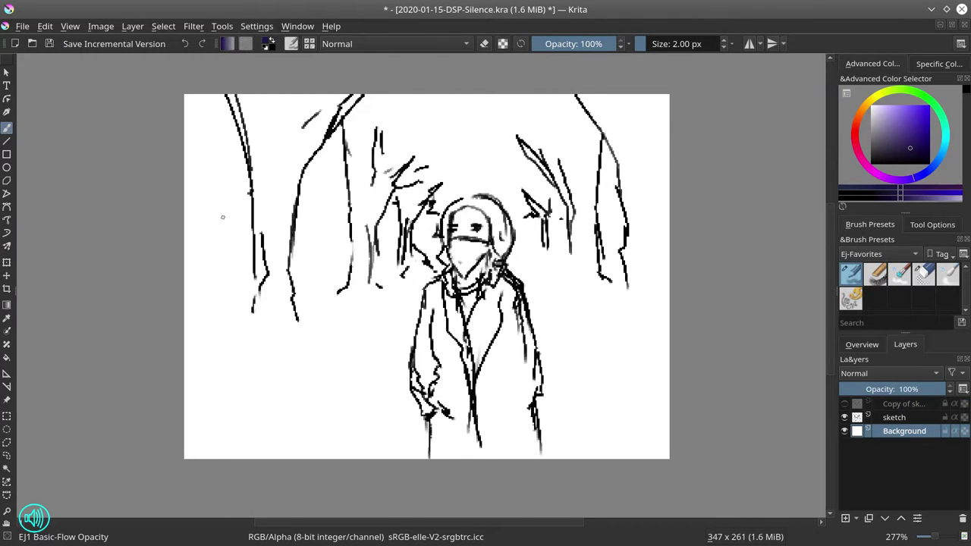
click(7, 357)
click(327, 412)
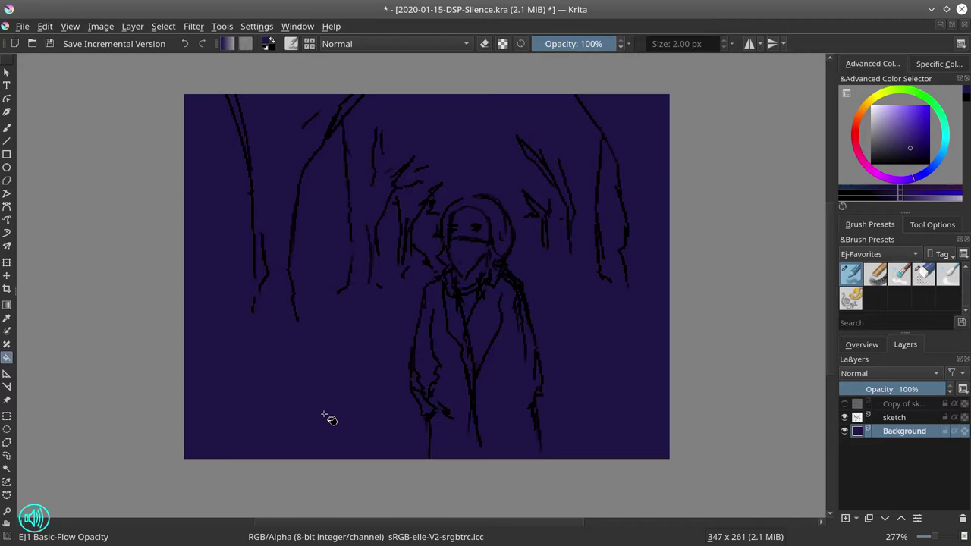
Select the open area between the picture's left edge and the foreground trunk with a polygonal selection
click(7, 442)
click(218, 83)
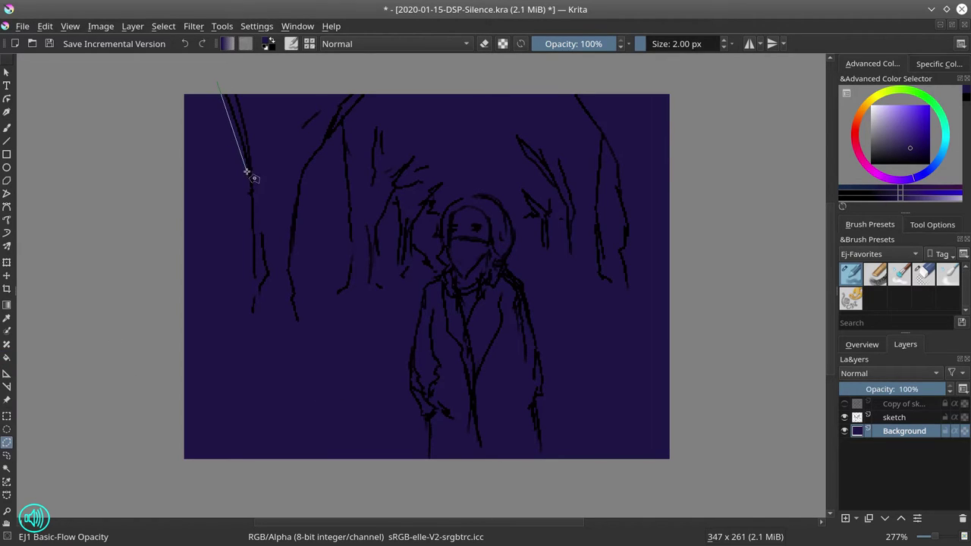
click(246, 173)
click(247, 237)
click(97, 218)
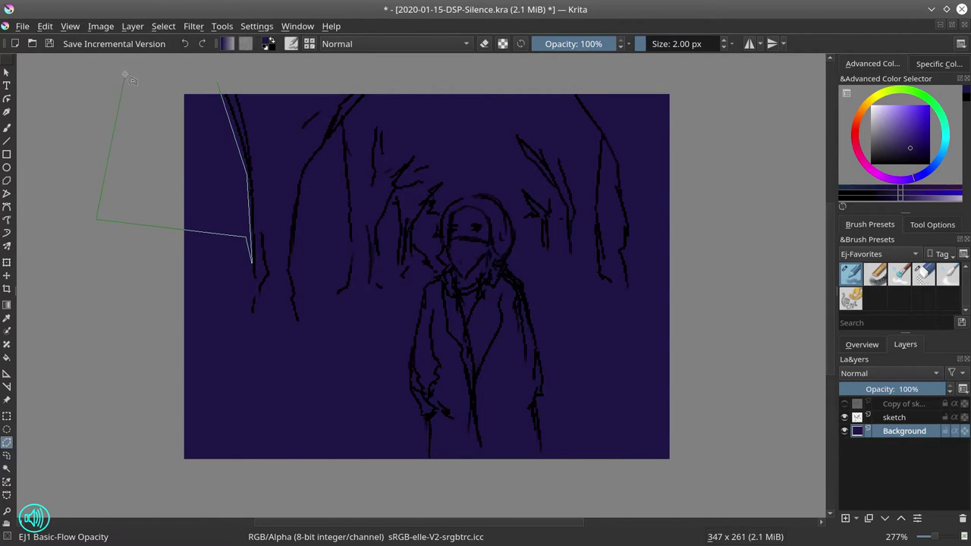
Add the tall arched gap between the foreground trunk and the second trunk to the selection
click(342, 121)
click(311, 160)
click(298, 187)
click(293, 243)
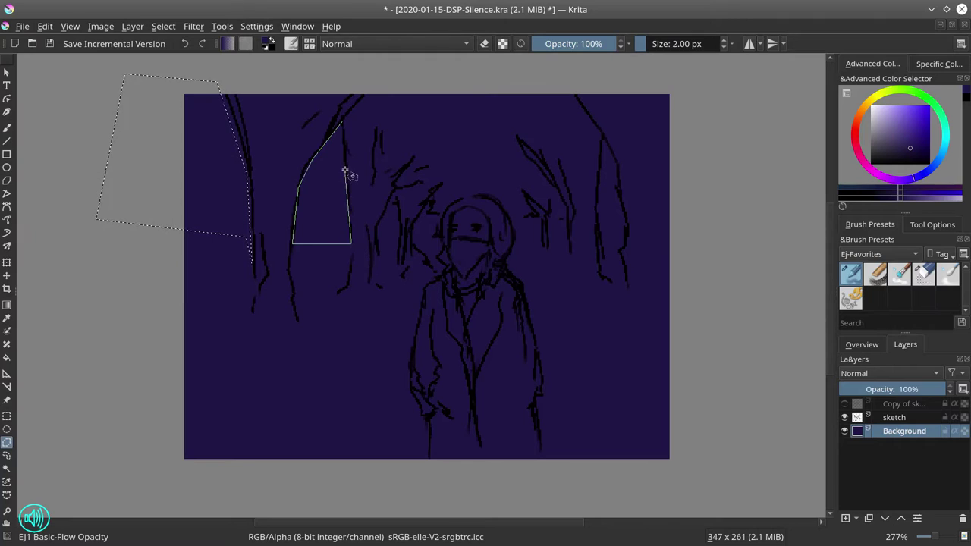
double_click(351, 243)
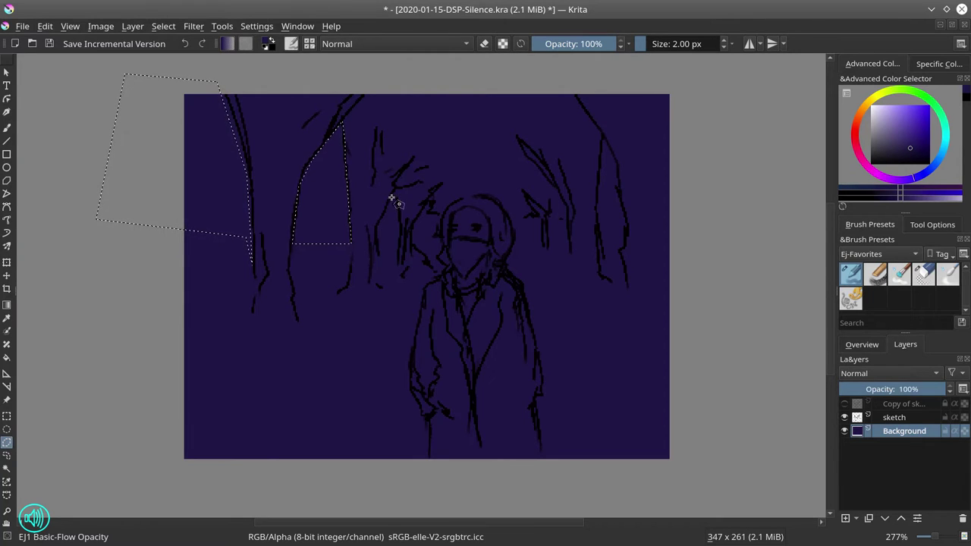
Add the small gap between the distant trunks and the arched open area around the figure's head to the selection
click(393, 199)
click(379, 244)
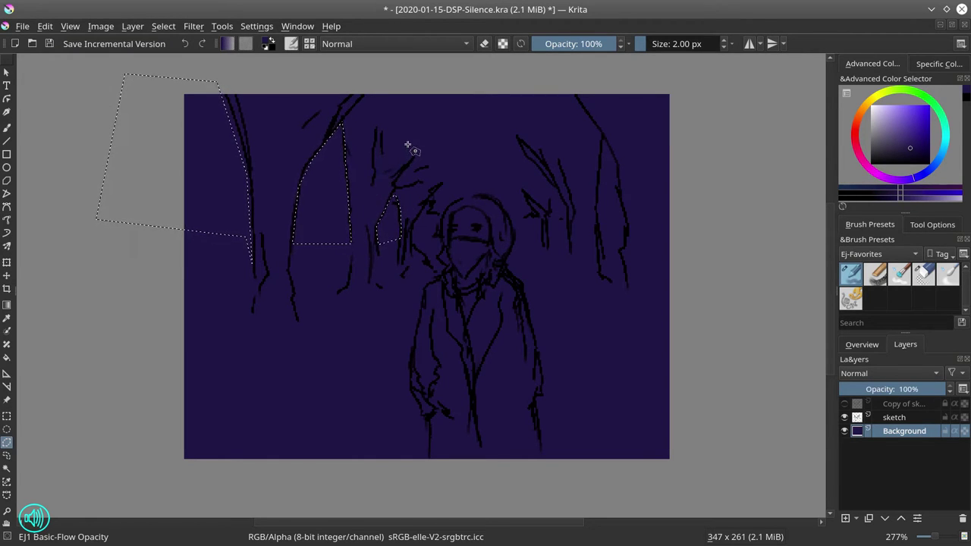
click(444, 190)
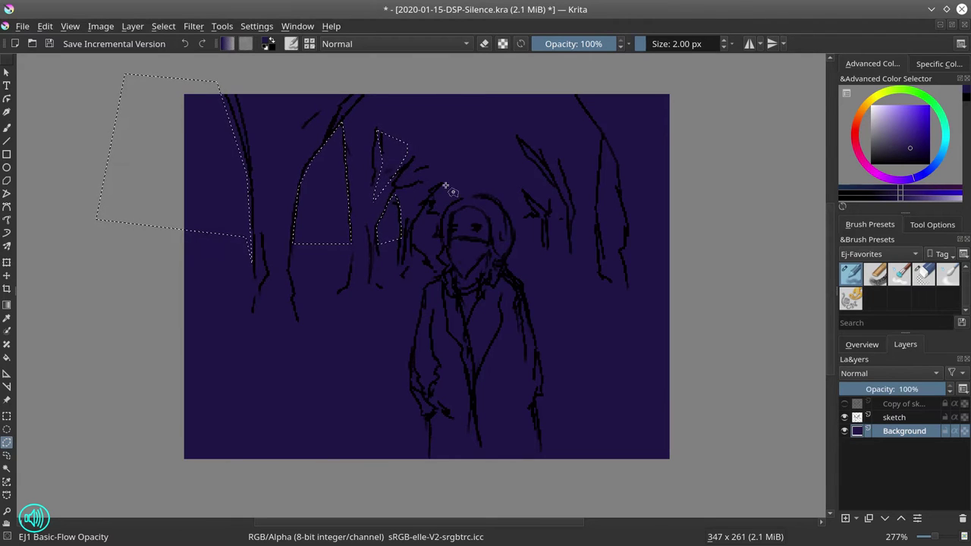
mouse_move(413, 242)
mouse_down()
mouse_move(437, 273)
mouse_move(439, 261)
mouse_up()
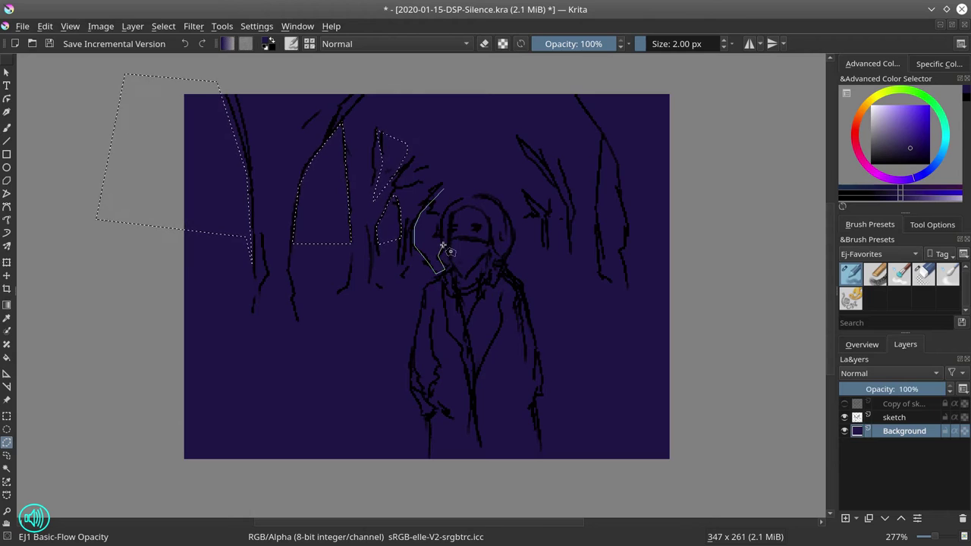
click(453, 185)
mouse_move(452, 182)
mouse_down()
mouse_move(527, 201)
mouse_move(543, 223)
mouse_move(542, 258)
mouse_move(523, 265)
mouse_move(513, 252)
mouse_move(507, 208)
mouse_up()
Add the tall narrow gap between the outermost trunk lines on the picture's right side to the selection
click(596, 198)
click(599, 271)
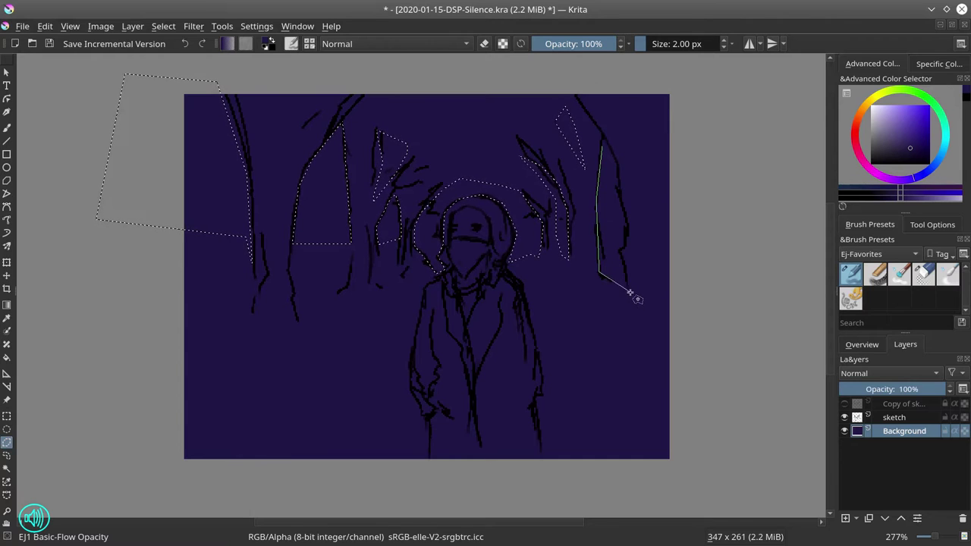
click(630, 288)
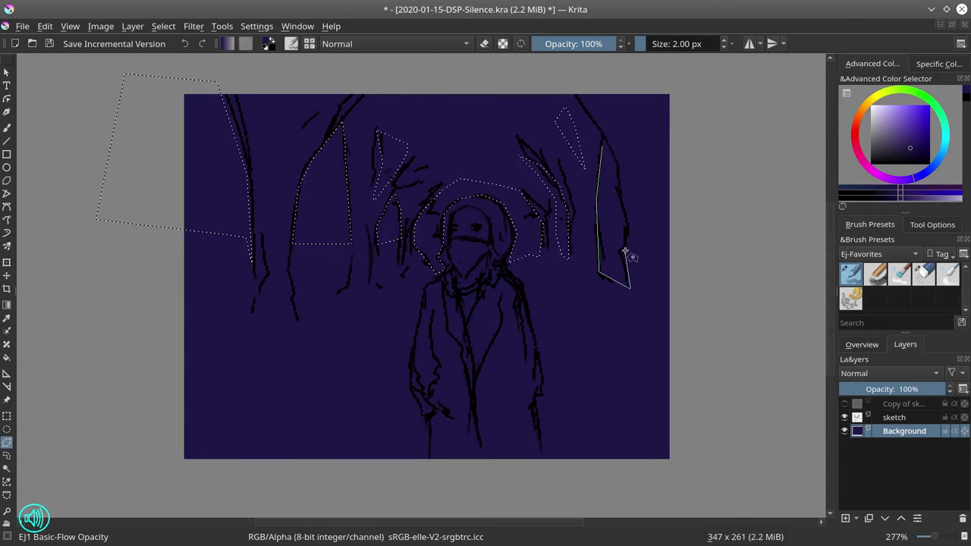
click(604, 139)
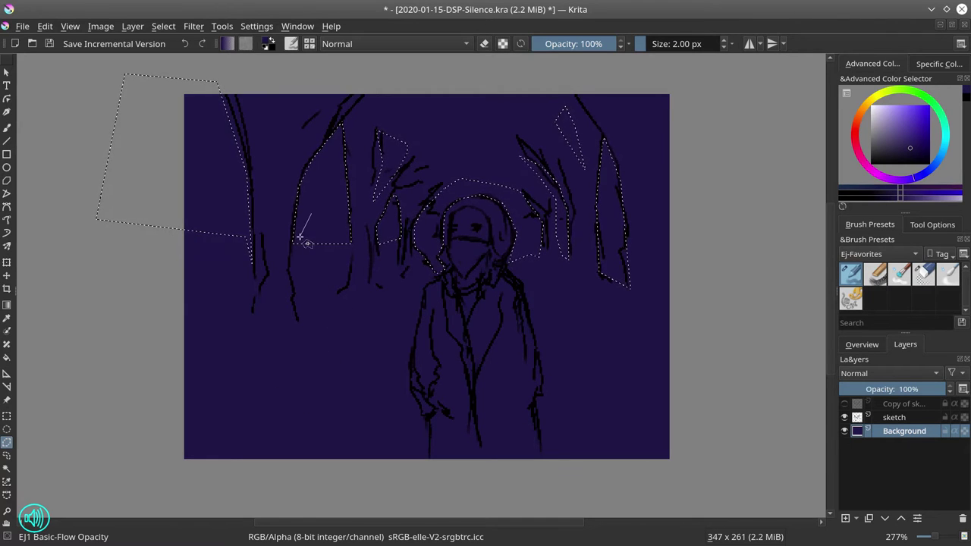
Extend the selected gap behind the foreground trunk down to the ground and across to the figure's coat
click(292, 299)
click(300, 324)
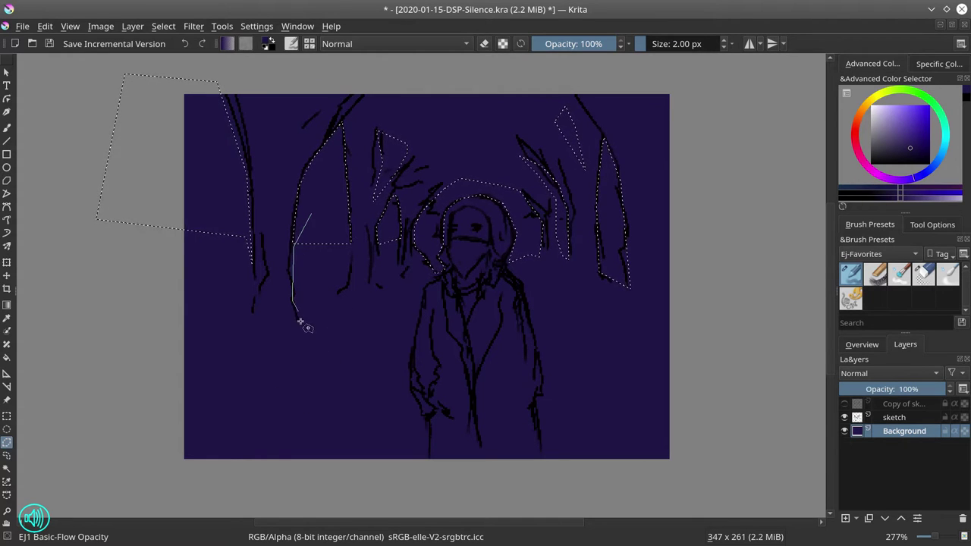
click(420, 328)
click(421, 311)
Add the lower-left ground area to the selection, following the foreground trunk's base and the edge of the coat sleeve
click(251, 261)
click(251, 288)
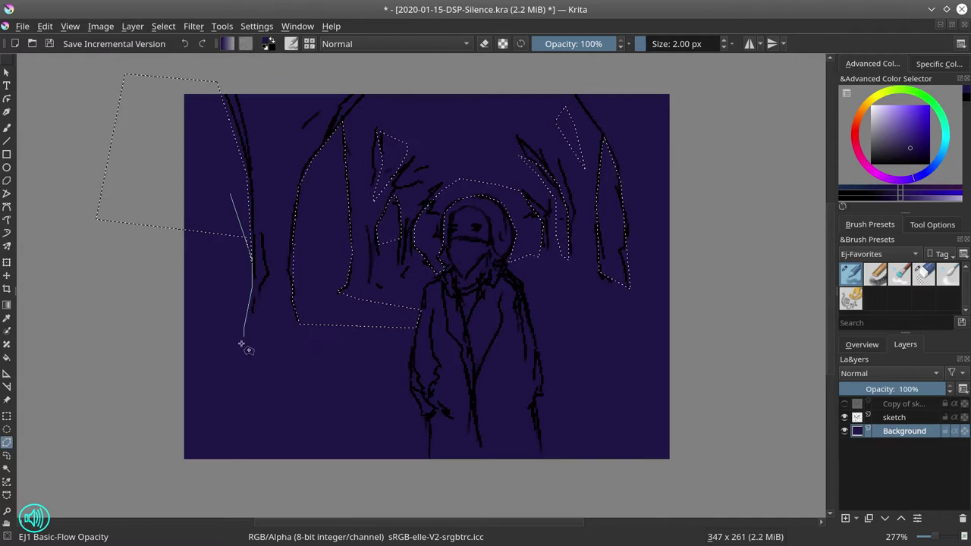
click(243, 344)
click(409, 373)
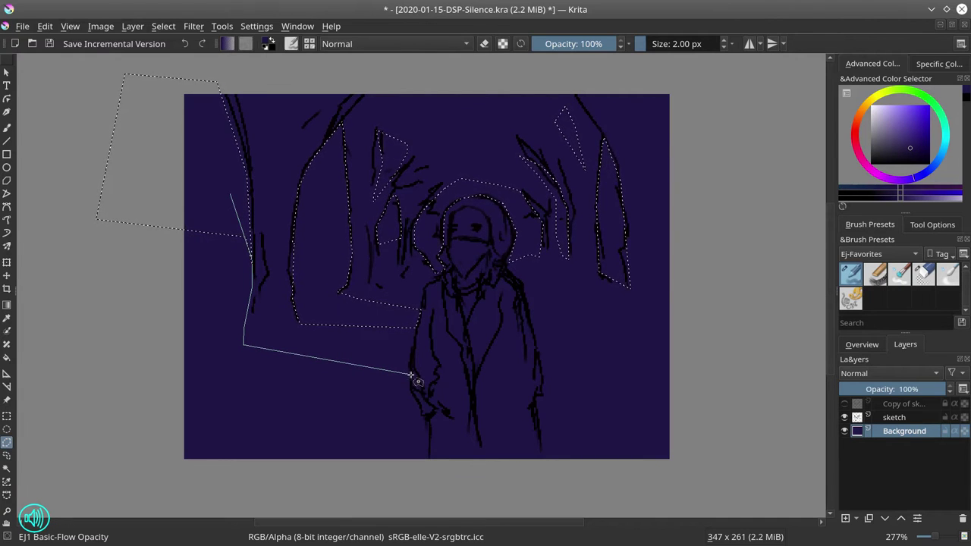
click(413, 394)
click(422, 407)
click(422, 418)
click(428, 429)
click(426, 472)
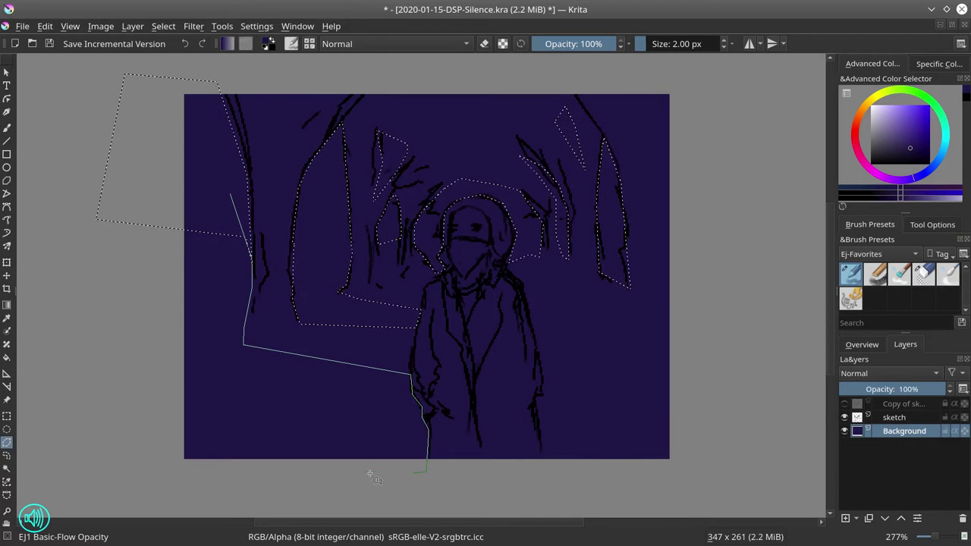
click(93, 484)
click(61, 228)
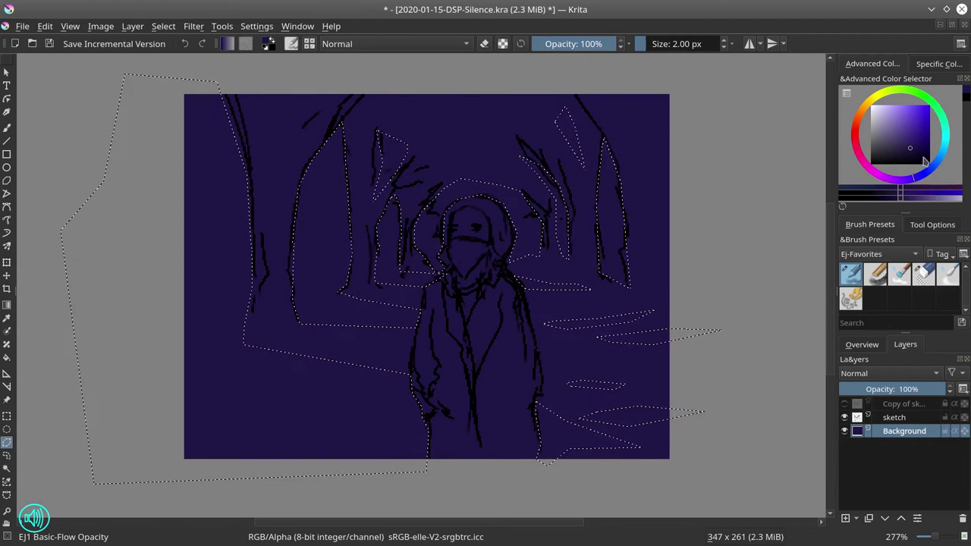
Fill the selected gaps and ground patches on Background with a pale yellow-green, and clear the selection
click(877, 96)
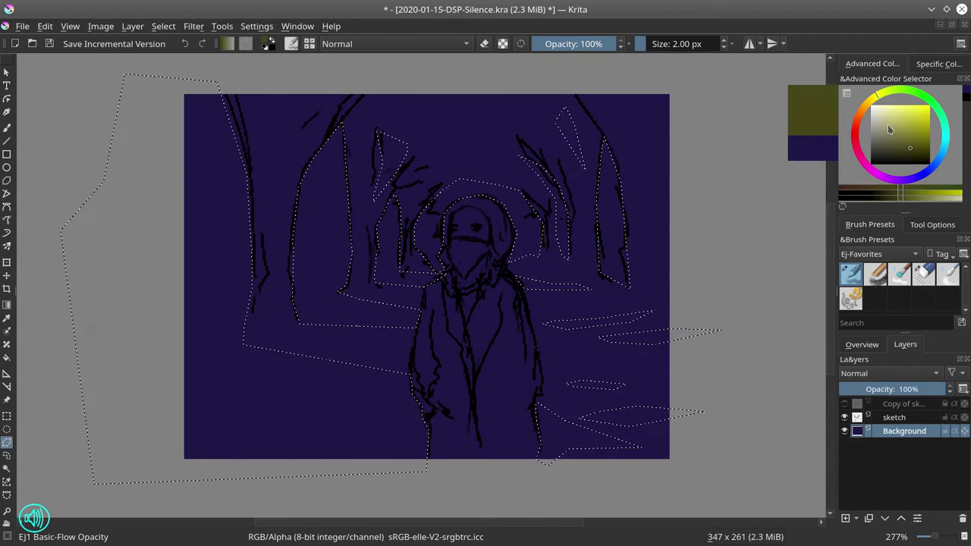
click(888, 121)
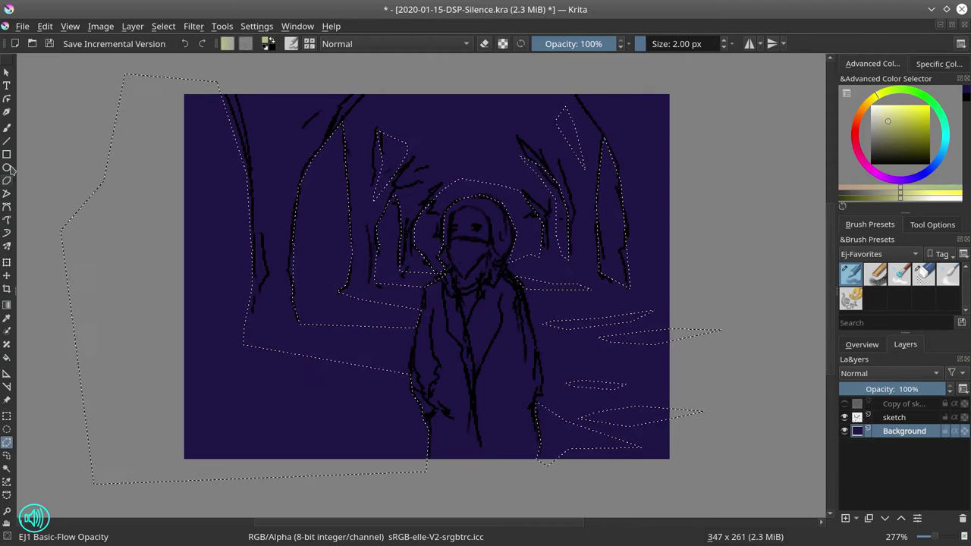
click(7, 358)
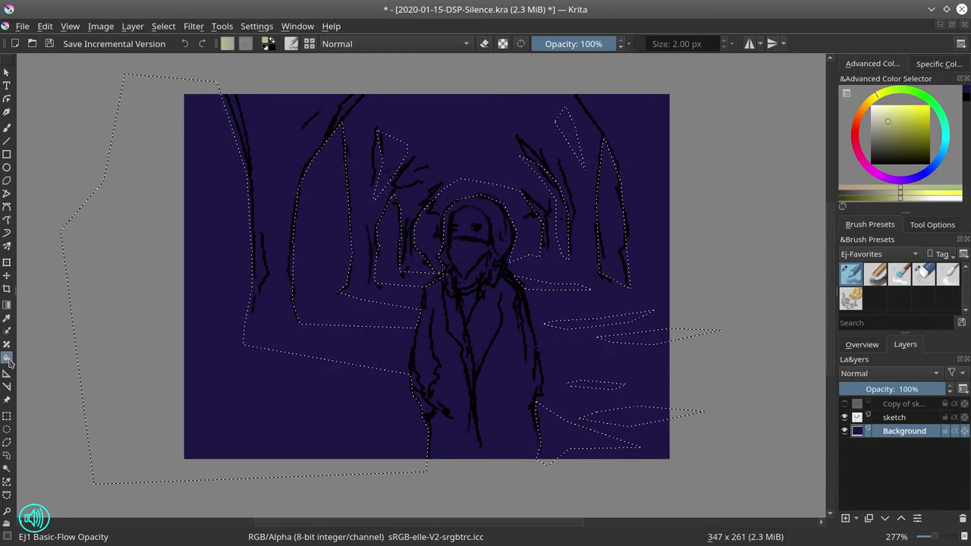
click(241, 380)
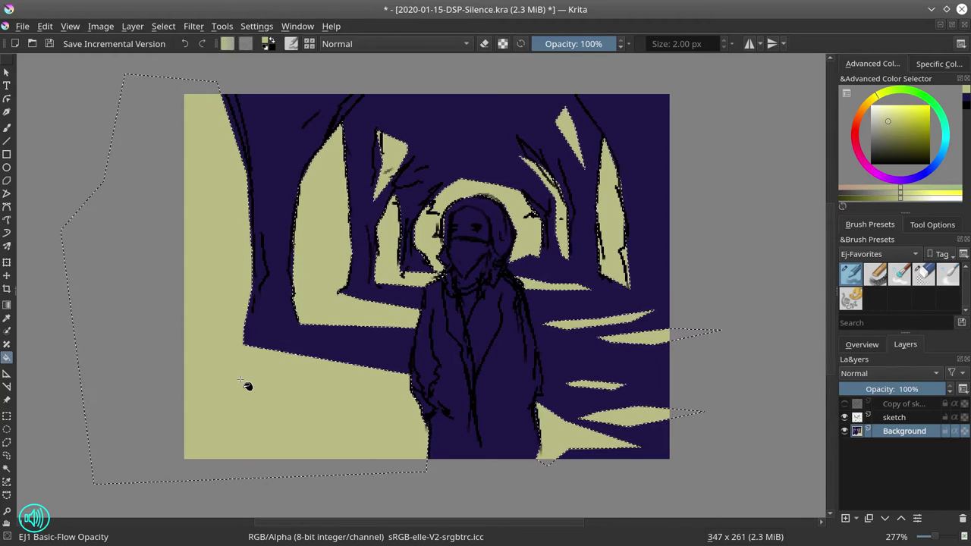
click(163, 26)
click(175, 58)
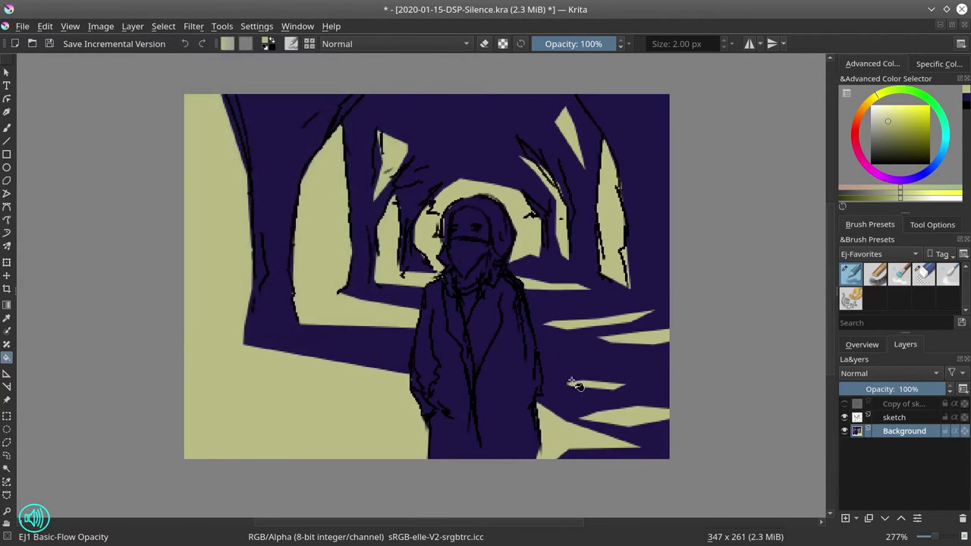
Duplicate the Background layer, move the copy above the sketch layer and hide it
right_click(911, 436)
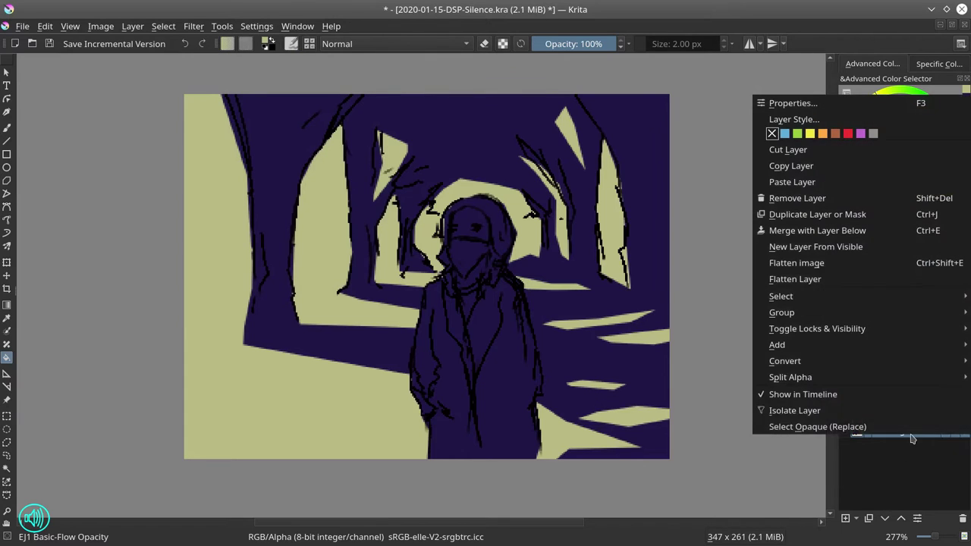
click(826, 216)
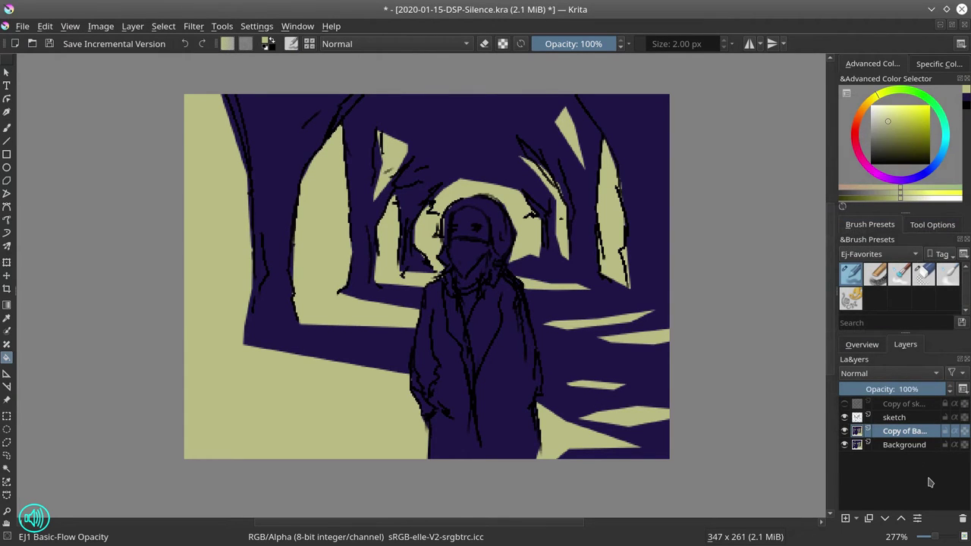
click(902, 519)
click(845, 418)
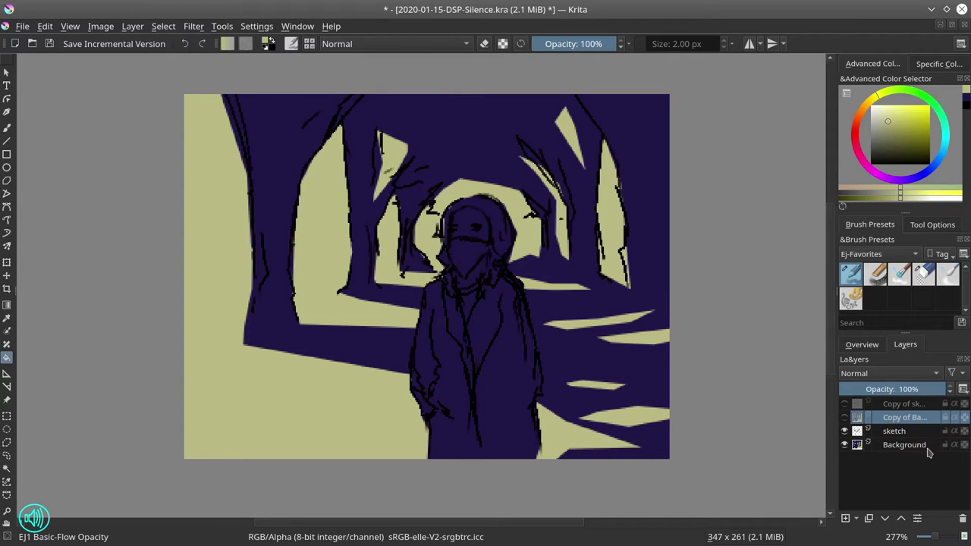
Add a new paint layer directly above Background and save the document
click(927, 446)
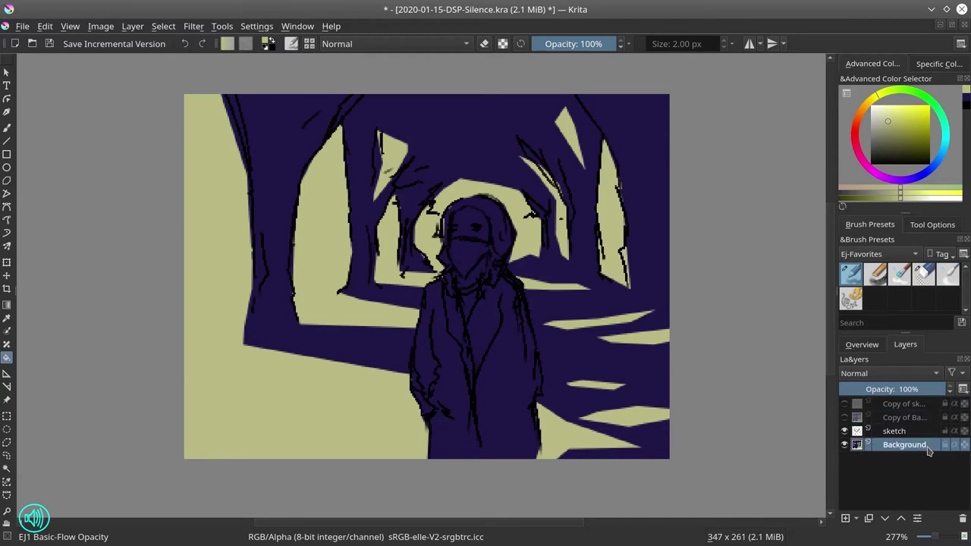
click(845, 518)
click(48, 47)
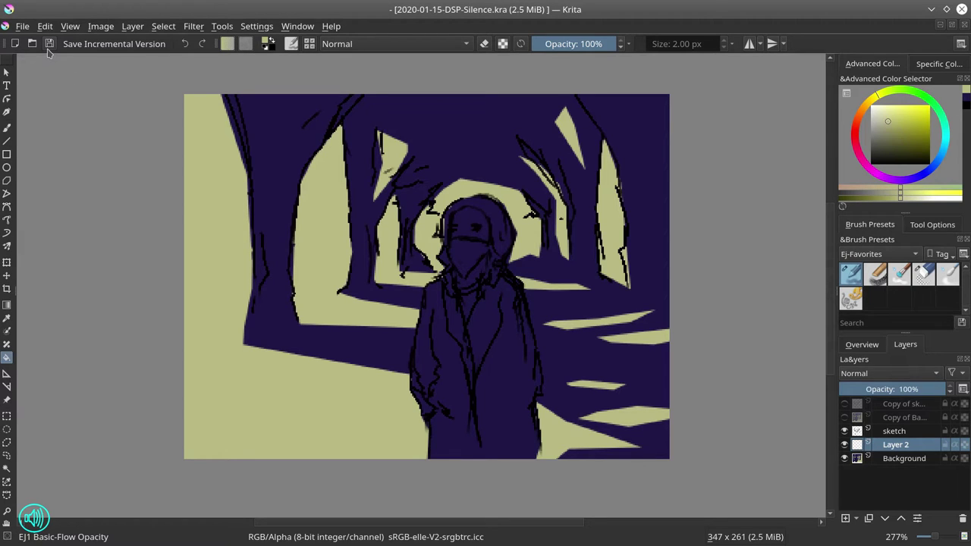
Hide the Background layer
drag(846, 460, 846, 447)
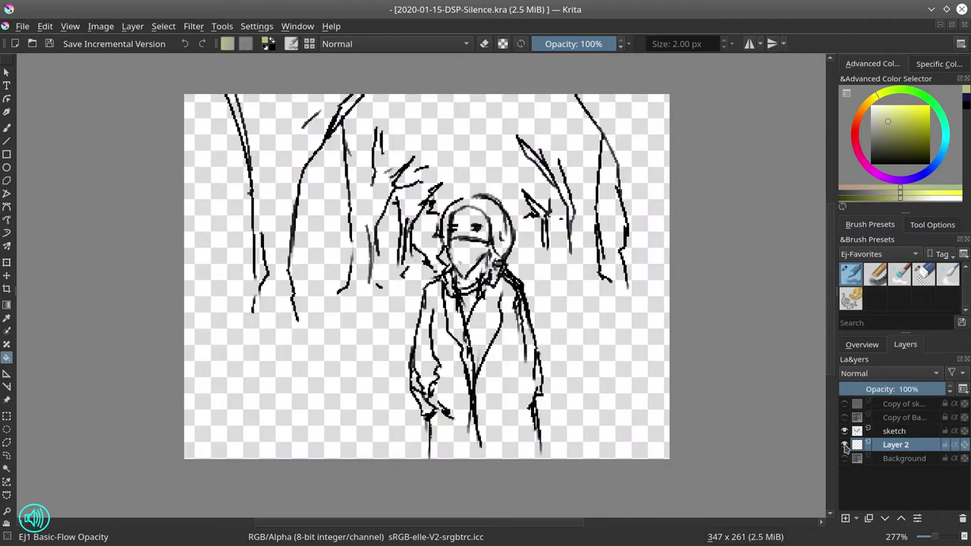
Set up the freehand brush with the EJ7-Shapes Mecha preset, a muted red-brown colour and a size of about 37 px
click(851, 299)
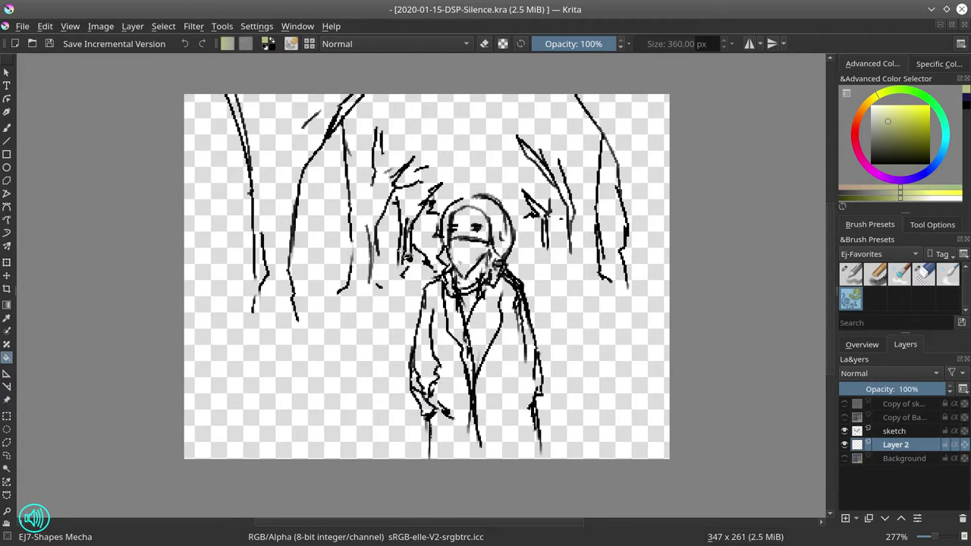
click(7, 130)
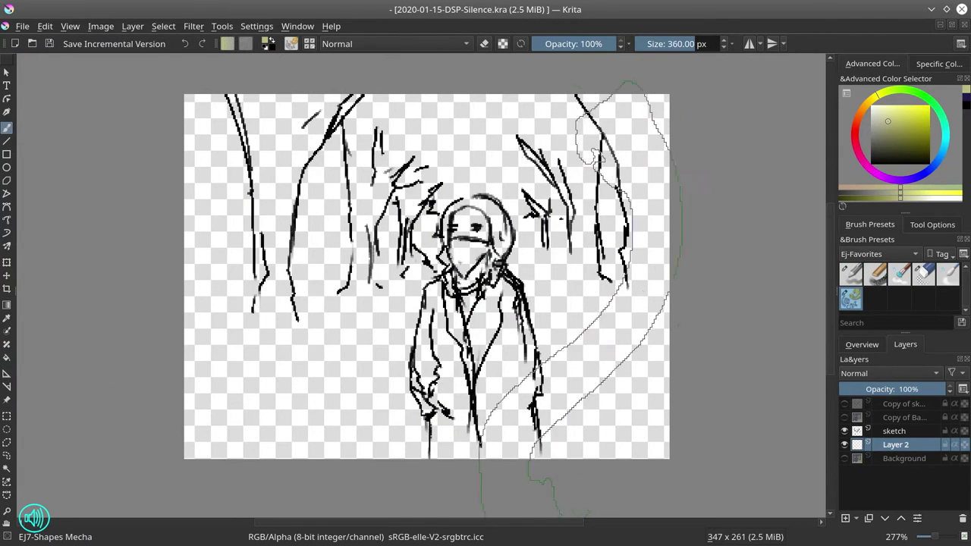
drag(404, 262, 74, 262)
click(857, 125)
drag(889, 123, 895, 131)
drag(486, 263, 429, 263)
drag(476, 233, 457, 233)
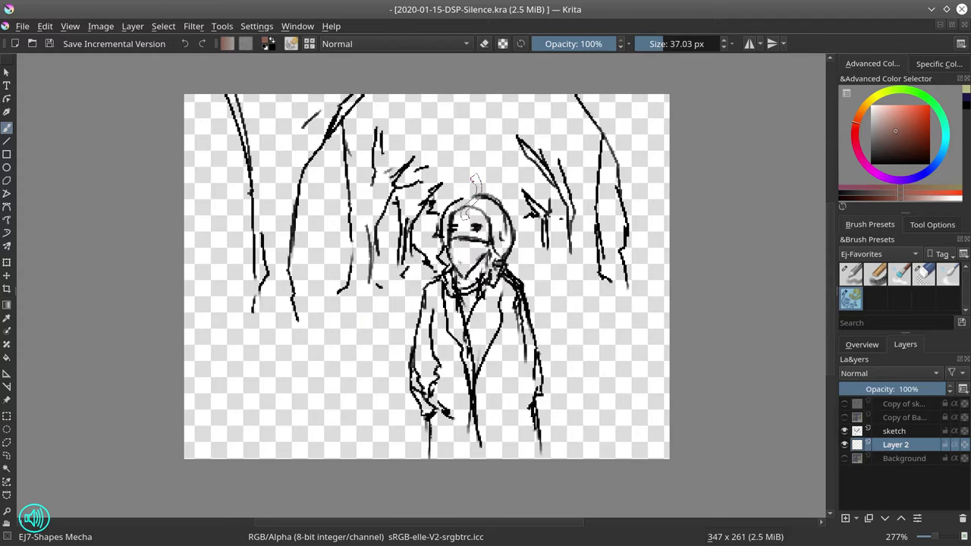
Delete the outdated hidden copy of Background, and make the Background layer visible and active
click(924, 420)
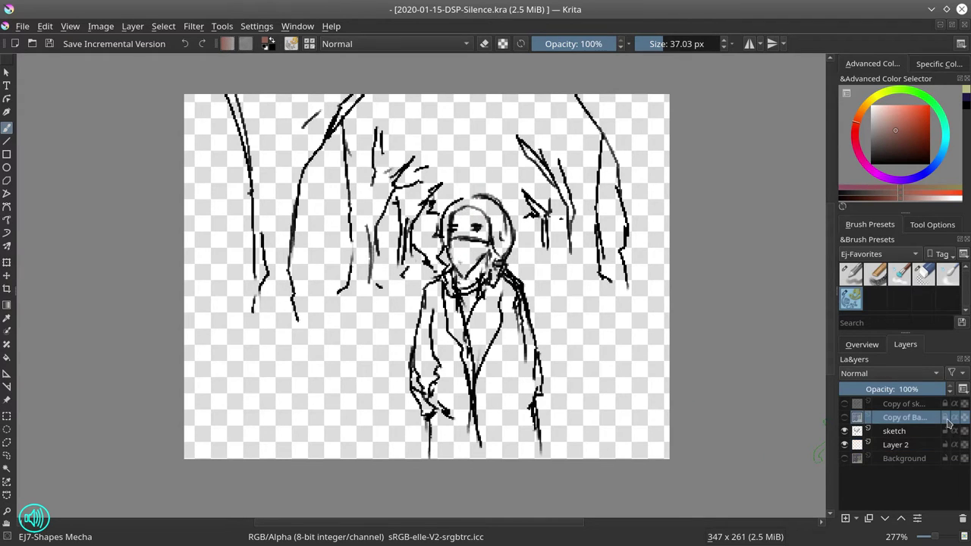
click(962, 518)
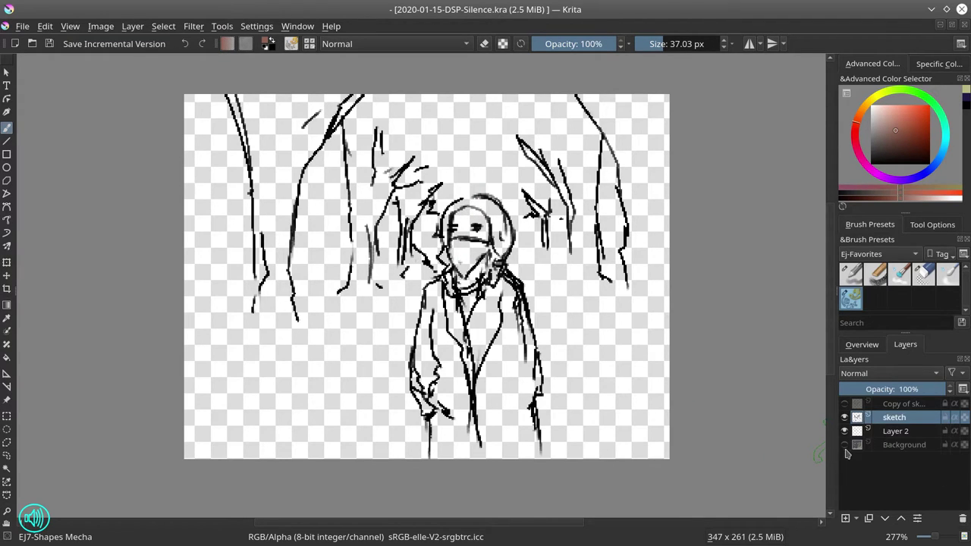
click(844, 445)
click(890, 447)
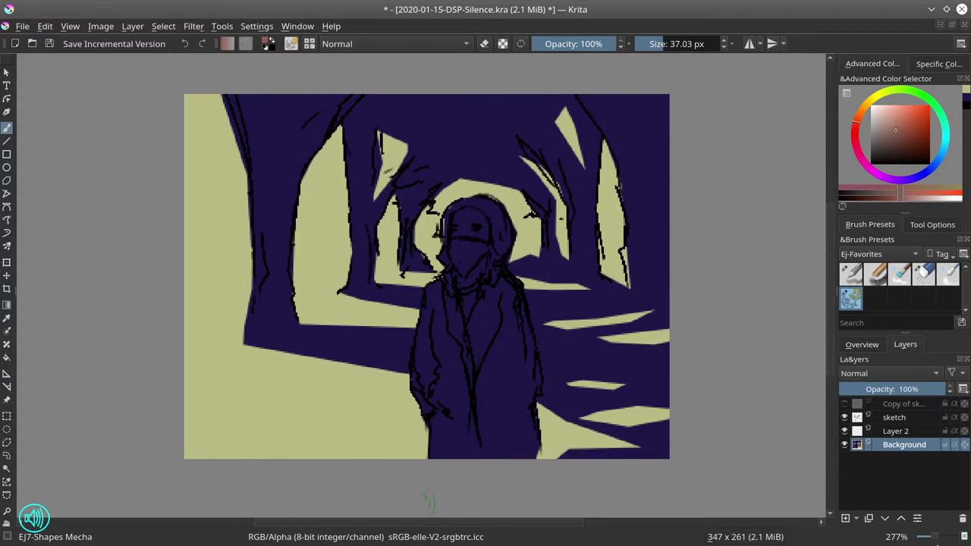
Select narrow polygonal light areas along the left side of the figure's head and face and down the left sleeve
click(6, 442)
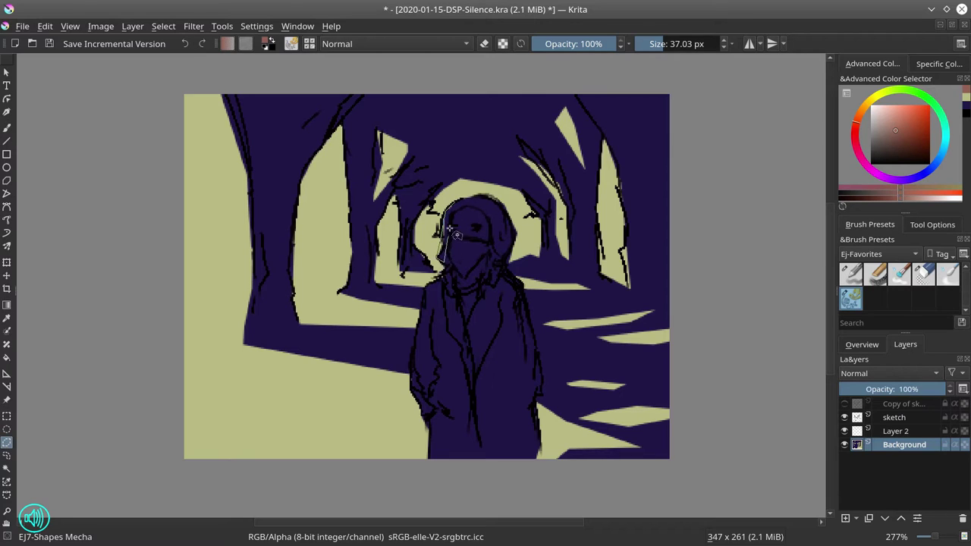
double_click(461, 203)
click(448, 253)
click(457, 269)
click(460, 222)
click(426, 285)
click(410, 361)
click(408, 388)
click(417, 395)
Fill the selected strips on the figure with the pale yellow-green sampled from the ground, and clear the selection
click(7, 357)
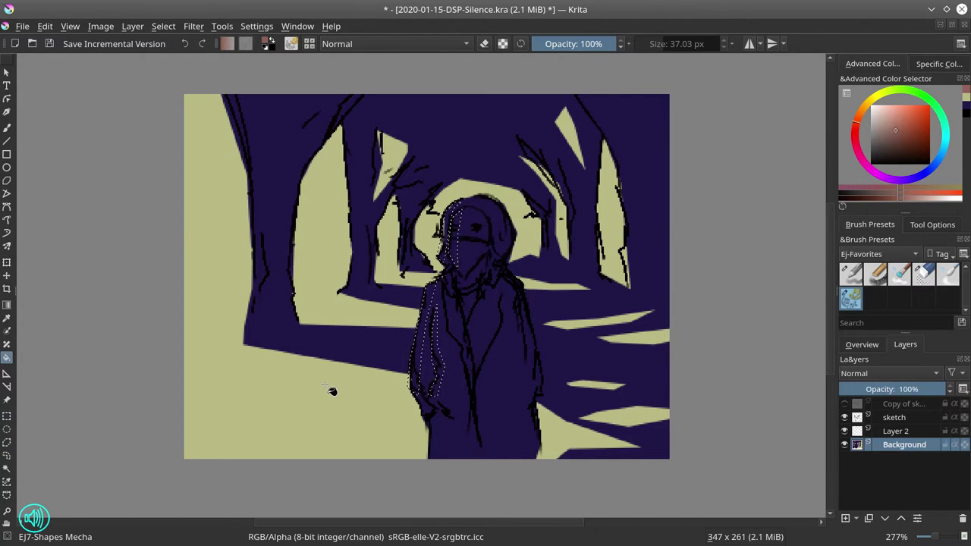
key(alt+f)
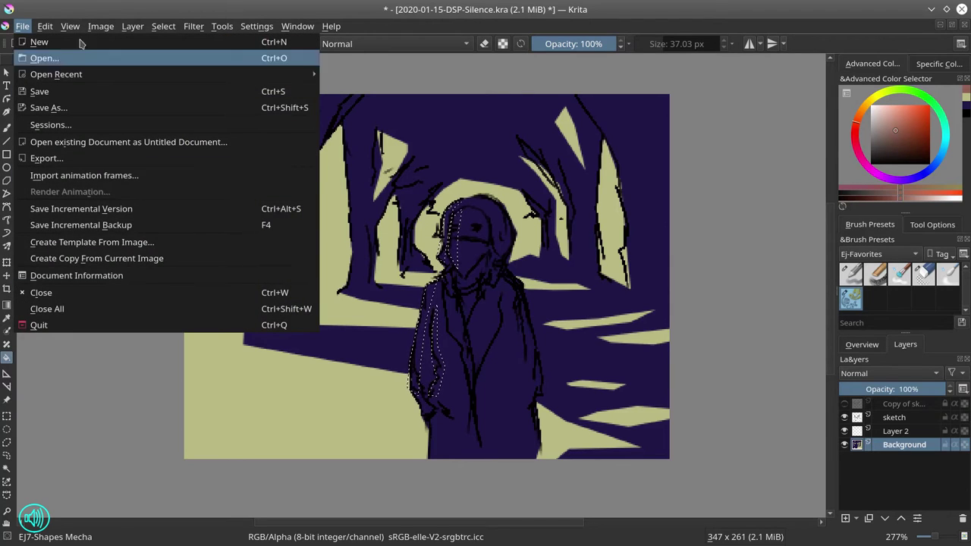
click(23, 26)
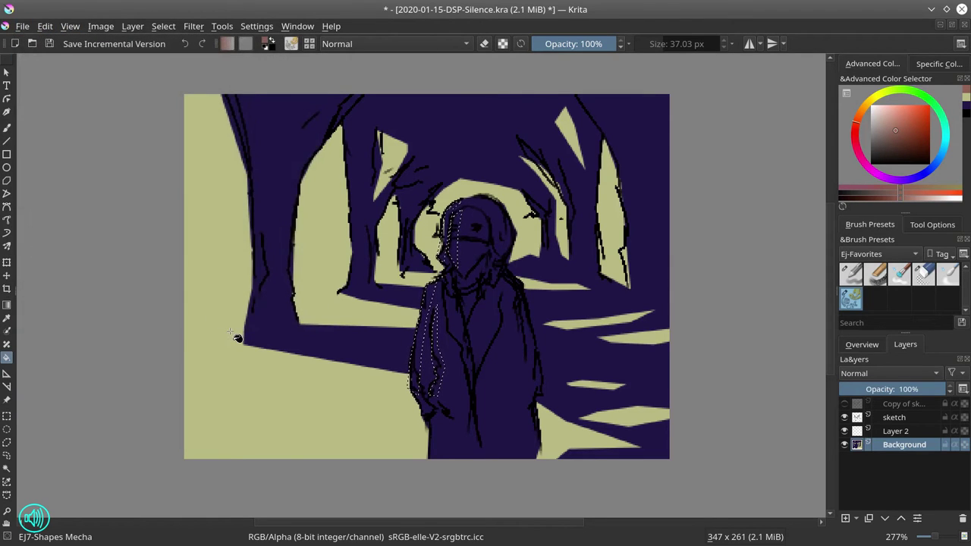
ctrl+click(338, 383)
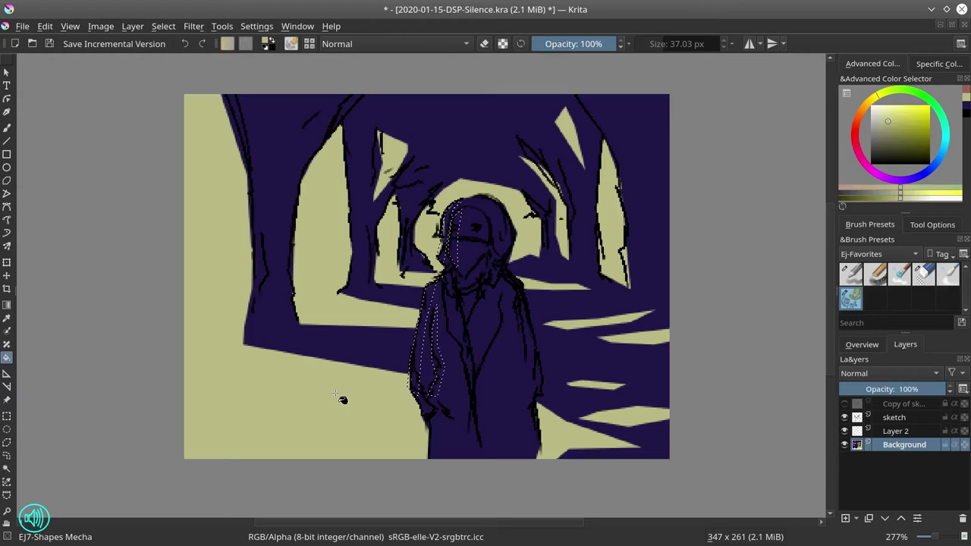
click(421, 362)
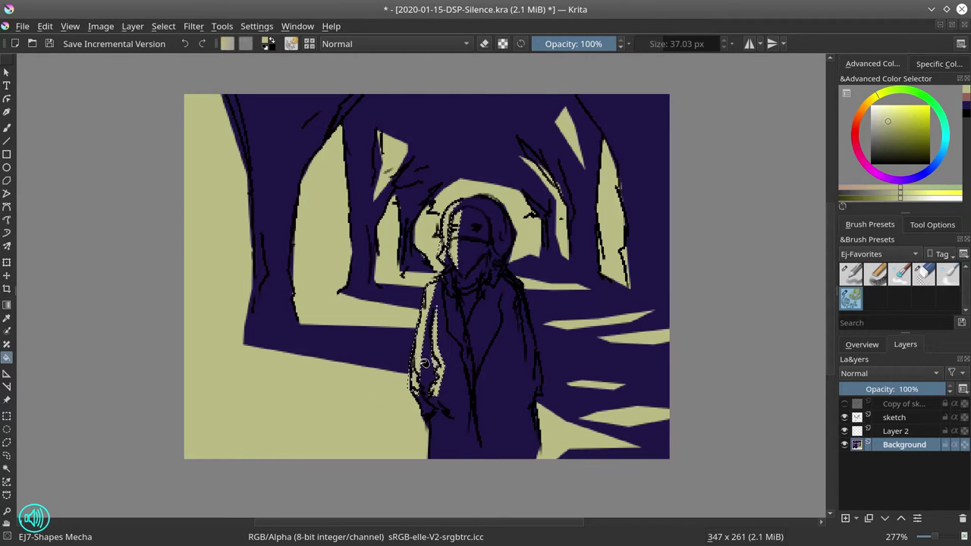
click(164, 26)
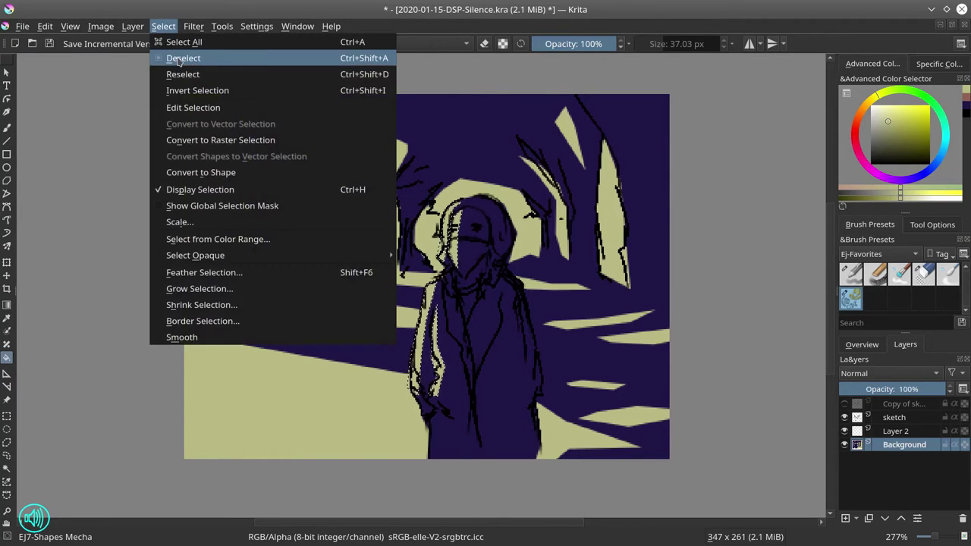
click(179, 58)
Duplicate the updated Background layer, move the copy above the sketch layer and hide it
right_click(907, 450)
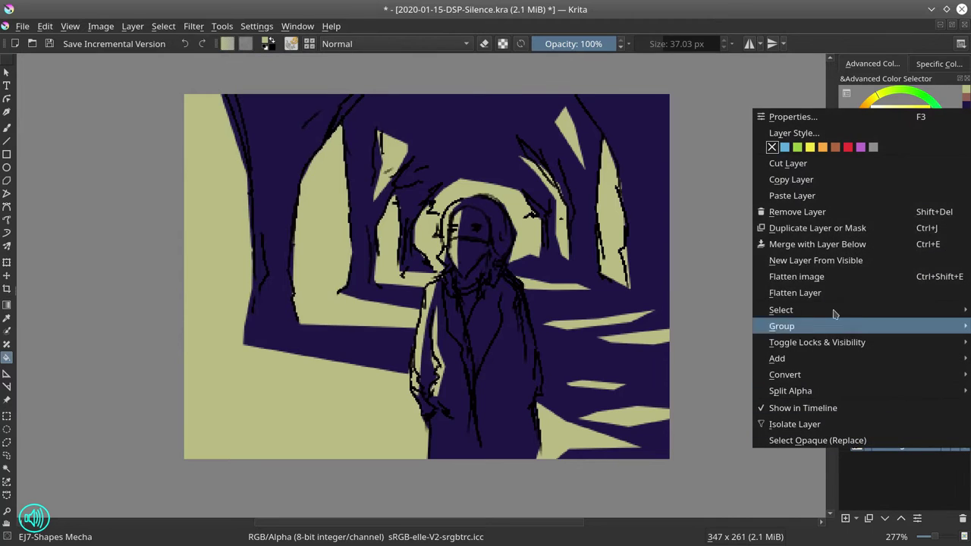
click(827, 228)
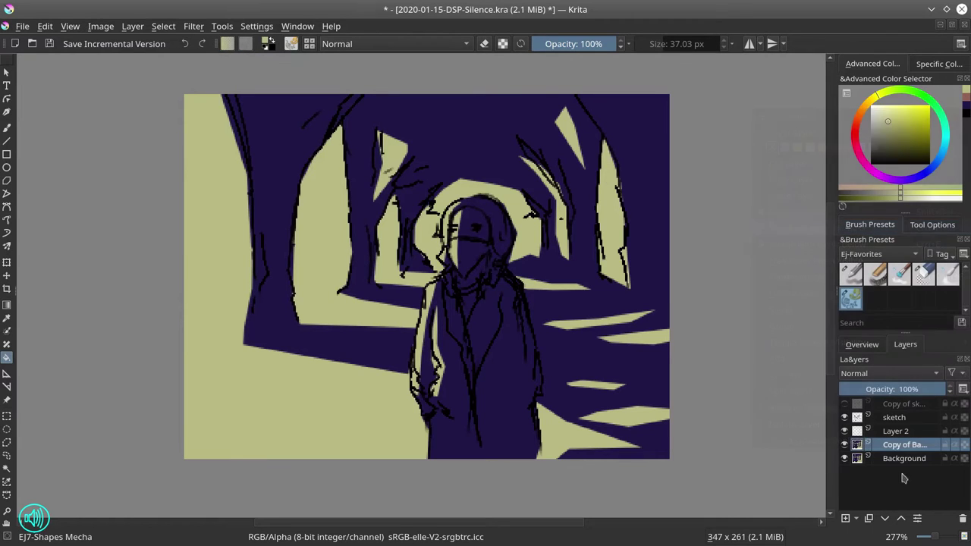
click(901, 519)
click(902, 519)
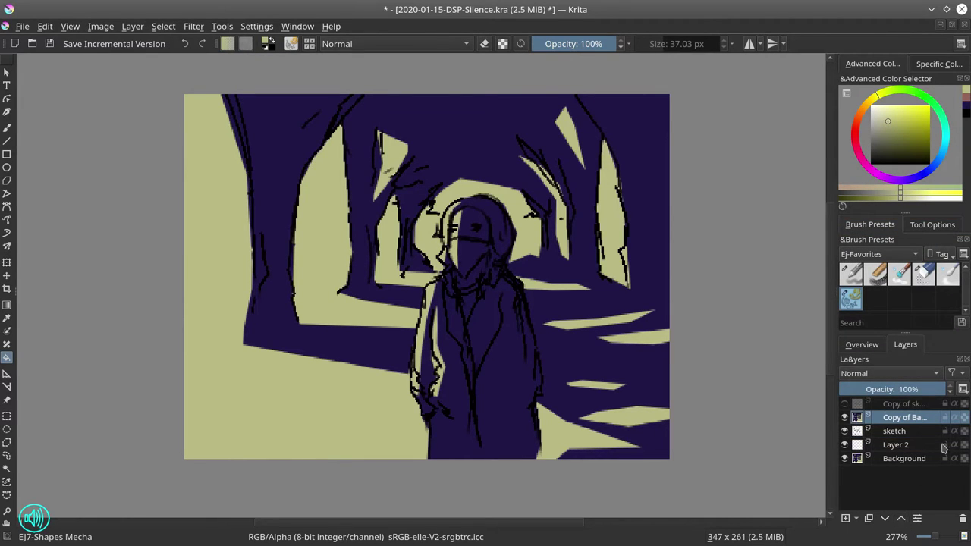
click(845, 417)
Make Layer 2 active, hide the Background layer and save the document
click(907, 446)
click(845, 459)
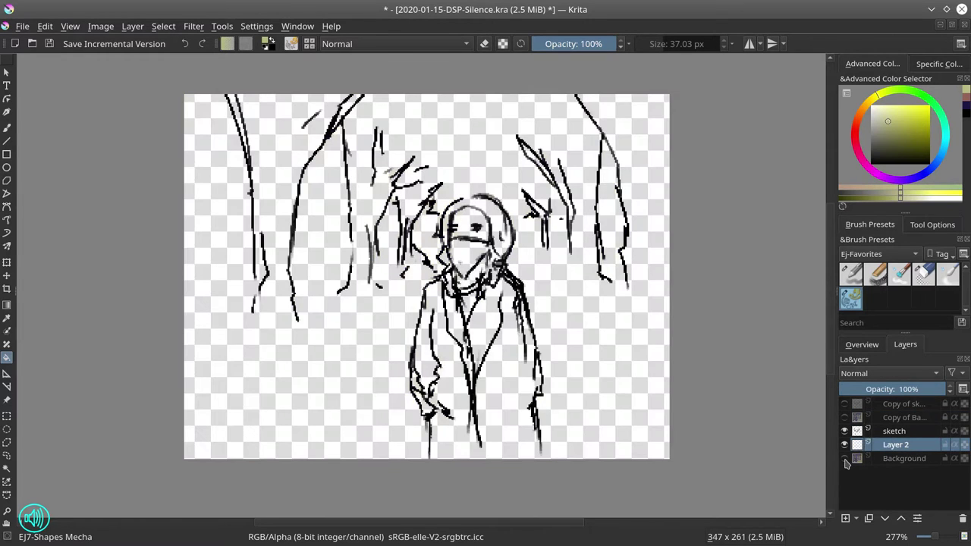
click(49, 44)
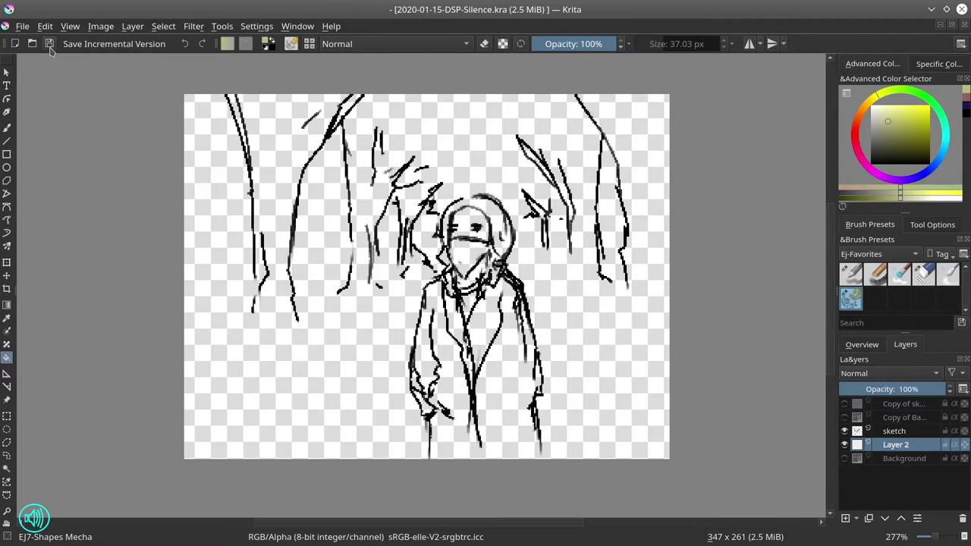
Paint the figure's face and mask beige on Layer 2, and shade their right side with a muted dark red
click(7, 127)
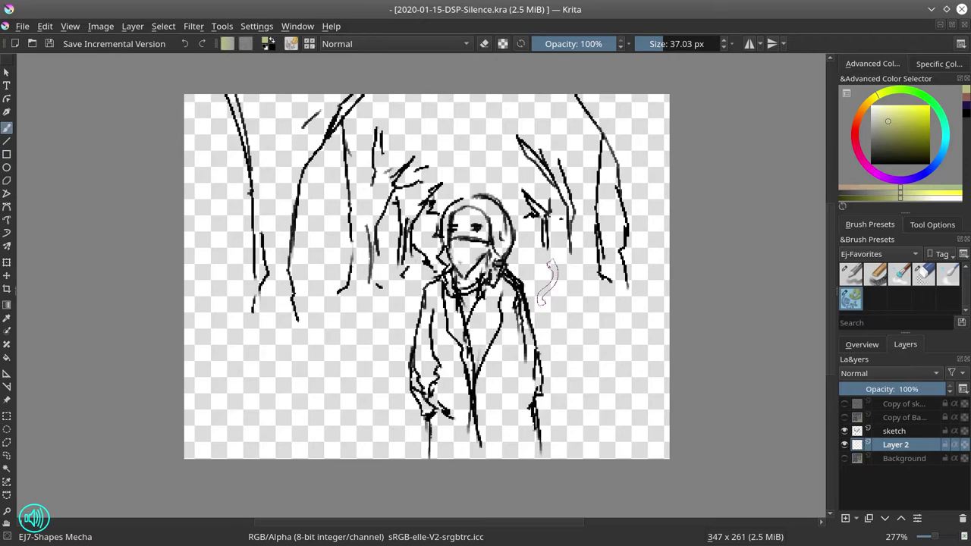
click(860, 111)
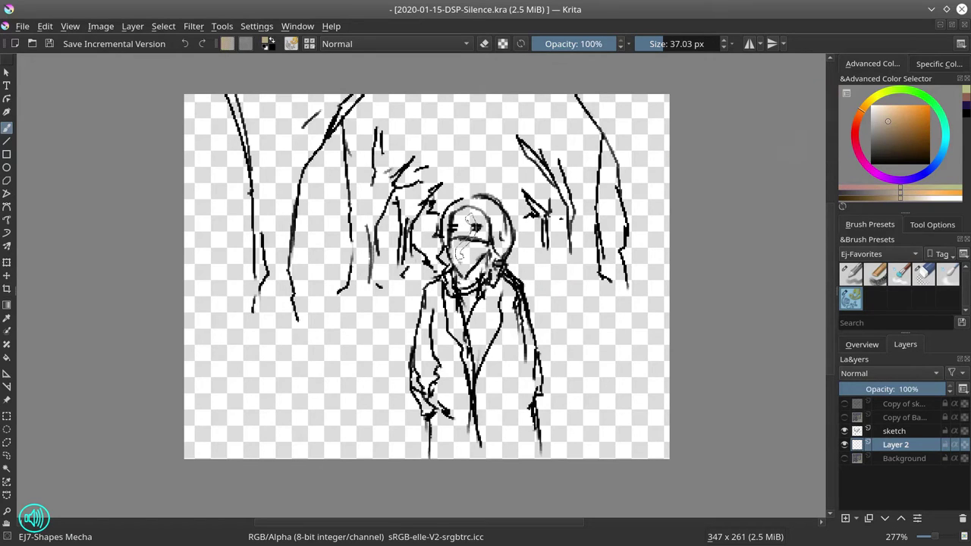
mouse_move(461, 215)
mouse_down()
mouse_move(483, 192)
mouse_move(491, 279)
mouse_up()
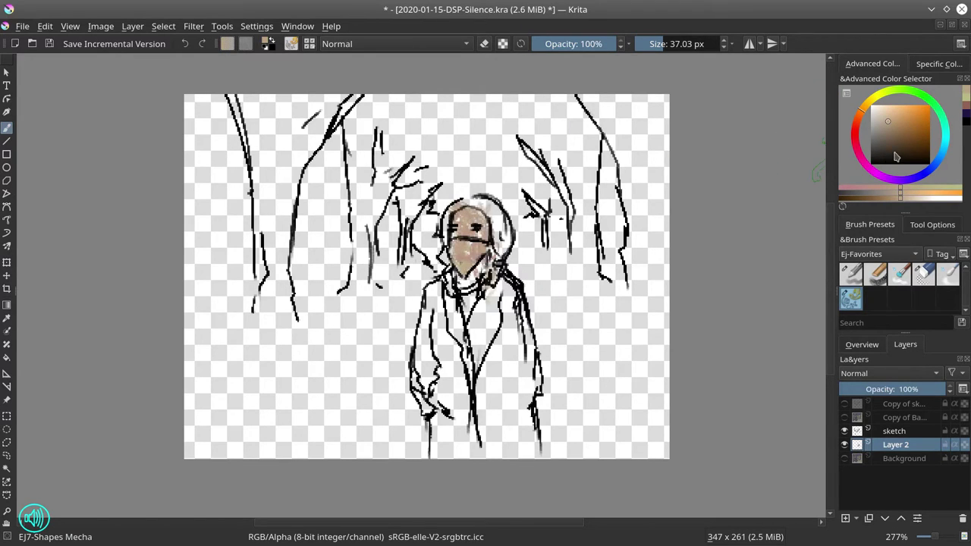
click(858, 130)
click(907, 131)
drag(483, 211, 464, 280)
drag(478, 229, 489, 296)
drag(485, 254, 478, 297)
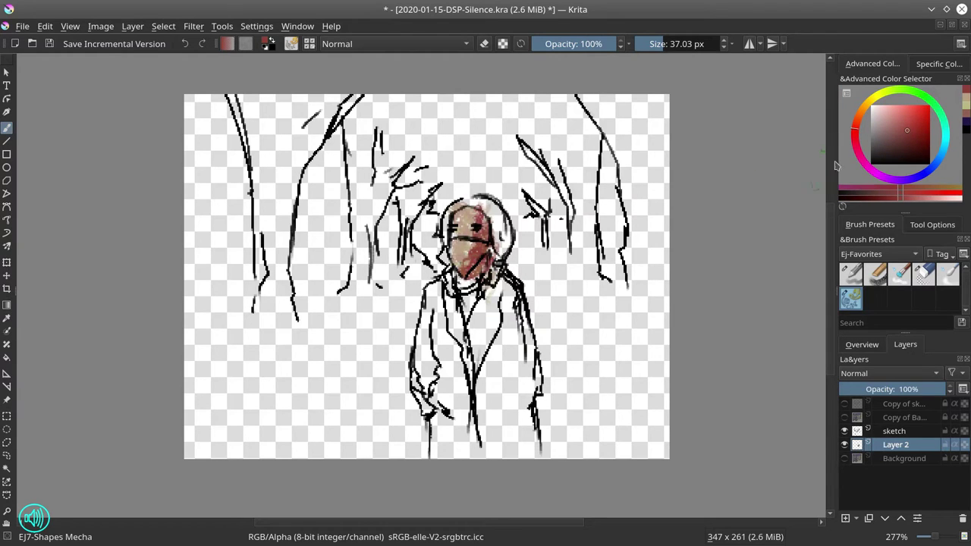
Block in the hood around the face and the whole coat with a dark blue-grey
click(931, 170)
drag(898, 144, 882, 148)
mouse_move(448, 204)
mouse_down()
mouse_move(482, 189)
mouse_move(470, 184)
mouse_move(508, 212)
mouse_up()
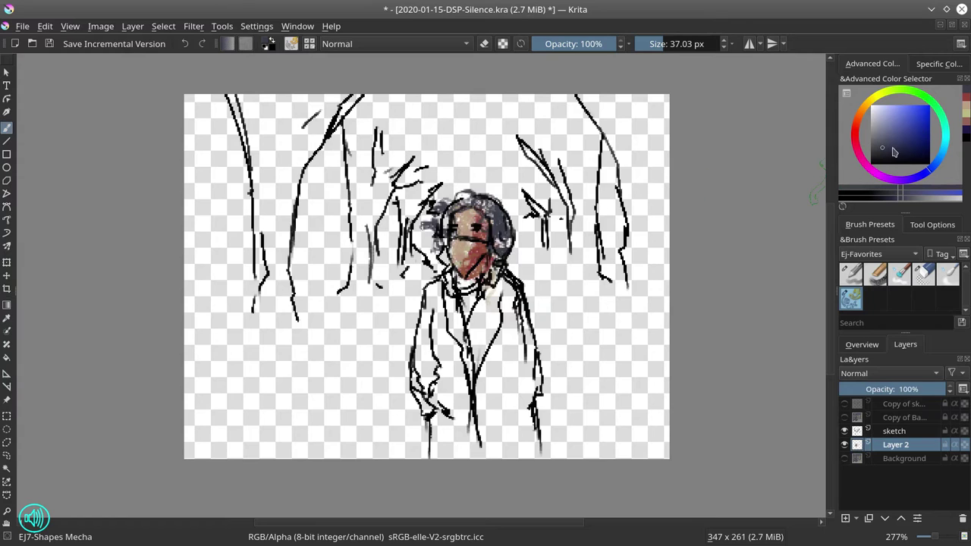
click(879, 149)
mouse_move(442, 282)
mouse_down()
mouse_move(447, 309)
mouse_move(430, 330)
mouse_move(455, 424)
mouse_move(444, 364)
mouse_move(493, 288)
mouse_move(478, 304)
mouse_move(523, 425)
mouse_move(538, 319)
mouse_move(523, 448)
mouse_move(474, 410)
mouse_up()
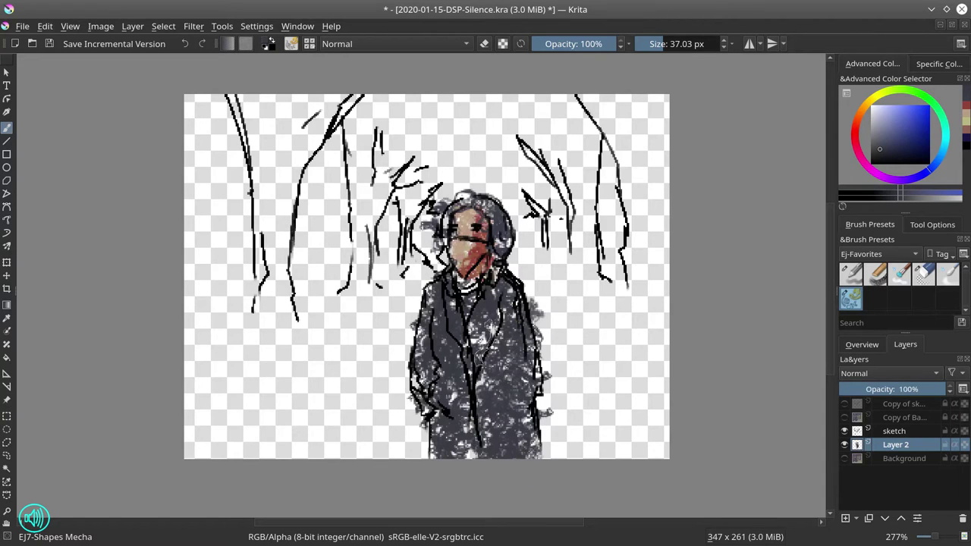
drag(482, 341, 462, 455)
Paint lighter blue-grey highlights along the coat's left sleeve and front
click(884, 131)
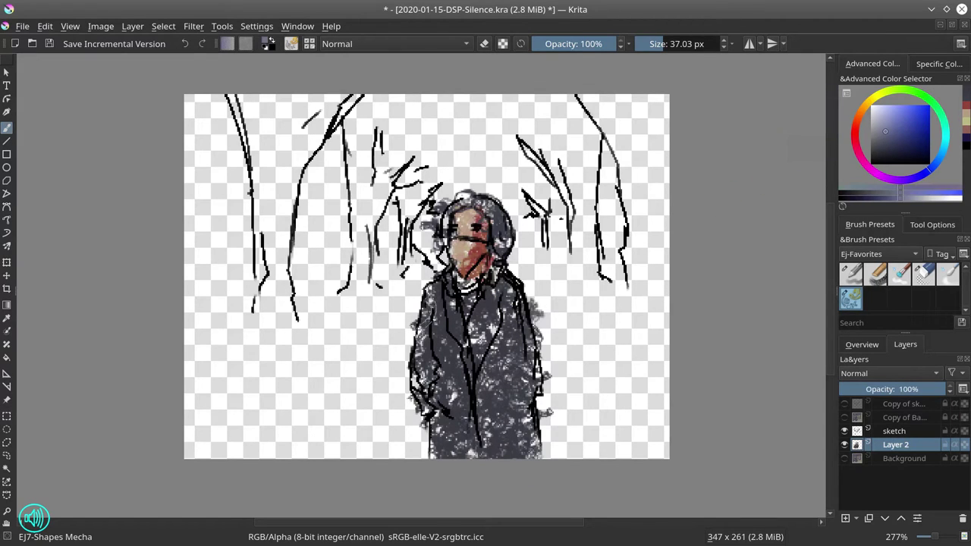
drag(424, 281, 398, 390)
mouse_move(489, 307)
mouse_down()
mouse_move(463, 429)
mouse_move(485, 285)
mouse_up()
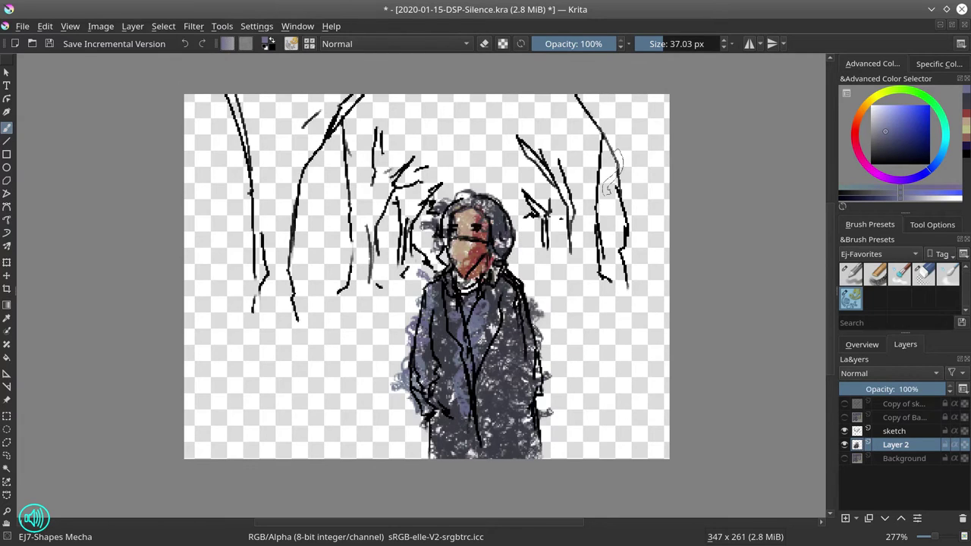
Block in the tree trunks on both sides of the figure with a dark reddish brown
drag(861, 150, 900, 150)
mouse_move(249, 97)
mouse_down()
mouse_move(273, 179)
mouse_move(273, 111)
mouse_move(288, 244)
mouse_move(308, 149)
mouse_move(361, 90)
mouse_move(283, 207)
mouse_move(278, 332)
mouse_move(355, 141)
mouse_move(359, 288)
mouse_move(378, 156)
mouse_move(384, 189)
mouse_move(412, 151)
mouse_move(417, 204)
mouse_up()
mouse_move(516, 182)
mouse_down()
mouse_move(537, 224)
mouse_move(561, 209)
mouse_move(553, 151)
mouse_move(575, 209)
mouse_move(573, 273)
mouse_move(588, 125)
mouse_move(599, 217)
mouse_move(600, 99)
mouse_move(638, 292)
mouse_move(637, 112)
mouse_move(646, 242)
mouse_move(656, 131)
mouse_move(652, 296)
mouse_up()
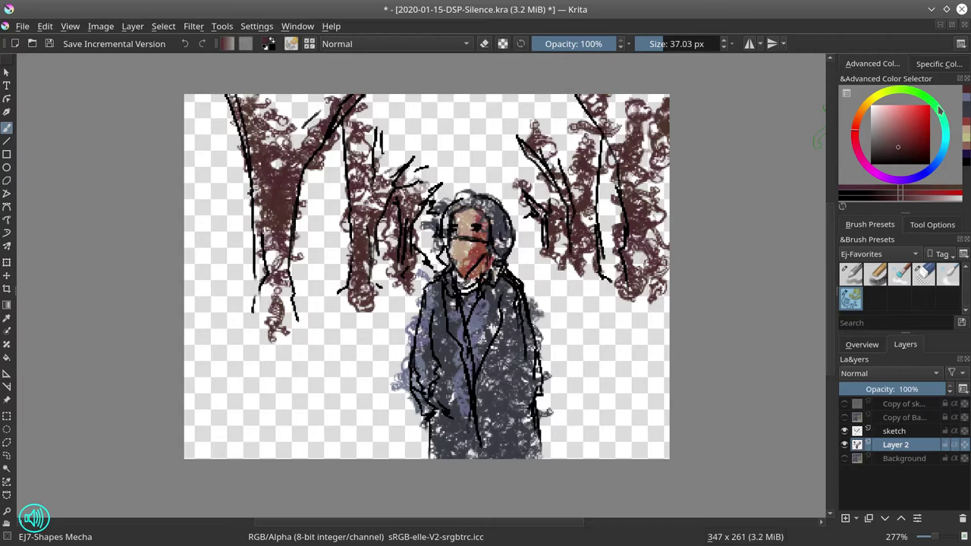
Paint dark green foliage across the upper part of the picture with the brush enlarged to about 83 px
click(939, 109)
click(897, 152)
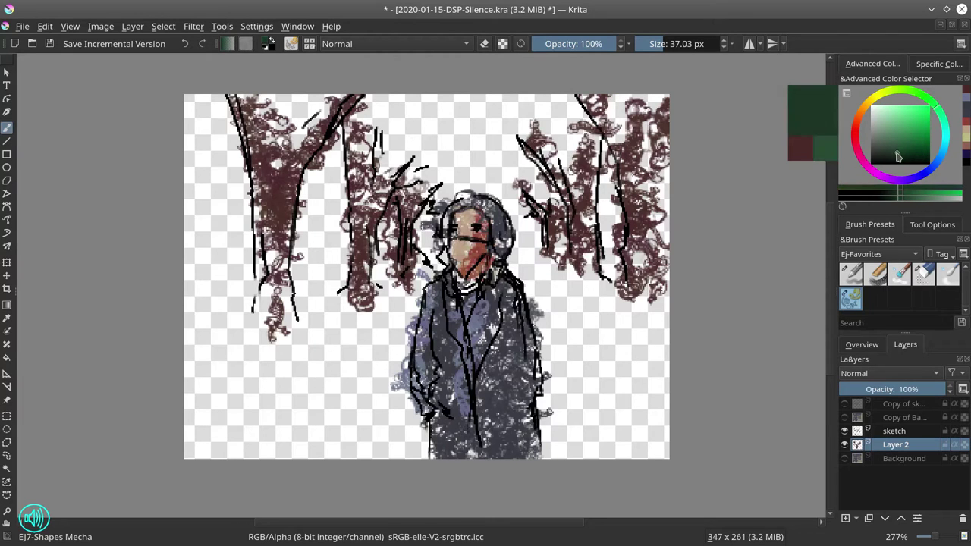
mouse_move(196, 131)
mouse_down()
mouse_move(266, 131)
mouse_move(243, 133)
mouse_move(299, 114)
mouse_move(357, 152)
mouse_move(409, 129)
mouse_up()
mouse_move(410, 76)
mouse_down()
mouse_move(546, 122)
mouse_move(530, 175)
mouse_move(606, 113)
mouse_move(668, 156)
mouse_move(638, 168)
mouse_up()
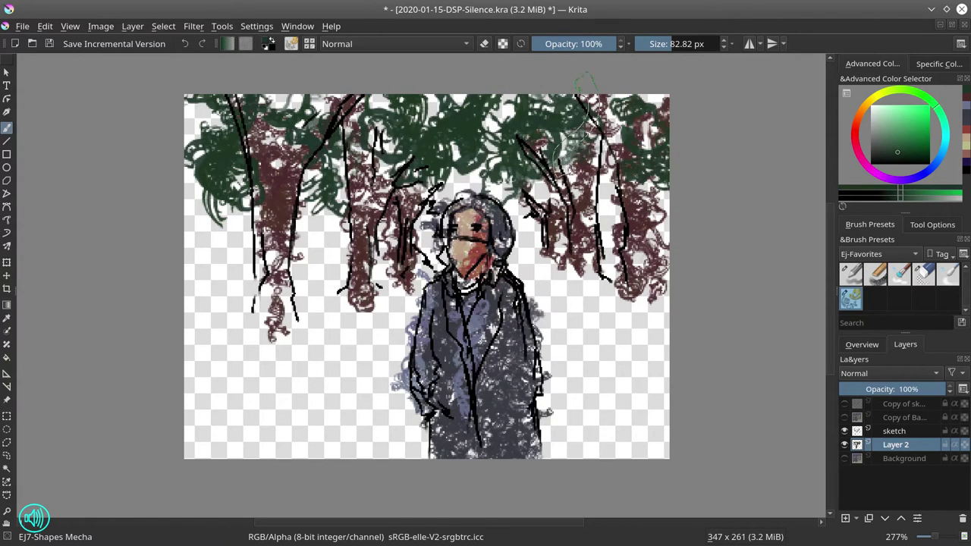
Cover the ground on both sides of the figure with a muted greyish brown
click(856, 120)
click(884, 135)
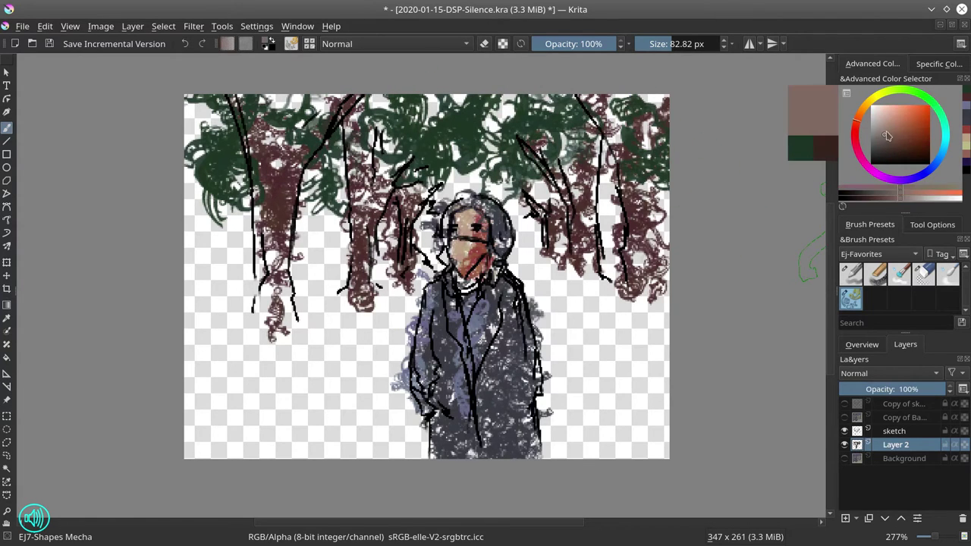
mouse_move(383, 292)
mouse_down()
mouse_move(328, 349)
mouse_move(205, 390)
mouse_move(204, 424)
mouse_move(328, 375)
mouse_move(398, 455)
mouse_up()
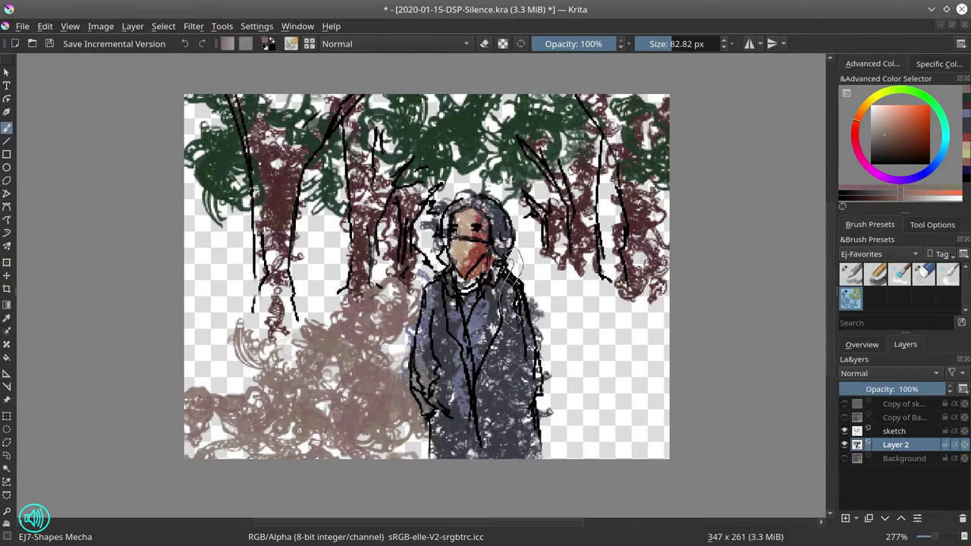
mouse_move(553, 265)
mouse_down()
mouse_move(531, 303)
mouse_move(633, 365)
mouse_move(576, 394)
mouse_move(637, 391)
mouse_up()
mouse_move(345, 299)
mouse_down()
mouse_move(334, 280)
mouse_move(273, 304)
mouse_move(342, 258)
mouse_move(303, 288)
mouse_move(375, 250)
mouse_move(222, 304)
mouse_move(227, 258)
mouse_move(208, 380)
mouse_move(243, 440)
mouse_up()
mouse_move(611, 296)
mouse_down()
mouse_move(637, 303)
mouse_move(664, 379)
mouse_up()
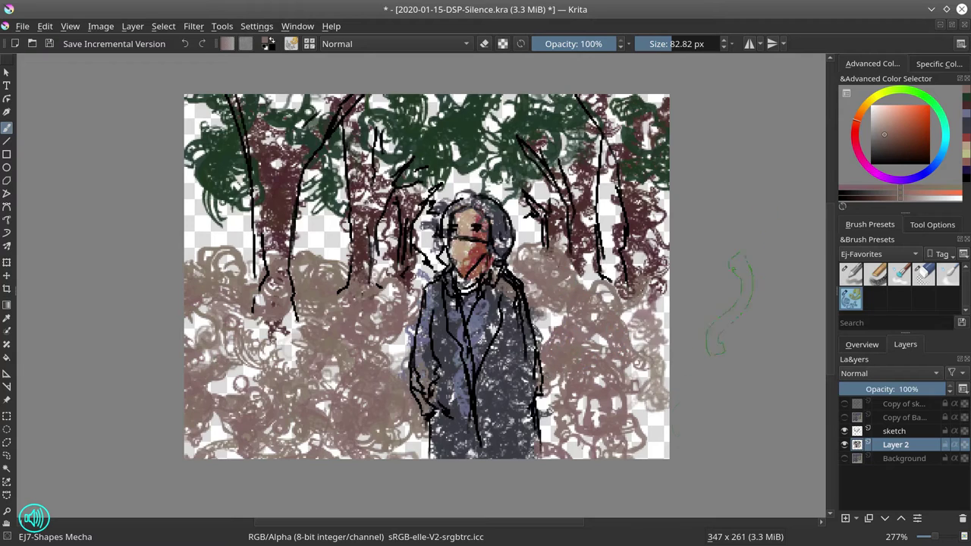
Paint pale cream light in the background between the tree trunks on both sides, reducing the brush to about 61 px
click(867, 108)
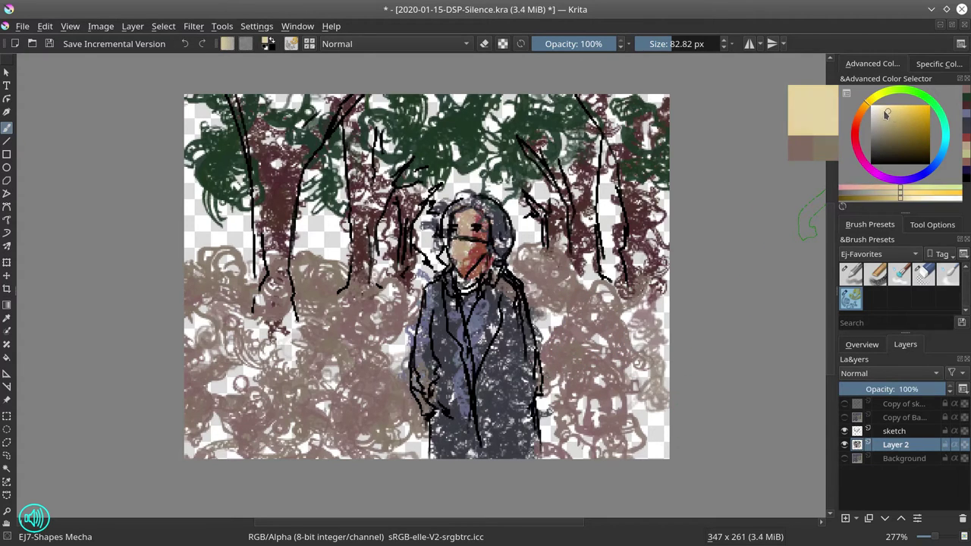
drag(885, 115, 882, 111)
mouse_move(222, 162)
mouse_down()
mouse_move(200, 215)
mouse_move(215, 203)
mouse_up()
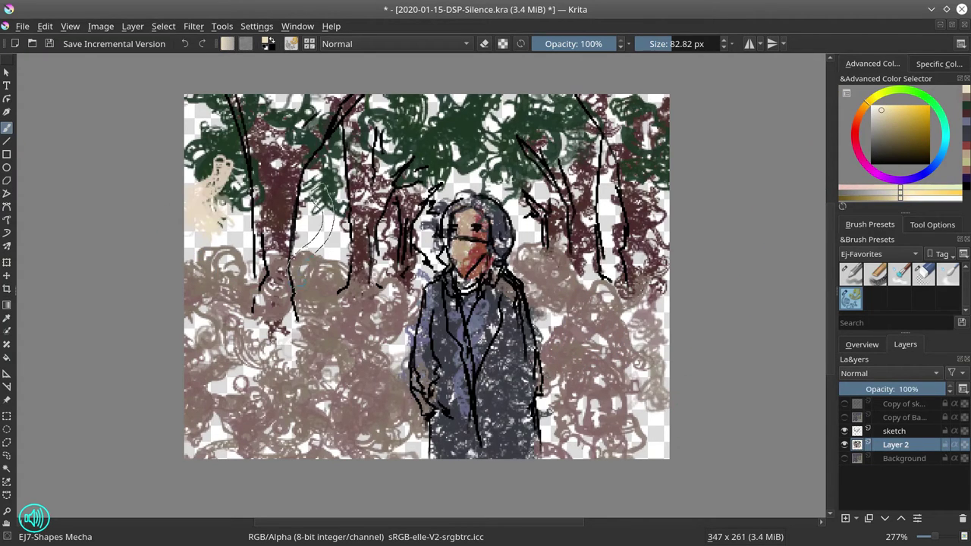
drag(314, 220, 284, 220)
mouse_move(256, 237)
mouse_down()
mouse_move(220, 225)
mouse_move(239, 218)
mouse_up()
drag(305, 203, 346, 216)
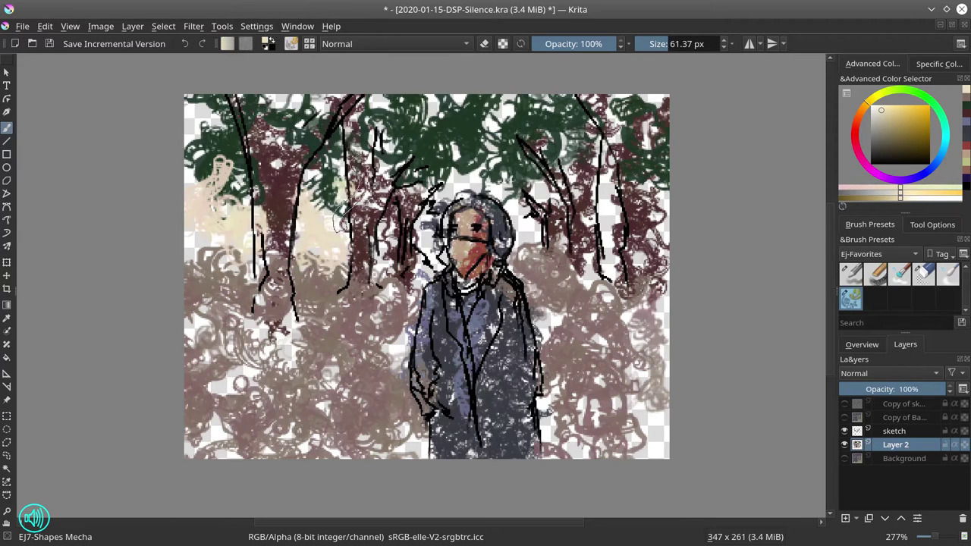
mouse_move(425, 167)
mouse_down()
mouse_move(436, 227)
mouse_move(482, 152)
mouse_move(508, 201)
mouse_move(539, 220)
mouse_move(527, 170)
mouse_move(610, 208)
mouse_move(607, 189)
mouse_move(607, 242)
mouse_up()
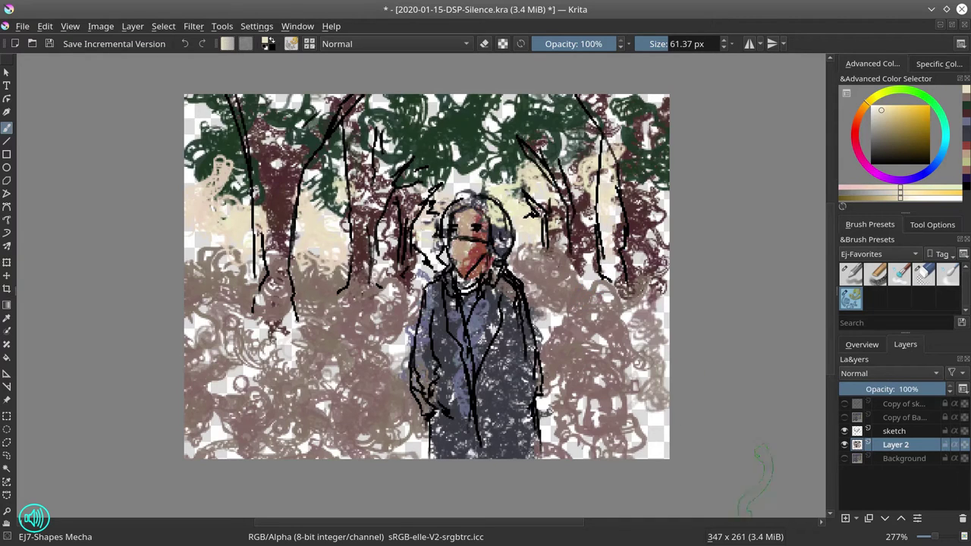
Select all light shapes of the two-tone layer copy with contiguous selection, saving partway, and return to showing Layer 2 in its place
click(844, 445)
click(845, 418)
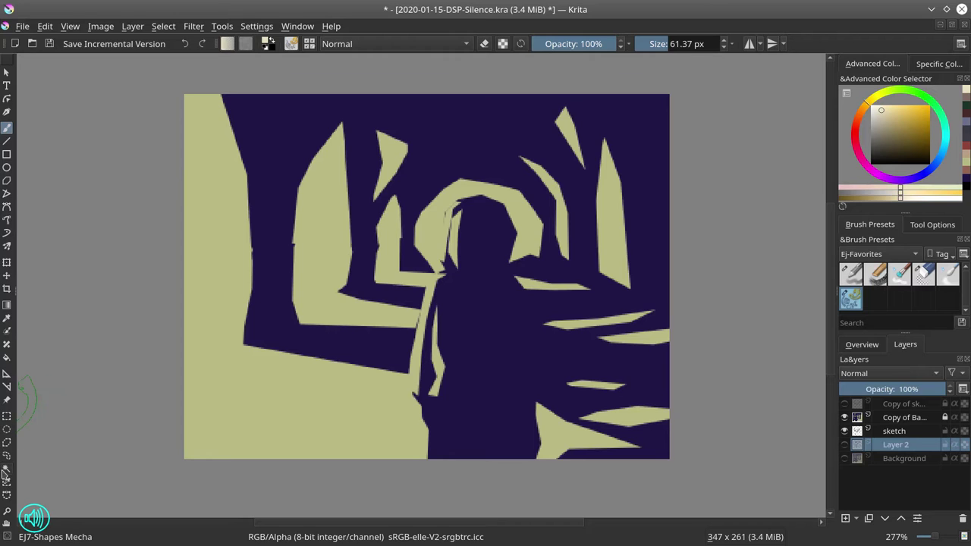
click(6, 470)
click(865, 421)
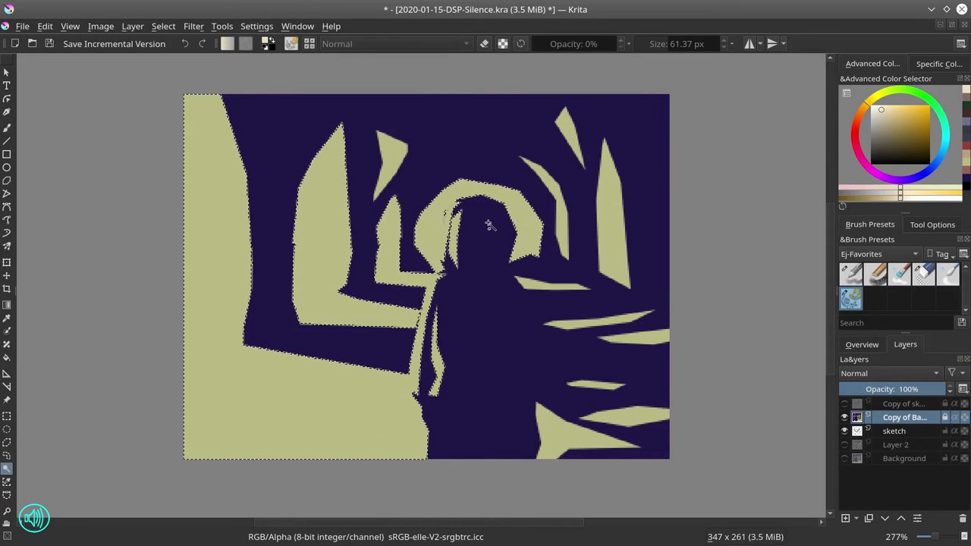
click(49, 44)
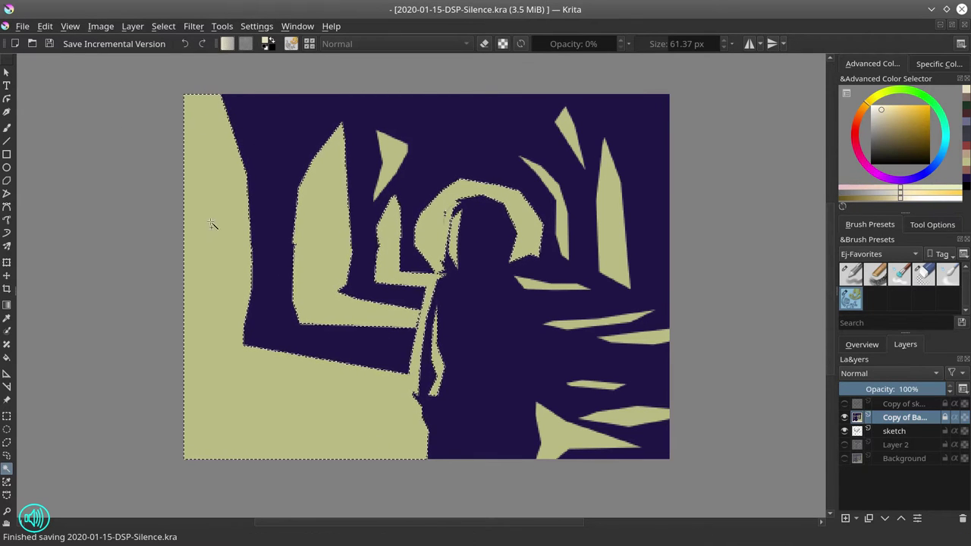
click(529, 286)
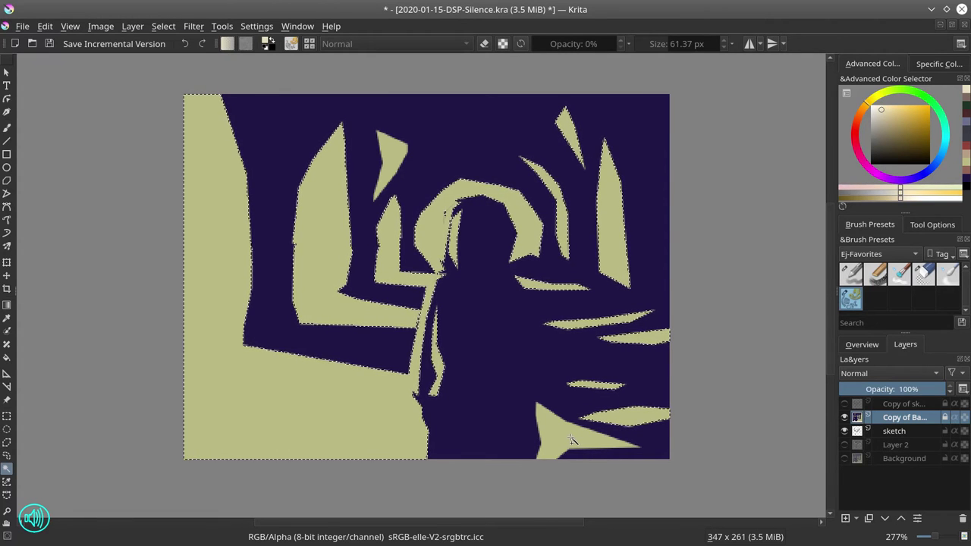
click(844, 418)
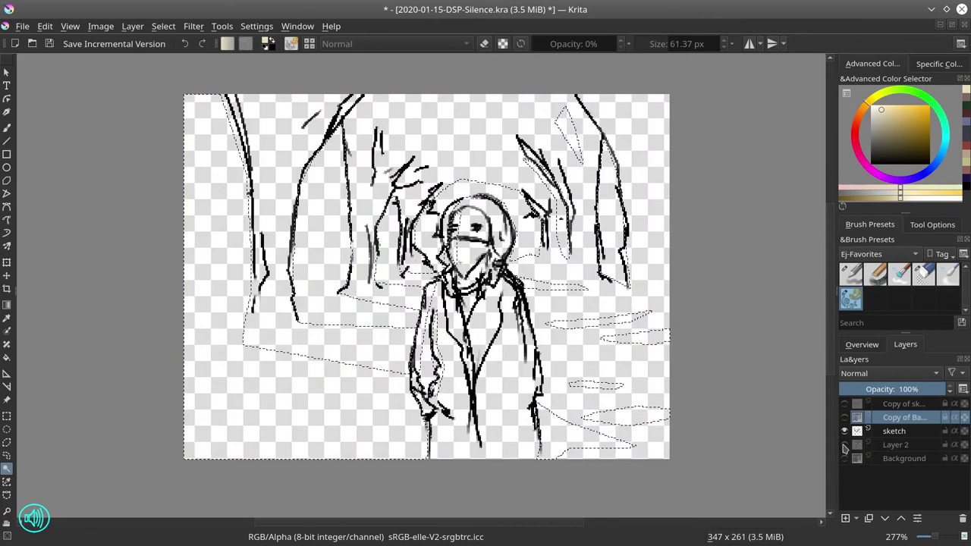
click(844, 446)
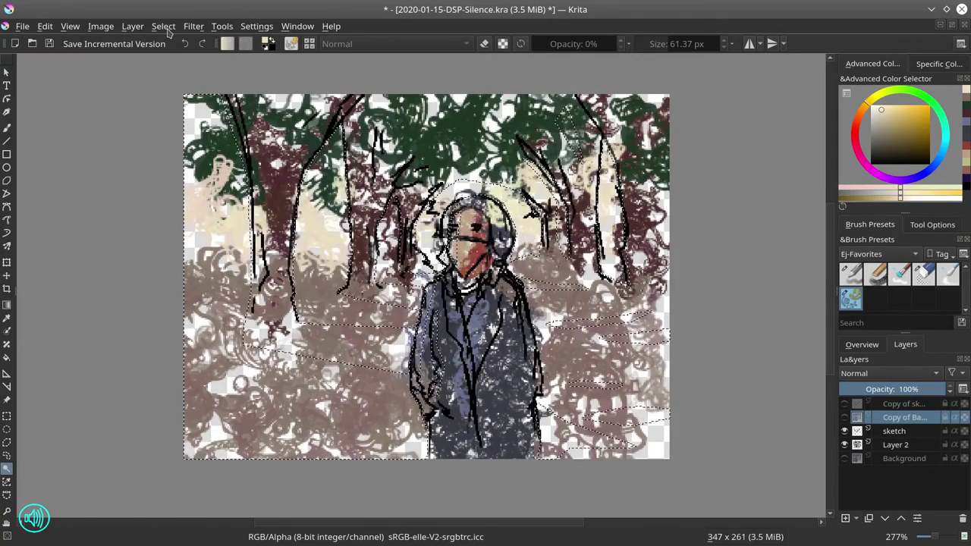
click(193, 25)
mouse_move(295, 59)
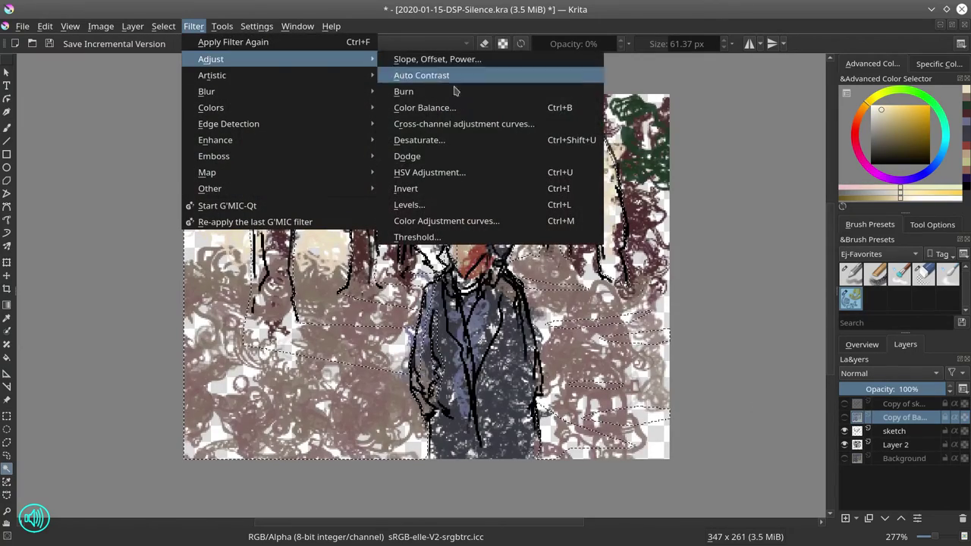
click(446, 221)
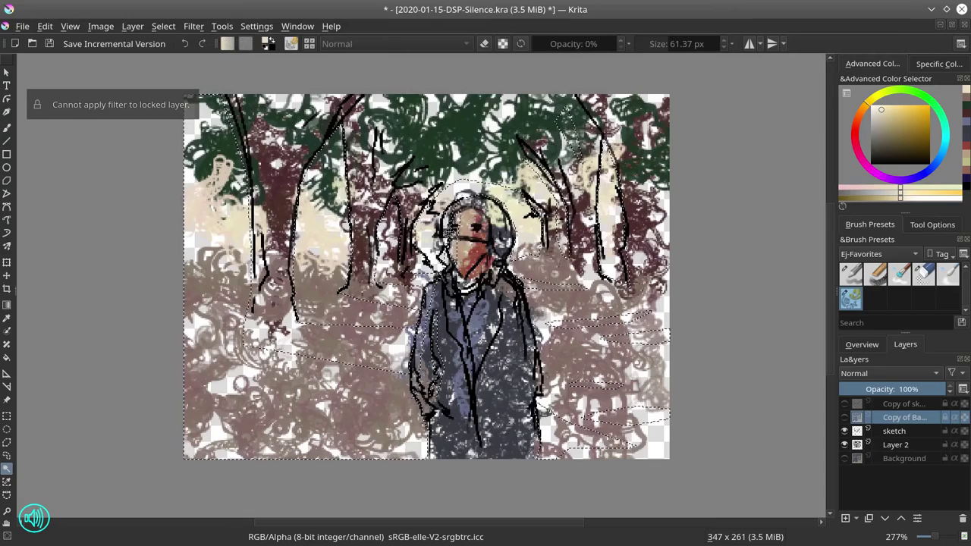
Lighten the selected areas of Layer 2 with a colour adjustment curve raised from input 107 to output 146
click(905, 447)
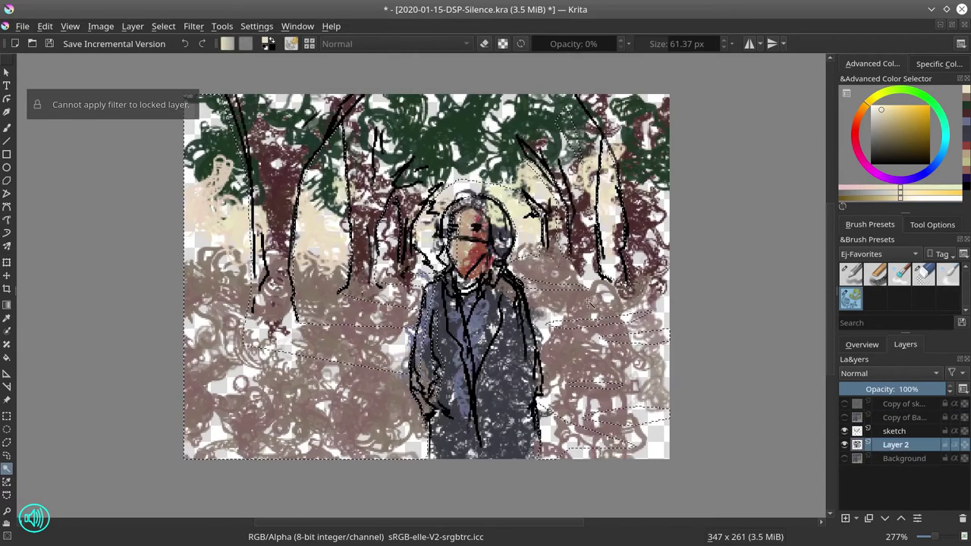
click(193, 26)
mouse_move(303, 59)
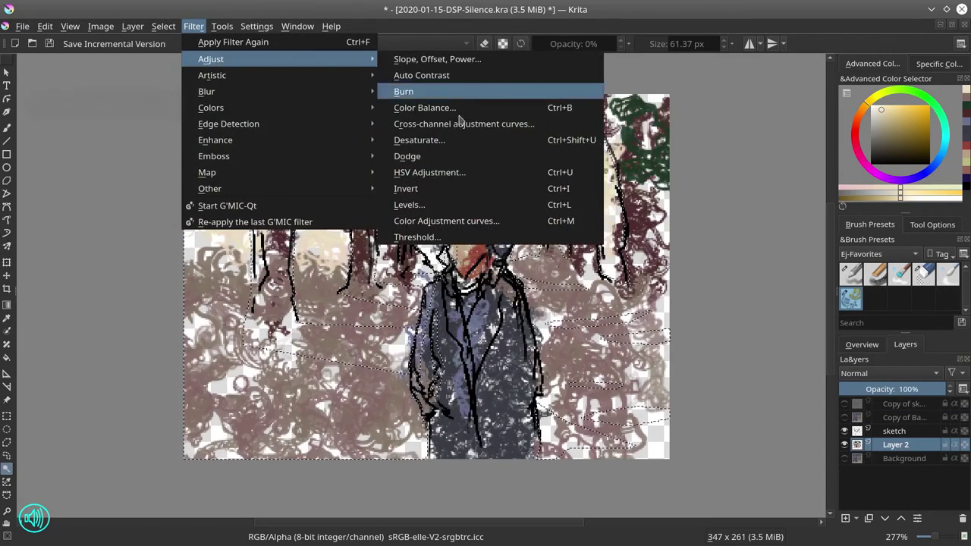
click(471, 223)
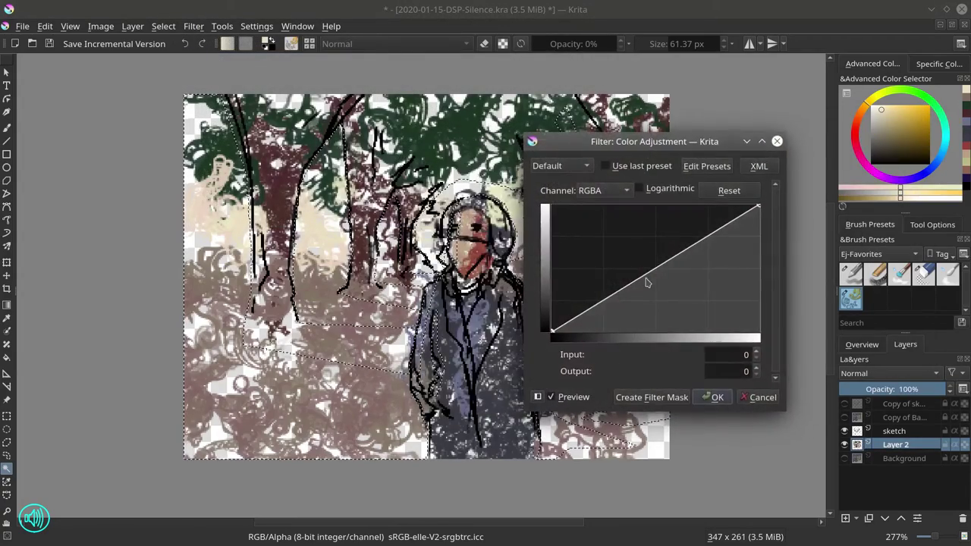
drag(646, 282, 638, 259)
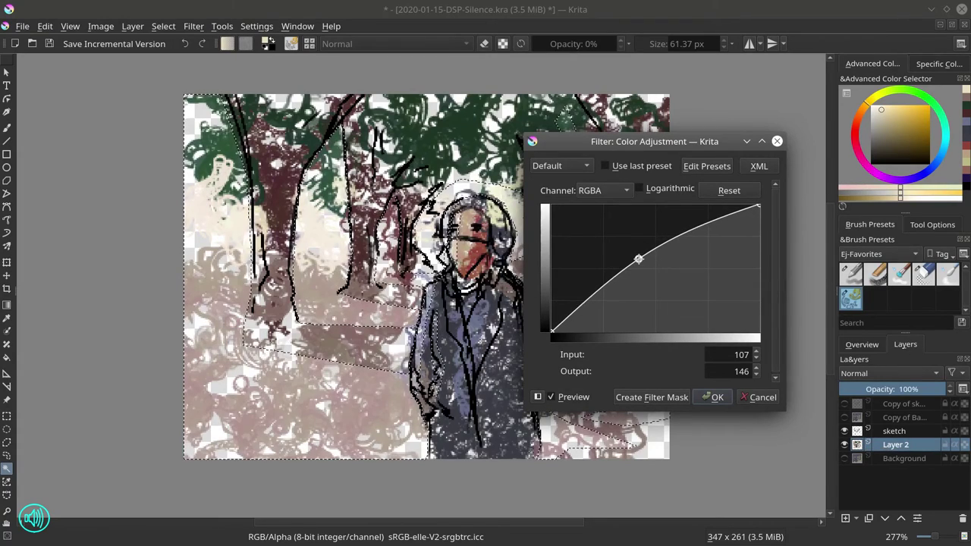
click(711, 397)
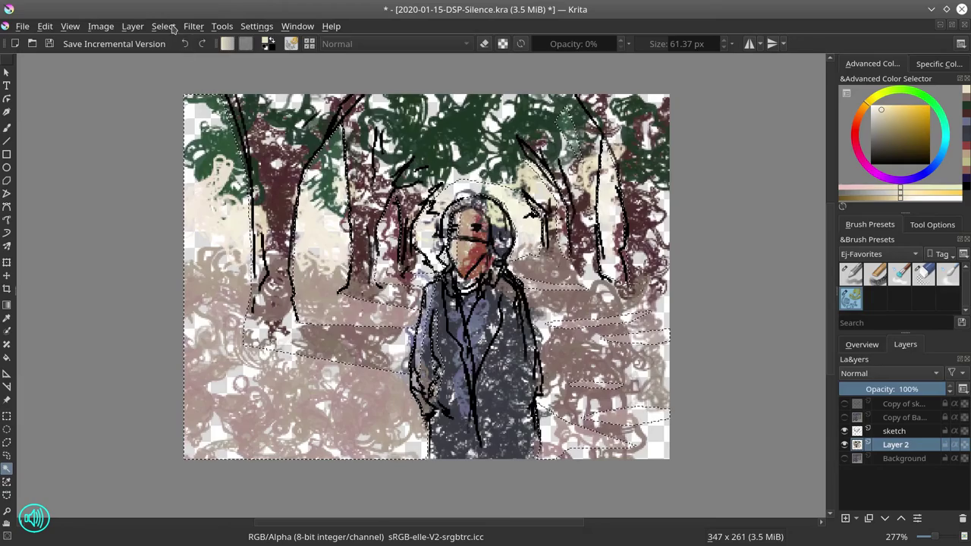
Invert the selection and darken the shadow areas of Layer 2 with a colour adjustment curve lowered from input 143 to output 103
click(163, 26)
click(182, 89)
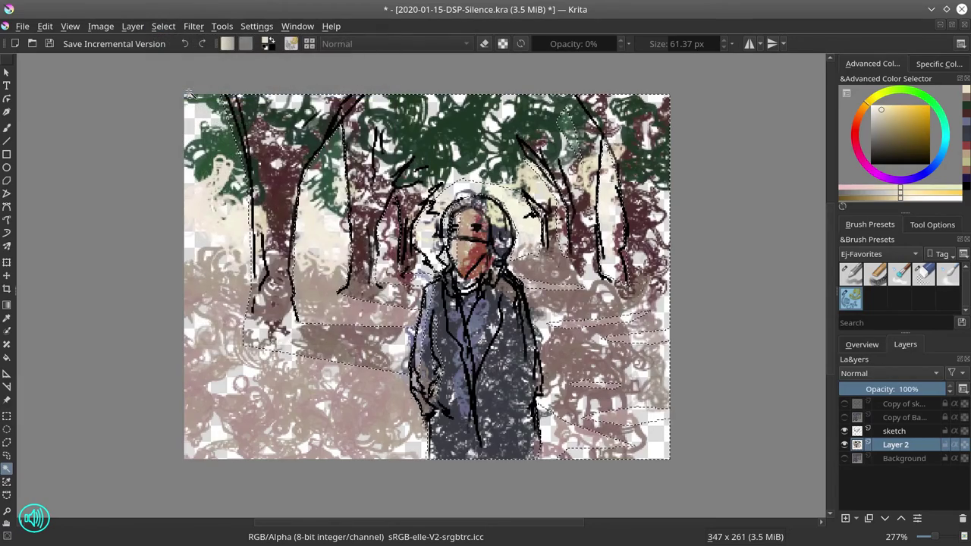
click(194, 27)
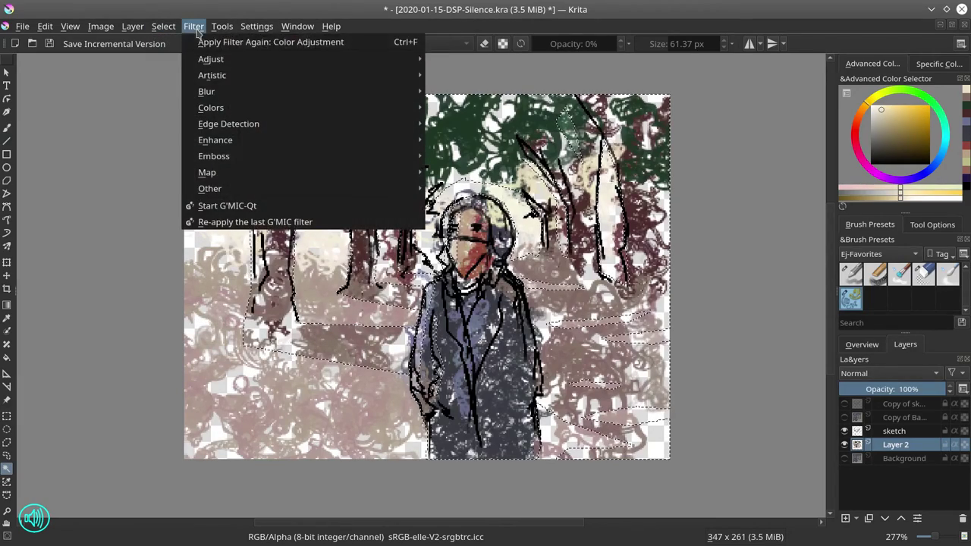
click(546, 225)
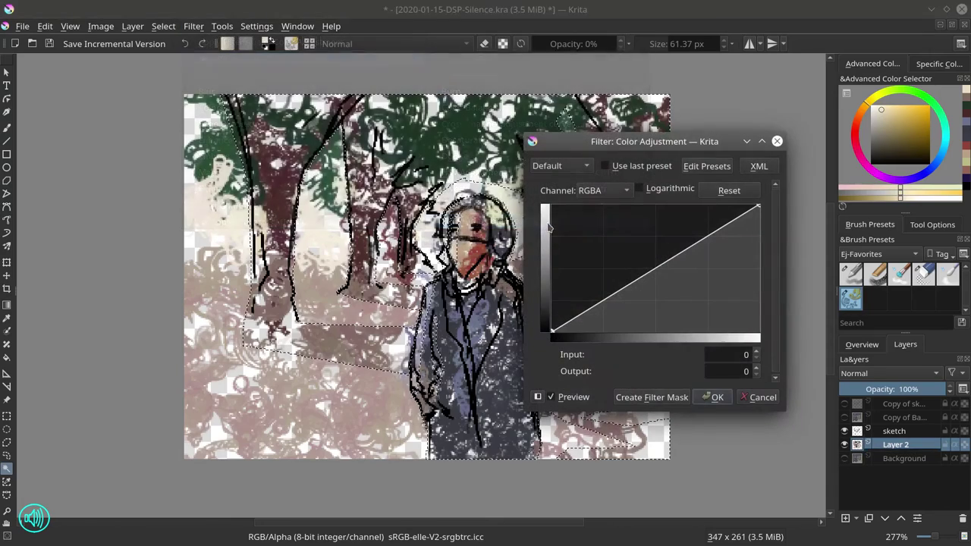
drag(660, 270, 667, 281)
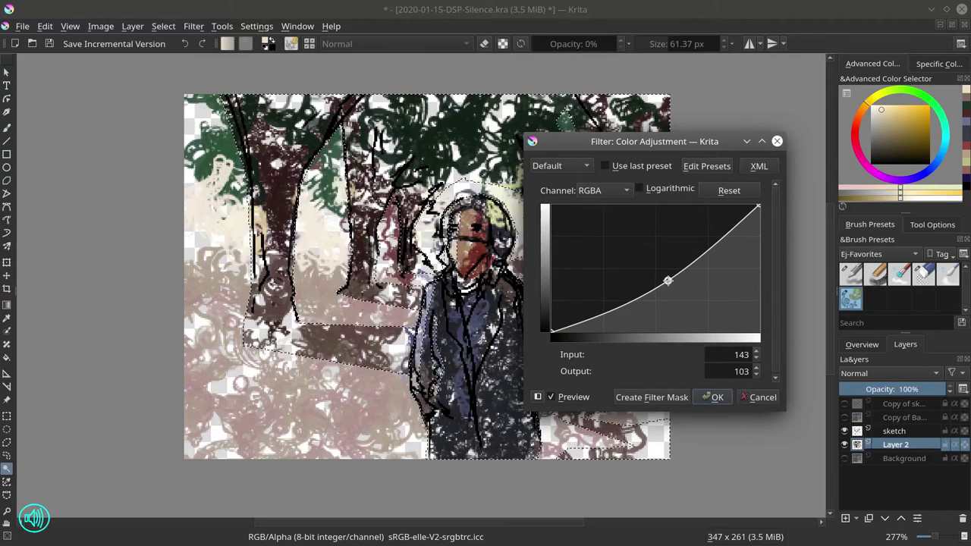
click(716, 398)
Show the two-tone Background layer beneath the colour painting and clear the selection
click(845, 460)
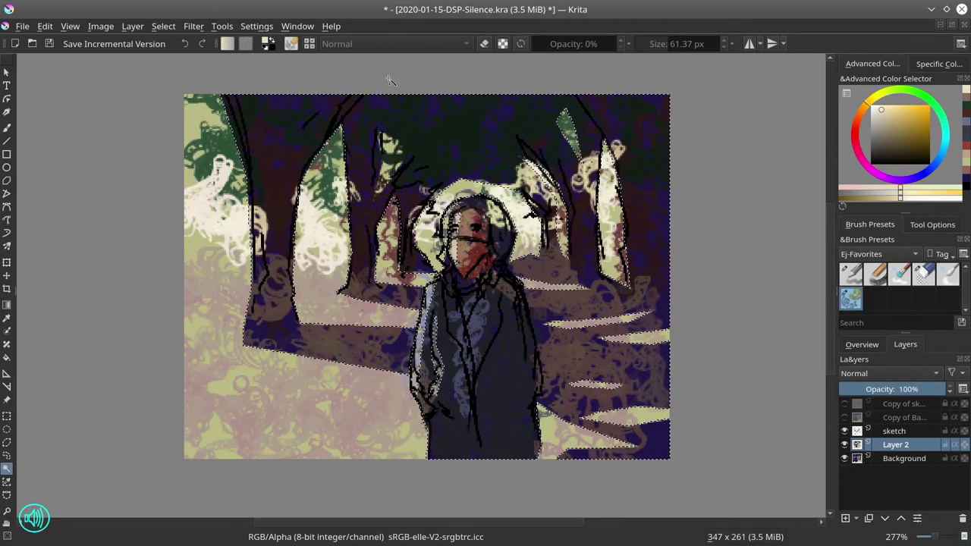
click(162, 27)
click(183, 58)
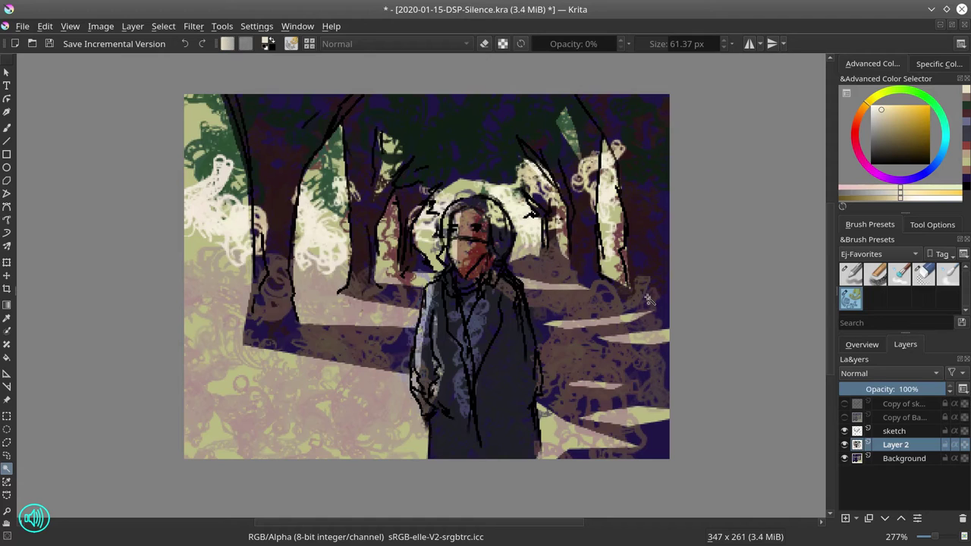
Save the document and brush paler cream light between the tree trunks and around the figure's head, at a brush size of about 42 px
click(6, 129)
click(50, 43)
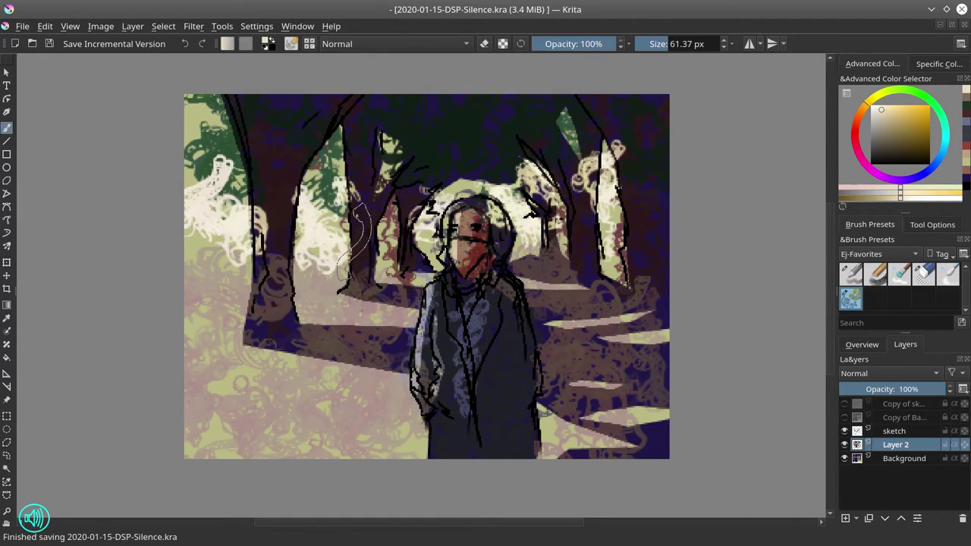
mouse_move(386, 231)
mouse_down()
mouse_move(386, 255)
mouse_move(386, 241)
mouse_move(424, 230)
mouse_up()
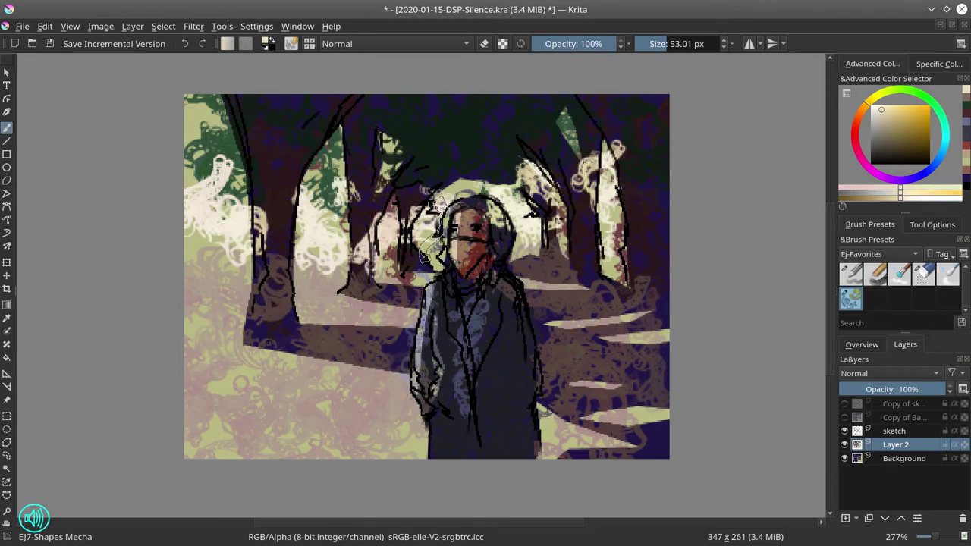
key(bracketleft)
click(877, 108)
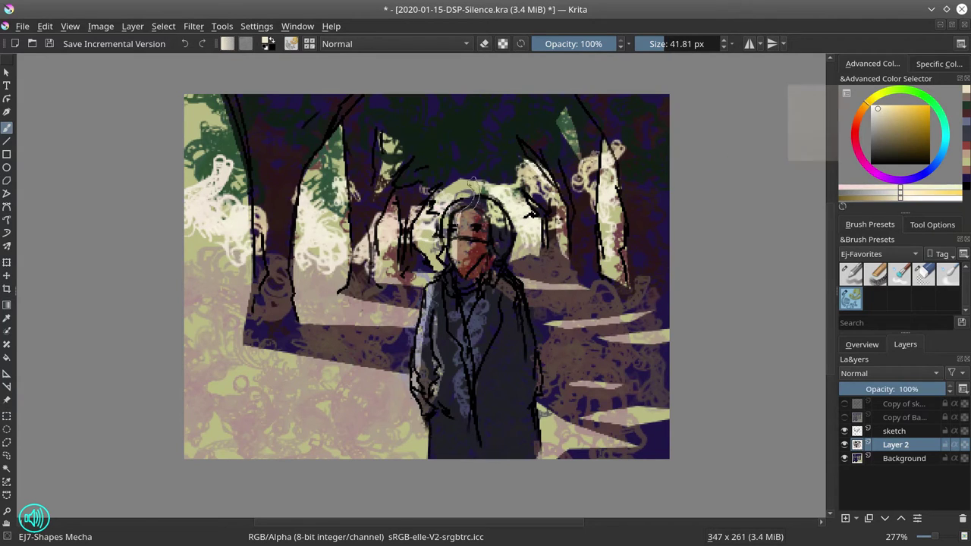
key(ctrl+s)
mouse_move(389, 219)
mouse_down()
mouse_move(391, 250)
mouse_move(384, 244)
mouse_up()
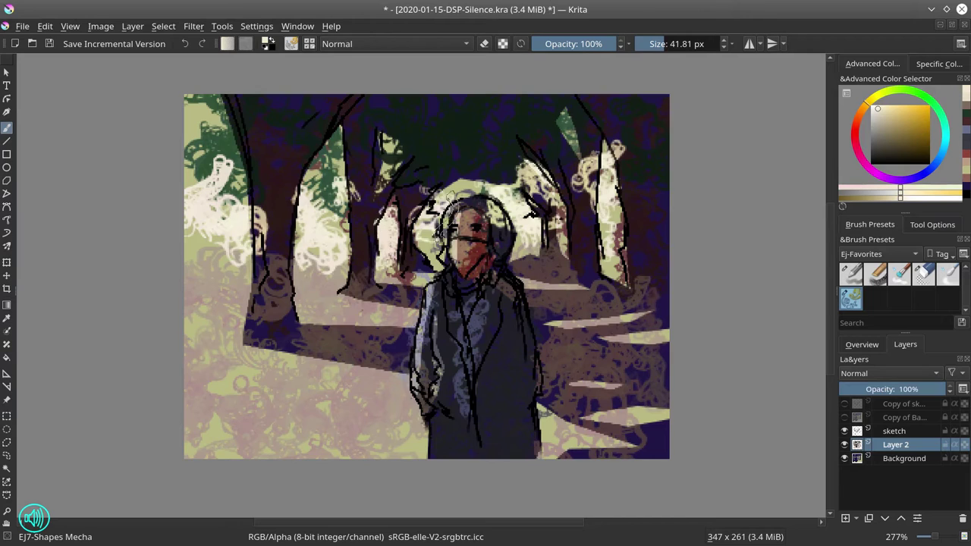
mouse_move(436, 220)
mouse_down()
mouse_move(426, 243)
mouse_move(435, 219)
mouse_up()
mouse_move(311, 213)
mouse_down()
mouse_move(301, 179)
mouse_move(345, 229)
mouse_move(328, 232)
mouse_up()
drag(233, 208, 213, 213)
drag(194, 181, 203, 223)
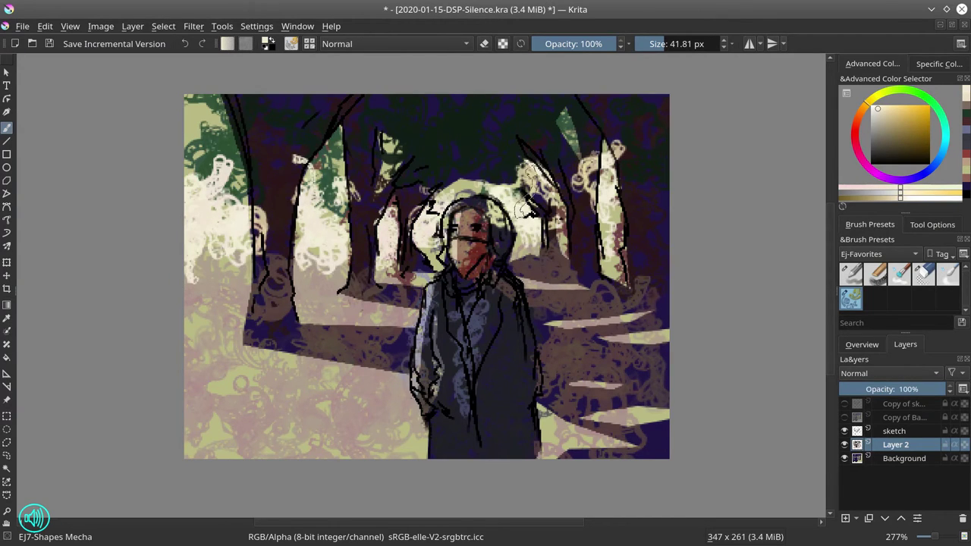
drag(441, 198, 469, 189)
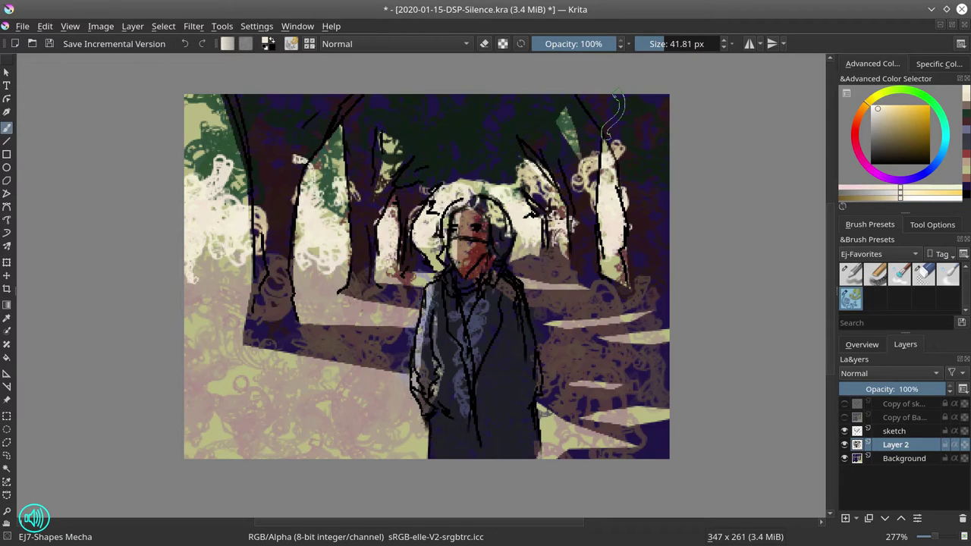
Lower the sketch layer's opacity to about 73%
click(915, 435)
drag(916, 391, 918, 389)
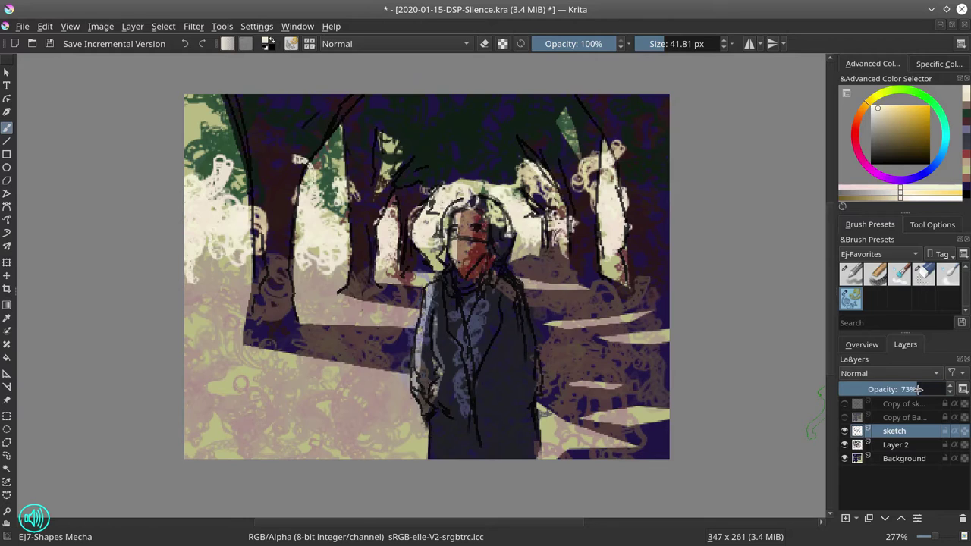
Merge the sketch, Layer 2 and Background layers into a single layer and save the document
shift+click(923, 461)
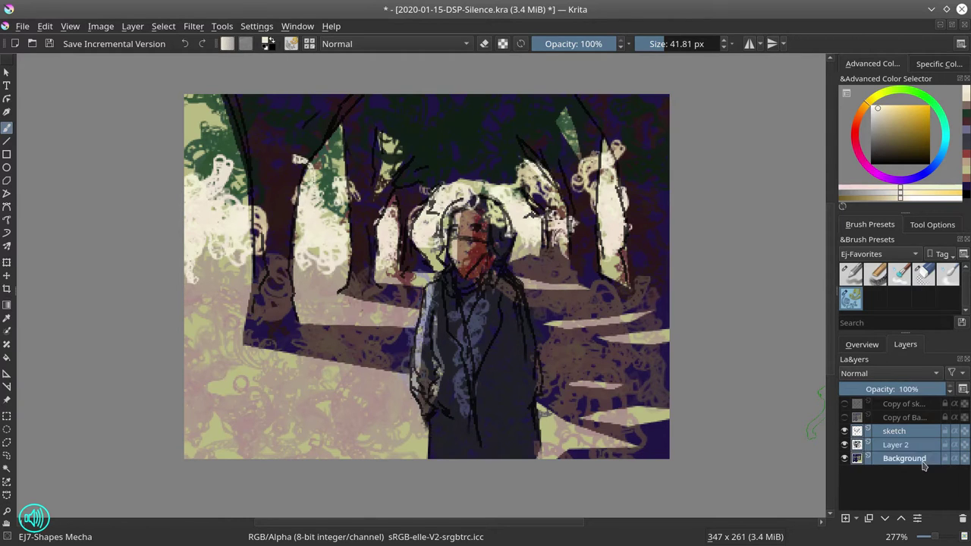
right_click(923, 464)
click(806, 370)
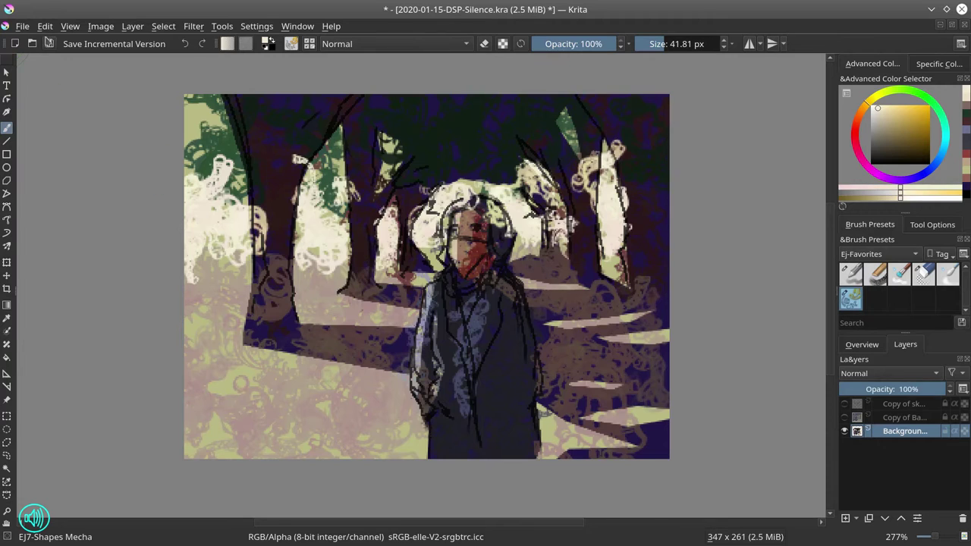
click(51, 46)
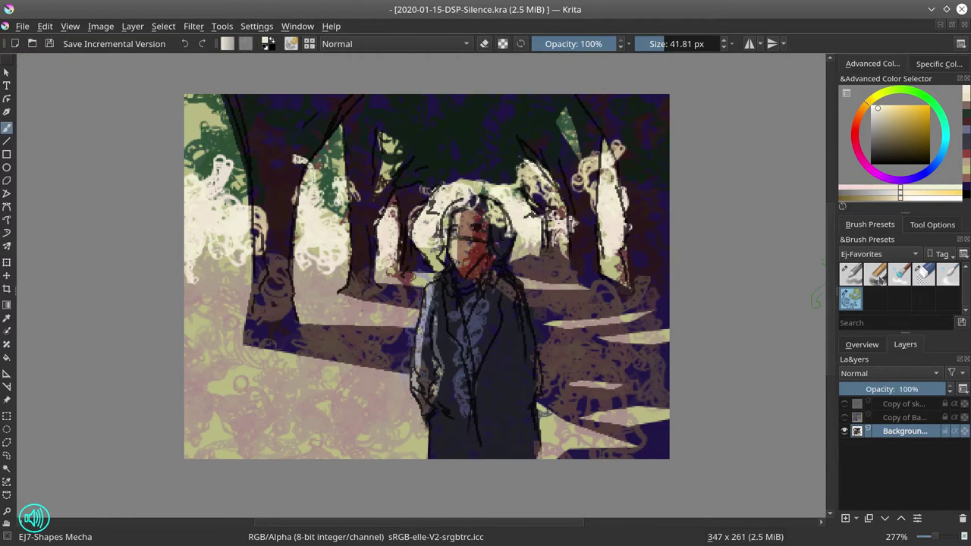
click(899, 274)
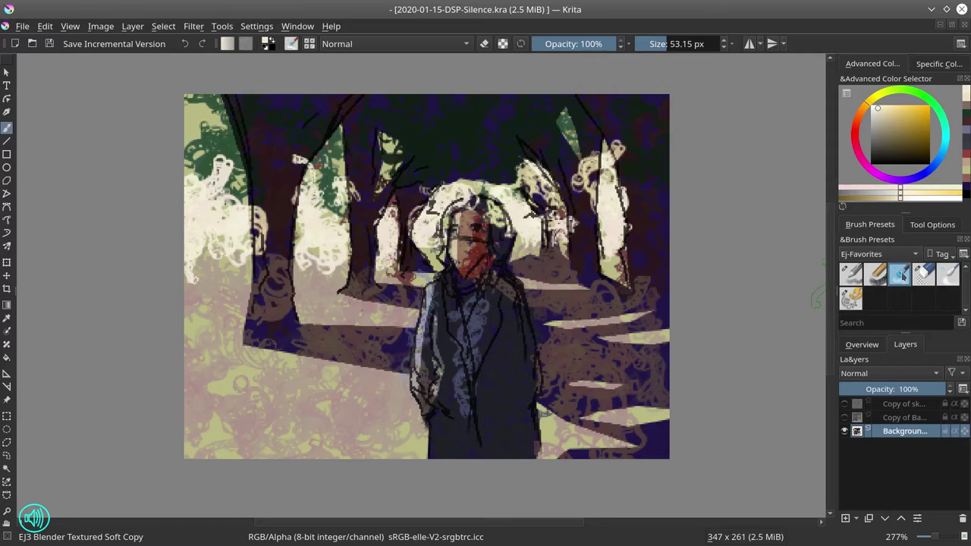
shift+drag(229, 150, 199, 150)
click(850, 300)
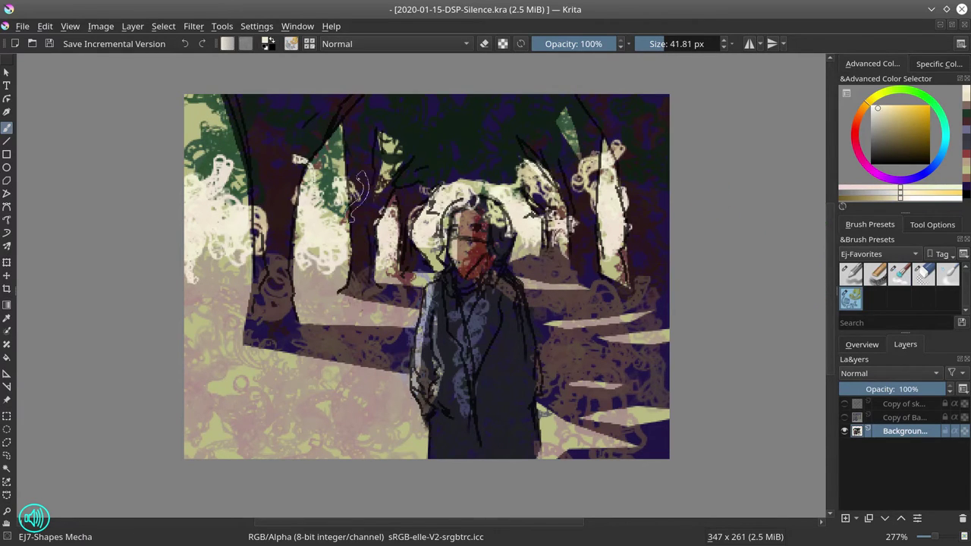
Pick the foliage green and smooth the left foliage, pale light and large trunk with the EJ3 Blender Textured Soft Copy brush
click(209, 105)
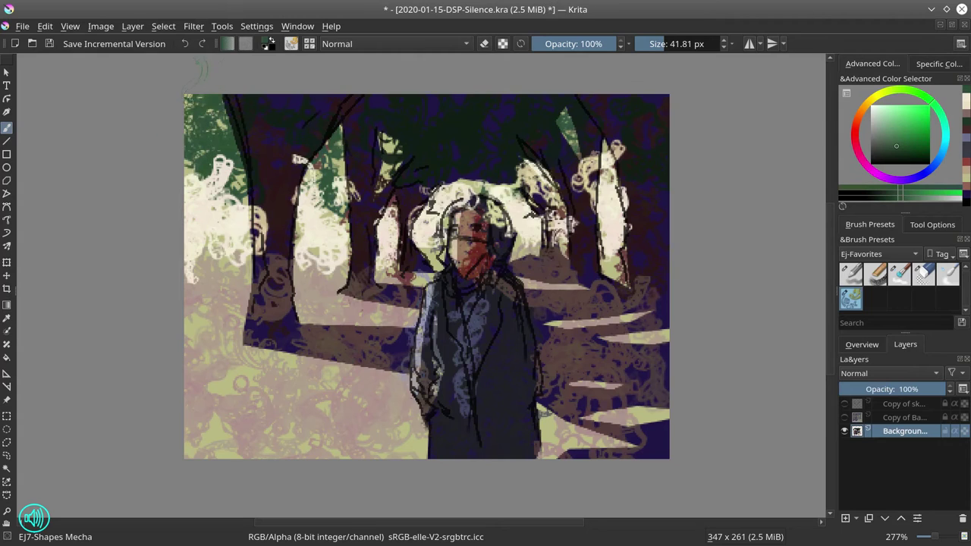
click(880, 279)
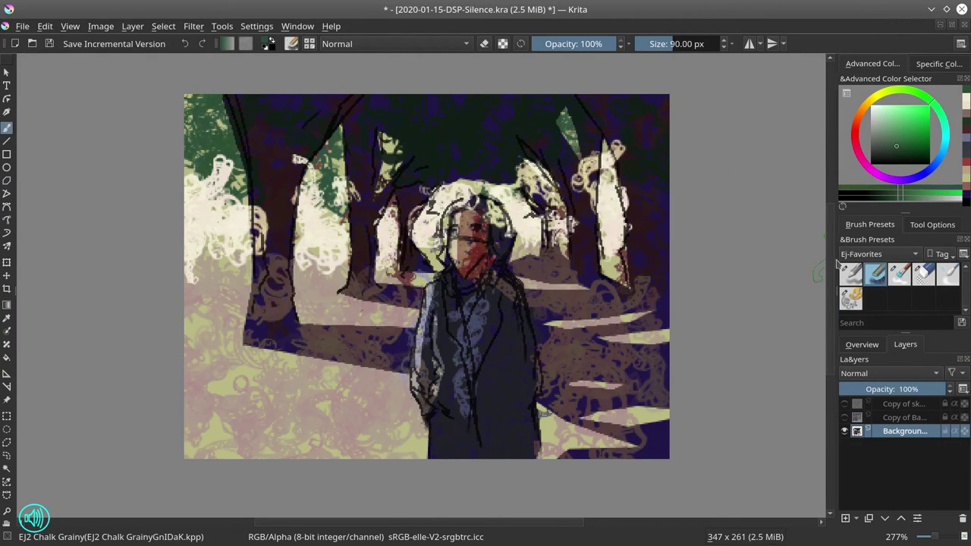
click(899, 275)
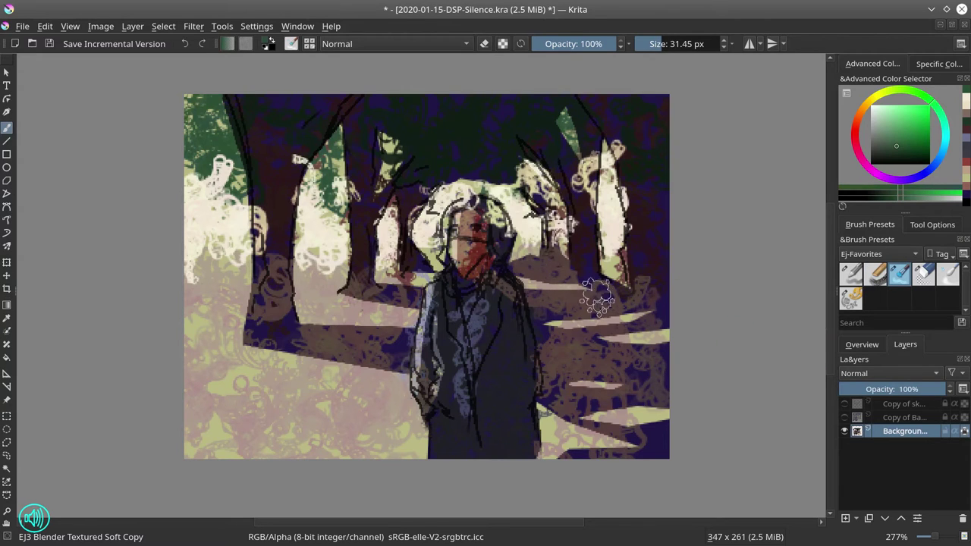
mouse_move(203, 133)
mouse_down()
mouse_move(233, 168)
mouse_move(278, 125)
mouse_move(268, 141)
mouse_move(233, 103)
mouse_move(264, 185)
mouse_up()
mouse_move(255, 121)
mouse_down()
mouse_move(273, 177)
mouse_move(274, 140)
mouse_move(288, 155)
mouse_move(305, 104)
mouse_move(298, 159)
mouse_move(354, 102)
mouse_move(287, 172)
mouse_move(288, 224)
mouse_move(264, 183)
mouse_move(264, 263)
mouse_move(271, 236)
mouse_move(257, 196)
mouse_move(258, 290)
mouse_move(280, 264)
mouse_move(280, 312)
mouse_move(262, 268)
mouse_move(253, 330)
mouse_move(282, 292)
mouse_move(283, 332)
mouse_move(248, 334)
mouse_move(296, 332)
mouse_move(195, 221)
mouse_move(235, 231)
mouse_move(175, 247)
mouse_move(233, 243)
mouse_move(191, 208)
mouse_move(231, 207)
mouse_move(182, 184)
mouse_move(236, 204)
mouse_move(236, 221)
mouse_move(199, 193)
mouse_up()
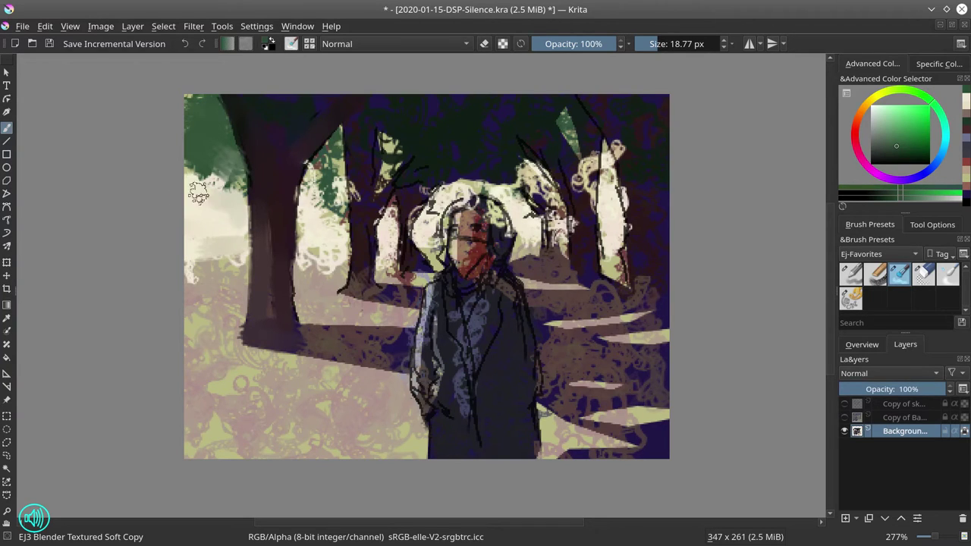
mouse_move(217, 270)
mouse_down()
mouse_move(205, 279)
mouse_move(233, 265)
mouse_move(203, 264)
mouse_up()
Blend the pale gap, foliage and second tree trunk left of the figure at a brush size of about 13 px
mouse_move(326, 262)
mouse_down()
mouse_move(311, 240)
mouse_move(308, 197)
mouse_move(336, 225)
mouse_move(330, 162)
mouse_move(321, 170)
mouse_move(338, 193)
mouse_move(340, 144)
mouse_move(356, 204)
mouse_move(334, 165)
mouse_move(340, 135)
mouse_up()
drag(367, 189, 354, 189)
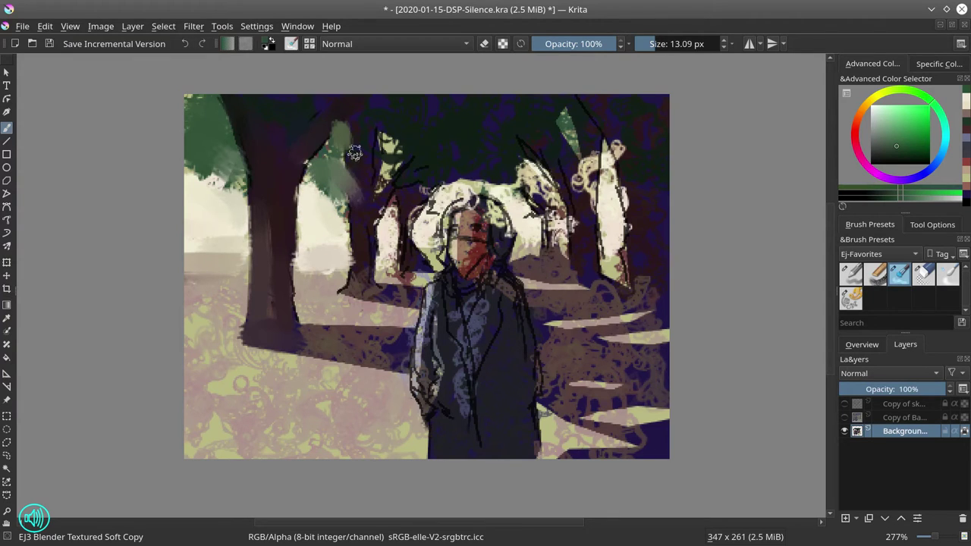
mouse_move(356, 153)
mouse_down()
mouse_move(354, 120)
mouse_move(320, 157)
mouse_move(357, 156)
mouse_move(373, 167)
mouse_move(368, 129)
mouse_move(378, 179)
mouse_move(399, 159)
mouse_move(378, 207)
mouse_move(399, 176)
mouse_move(409, 216)
mouse_move(404, 225)
mouse_move(392, 213)
mouse_move(391, 260)
mouse_up()
mouse_move(306, 269)
mouse_down()
mouse_move(347, 266)
mouse_move(327, 255)
mouse_move(401, 277)
mouse_up()
mouse_move(358, 221)
mouse_down()
mouse_move(363, 280)
mouse_move(359, 231)
mouse_move(354, 275)
mouse_move(368, 257)
mouse_up()
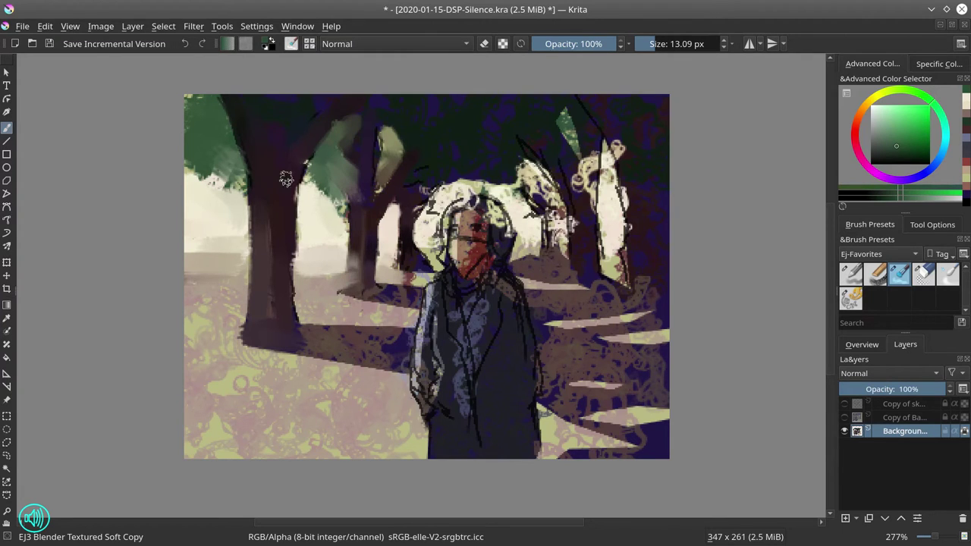
Smooth the dark canopy above the figure at about 28 px and blend the branches of the tree just right of the head
drag(284, 174, 333, 127)
mouse_move(426, 115)
mouse_down()
mouse_move(453, 129)
mouse_move(423, 181)
mouse_up()
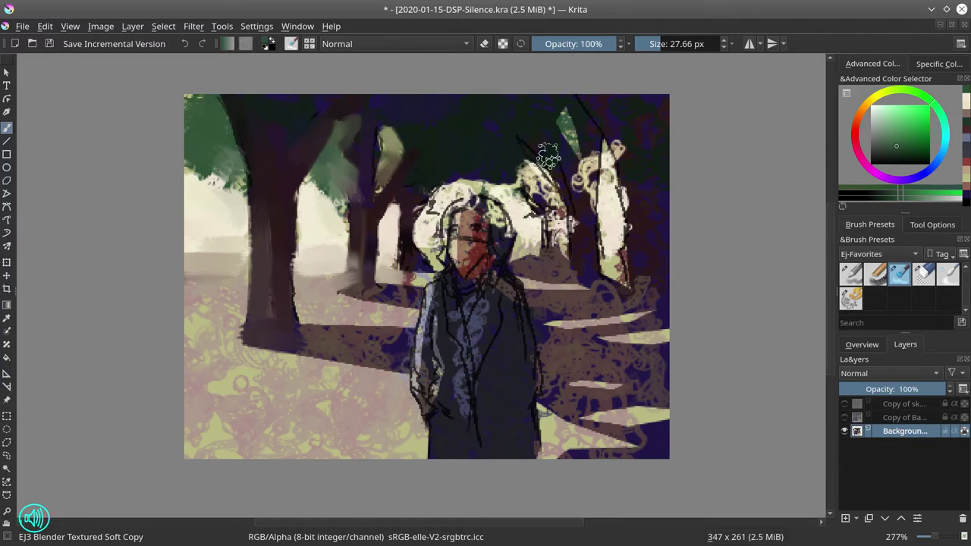
mouse_move(543, 144)
shift+mouse_down()
mouse_move(521, 140)
mouse_move(546, 171)
mouse_move(527, 188)
shift+mouse_up()
mouse_move(519, 182)
mouse_down()
mouse_move(531, 160)
mouse_move(523, 179)
mouse_move(545, 210)
mouse_move(547, 179)
mouse_move(546, 250)
mouse_up()
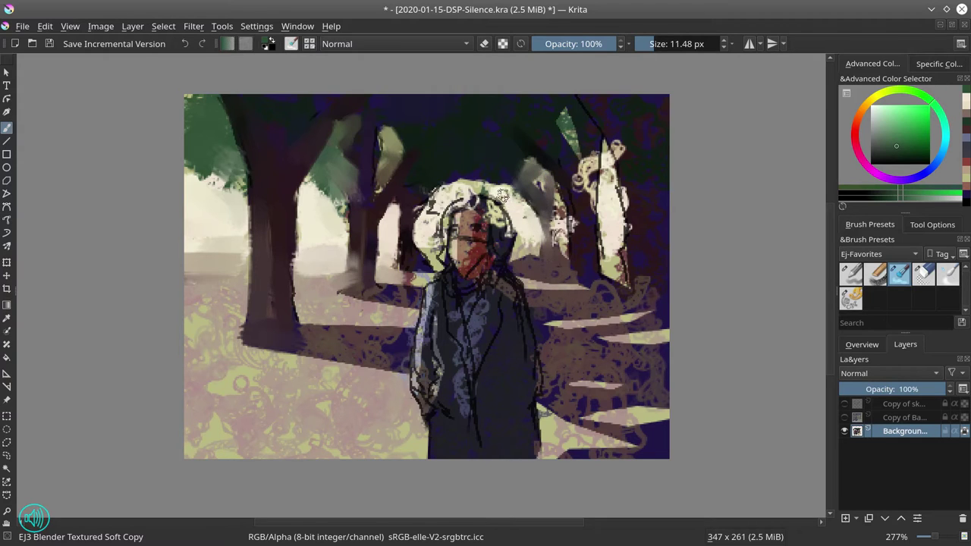
Blend the pale halo around the head and the light patches between the branches on both sides at about 11.5 px
mouse_move(441, 193)
mouse_down()
mouse_move(454, 192)
mouse_move(434, 211)
mouse_move(433, 255)
mouse_up()
drag(523, 228, 524, 199)
drag(410, 218, 443, 176)
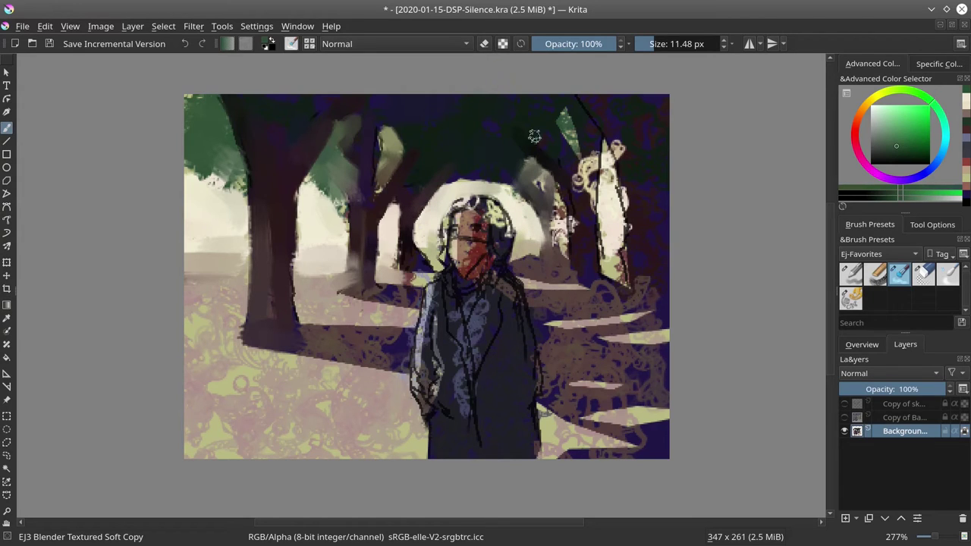
mouse_move(539, 186)
mouse_down()
mouse_move(560, 203)
mouse_move(560, 236)
mouse_move(576, 216)
mouse_move(564, 188)
mouse_move(575, 247)
mouse_move(568, 157)
mouse_move(555, 141)
mouse_move(590, 211)
mouse_move(593, 123)
mouse_move(585, 213)
mouse_move(596, 121)
mouse_up()
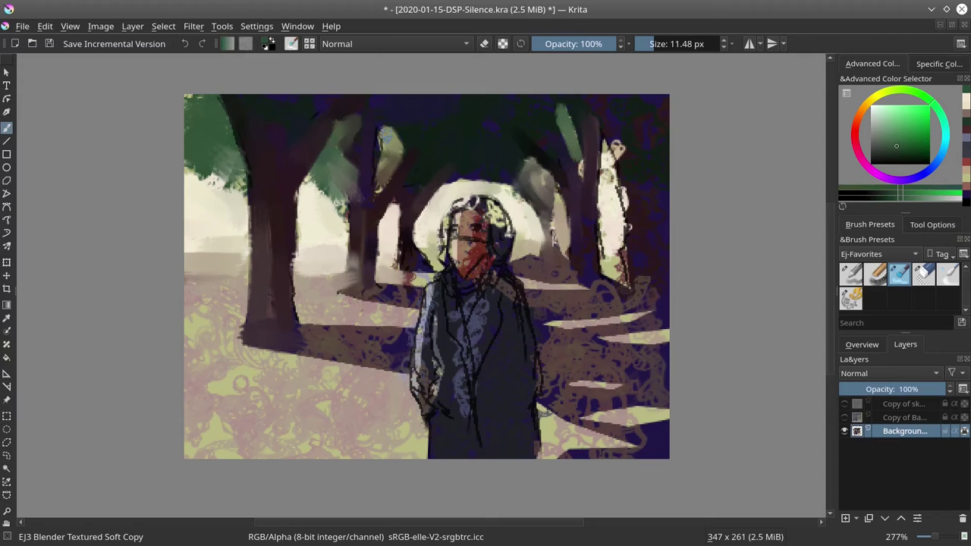
drag(370, 172, 398, 97)
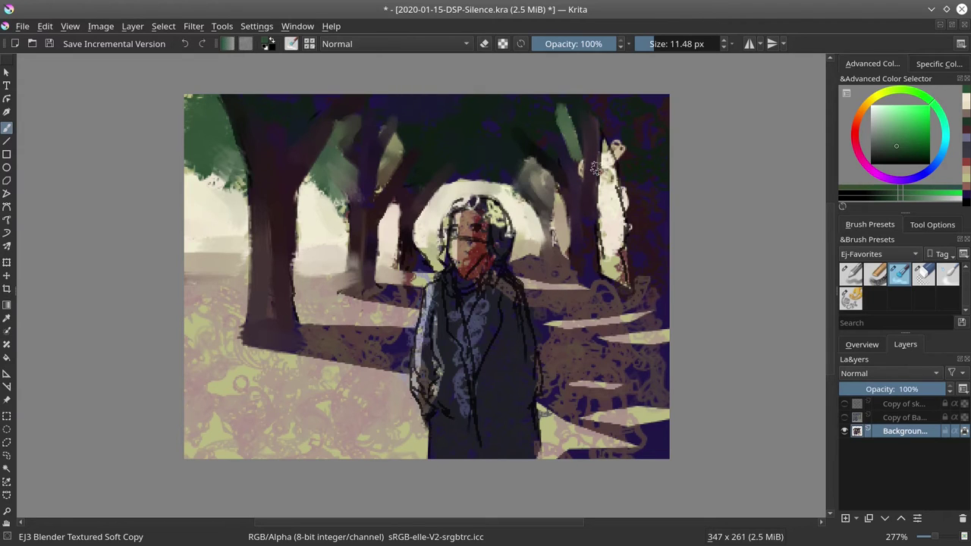
Smooth the pale gap between the right-hand trees and the surrounding dark trunks, enlarging the brush to about 14 px
mouse_move(603, 164)
mouse_down()
mouse_move(603, 249)
mouse_move(608, 213)
mouse_move(620, 240)
mouse_up()
shift+drag(642, 161, 651, 161)
mouse_move(612, 124)
mouse_down()
mouse_move(639, 194)
mouse_move(642, 142)
mouse_move(641, 251)
mouse_up()
mouse_move(651, 166)
mouse_down()
mouse_move(643, 287)
mouse_move(655, 309)
mouse_up()
drag(583, 222, 583, 283)
shift+drag(567, 245, 554, 259)
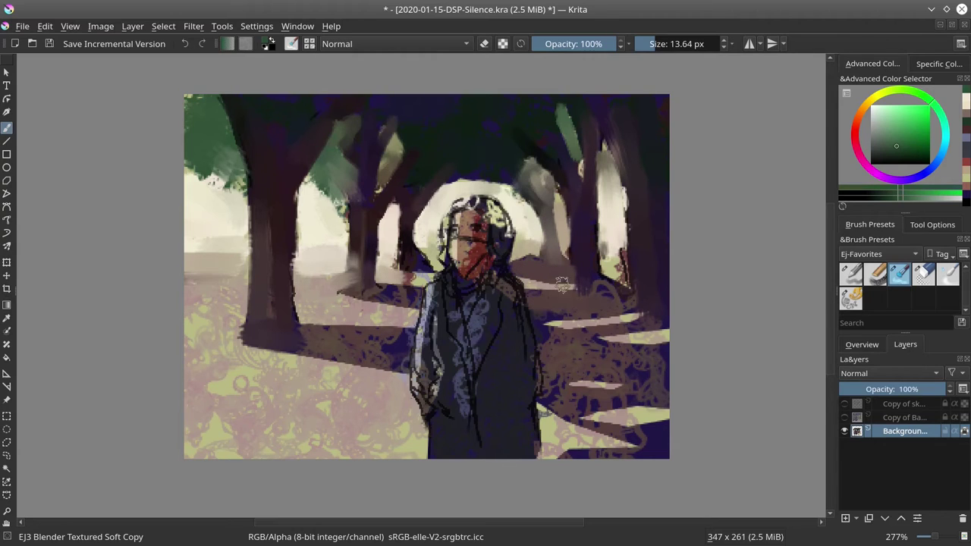
Reduce the brush to about 7.6 px and blend the ground light and base of the gap between the right-hand trees
key(bracketleft)
key(bracketleft)
key(bracketleft)
key(bracketleft)
key(bracketleft)
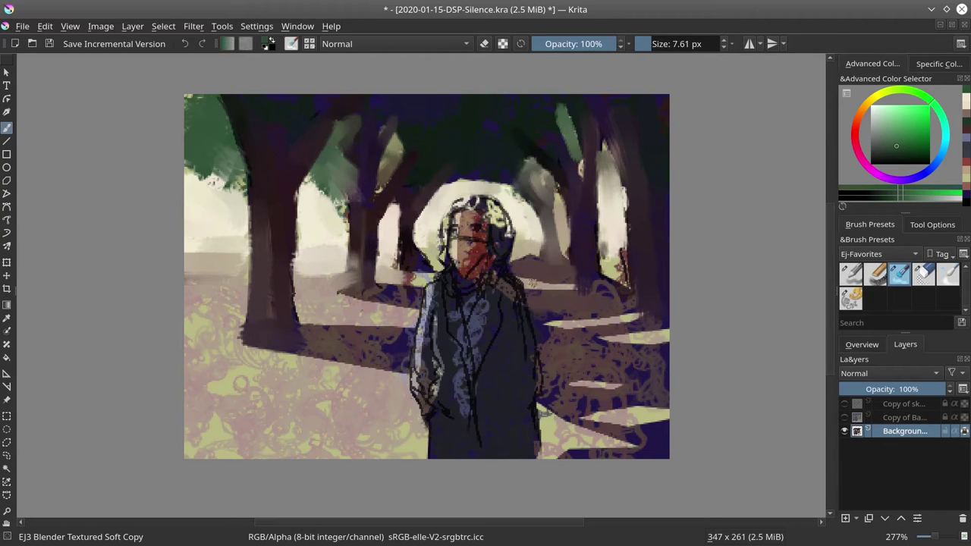
mouse_move(523, 284)
mouse_down()
mouse_move(584, 284)
mouse_move(567, 282)
mouse_up()
mouse_move(608, 258)
mouse_down()
mouse_move(624, 250)
mouse_move(605, 242)
mouse_move(637, 281)
mouse_move(624, 290)
mouse_up()
Smear the light streaks and shadows on the ground right of the figure's shoulder at a brush size of about 11.6 px
mouse_move(558, 296)
shift+mouse_down()
mouse_move(605, 295)
mouse_move(541, 327)
mouse_move(598, 302)
mouse_move(610, 316)
mouse_move(581, 325)
mouse_move(644, 317)
mouse_move(627, 334)
mouse_move(669, 328)
shift+mouse_up()
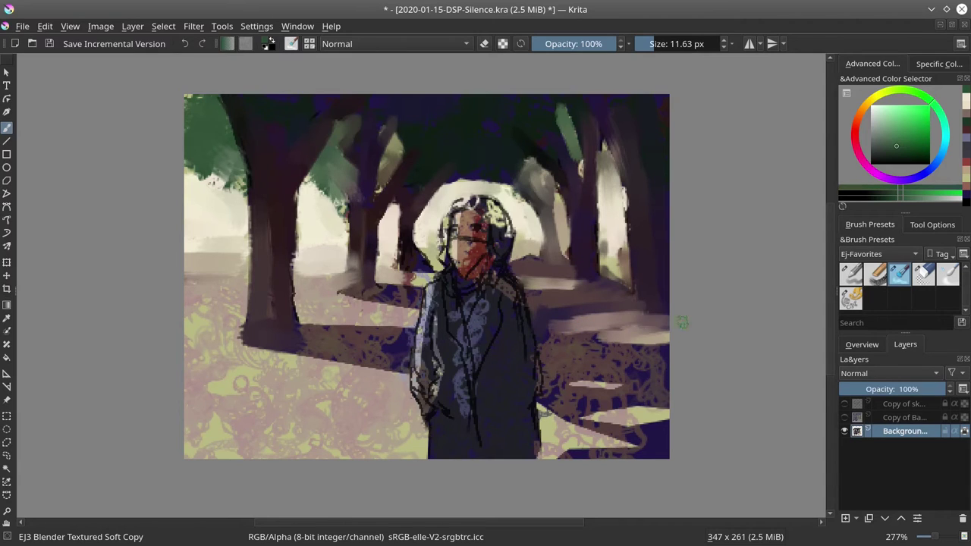
drag(633, 235, 650, 309)
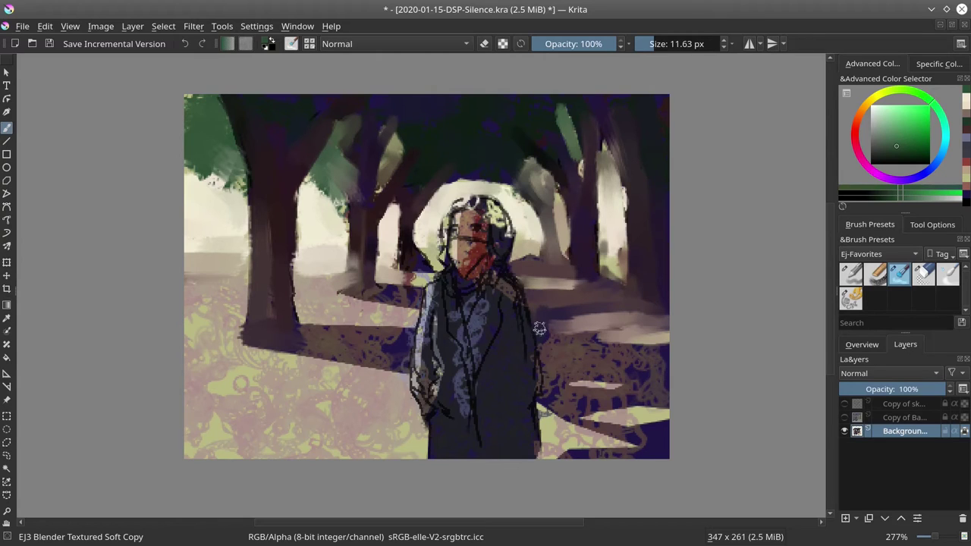
drag(557, 355, 692, 350)
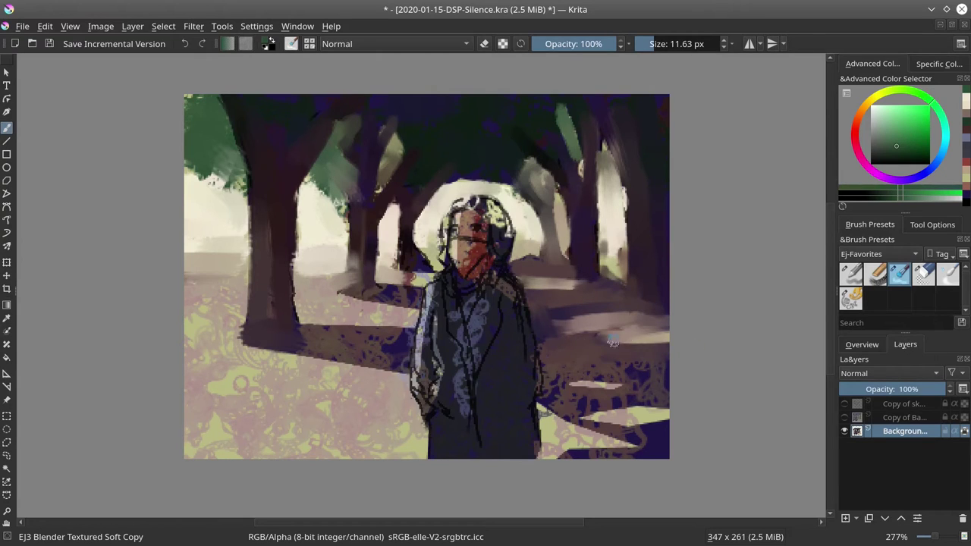
drag(612, 344, 667, 346)
drag(565, 367, 694, 362)
Show the canvas overview and blend the light streaks and shadows across the lower-right ground beside the coat
click(865, 345)
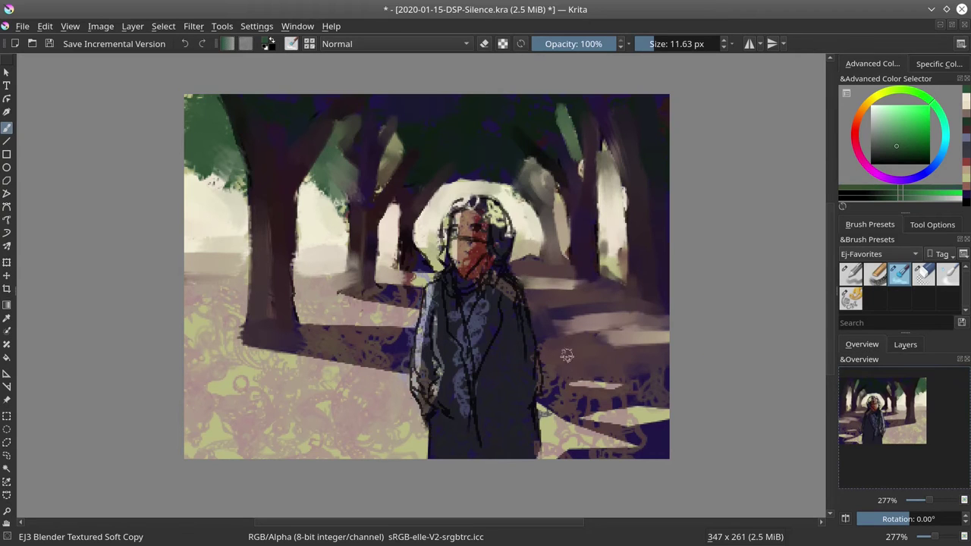
drag(553, 379, 655, 370)
mouse_move(550, 404)
mouse_down()
mouse_move(550, 388)
mouse_move(689, 391)
mouse_up()
drag(637, 368, 707, 383)
mouse_move(555, 402)
mouse_down()
mouse_move(680, 397)
mouse_move(553, 405)
mouse_move(639, 434)
mouse_move(576, 410)
mouse_move(678, 431)
mouse_up()
drag(609, 409, 667, 403)
drag(581, 389, 680, 387)
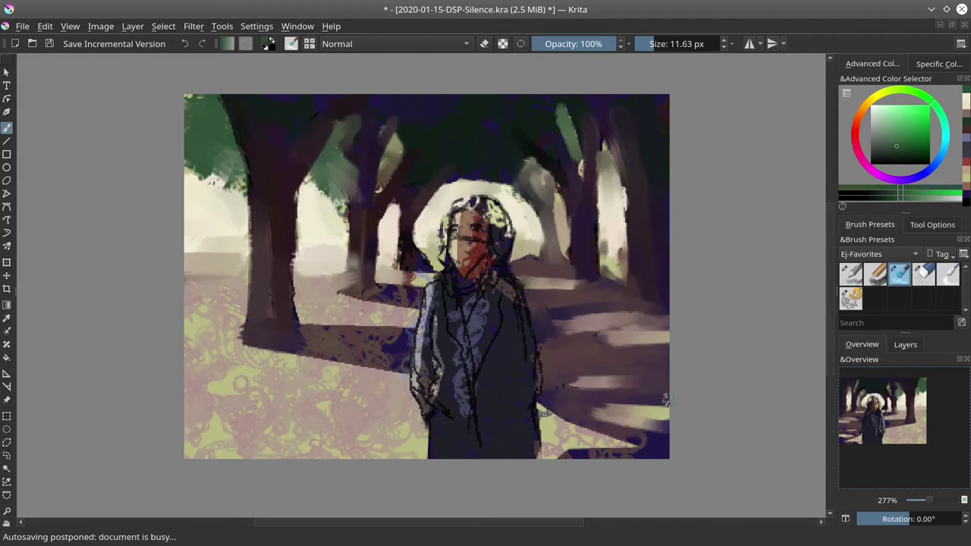
mouse_move(629, 440)
mouse_down()
mouse_move(688, 444)
mouse_move(657, 453)
mouse_up()
drag(587, 457, 651, 458)
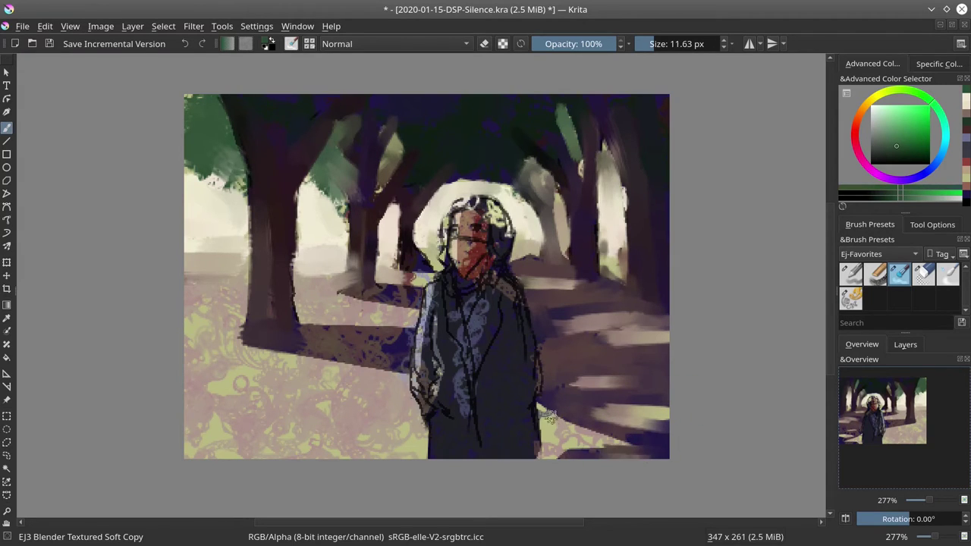
mouse_move(551, 417)
mouse_down()
mouse_move(597, 446)
mouse_move(550, 417)
mouse_move(622, 449)
mouse_up()
drag(549, 439, 615, 446)
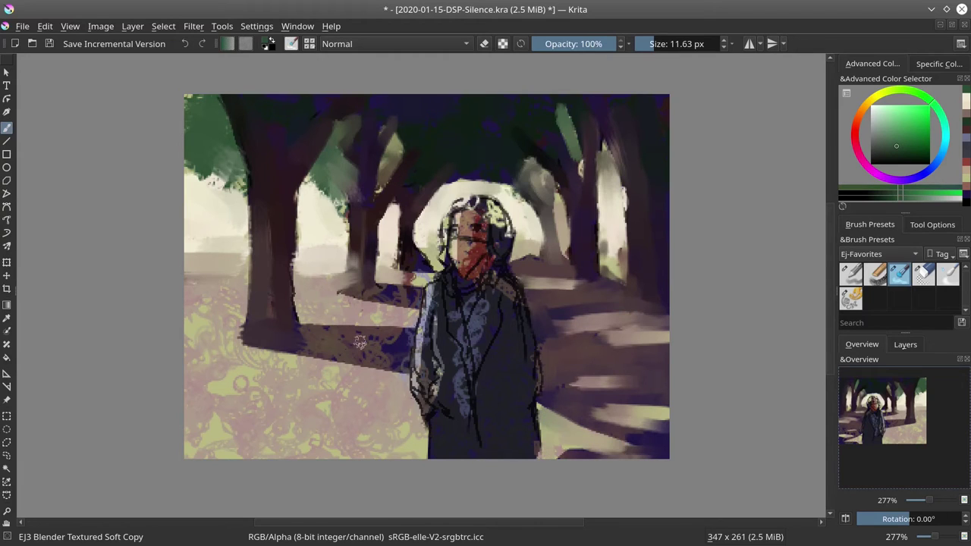
Blend the tree shadows left of the figure at about 11.6 px, and smooth the sunlit ground there at about 20 px
mouse_move(290, 335)
mouse_down()
mouse_move(411, 336)
mouse_move(408, 359)
mouse_up()
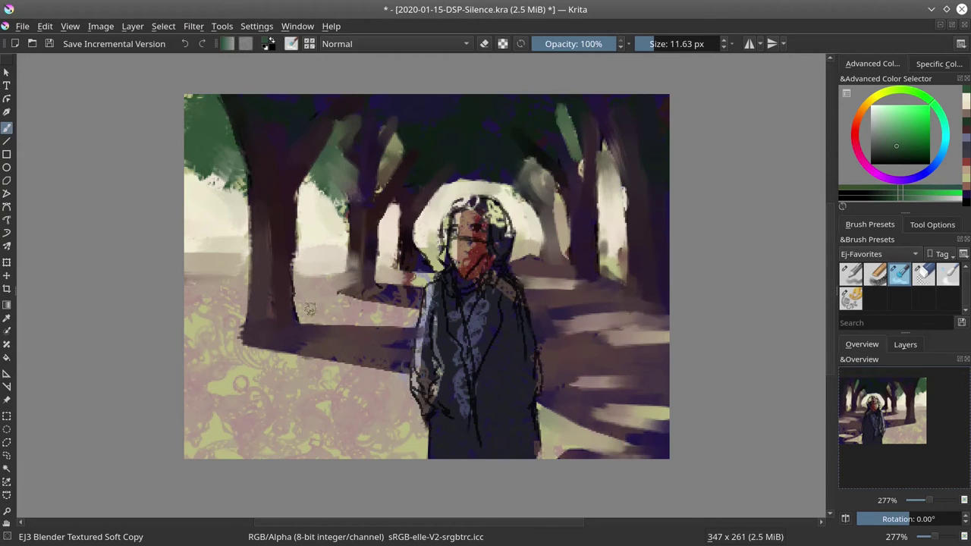
mouse_move(305, 311)
mouse_down()
mouse_move(309, 285)
mouse_move(358, 316)
mouse_move(340, 295)
mouse_move(403, 311)
mouse_move(383, 294)
mouse_move(411, 283)
mouse_up()
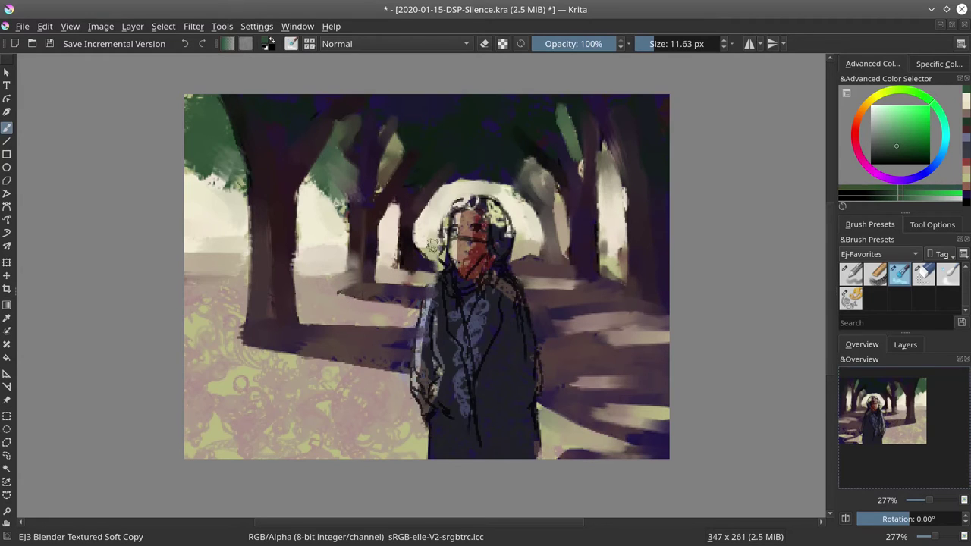
mouse_move(219, 310)
shift+mouse_down()
mouse_move(232, 310)
mouse_move(230, 290)
mouse_move(239, 315)
shift+mouse_up()
drag(176, 327, 239, 335)
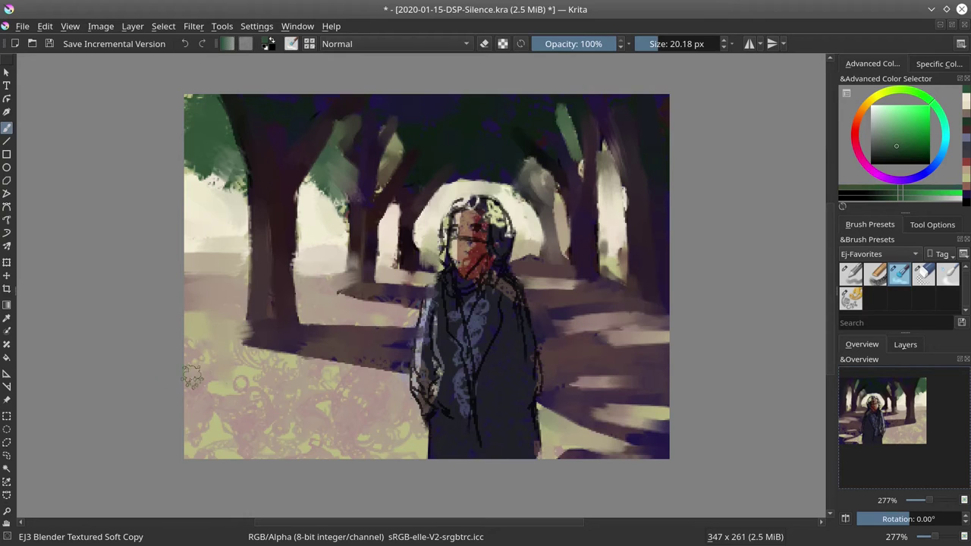
drag(193, 377, 274, 369)
drag(174, 351, 288, 365)
mouse_move(187, 389)
mouse_down()
mouse_move(334, 381)
mouse_move(310, 371)
mouse_move(340, 383)
mouse_up()
mouse_move(238, 387)
mouse_down()
mouse_move(393, 388)
mouse_move(286, 411)
mouse_move(358, 420)
mouse_move(296, 426)
mouse_move(405, 437)
mouse_move(332, 438)
mouse_move(392, 417)
mouse_move(414, 456)
mouse_move(419, 448)
mouse_move(396, 411)
mouse_move(308, 424)
mouse_move(212, 411)
mouse_move(260, 409)
mouse_move(213, 346)
mouse_move(174, 338)
mouse_move(220, 331)
mouse_move(191, 319)
mouse_up()
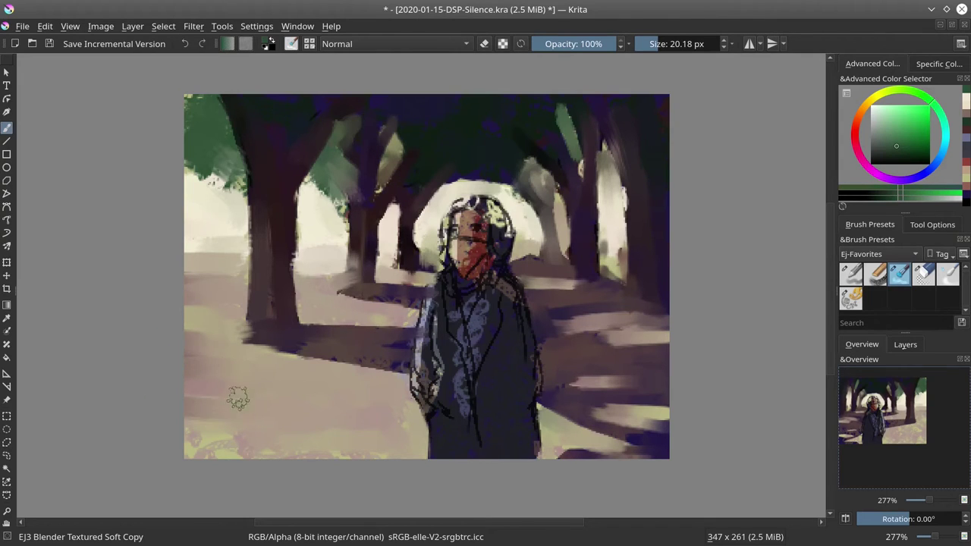
mouse_move(239, 399)
mouse_down()
mouse_move(173, 421)
mouse_move(214, 436)
mouse_move(183, 441)
mouse_move(292, 439)
mouse_move(182, 440)
mouse_move(301, 451)
mouse_move(197, 458)
mouse_move(400, 460)
mouse_move(262, 458)
mouse_up()
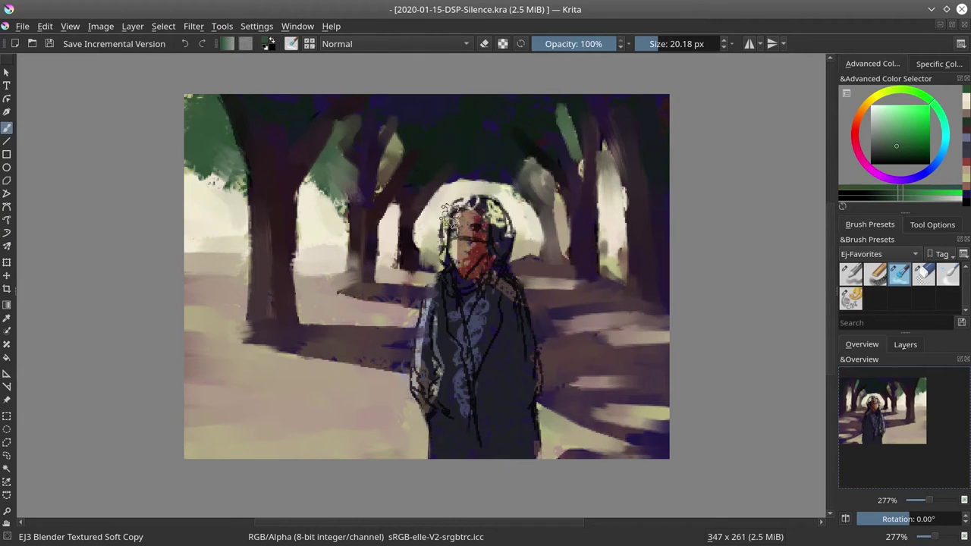
Refine the edges of the left-hand ground shadows and the large trunk with the blender at about 9.6 px
drag(470, 248, 437, 243)
mouse_move(367, 291)
mouse_down()
mouse_move(412, 299)
mouse_move(357, 298)
mouse_move(413, 297)
mouse_move(330, 298)
mouse_move(422, 306)
mouse_up()
drag(298, 322, 410, 322)
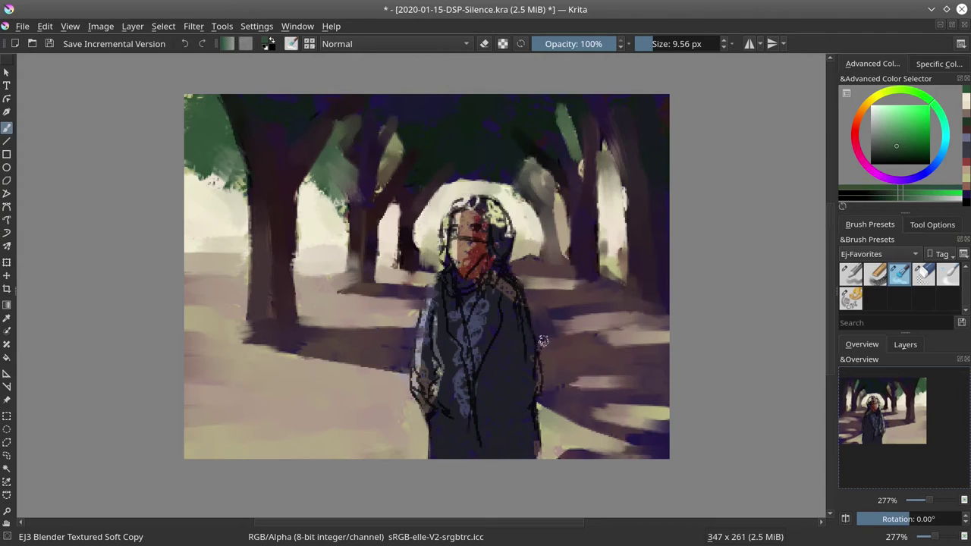
drag(290, 236, 291, 300)
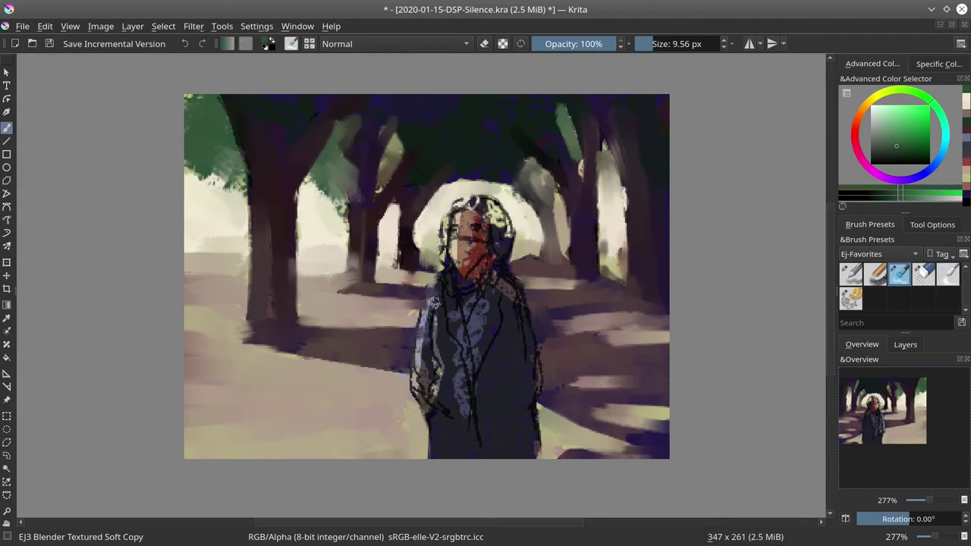
Blend the figure's hood and face at about 10 px, and the finer facial and hood lines at about 6.8 px
mouse_move(450, 232)
mouse_down()
mouse_move(441, 263)
mouse_move(444, 216)
mouse_move(467, 204)
mouse_move(481, 209)
mouse_up()
drag(469, 204, 504, 227)
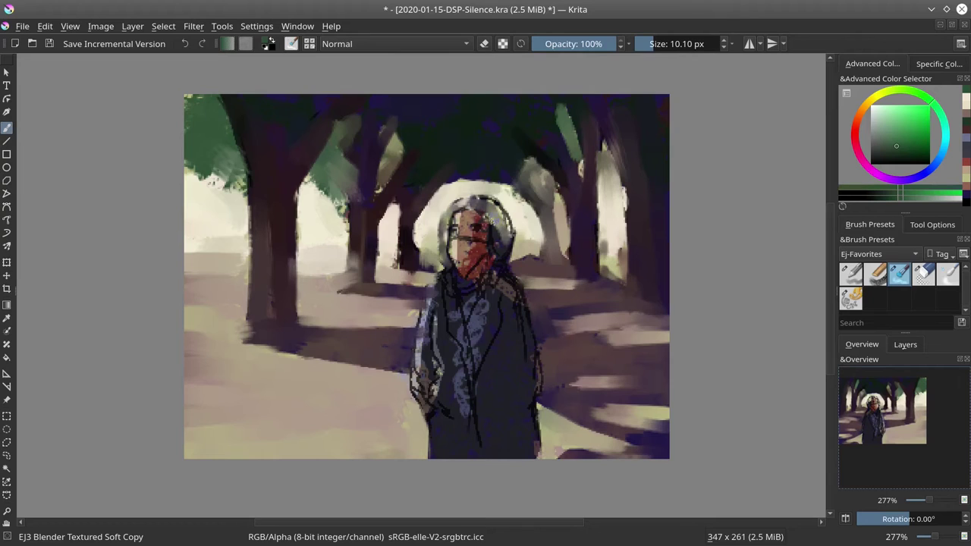
mouse_move(465, 264)
mouse_down()
mouse_move(452, 247)
mouse_move(471, 268)
mouse_move(486, 246)
mouse_up()
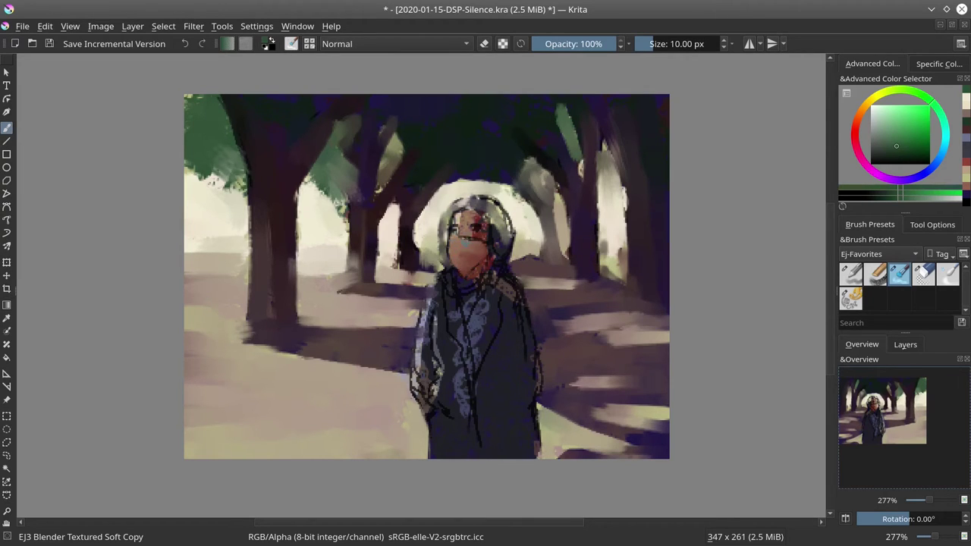
key(bracketleft)
key(bracketleft)
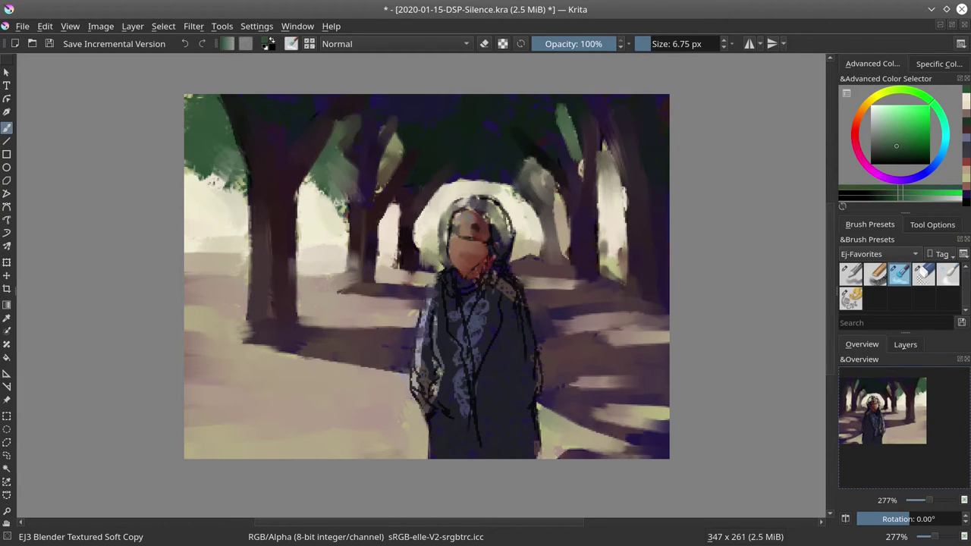
mouse_move(484, 208)
mouse_down()
mouse_move(500, 226)
mouse_move(506, 218)
mouse_up()
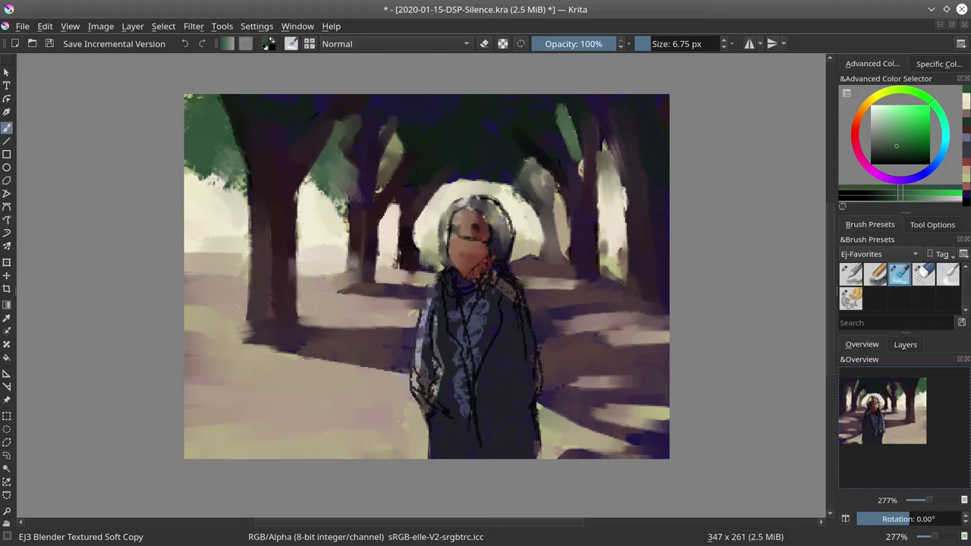
Enlarge the brush to about 8.9 px and blend the sketch lines into the coat's sleeve, collar, lapels and front
key(bracketright)
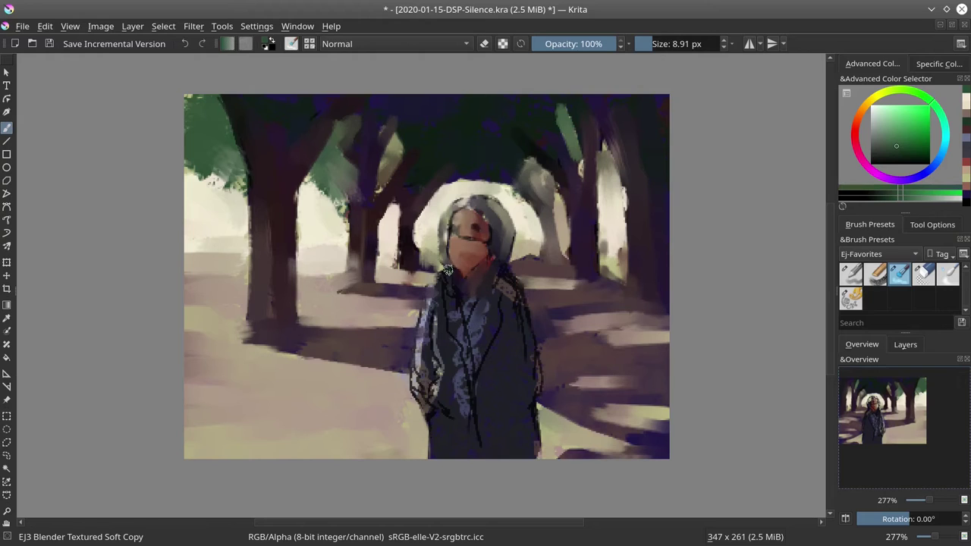
mouse_move(439, 295)
mouse_down()
mouse_move(427, 331)
mouse_move(431, 400)
mouse_up()
drag(427, 353, 425, 386)
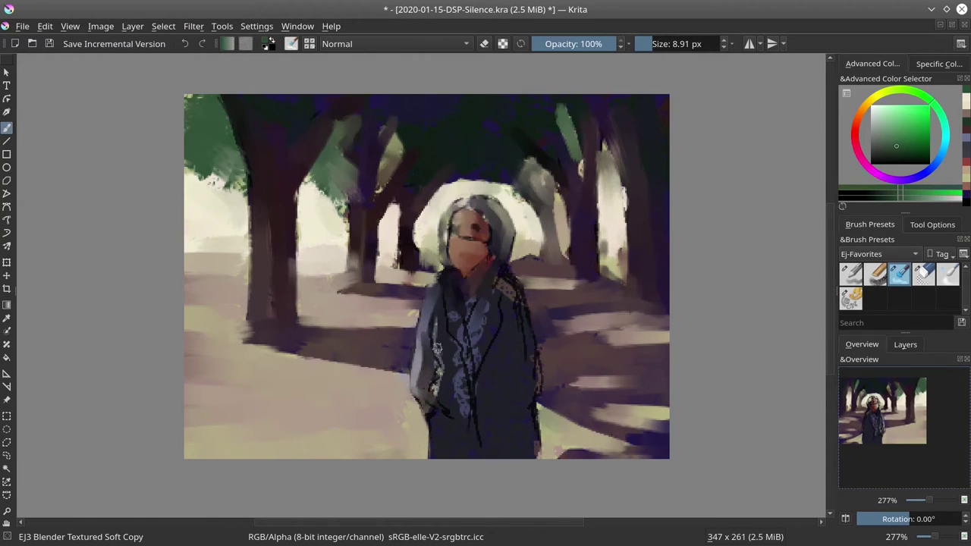
mouse_move(438, 303)
mouse_down()
mouse_move(439, 378)
mouse_move(428, 402)
mouse_move(461, 306)
mouse_move(464, 359)
mouse_up()
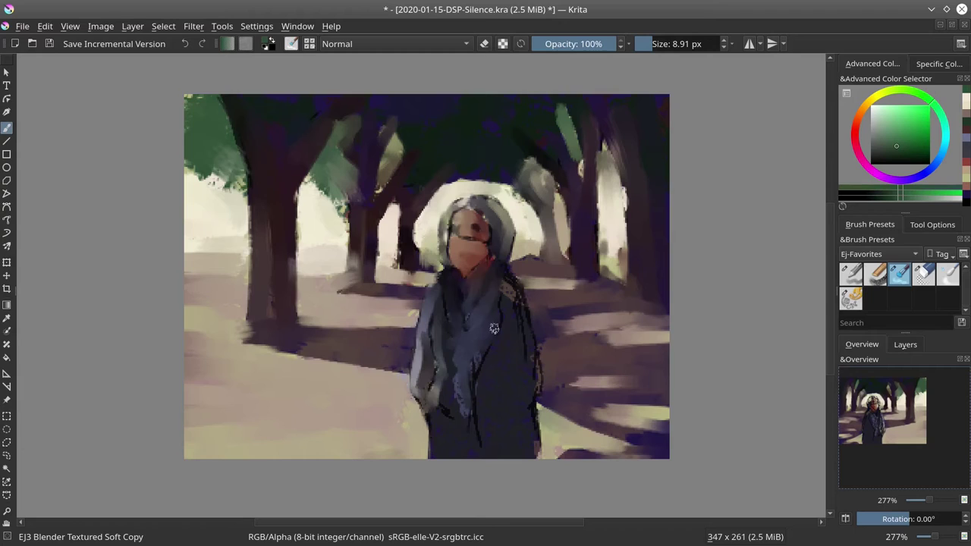
drag(471, 352, 472, 443)
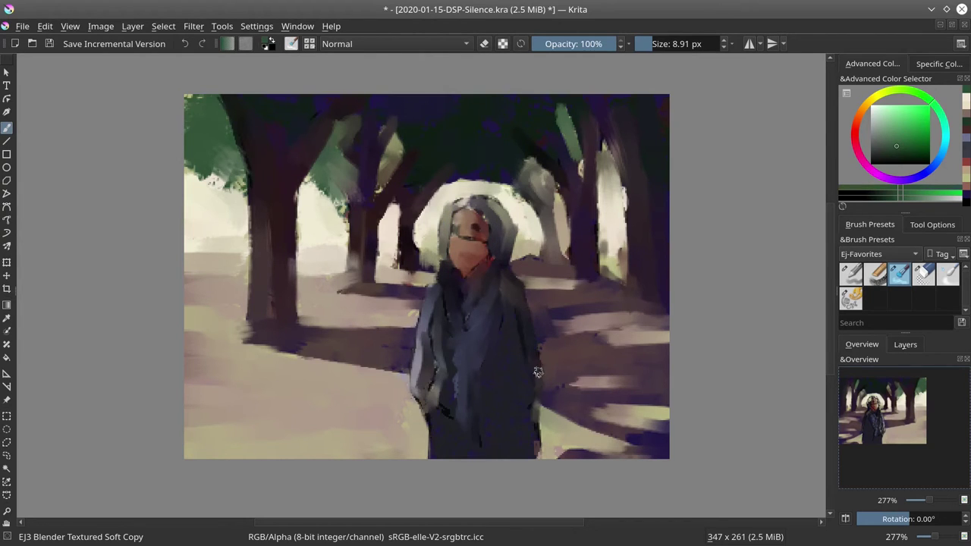
Blend the lower edge of the coat down to the canvas border and mirror the canvas view horizontally
drag(533, 396, 538, 454)
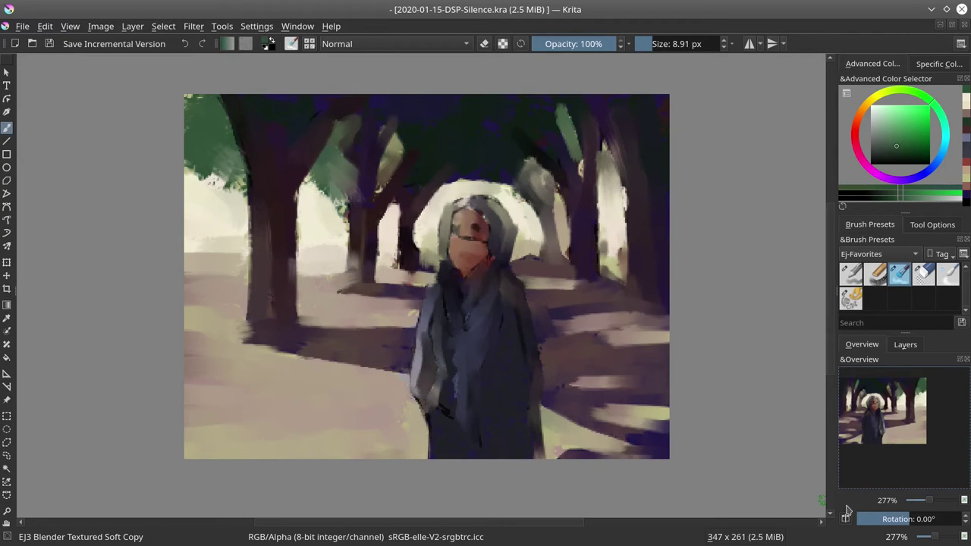
key(m)
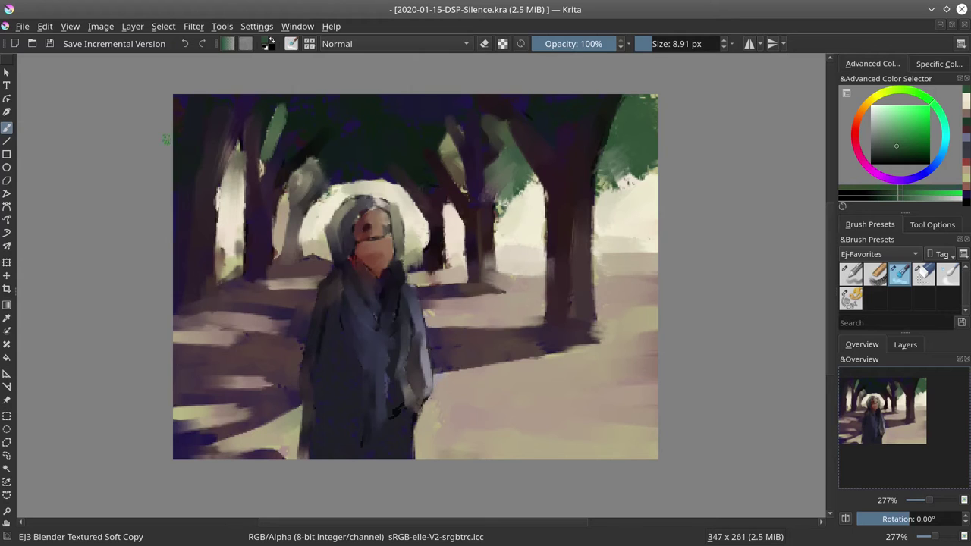
Scale the image to 3470 × 2610 px with the Bicubic filter and fit the page in view
click(92, 31)
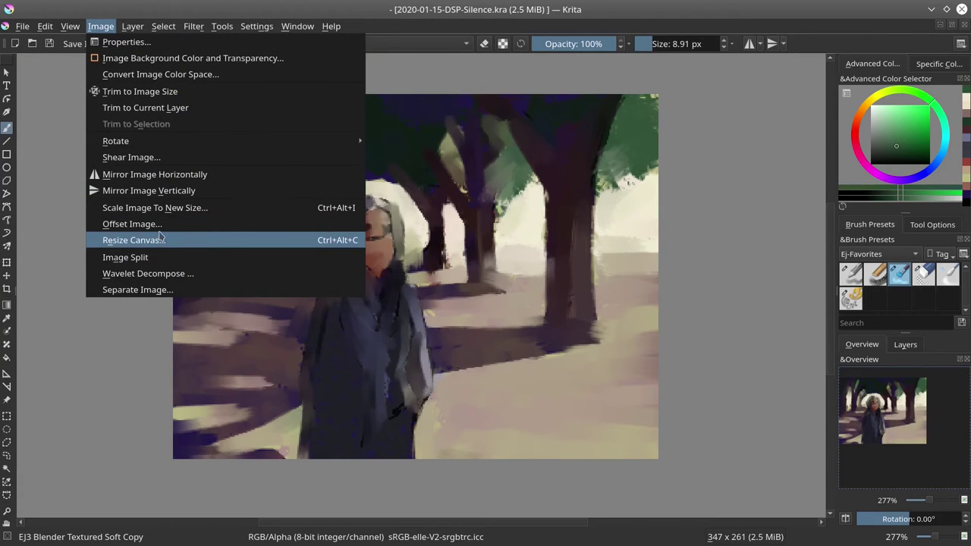
click(155, 208)
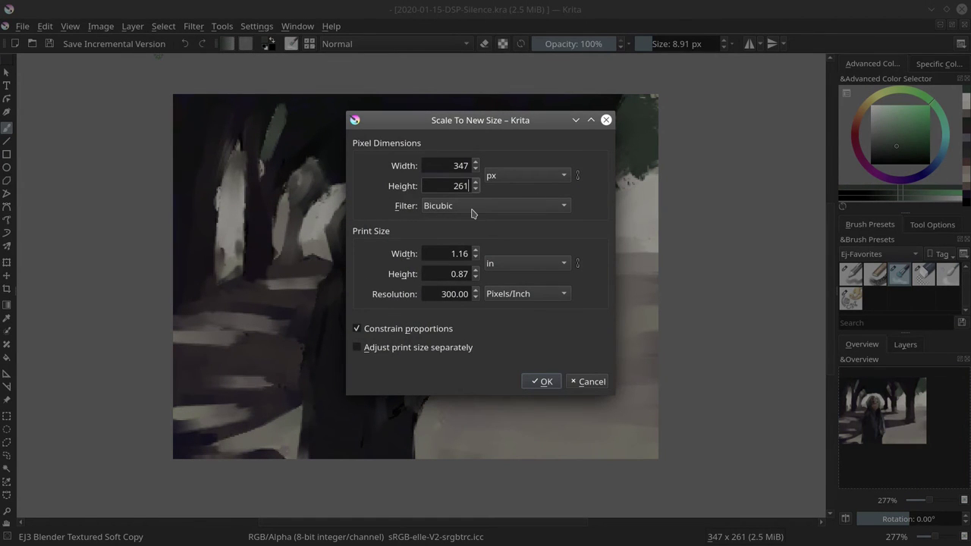
text(0)
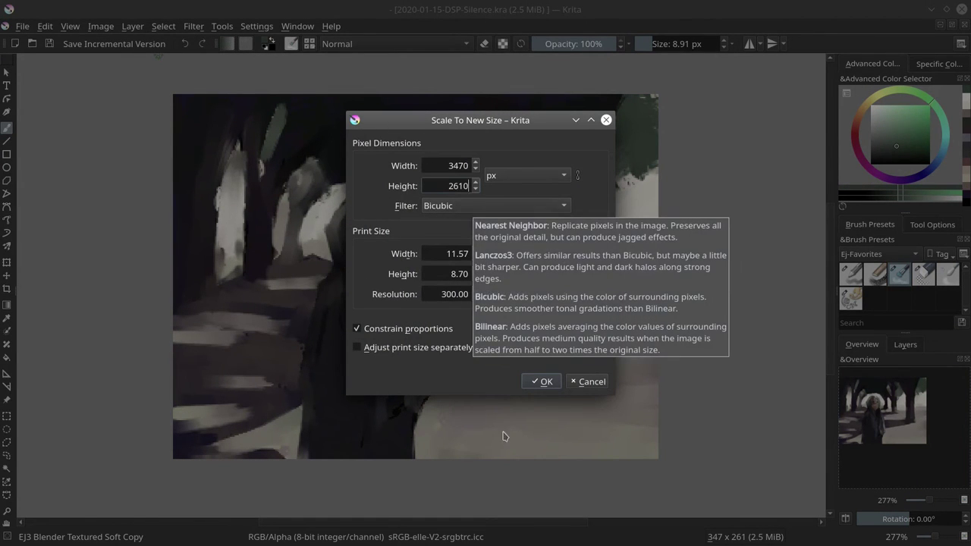
click(538, 383)
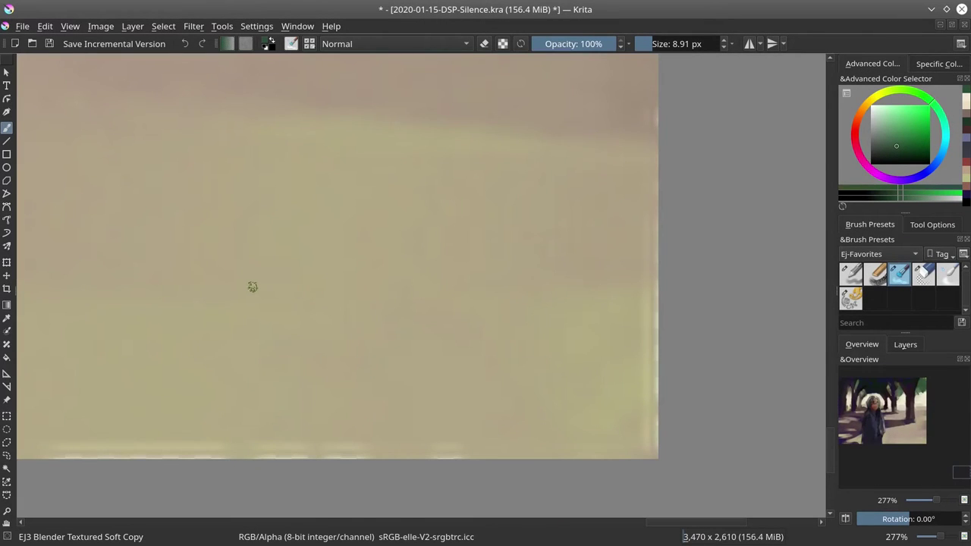
key(ctrl+shift+0)
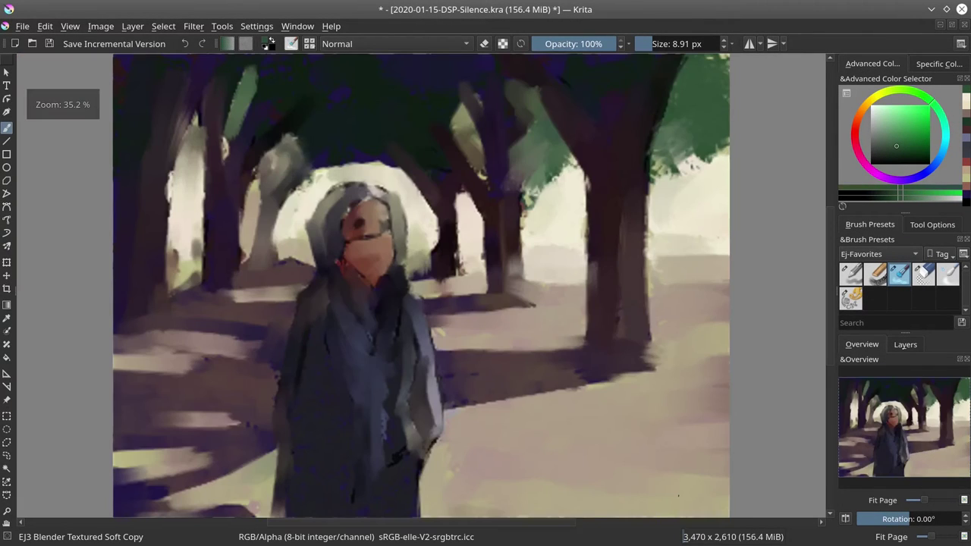
Resize the canvas to 3400 × 2600 px around its centre and save the file
click(93, 26)
click(162, 239)
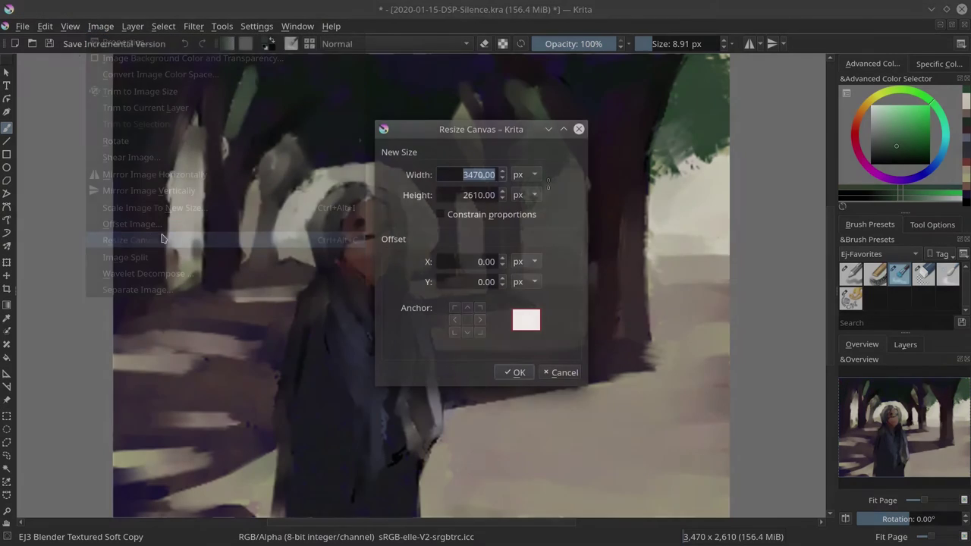
click(475, 174)
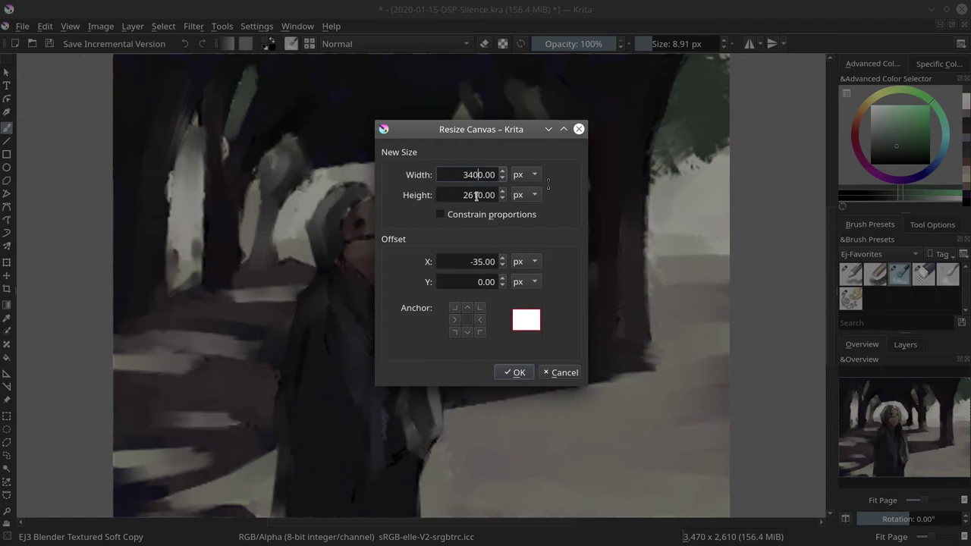
click(476, 195)
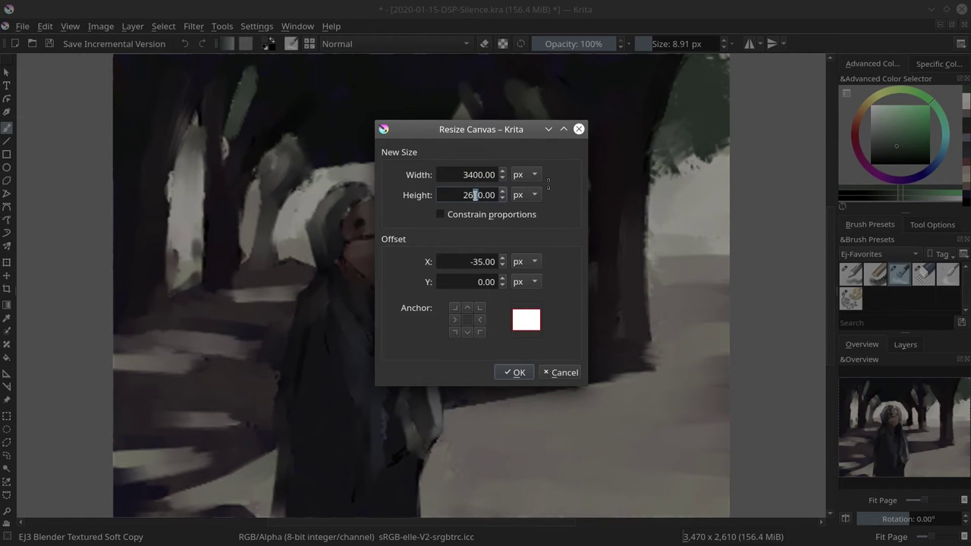
click(509, 372)
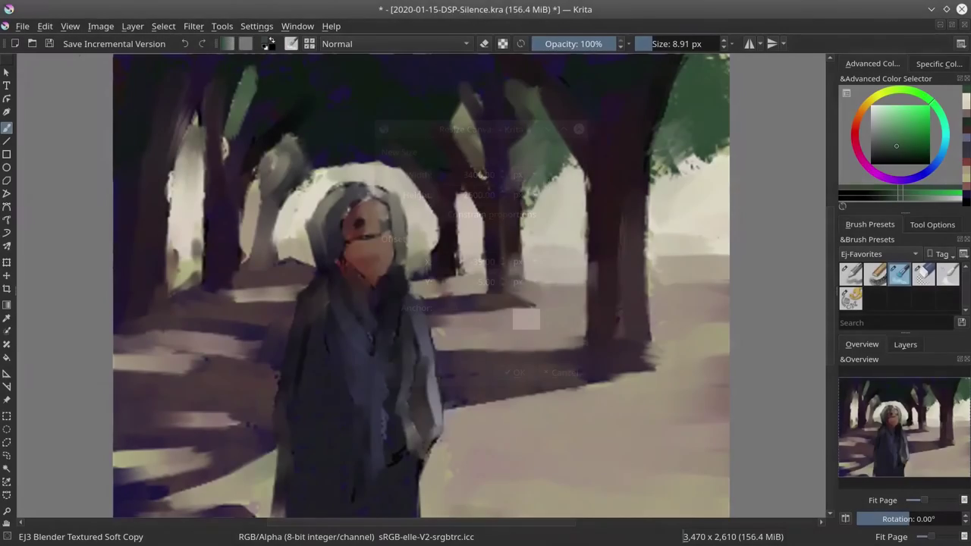
scroll(510, 372, up, 1)
scroll(510, 372, down, 1)
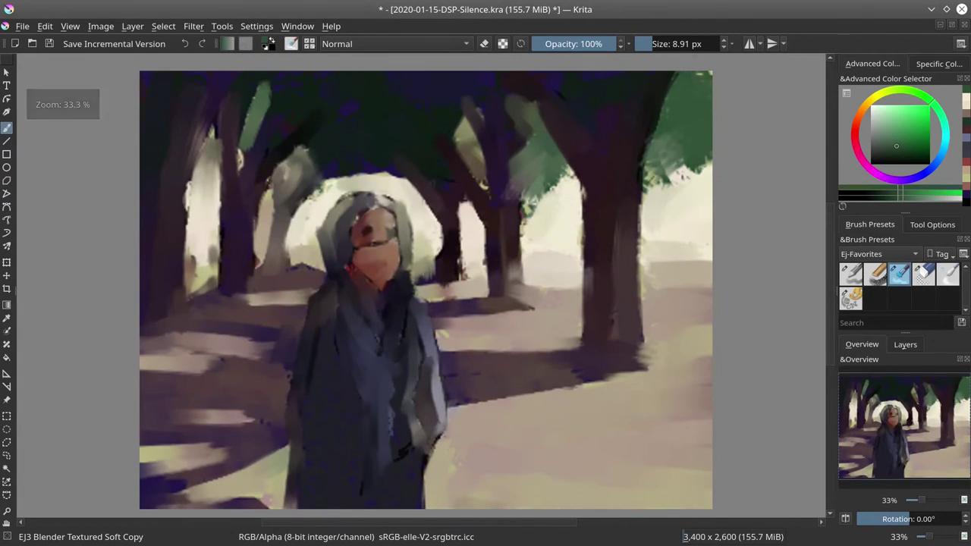
click(49, 43)
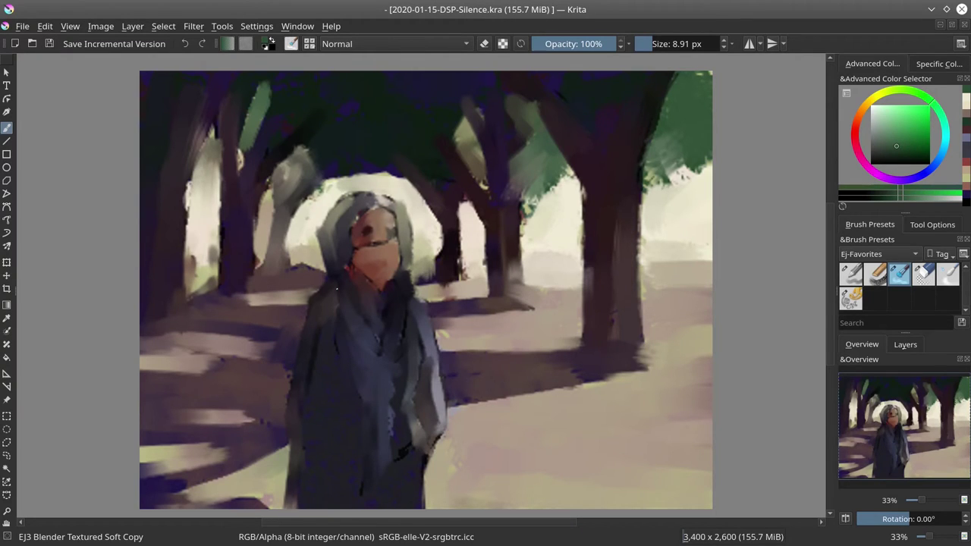
Paint a lighter purple-grey highlight along the leftmost trunk's inner edge with the EJ2 Chalk Grainy brush at about 62.5 px
click(873, 271)
ctrl+click(181, 184)
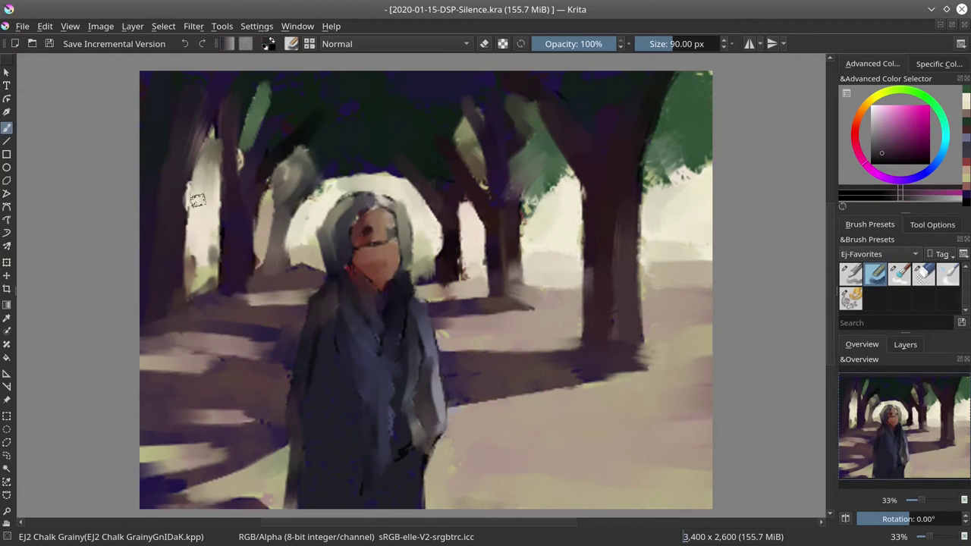
shift+drag(198, 204, 186, 221)
click(879, 145)
drag(194, 153, 171, 273)
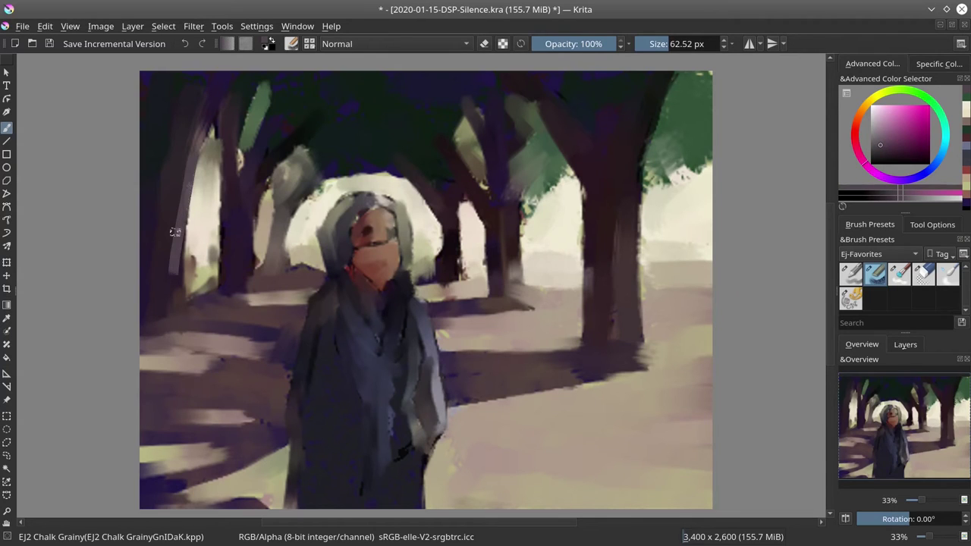
drag(195, 154, 216, 102)
Paint the grassy strip and ground shadow between the two leftmost trunks using colours sampled from the picture
ctrl+click(210, 217)
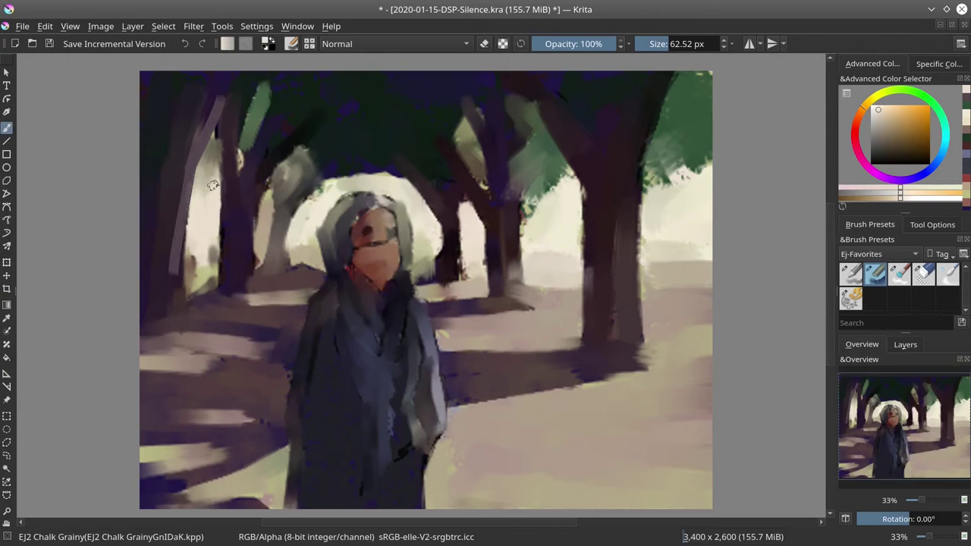
ctrl+click(206, 280)
mouse_move(191, 253)
mouse_down()
mouse_move(215, 253)
mouse_move(217, 278)
mouse_move(203, 282)
mouse_move(212, 270)
mouse_move(214, 284)
mouse_move(201, 293)
mouse_move(225, 273)
mouse_move(190, 294)
mouse_up()
ctrl+click(247, 329)
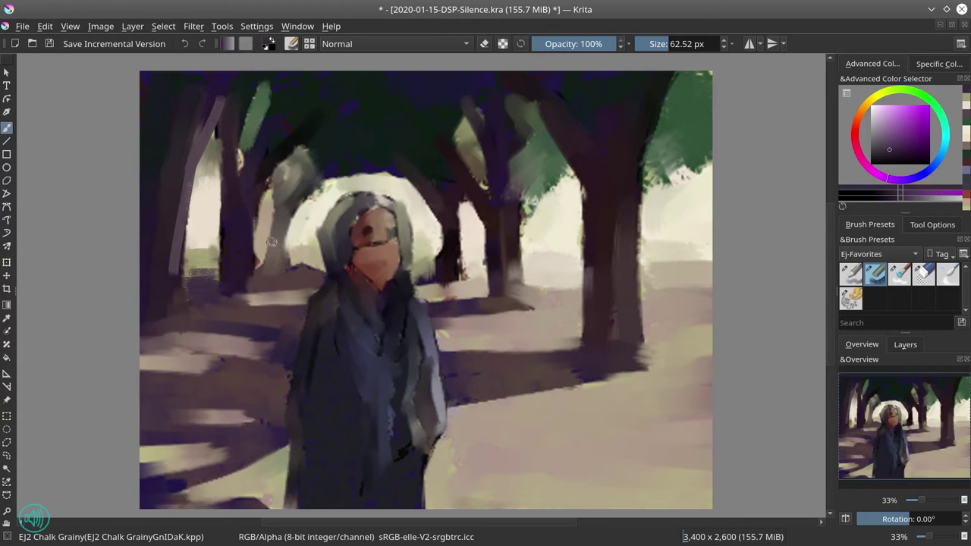
Paint cream light gaps around the forked trees left of the figure, and rework the green foliage strokes above them
ctrl+click(206, 220)
mouse_move(268, 201)
mouse_down()
mouse_move(260, 228)
mouse_move(268, 191)
mouse_move(265, 236)
mouse_up()
mouse_move(267, 179)
mouse_down()
mouse_move(269, 189)
mouse_move(289, 183)
mouse_move(297, 163)
mouse_move(296, 182)
mouse_up()
mouse_move(247, 139)
mouse_down()
mouse_move(242, 163)
mouse_move(262, 120)
mouse_up()
ctrl+click(265, 108)
mouse_move(262, 85)
mouse_down()
mouse_move(256, 134)
mouse_move(244, 135)
mouse_move(239, 162)
mouse_move(297, 149)
mouse_up()
ctrl+click(213, 154)
ctrl+click(265, 204)
drag(239, 136, 248, 144)
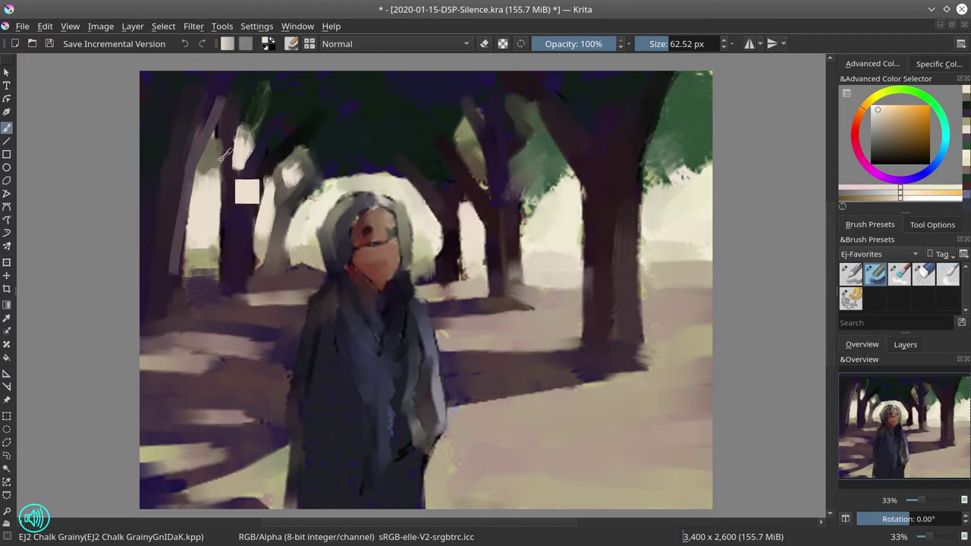
Paint cream gaps of light between the branches of the leftmost trees, out to the canvas edge
ctrl+click(213, 188)
mouse_move(213, 145)
mouse_down()
mouse_move(200, 180)
mouse_move(212, 188)
mouse_up()
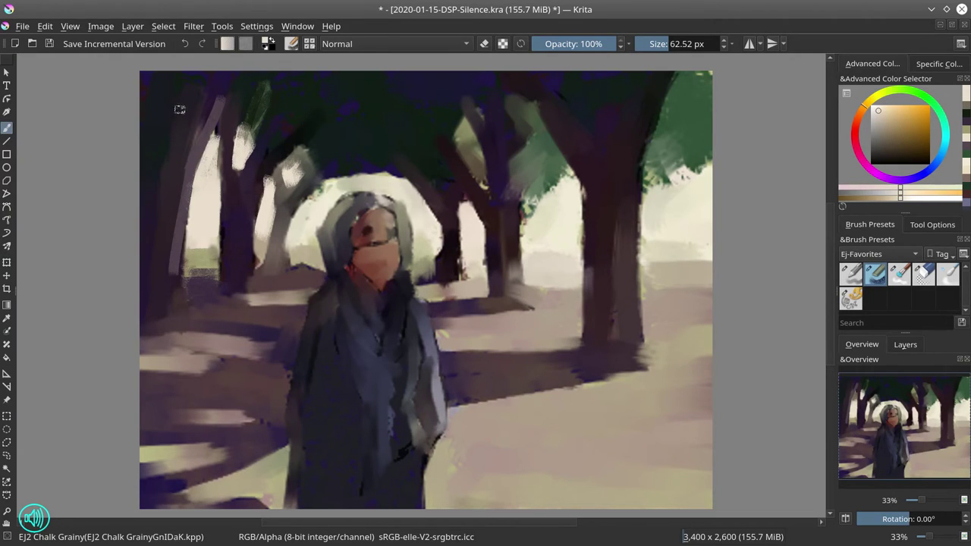
mouse_move(187, 96)
mouse_down()
mouse_move(159, 158)
mouse_move(174, 110)
mouse_move(165, 143)
mouse_move(143, 97)
mouse_move(143, 118)
mouse_up()
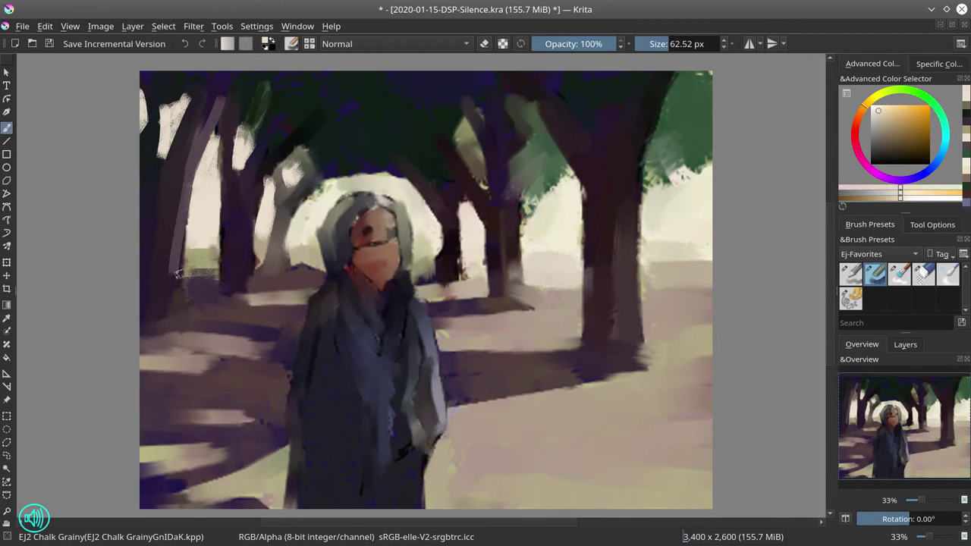
Paint cream gaps of light between the branches of the forked tree right of the figure
drag(472, 153, 483, 182)
mouse_move(482, 182)
mouse_down()
mouse_move(475, 157)
mouse_move(483, 192)
mouse_up()
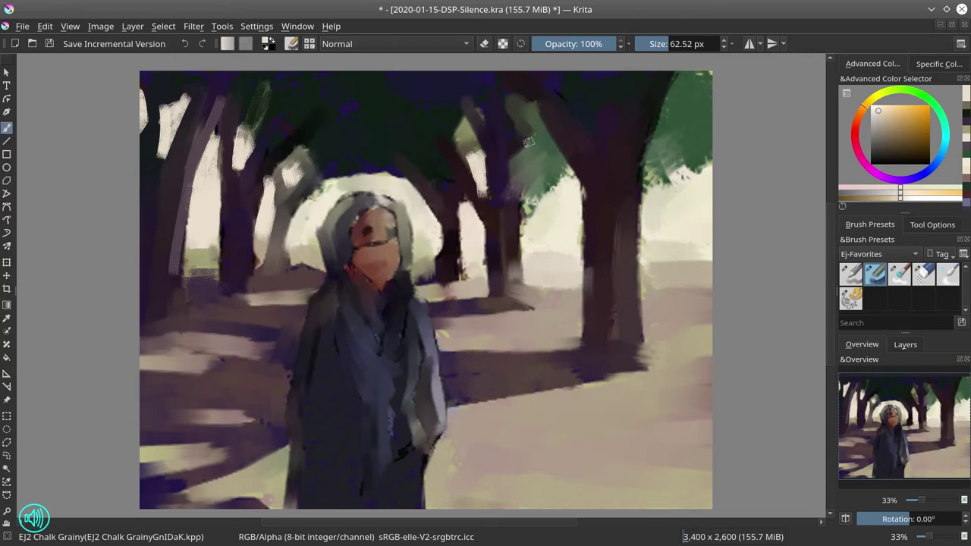
drag(476, 107, 484, 118)
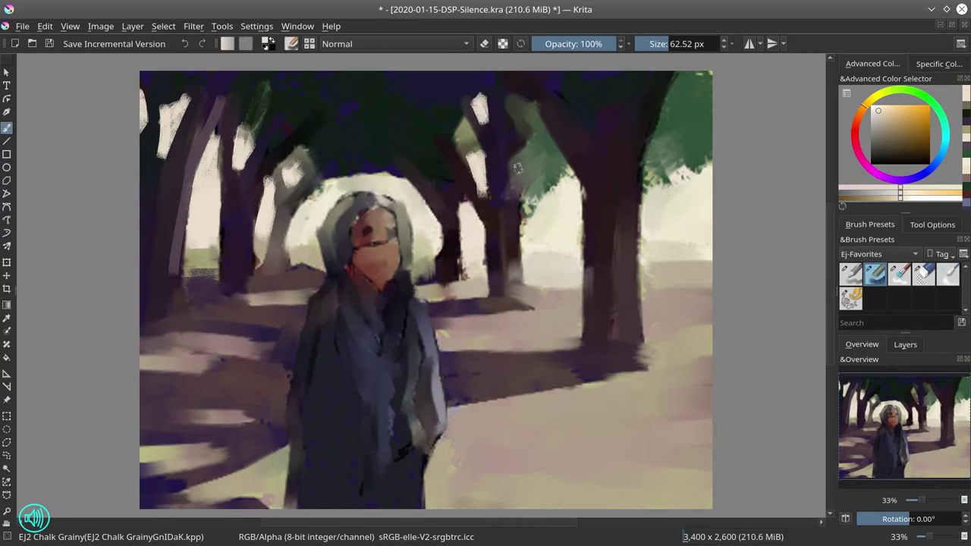
mouse_move(516, 155)
mouse_down()
mouse_move(517, 180)
mouse_move(540, 143)
mouse_up()
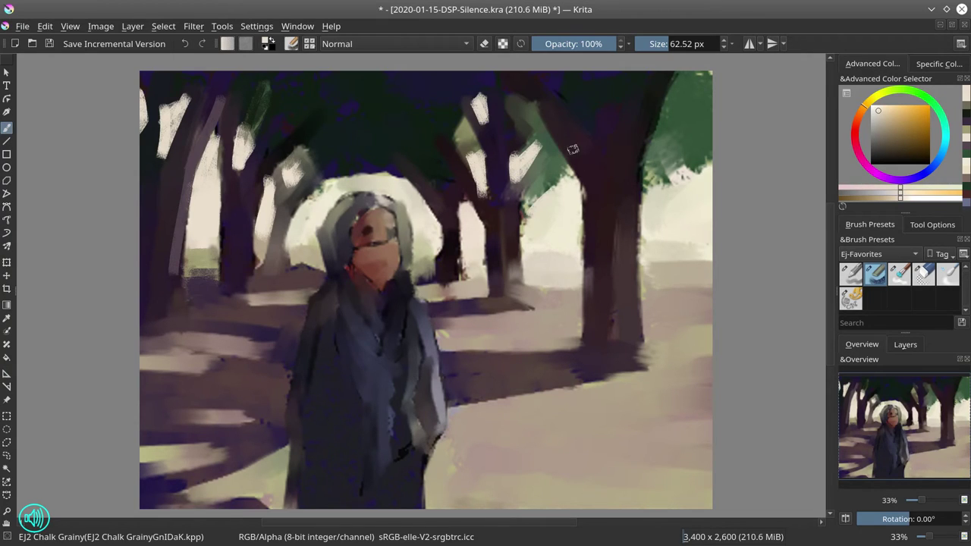
Paint sampled dark green foliage around the light gaps beside the forked tree right of the figure
ctrl+click(452, 133)
drag(457, 138, 482, 151)
drag(449, 115, 475, 158)
drag(460, 99, 477, 126)
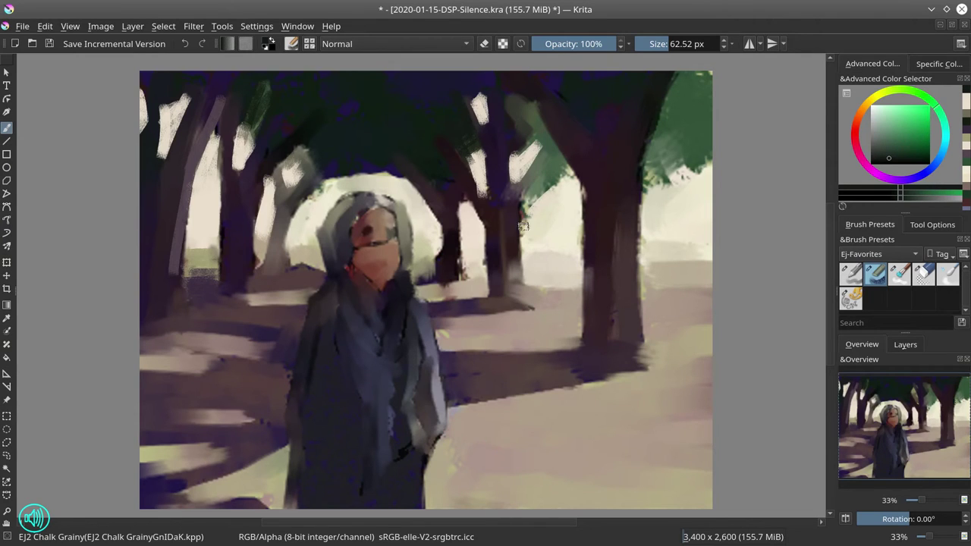
Reduce the brush to about 48.8 px and reshape the dark foliage arch and branches above the figure's hood
ctrl+click(464, 227)
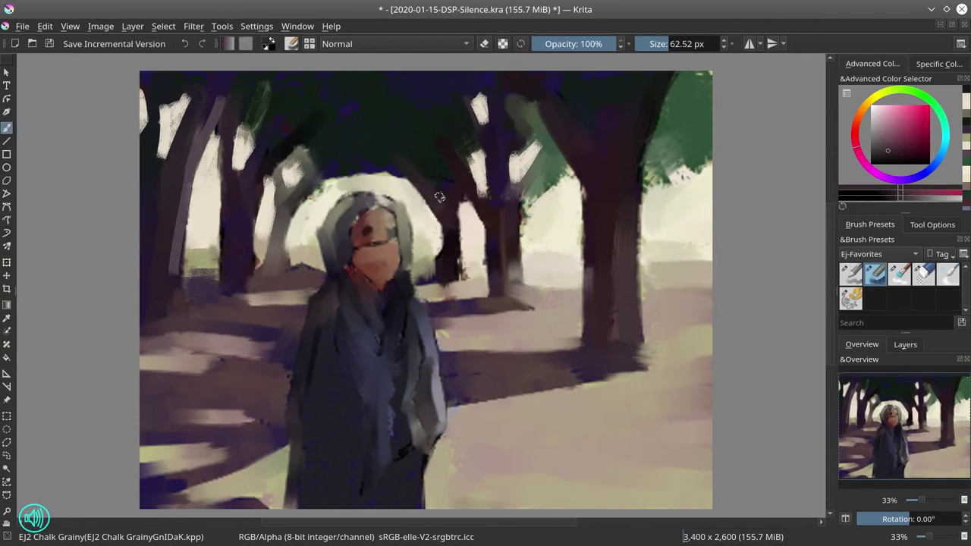
key(bracketleft)
ctrl+click(320, 200)
mouse_move(298, 213)
mouse_down()
mouse_move(352, 166)
mouse_move(323, 175)
mouse_move(360, 178)
mouse_up()
ctrl+click(343, 167)
drag(359, 178, 299, 205)
mouse_move(331, 184)
mouse_down()
mouse_move(384, 161)
mouse_move(410, 186)
mouse_move(385, 166)
mouse_move(367, 168)
mouse_move(385, 182)
mouse_move(404, 187)
mouse_move(416, 176)
mouse_move(450, 244)
mouse_move(451, 231)
mouse_move(444, 219)
mouse_move(439, 270)
mouse_up()
ctrl+click(367, 169)
ctrl+click(454, 210)
ctrl+click(448, 223)
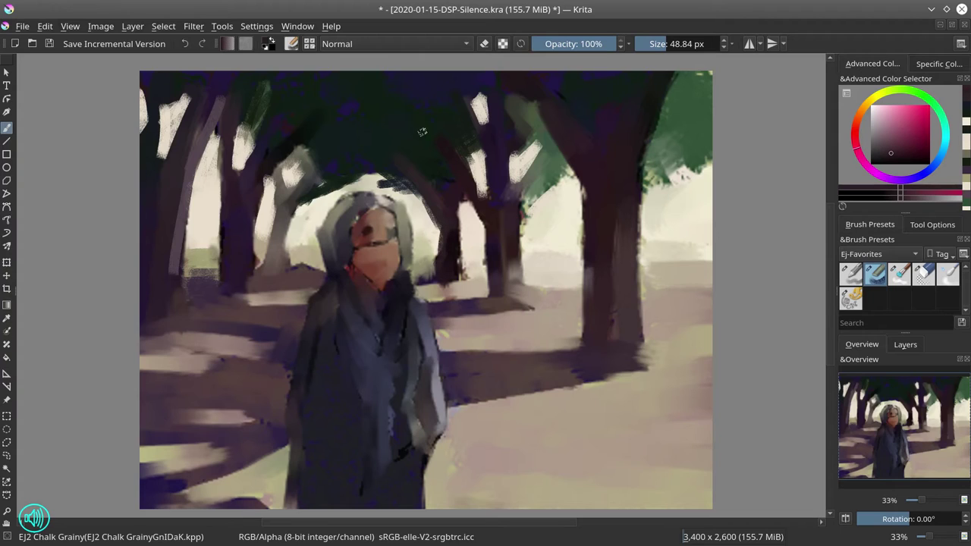
Touch up the pale background beside the hood and between the left trunks with sampled light colours
ctrl+click(302, 220)
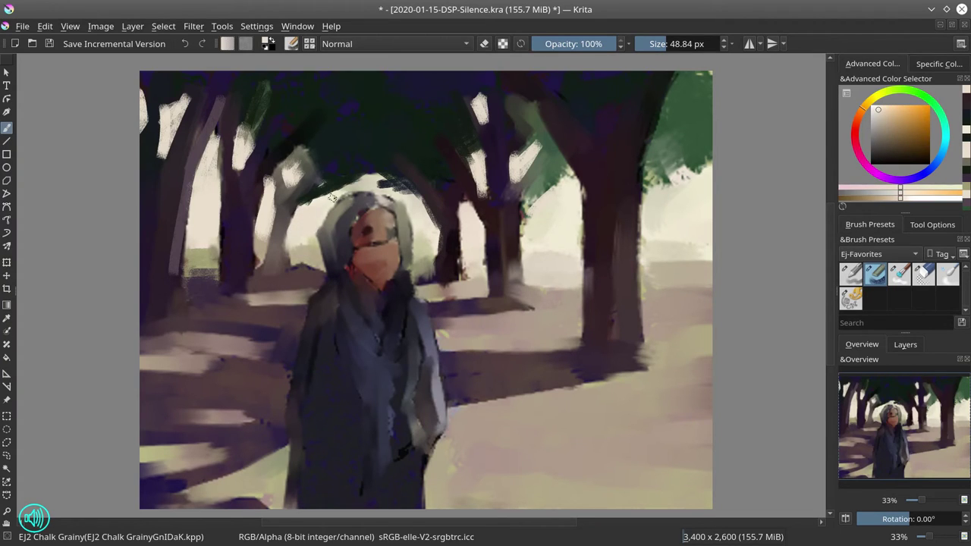
ctrl+click(230, 246)
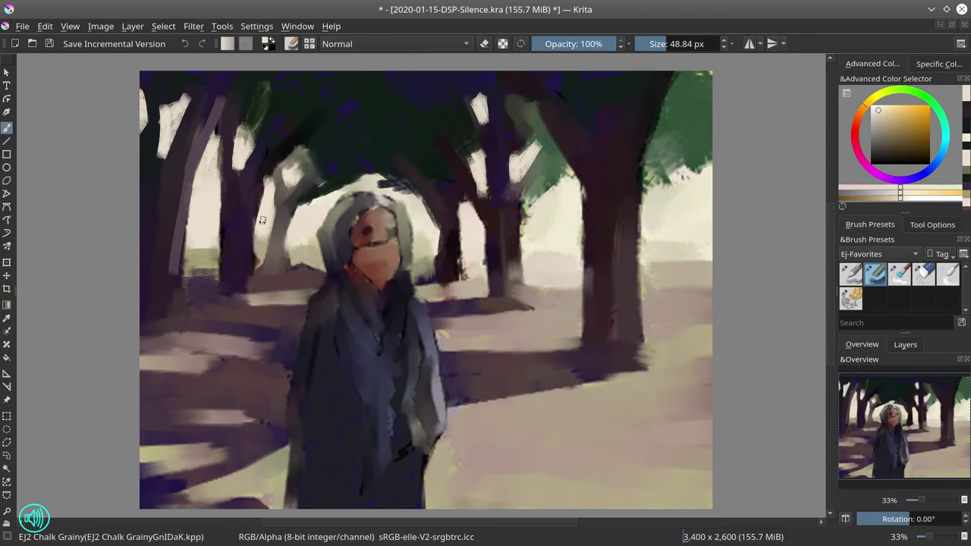
ctrl+click(214, 247)
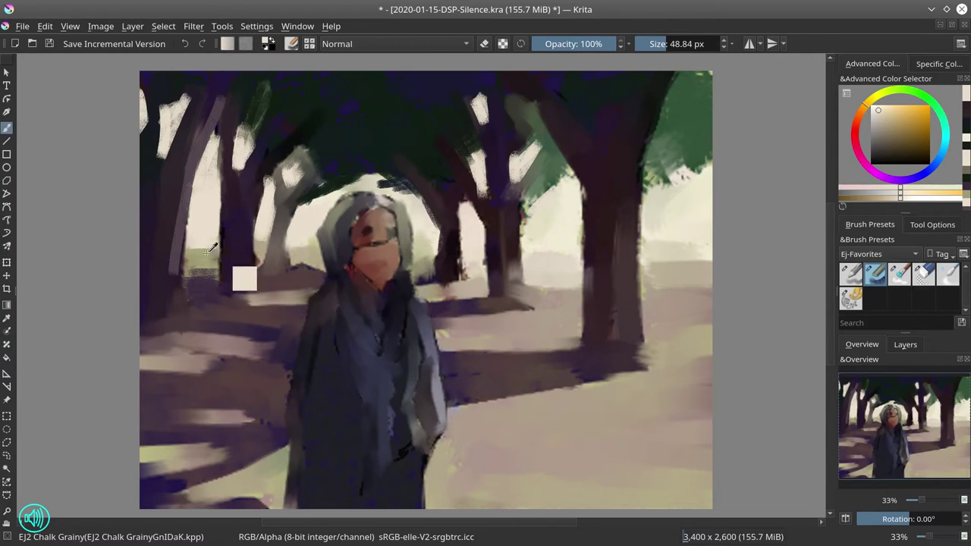
ctrl+click(293, 235)
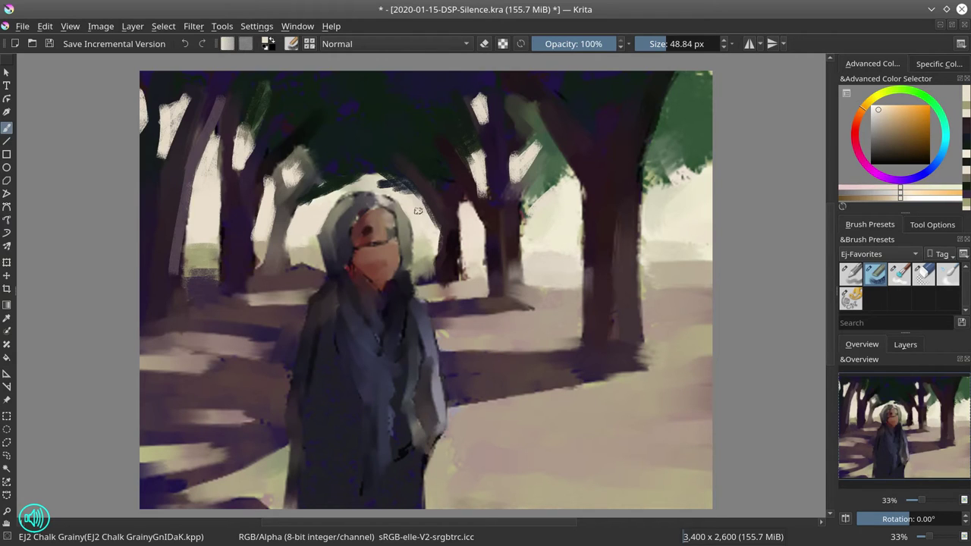
Paint yellowish and cream light beside the thin trunk right of the figure, cleaning up the trunk edges
ctrl+click(429, 248)
drag(432, 246, 427, 281)
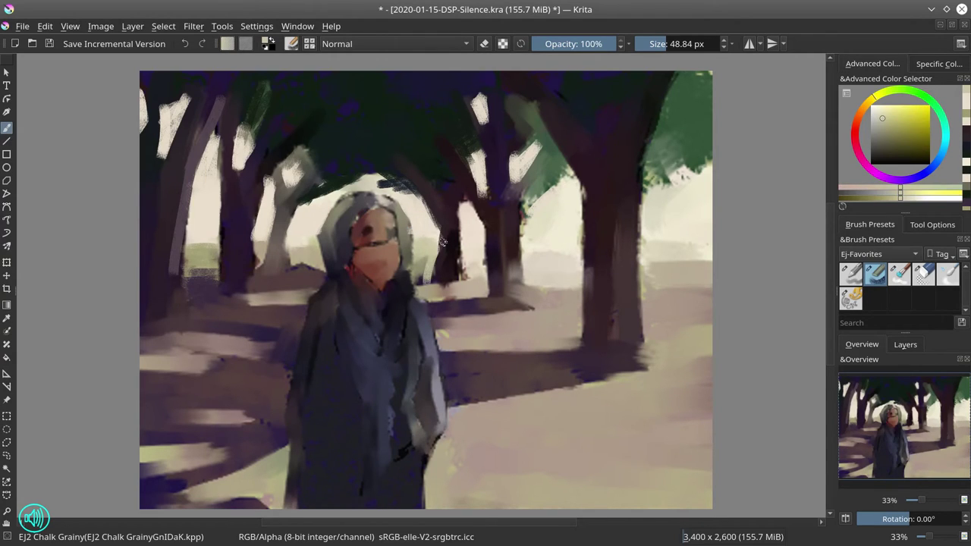
ctrl+click(423, 224)
drag(465, 210, 463, 233)
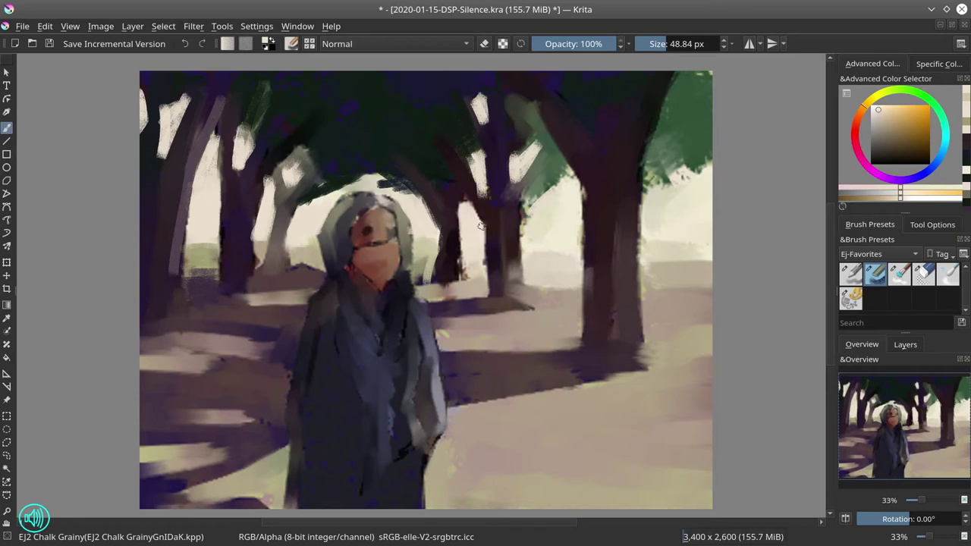
drag(470, 201, 484, 226)
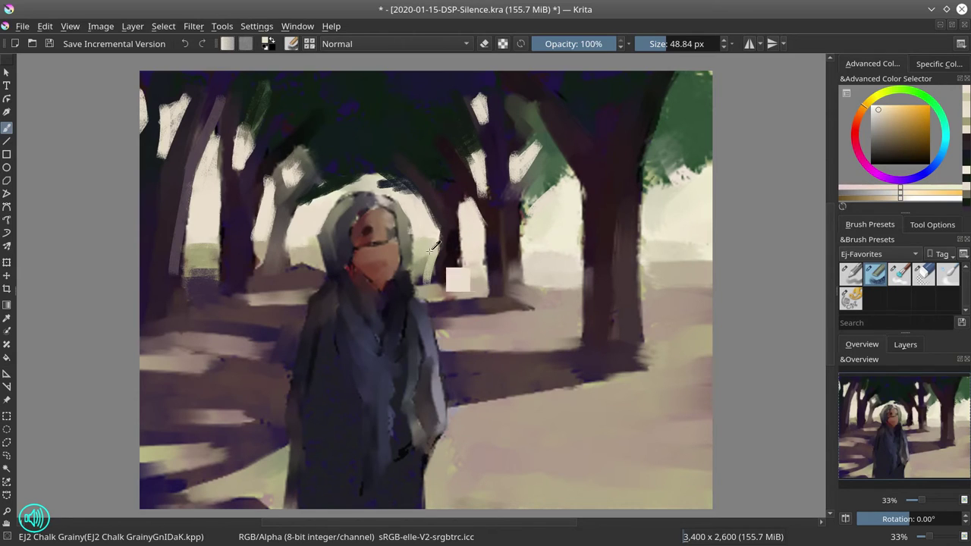
Fill the pale background between the two trunks right of the figure and repaint the thin trunk's base in dark purple
ctrl+click(468, 244)
ctrl+click(489, 249)
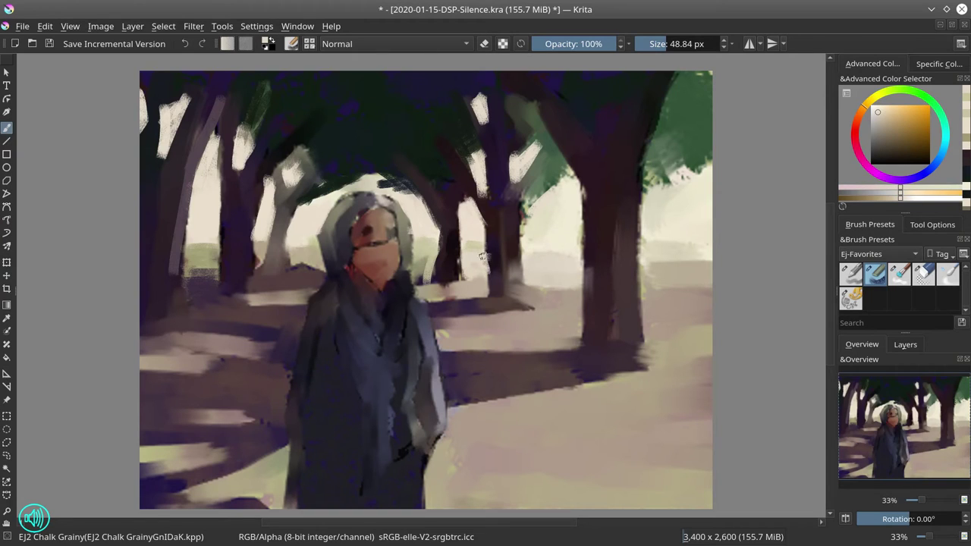
ctrl+click(465, 238)
mouse_move(465, 238)
mouse_down()
mouse_move(452, 310)
mouse_move(455, 276)
mouse_up()
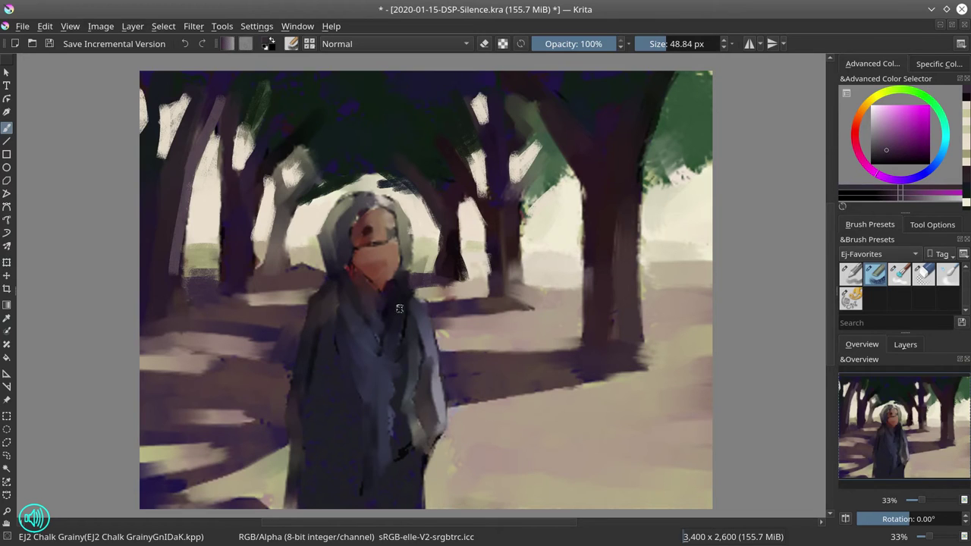
Touch up the shadowed and sunlit ground beside the figure's shoulders with sampled brown and beige colours
ctrl+click(247, 291)
ctrl+click(277, 283)
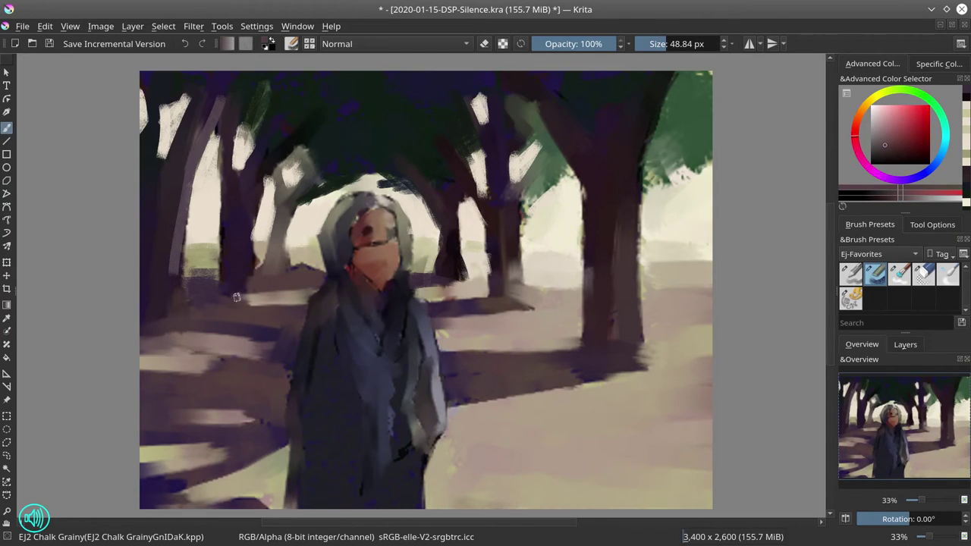
mouse_move(237, 297)
mouse_down()
mouse_move(313, 283)
mouse_move(226, 302)
mouse_move(299, 310)
mouse_up()
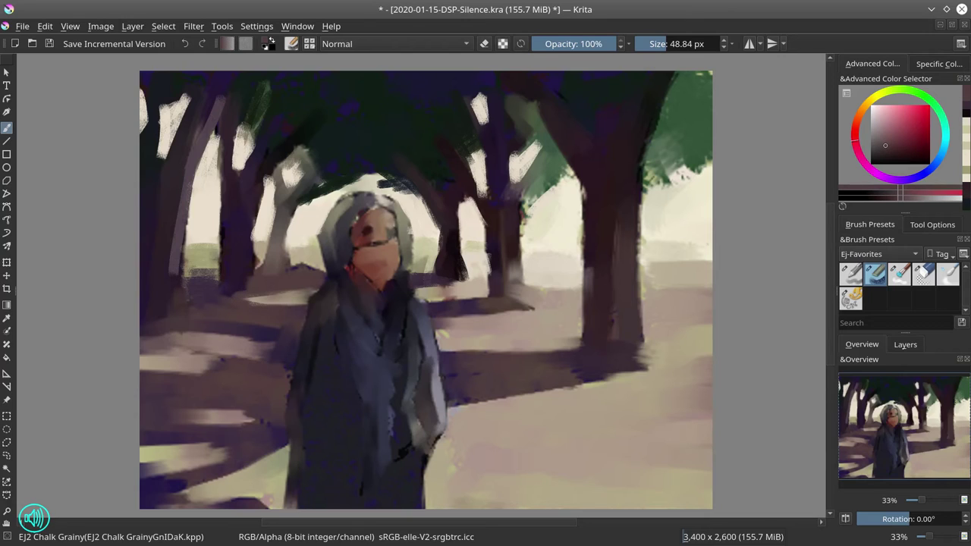
ctrl+click(691, 339)
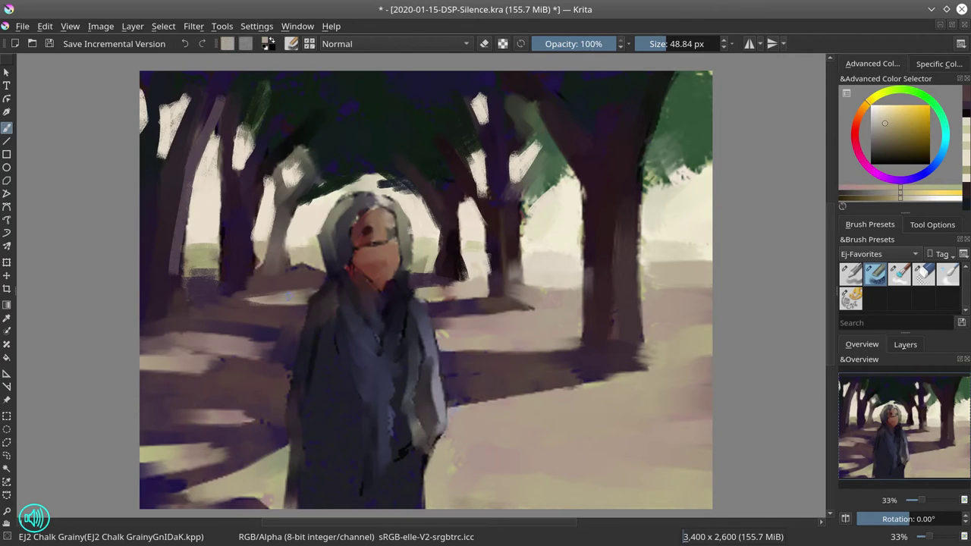
mouse_move(270, 298)
mouse_down()
mouse_move(318, 293)
mouse_move(310, 290)
mouse_up()
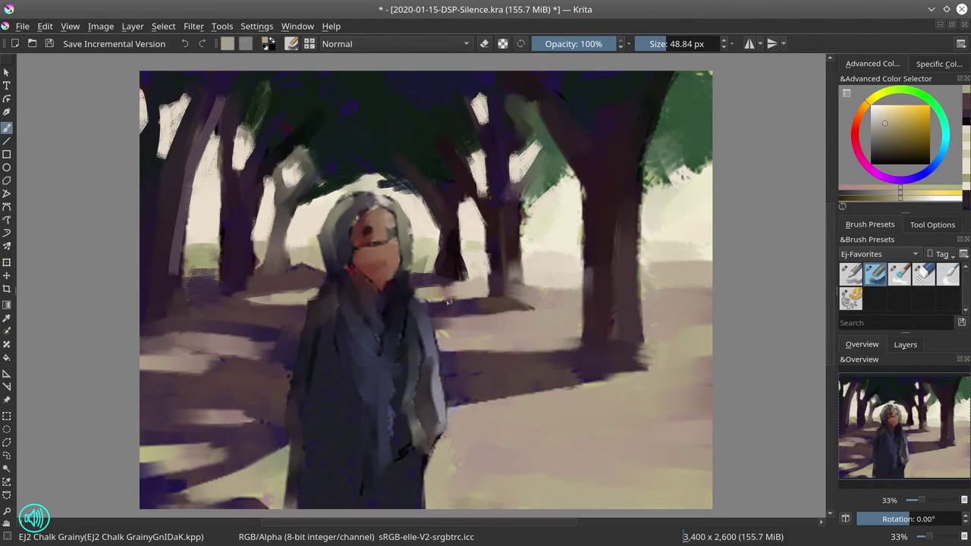
drag(440, 293, 584, 286)
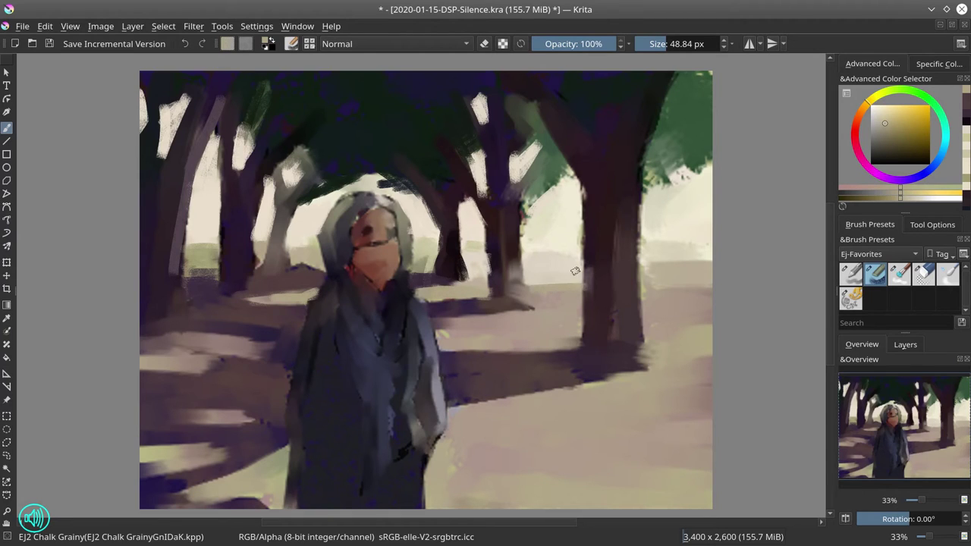
Fill the background beneath the foliage on both sides of the large trunk with cream, adding a beige ground strip along the horizon
ctrl+click(535, 219)
drag(533, 213, 525, 232)
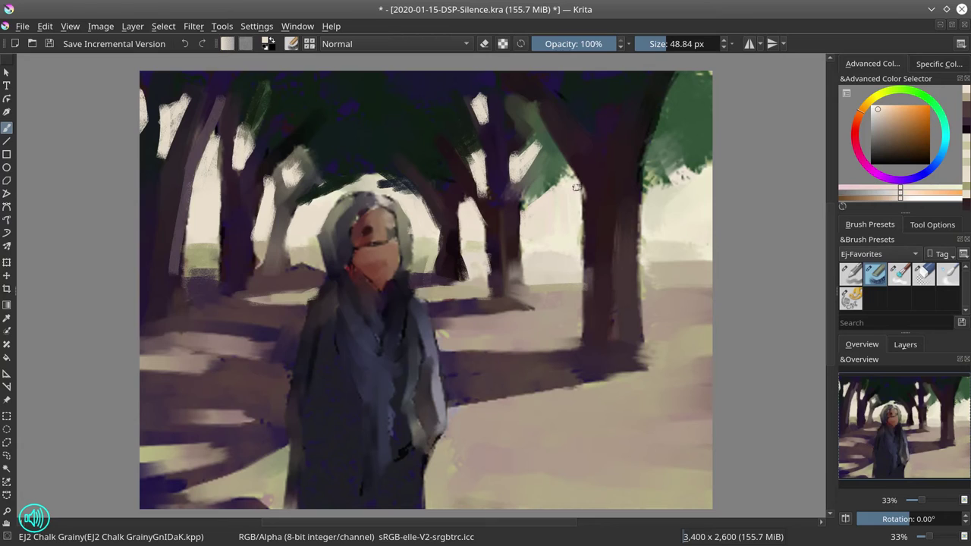
drag(578, 186, 583, 236)
mouse_move(643, 192)
mouse_down()
mouse_move(644, 233)
mouse_move(649, 191)
mouse_move(658, 199)
mouse_move(690, 178)
mouse_up()
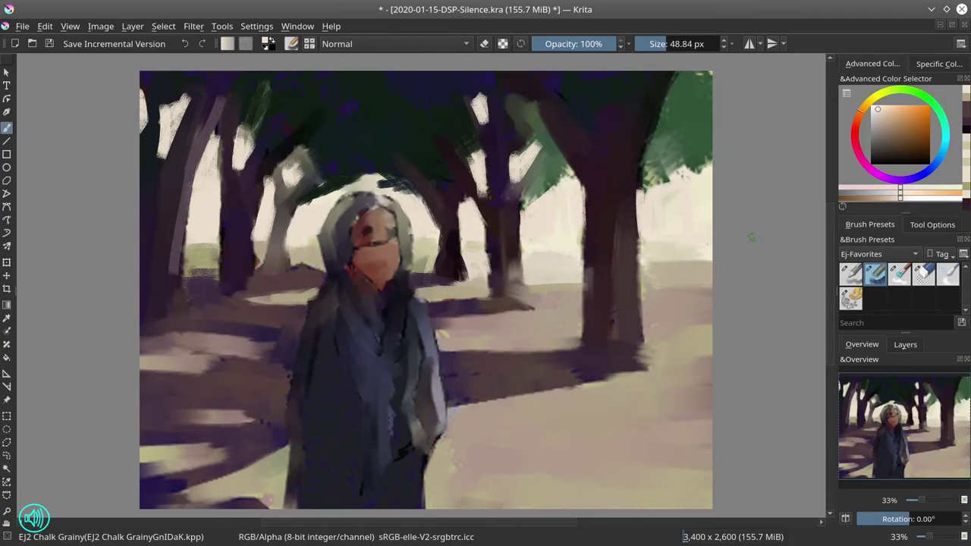
ctrl+click(672, 256)
drag(645, 260, 709, 261)
ctrl+click(664, 269)
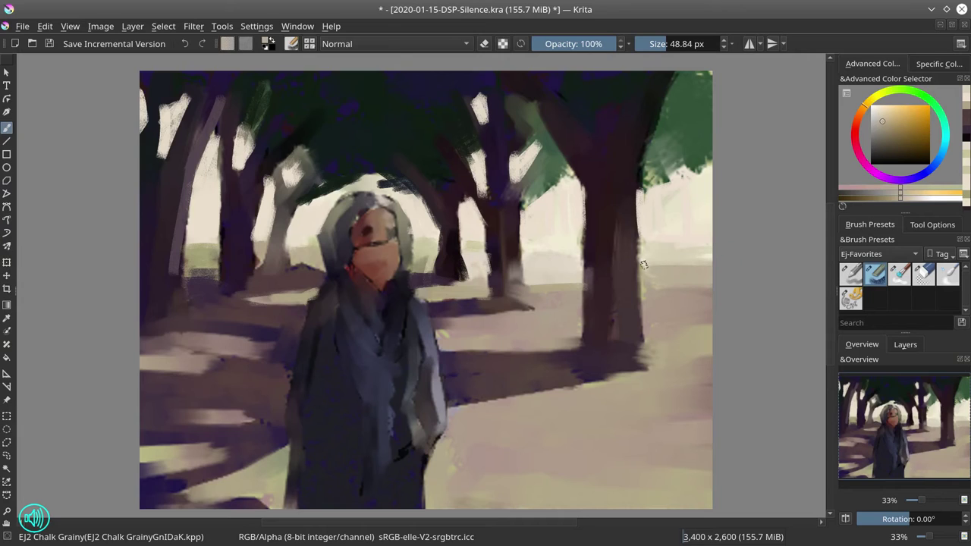
mouse_move(644, 265)
mouse_down()
mouse_move(707, 265)
mouse_move(643, 290)
mouse_up()
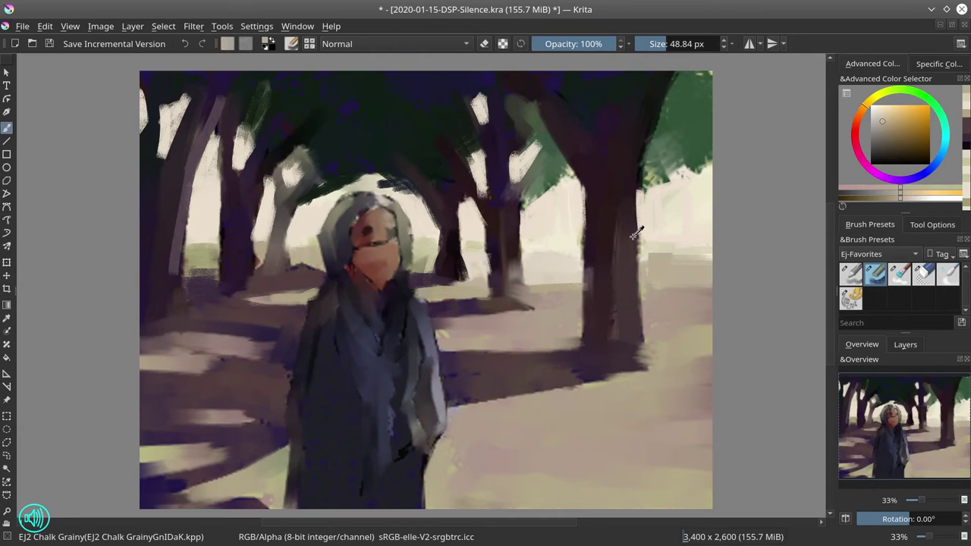
Repaint the sunlit side of the large trunk with sampled dark brown and save the document
ctrl+click(632, 237)
drag(632, 229, 638, 314)
drag(639, 278, 644, 305)
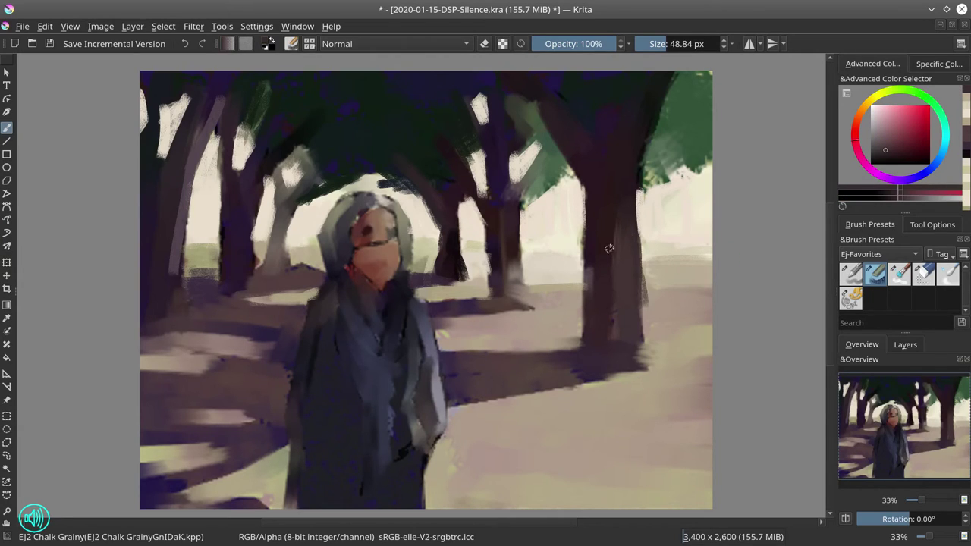
ctrl+click(529, 264)
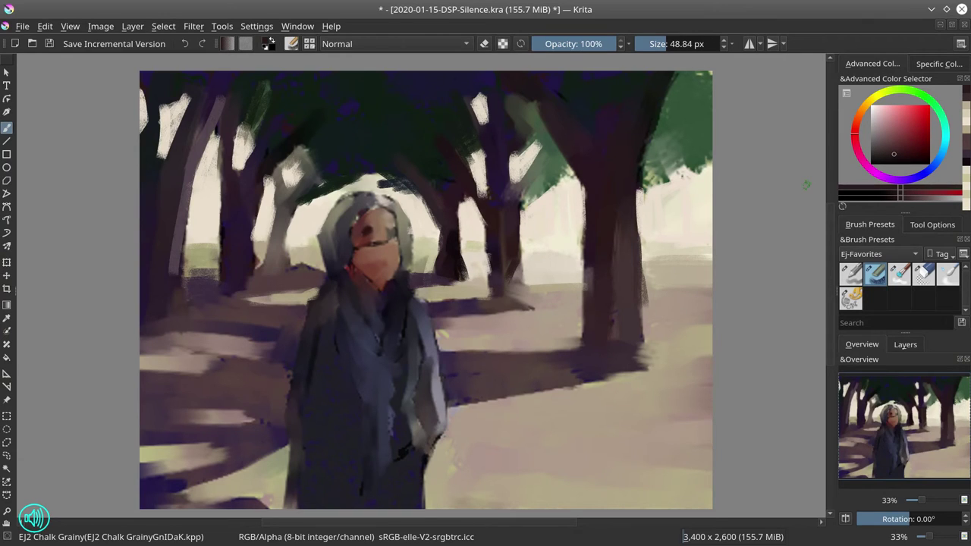
click(47, 45)
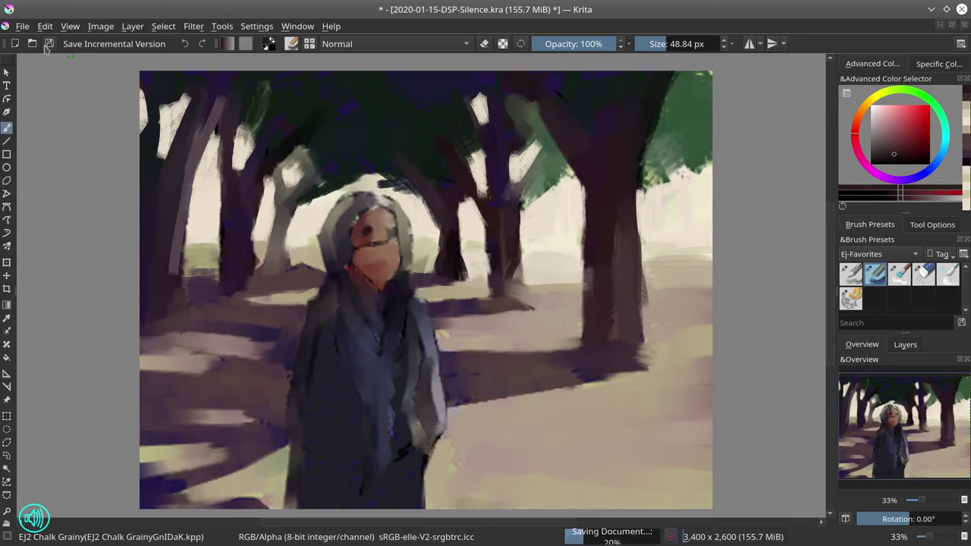
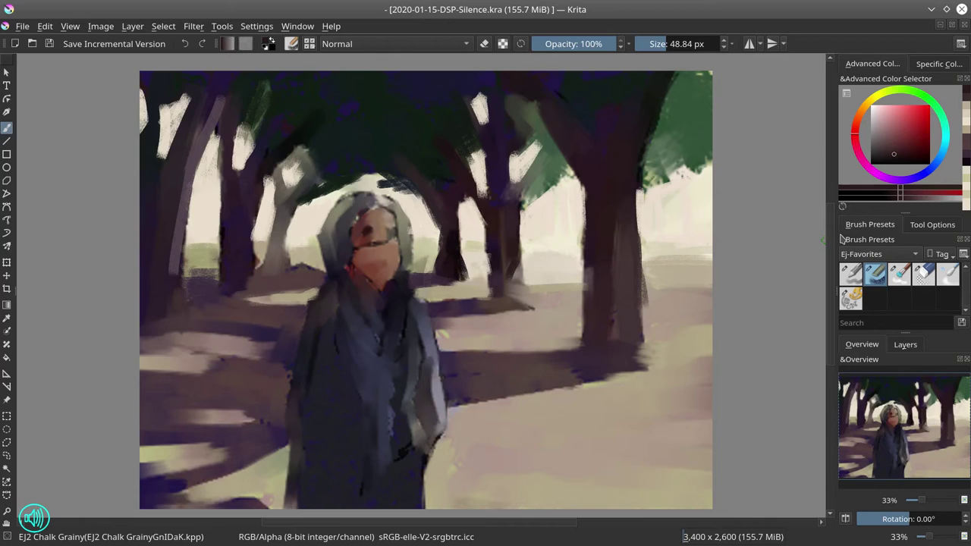
Mix a muted pinkish purple, reduce the brush to about 39.1 px, and highlight the thin trunk's right edge and flared base
ctrl+click(637, 270)
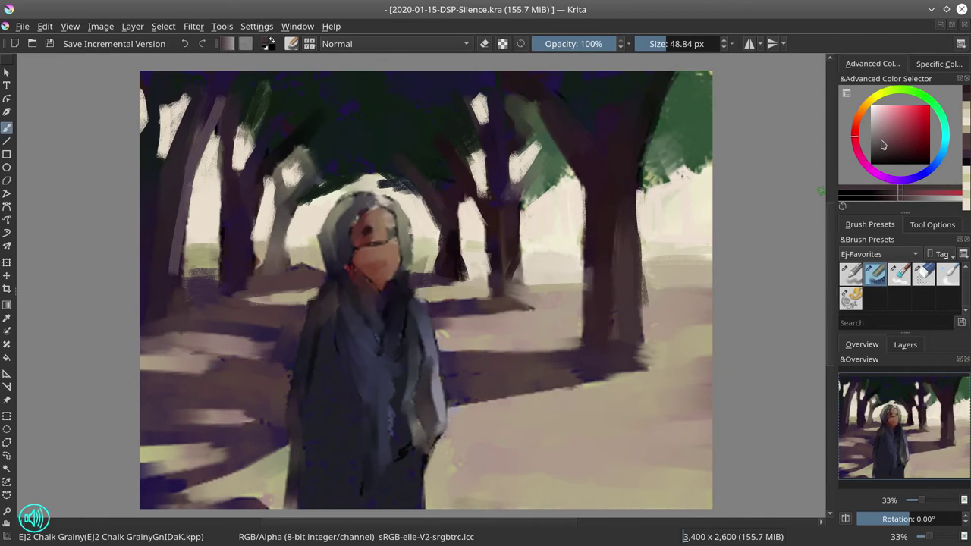
click(882, 144)
click(890, 135)
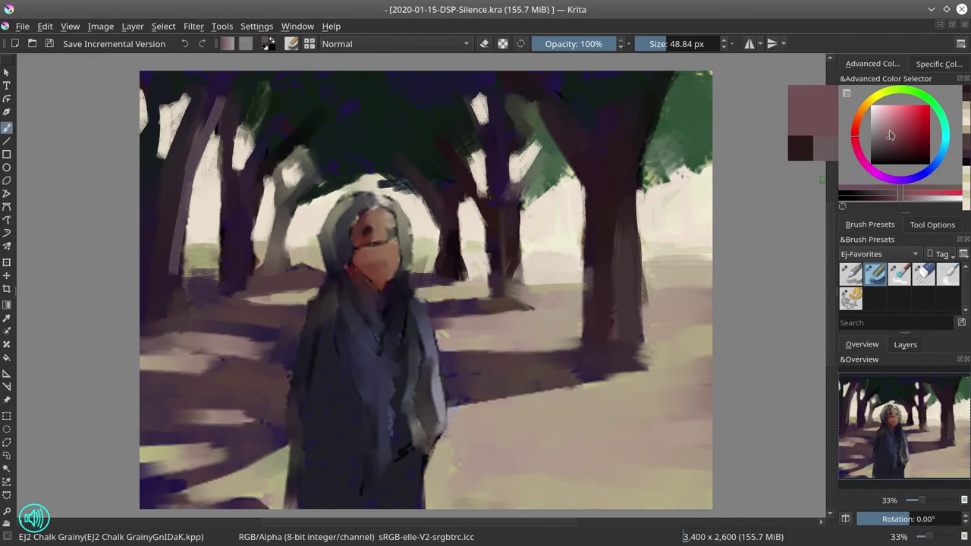
mouse_move(515, 235)
mouse_down()
mouse_move(518, 202)
mouse_move(524, 248)
mouse_up()
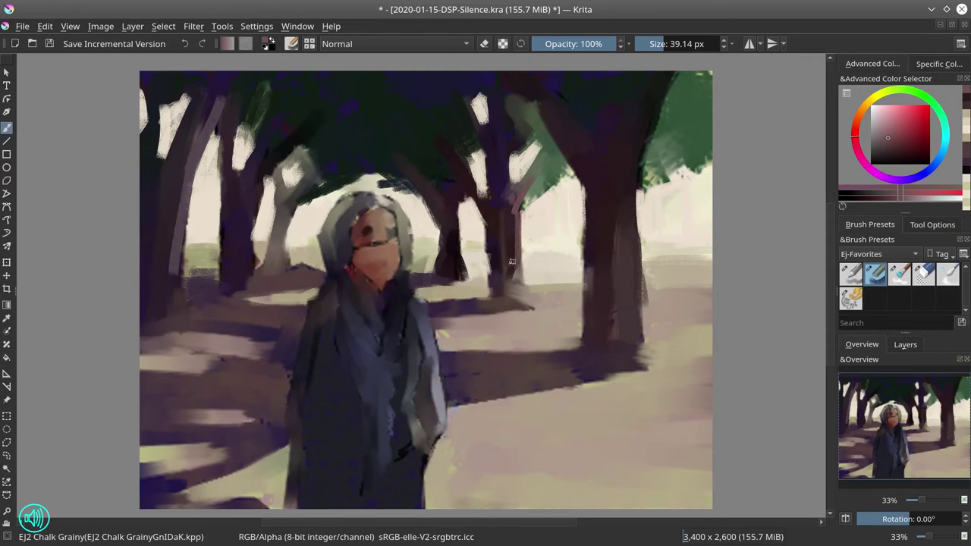
drag(521, 286, 532, 302)
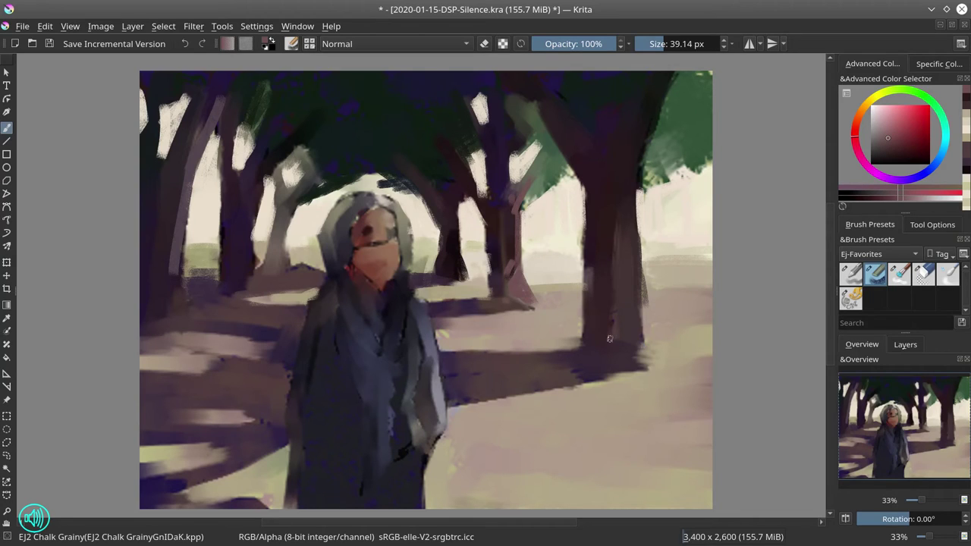
Paint muted pinkish-purple light along the large trunk's right edge and across its base
mouse_move(609, 339)
mouse_down()
mouse_move(638, 323)
mouse_move(636, 273)
mouse_move(641, 343)
mouse_up()
drag(637, 261, 650, 330)
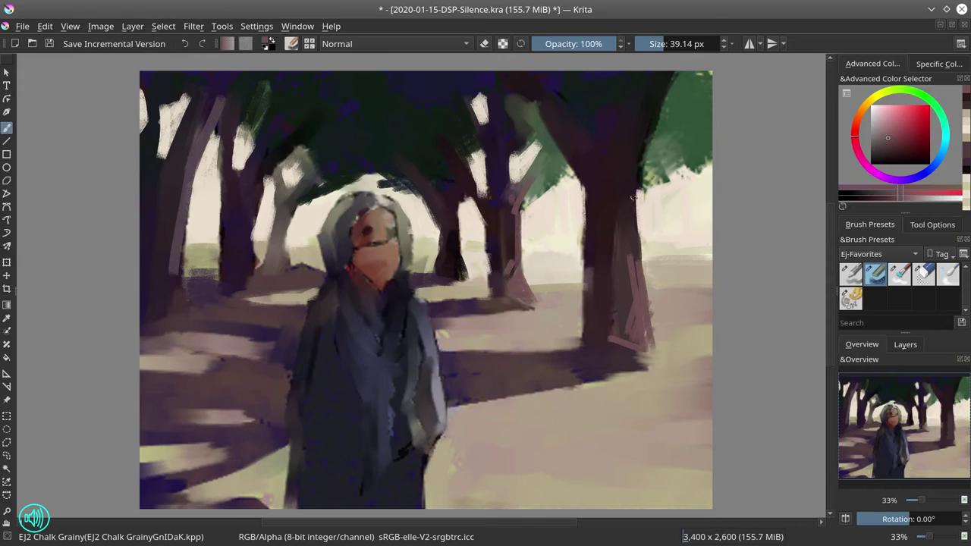
drag(633, 195, 636, 265)
Extend and straighten the large trunk's left edge with sampled dark brown down to its base
ctrl+click(605, 242)
drag(585, 187, 583, 250)
mouse_move(587, 208)
mouse_down()
mouse_move(579, 263)
mouse_move(590, 261)
mouse_move(590, 304)
mouse_up()
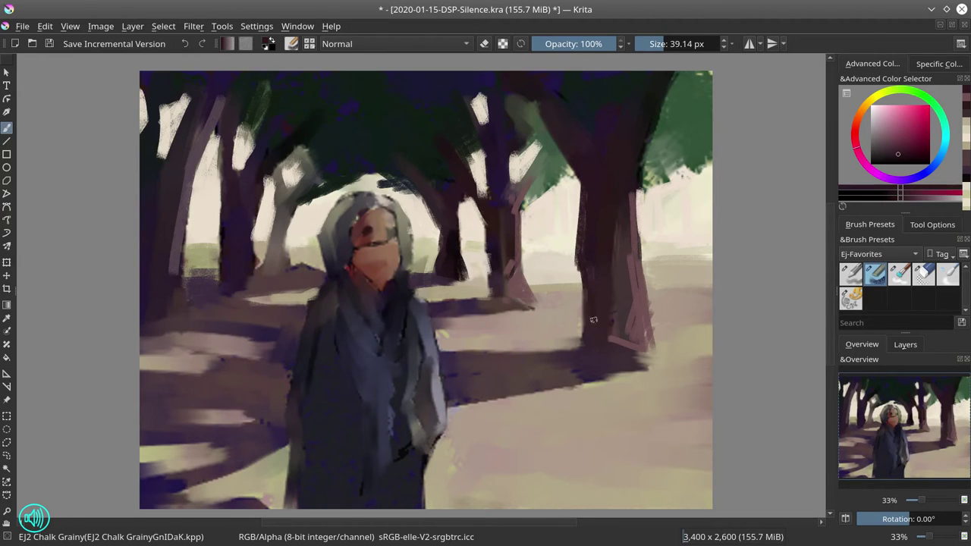
drag(580, 261, 580, 343)
ctrl+click(609, 296)
Sharpen the upper edge of the large trunk's cast shadow and clean up the pale ground beside the figure's arm
ctrl+click(530, 357)
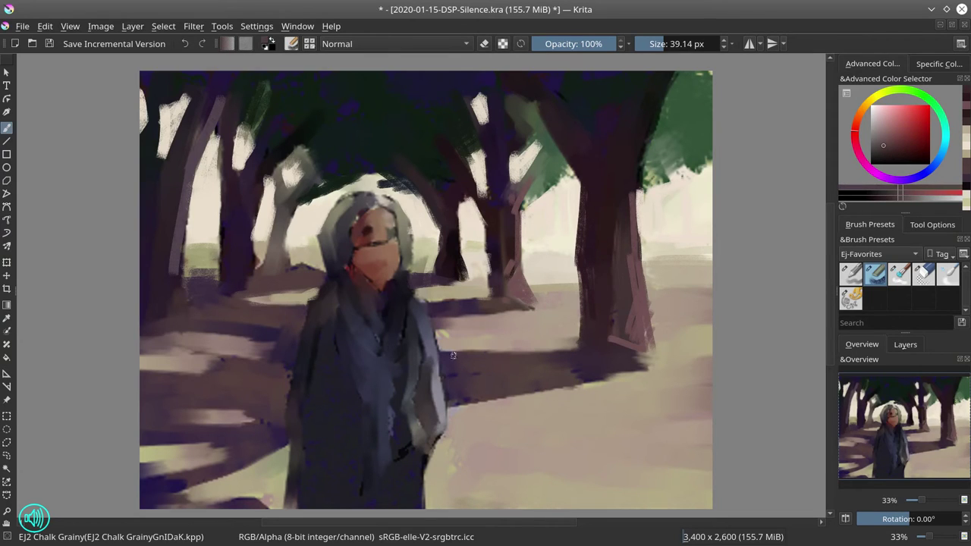
mouse_move(464, 354)
mouse_down()
mouse_move(605, 347)
mouse_move(597, 346)
mouse_up()
ctrl+click(521, 333)
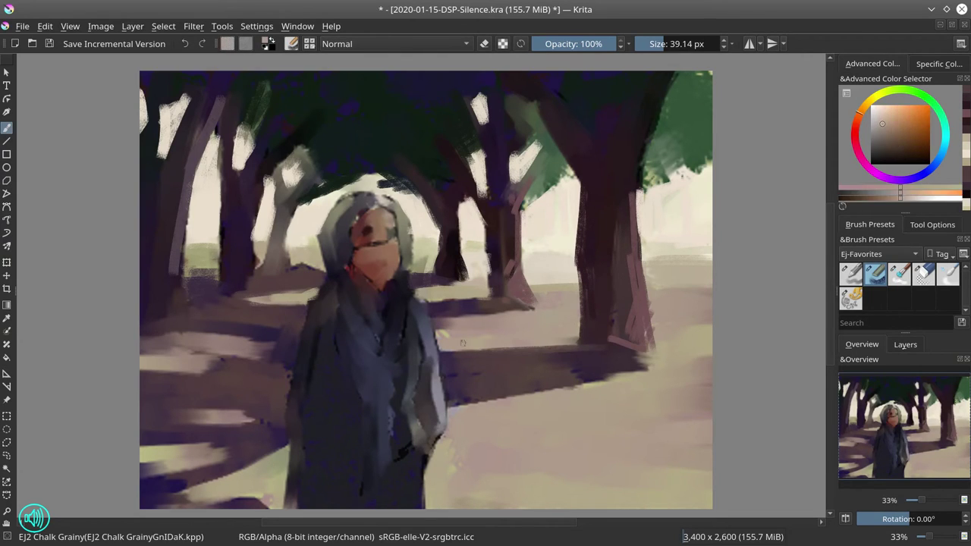
ctrl+click(521, 339)
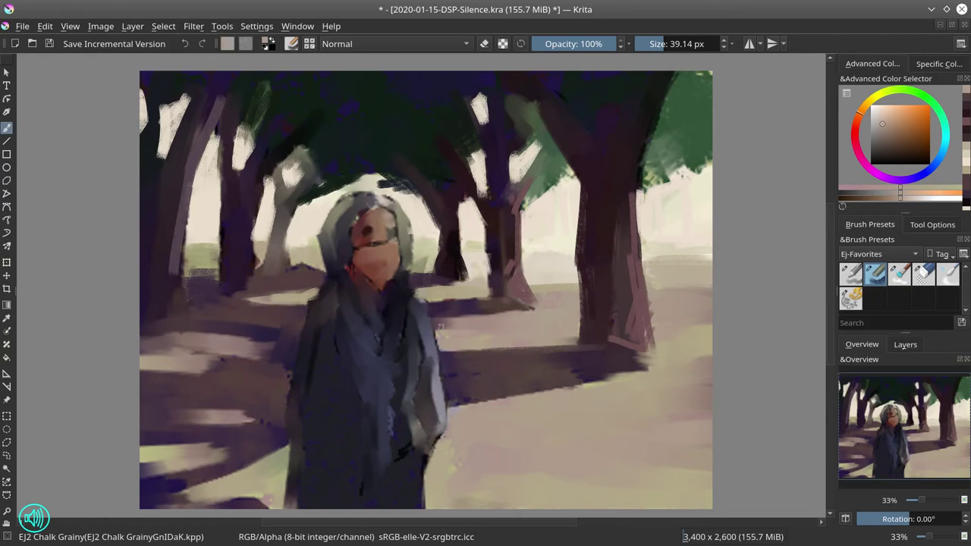
ctrl+click(451, 319)
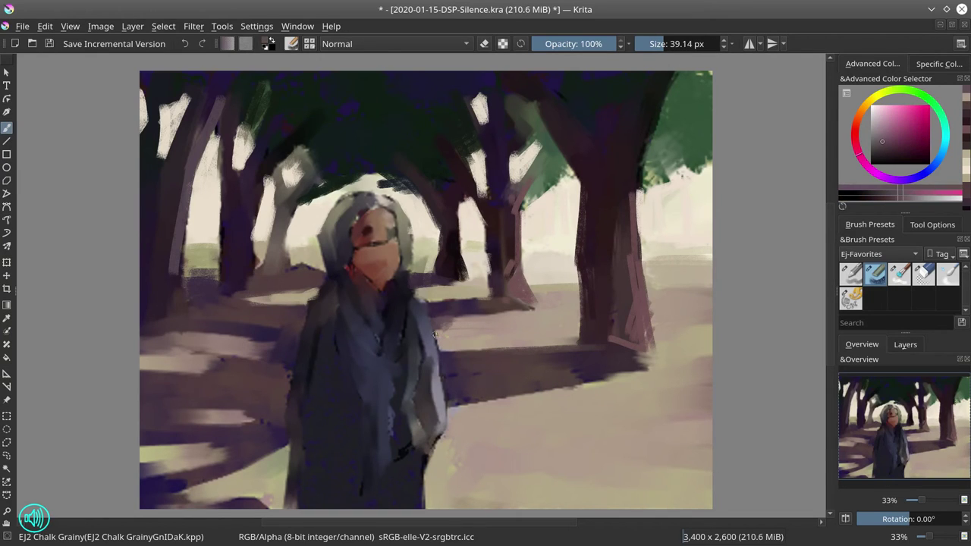
ctrl+click(488, 340)
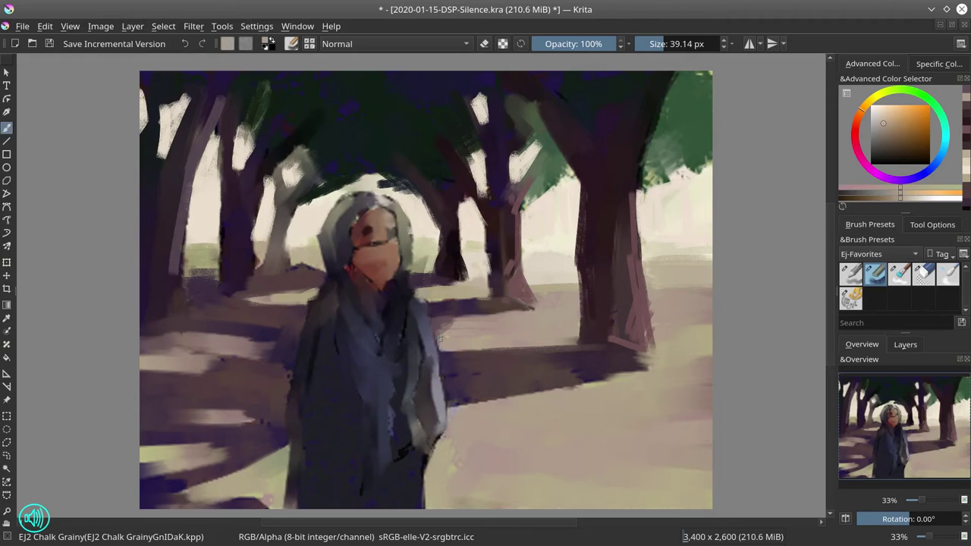
drag(440, 339, 444, 334)
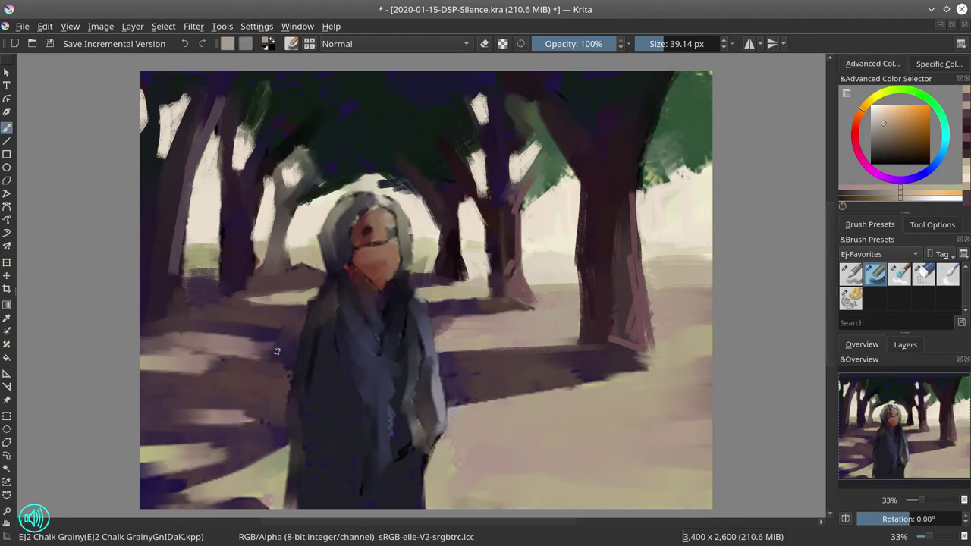
Enlarge the brush to about 41 px and paint a pale light patch with a dark underside on the ground left of the figure
key(])
drag(190, 337, 257, 339)
drag(185, 342, 282, 347)
ctrl+click(341, 383)
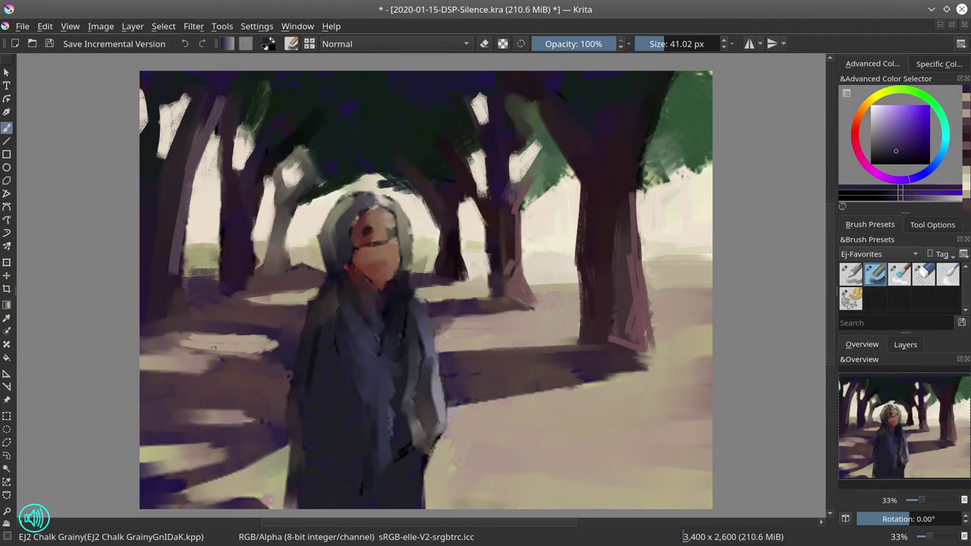
drag(200, 348, 264, 350)
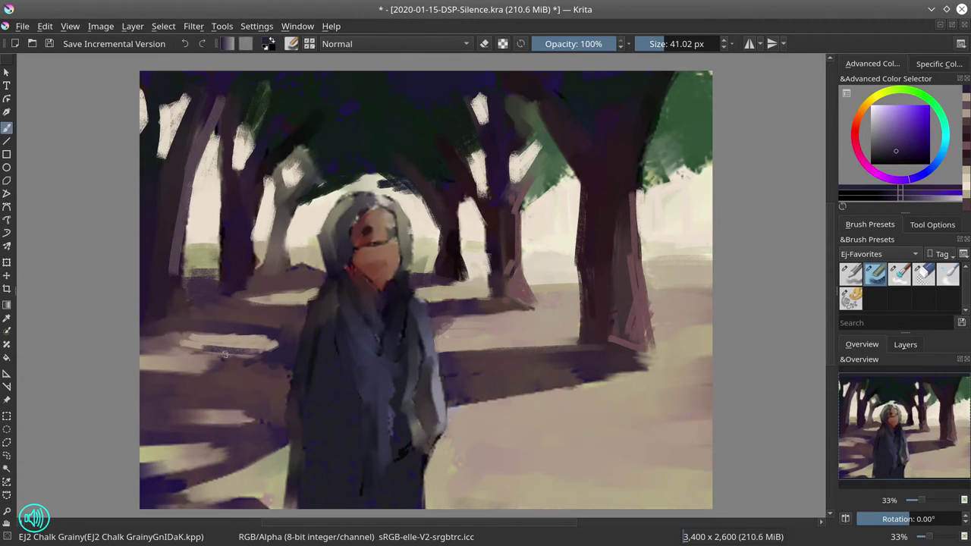
Paint dark purple shadow strokes around the pale light patch on the left ground, extending them to the canvas edge
ctrl+click(287, 320)
ctrl+click(287, 388)
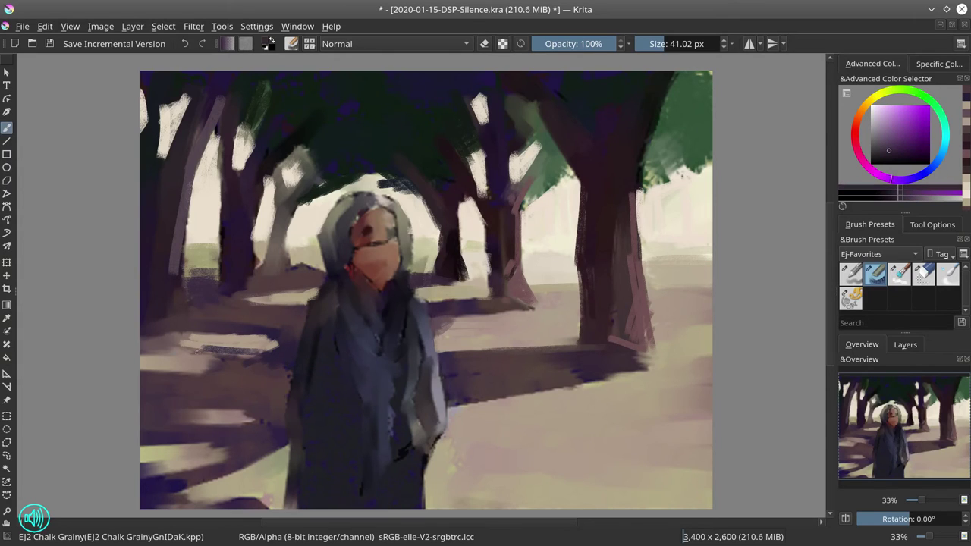
drag(159, 346, 238, 357)
drag(182, 347, 141, 353)
drag(142, 348, 198, 333)
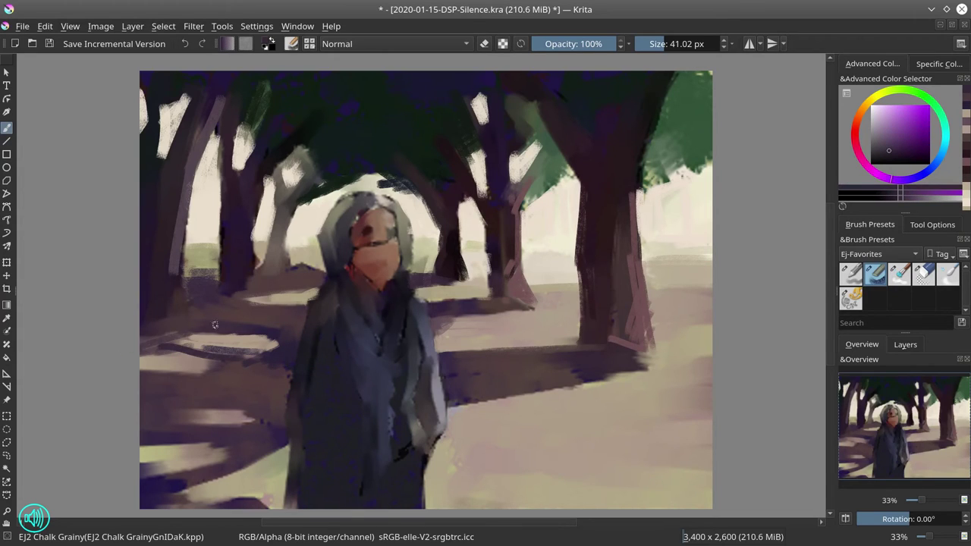
mouse_move(142, 354)
mouse_down()
mouse_move(190, 350)
mouse_move(204, 361)
mouse_move(141, 372)
mouse_up()
Redefine the other pale light patches on the left ground with sampled beige and brown shadow colours
ctrl+click(523, 330)
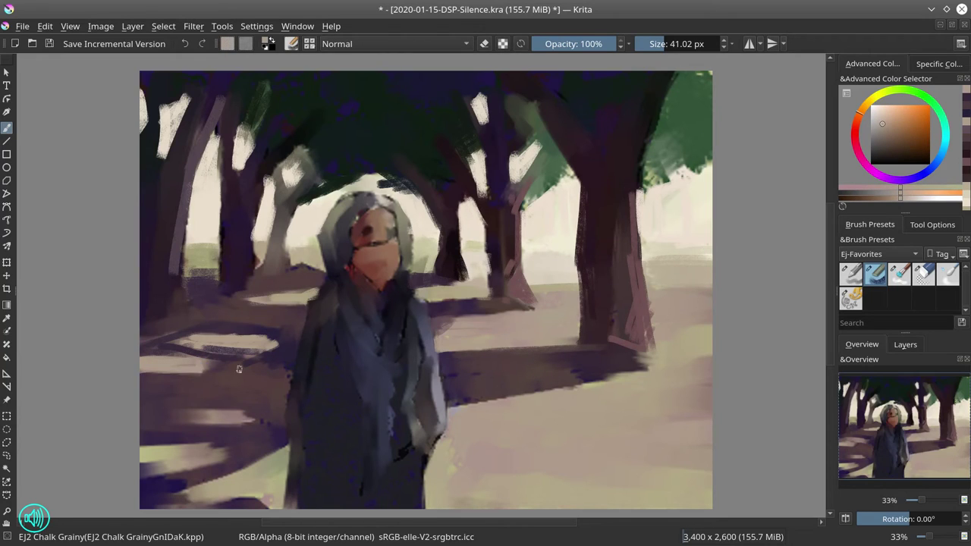
ctrl+click(261, 400)
mouse_move(205, 370)
mouse_down()
mouse_move(190, 374)
mouse_move(198, 365)
mouse_up()
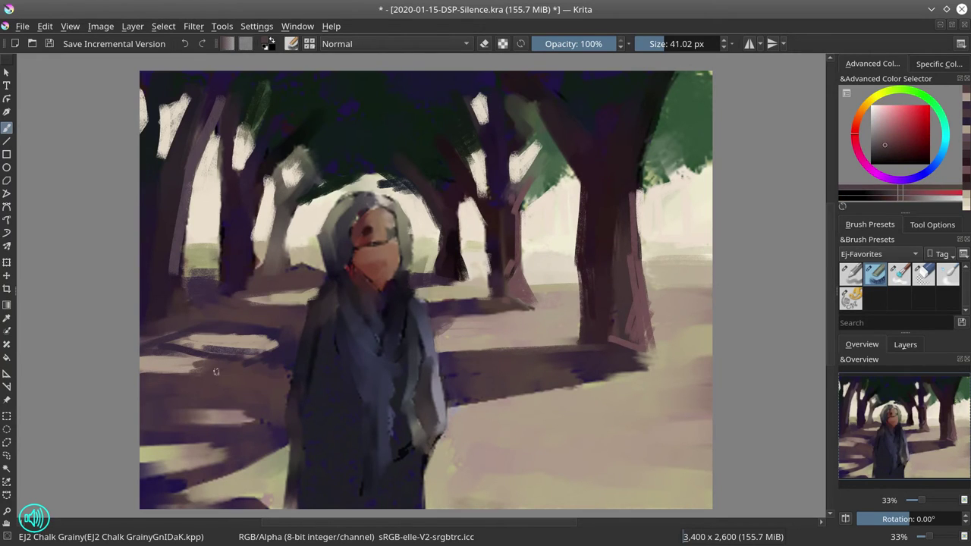
ctrl+click(525, 337)
mouse_move(174, 420)
mouse_down()
mouse_move(235, 412)
mouse_move(258, 425)
mouse_move(169, 418)
mouse_move(216, 414)
mouse_up()
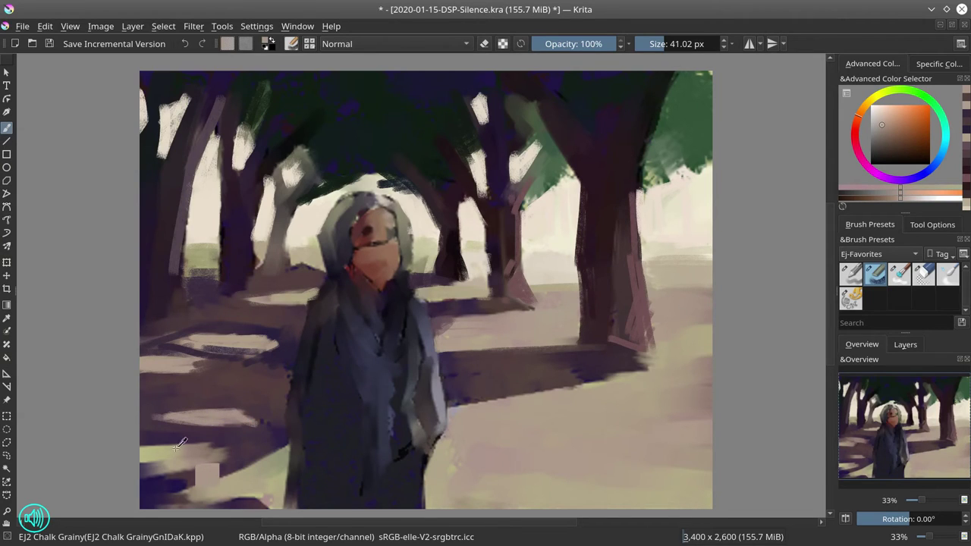
Paint yellowish light patches across the shadowed ground in the lower-left corner of the canvas
ctrl+click(205, 481)
mouse_move(163, 446)
mouse_down()
mouse_move(220, 444)
mouse_move(230, 458)
mouse_move(148, 467)
mouse_move(207, 456)
mouse_up()
drag(184, 499, 268, 485)
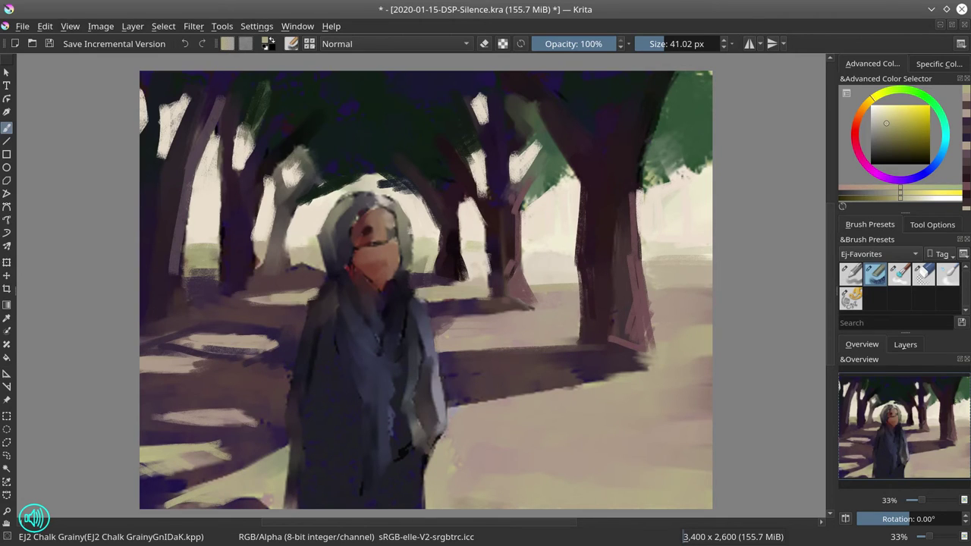
Redefine the lower edge of the large tree's ground shadow right of the figure with sampled beige ground colours
ctrl+click(474, 411)
drag(452, 405, 614, 377)
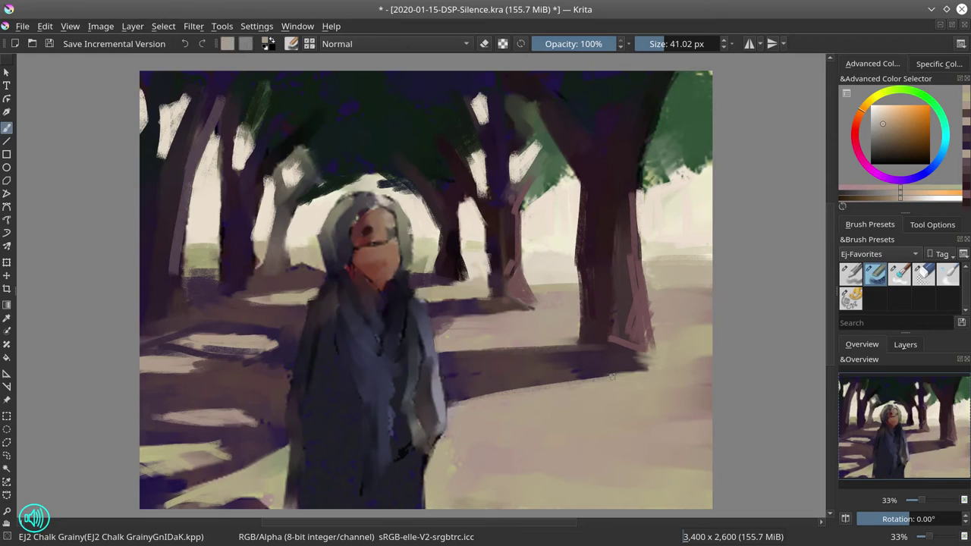
drag(486, 393, 650, 367)
mouse_move(529, 385)
mouse_down()
mouse_move(646, 367)
mouse_move(549, 386)
mouse_up()
ctrl+click(667, 361)
drag(645, 356, 587, 366)
Touch up the ground and horizon around the right-hand trees and the middle trunk's base with sampled colours, and save the painting
ctrl+click(700, 301)
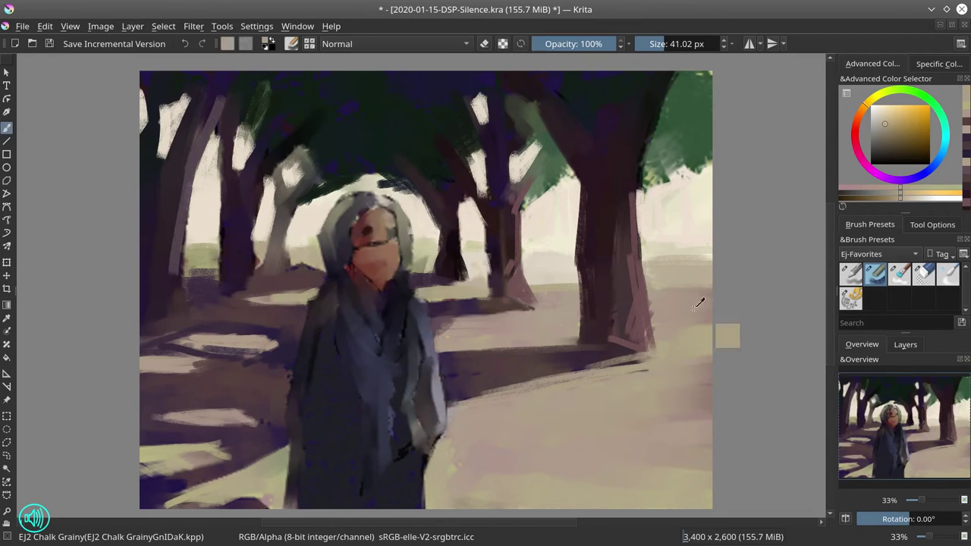
drag(698, 327, 661, 330)
ctrl+click(574, 287)
mouse_move(540, 283)
mouse_down()
mouse_move(584, 278)
mouse_move(522, 269)
mouse_move(532, 266)
mouse_up()
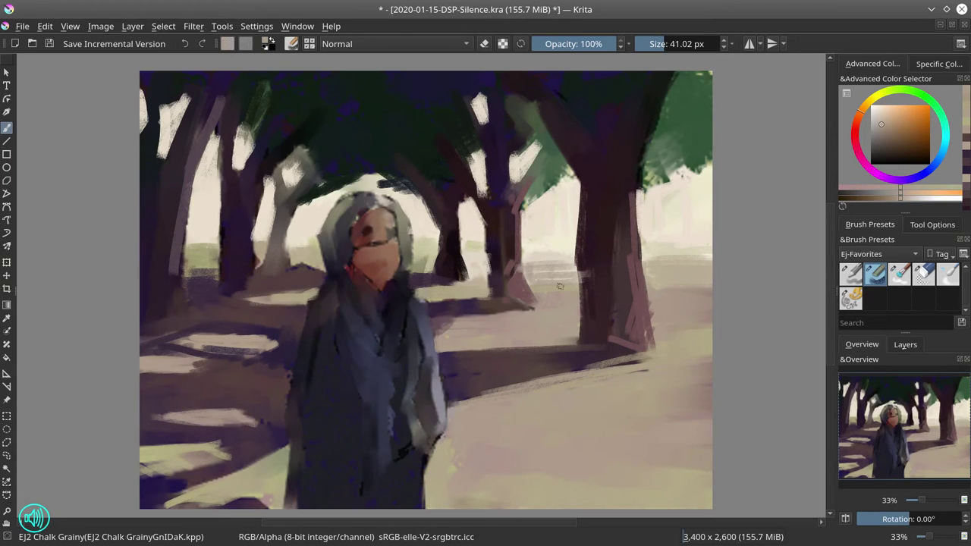
ctrl+click(636, 285)
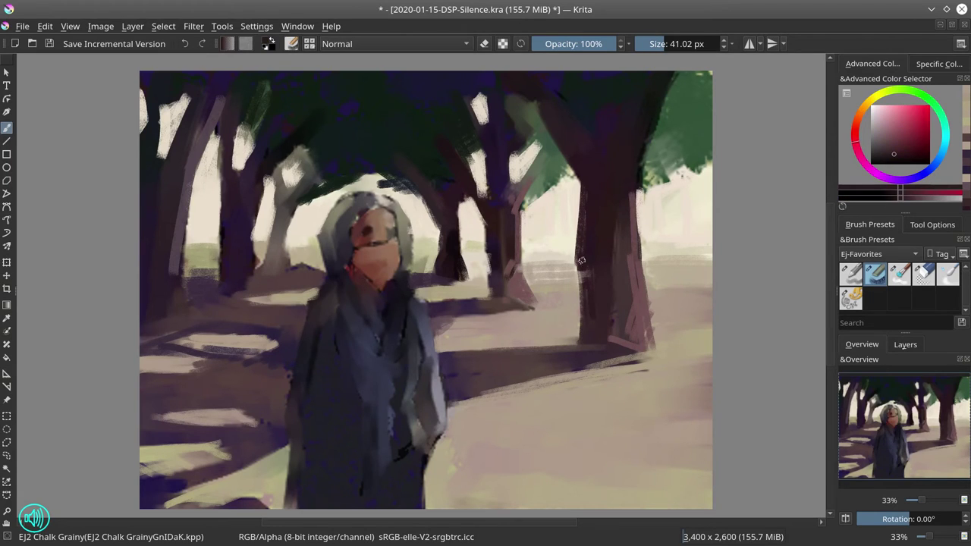
ctrl+click(517, 250)
drag(521, 270, 531, 296)
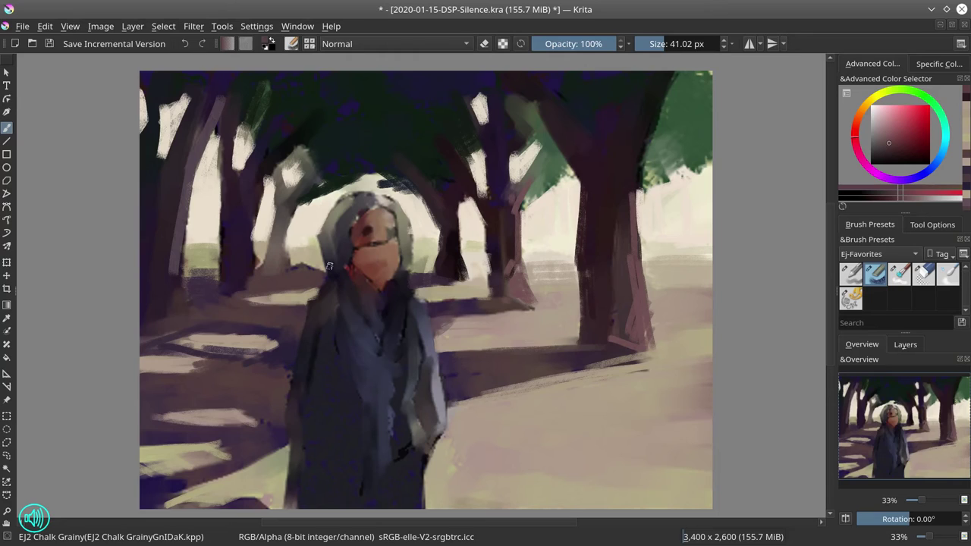
click(50, 43)
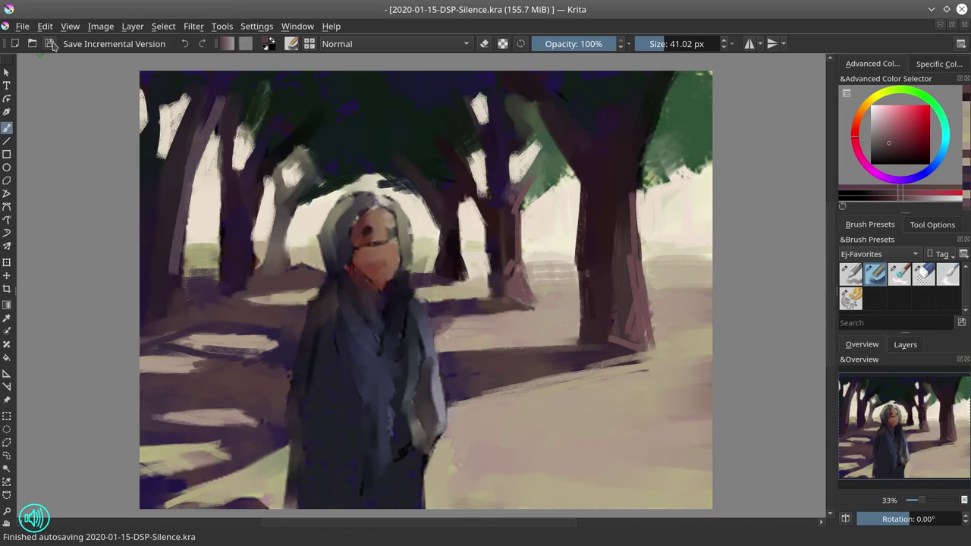
Refine the figure's neck and the right shoulder beside the scarf with sampled dark brown and navy strokes
ctrl+click(363, 278)
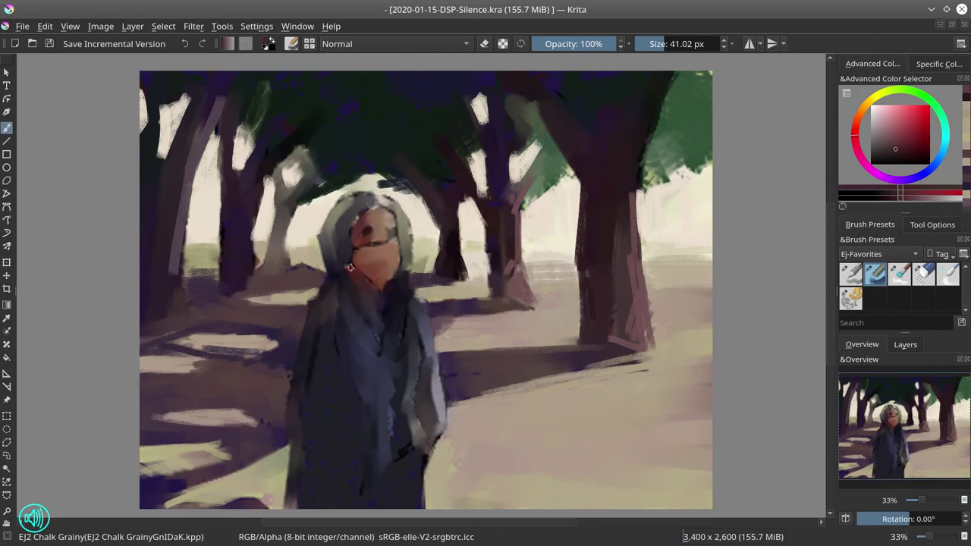
drag(349, 267, 356, 284)
ctrl+click(424, 318)
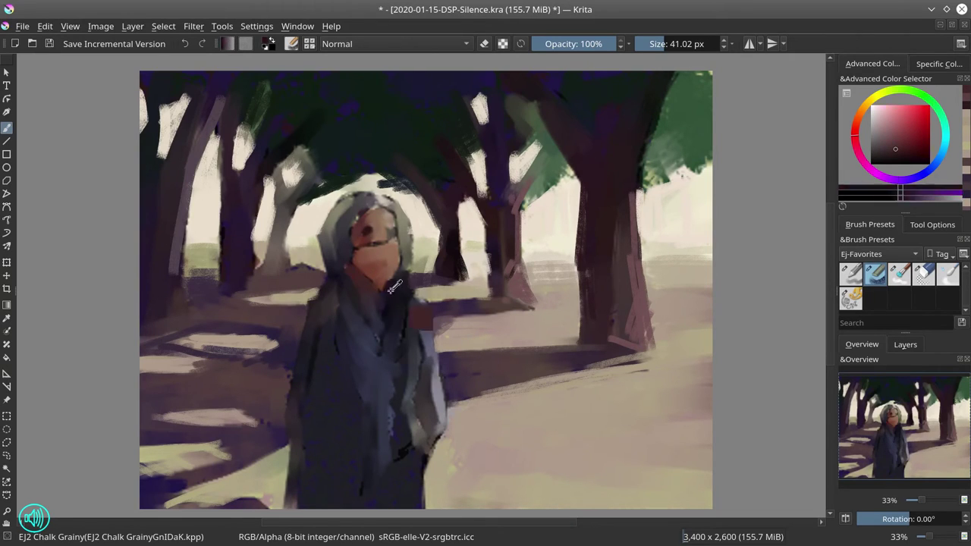
ctrl+click(403, 282)
drag(404, 280, 419, 299)
ctrl+click(414, 302)
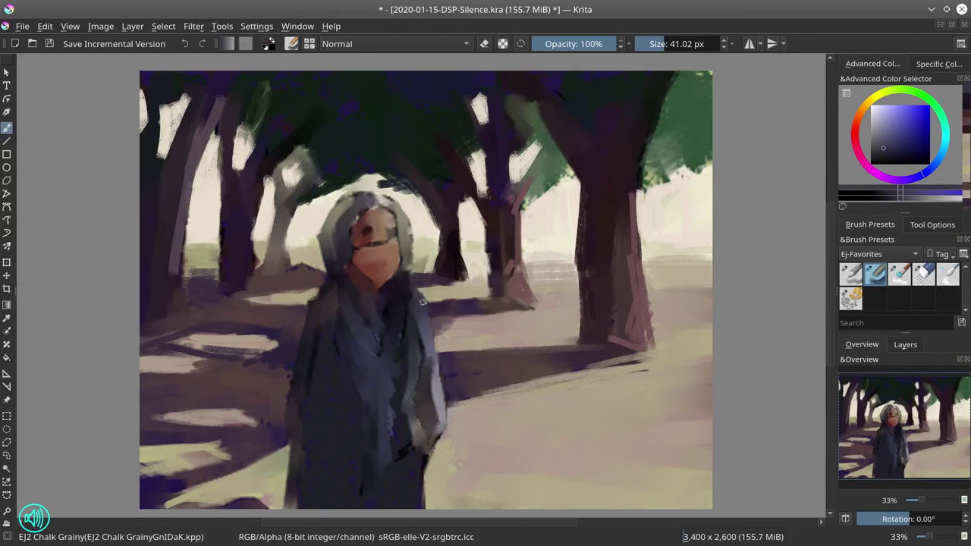
Reshape the coat's right sleeve and lower right edge with sampled pale grey-violet and dark navy strokes
ctrl+click(439, 380)
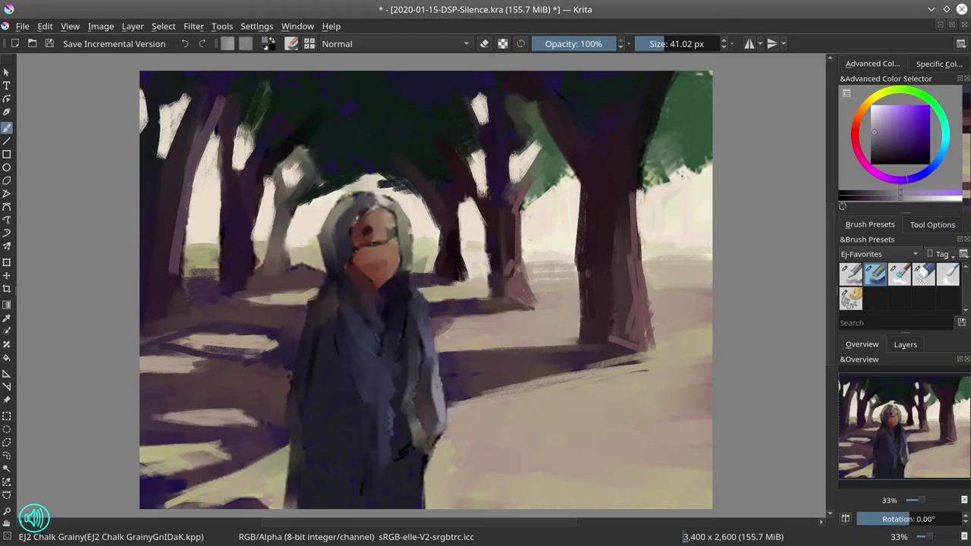
drag(435, 350, 439, 371)
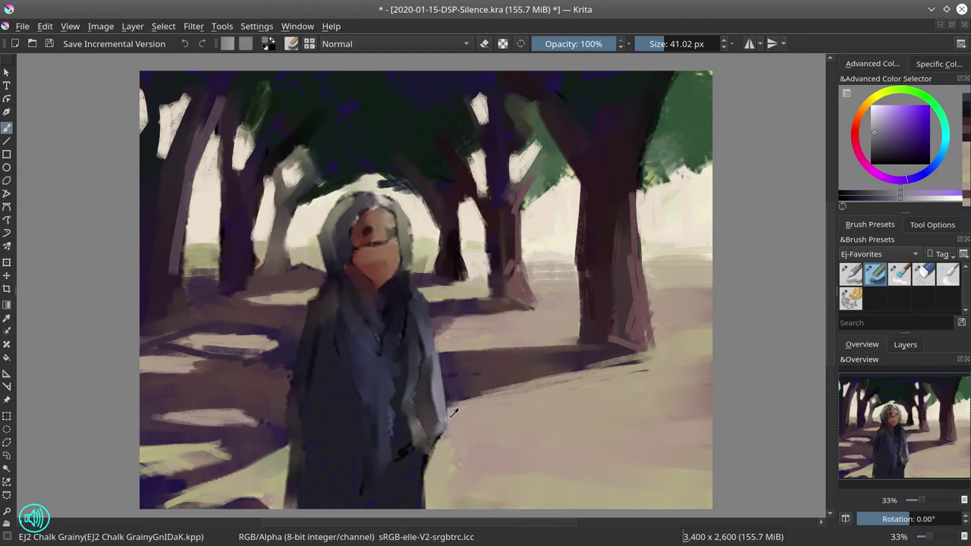
ctrl+click(476, 444)
ctrl+click(431, 467)
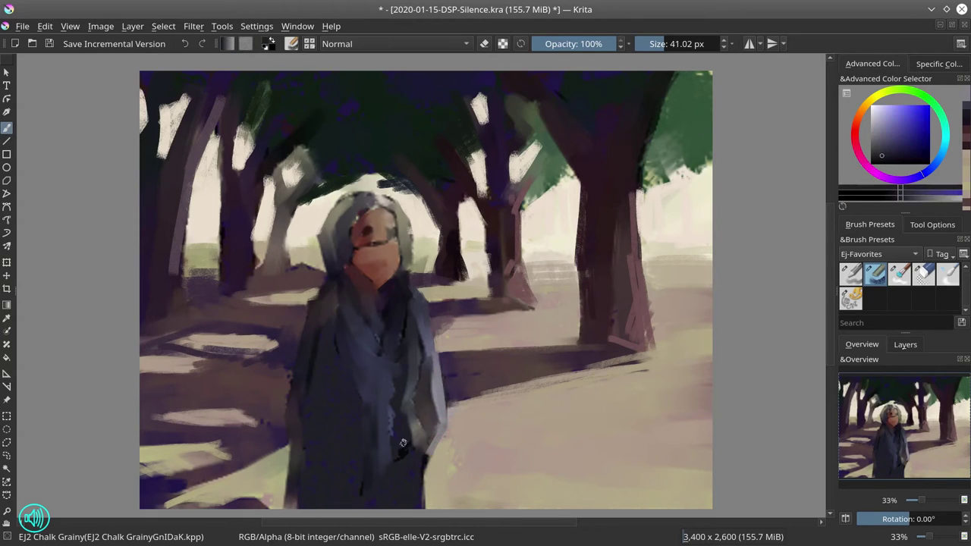
mouse_move(422, 460)
mouse_down()
mouse_move(422, 508)
mouse_move(431, 497)
mouse_up()
ctrl+click(438, 434)
ctrl+click(439, 433)
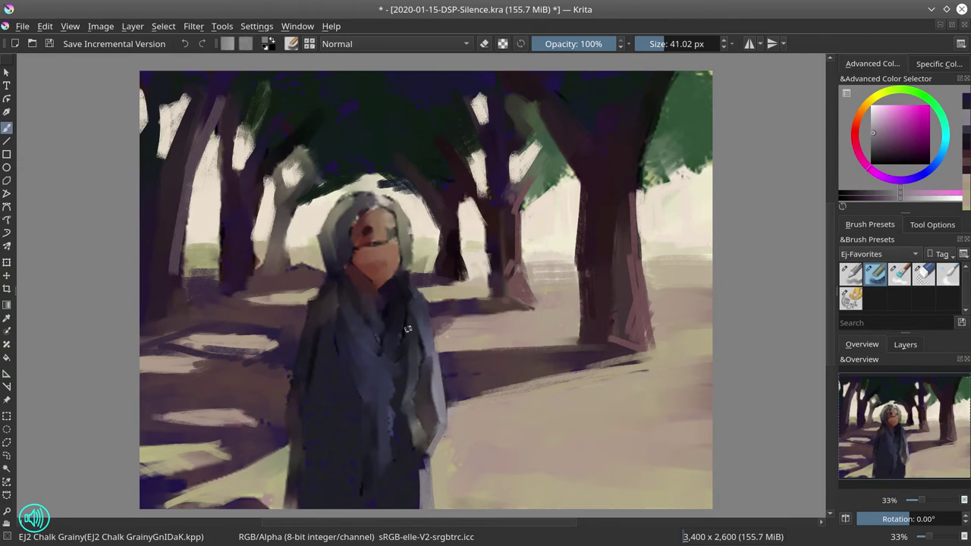
Clean up the coat's left shoulder and left outline down to the canvas edge with sampled dark purplish colours
ctrl+click(398, 503)
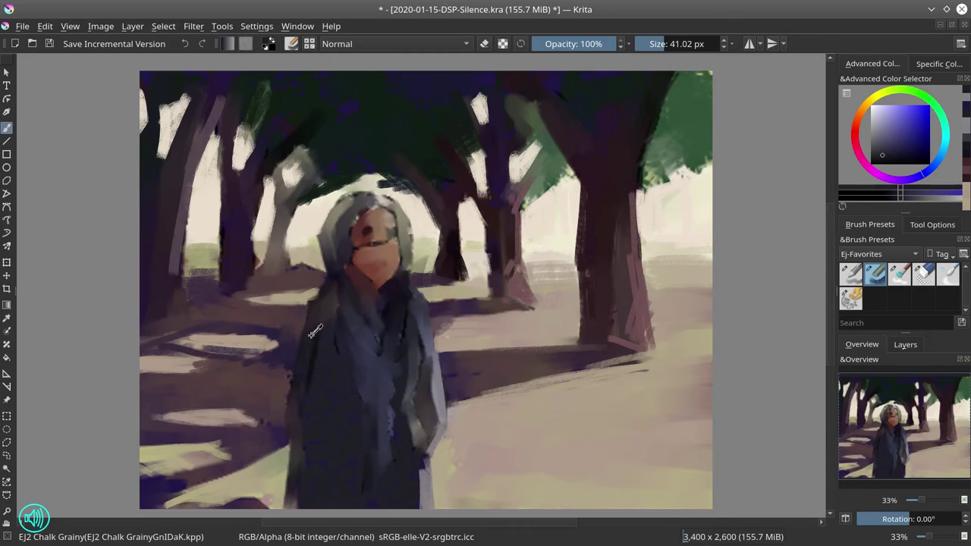
ctrl+click(322, 299)
drag(330, 284, 309, 320)
ctrl+click(318, 313)
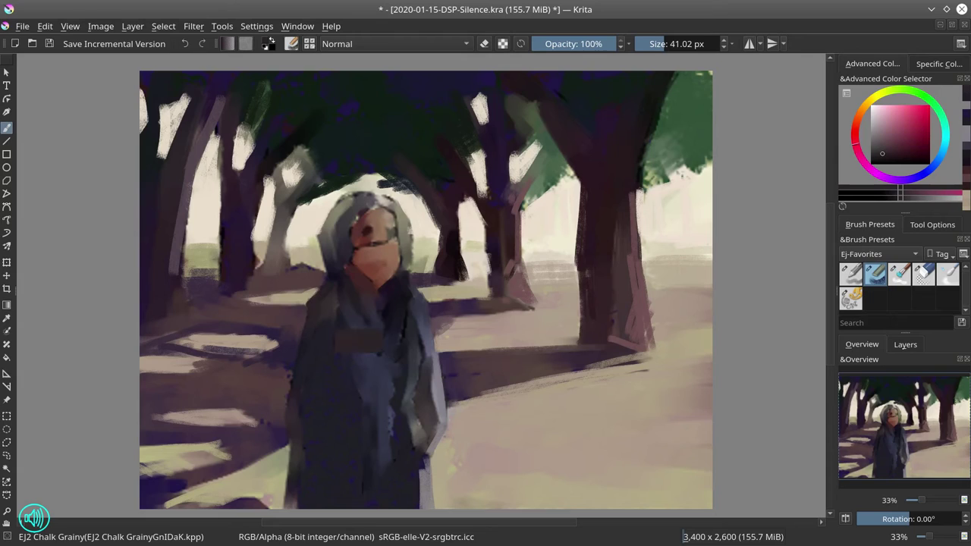
drag(297, 359, 288, 422)
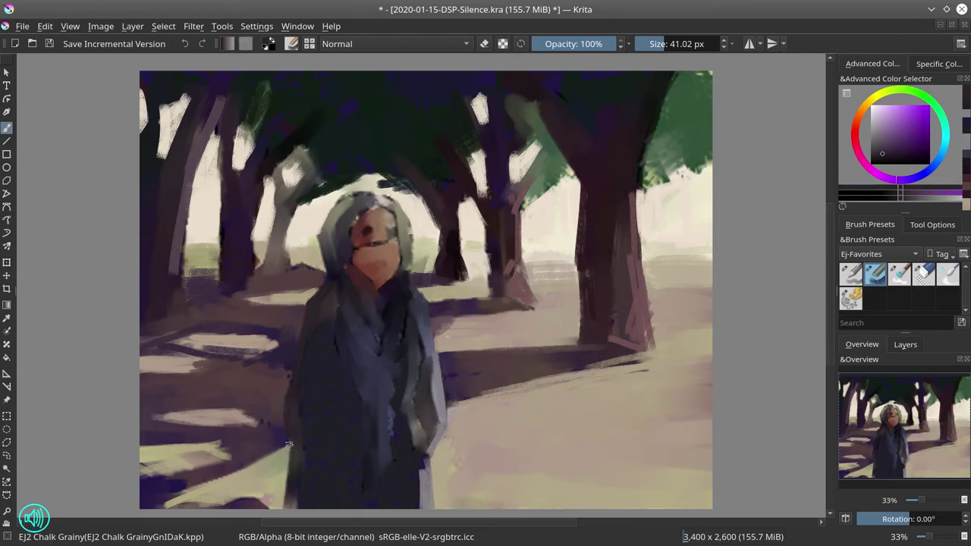
ctrl+click(295, 468)
drag(291, 465, 290, 504)
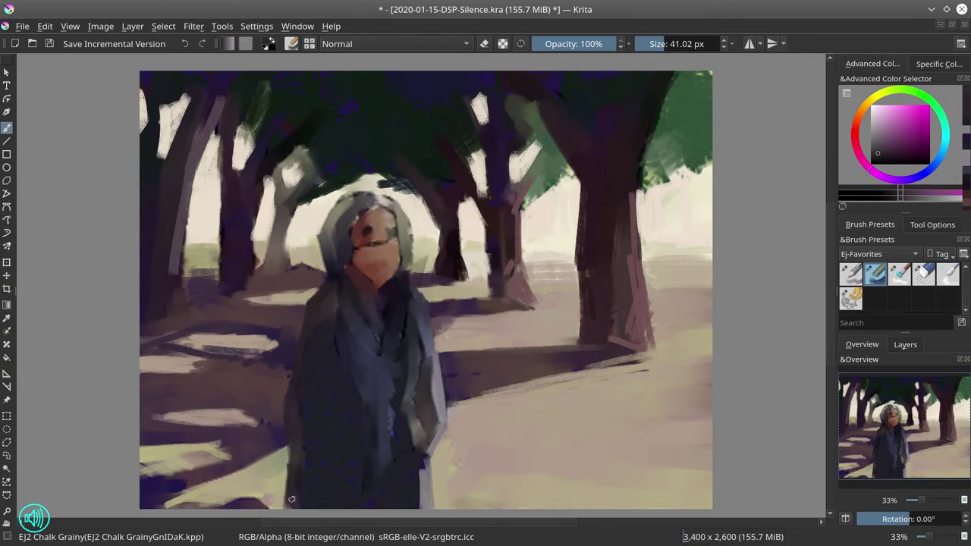
ctrl+click(340, 369)
drag(335, 338, 350, 342)
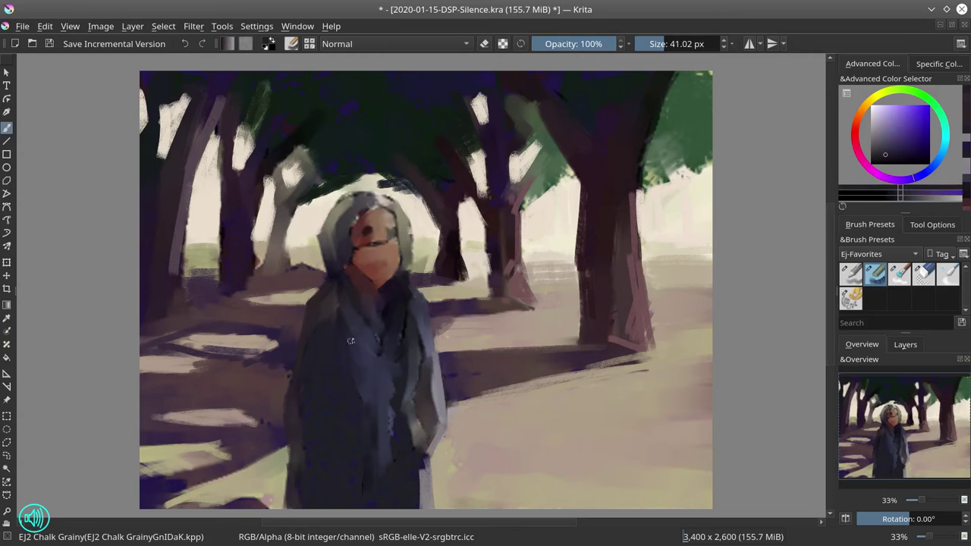
key(ctrl+z)
Reduce the brush to 33.52 px and paint curved slate-blue scarf folds around the neck and down the hanging end
ctrl+click(367, 326)
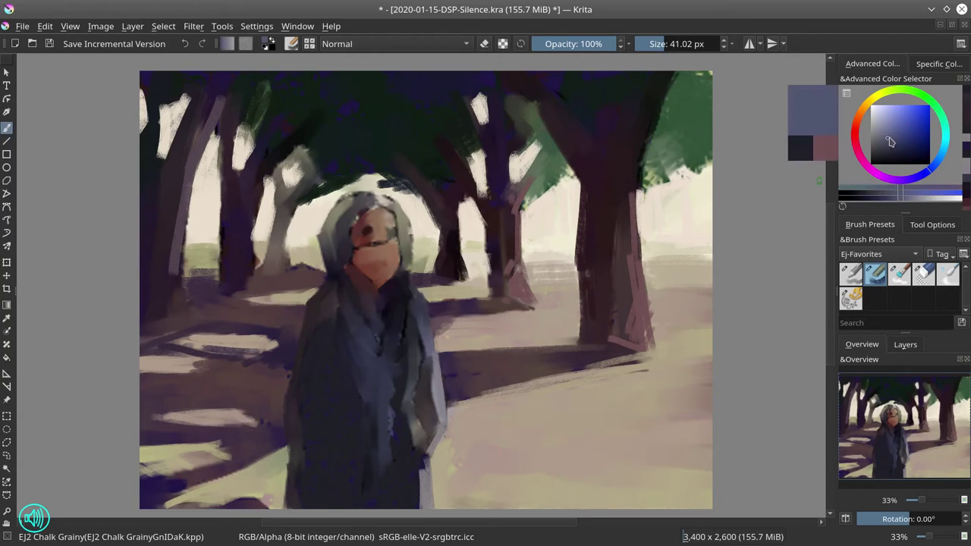
key(bracketleft)
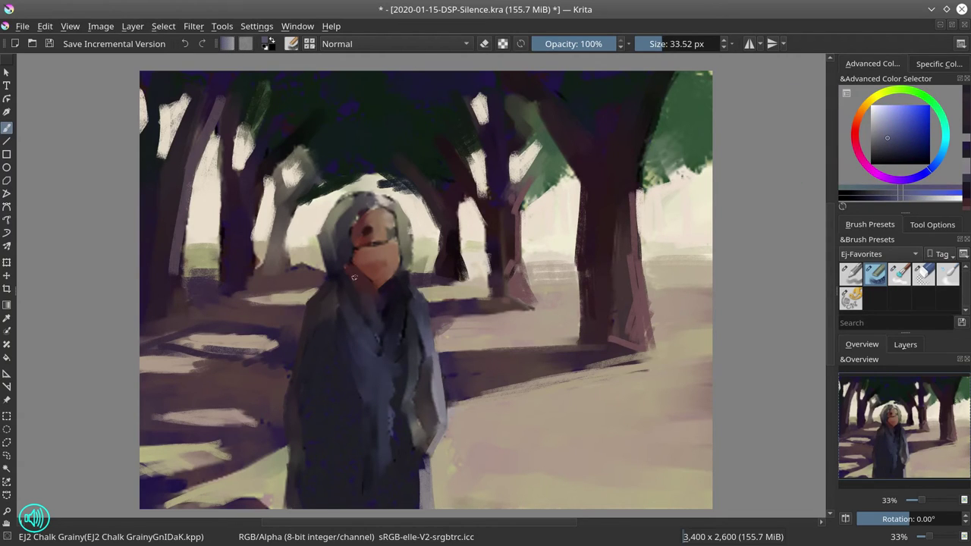
drag(353, 277, 382, 300)
mouse_move(394, 344)
mouse_down()
mouse_move(406, 298)
mouse_move(384, 356)
mouse_up()
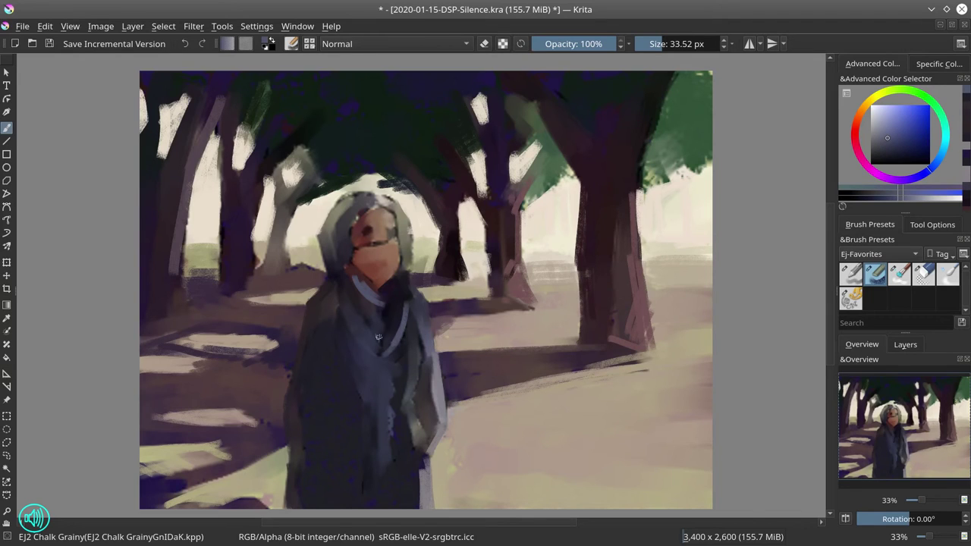
drag(360, 312, 390, 323)
drag(393, 369, 388, 412)
Paint dark shadows beneath the scarf folds and smooth the coat left of the scarf with sampled dark blue
ctrl+click(396, 308)
mouse_move(367, 360)
mouse_down()
mouse_move(353, 342)
mouse_move(391, 353)
mouse_move(362, 330)
mouse_move(387, 339)
mouse_move(385, 372)
mouse_up()
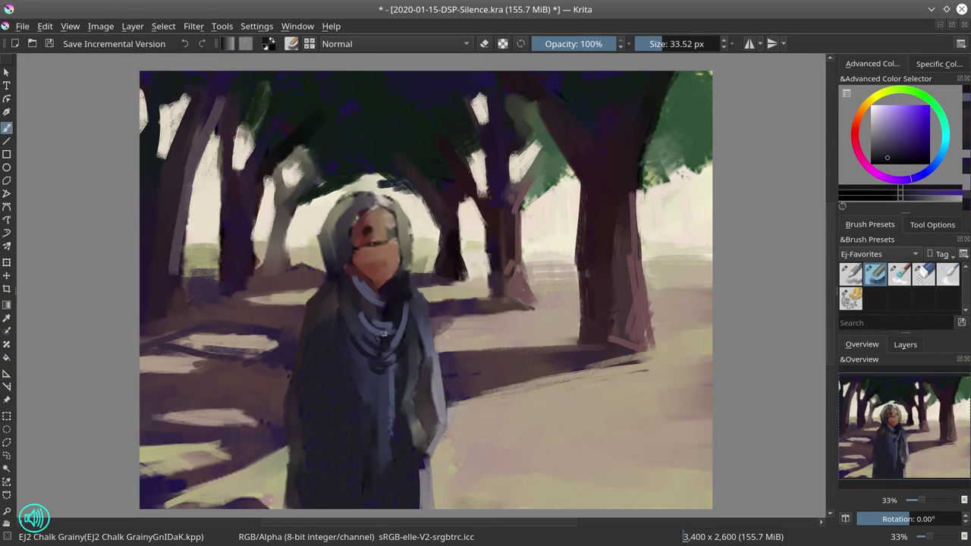
ctrl+click(347, 398)
drag(336, 344, 361, 399)
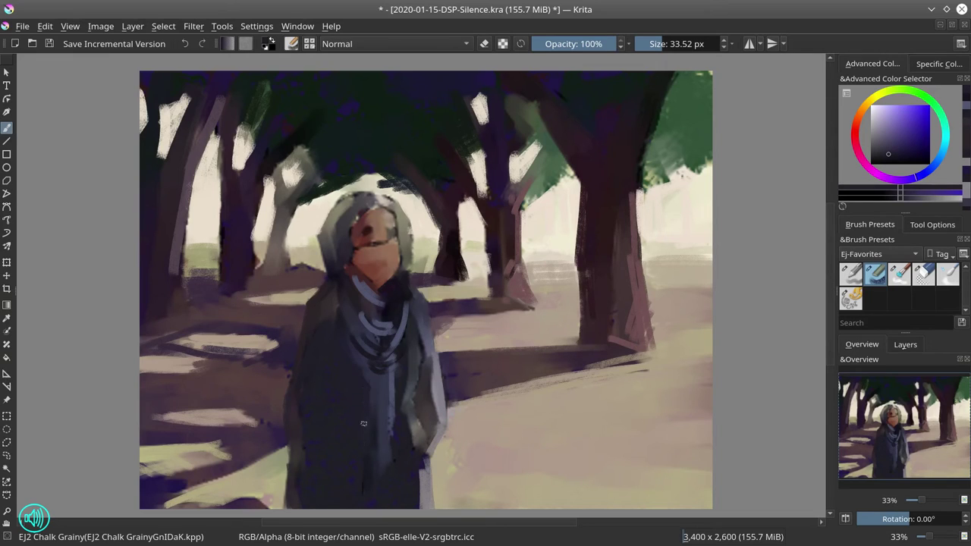
Add a dark fold down the scarf's hanging end and darken the coat just right of it with sampled navy
ctrl+click(378, 385)
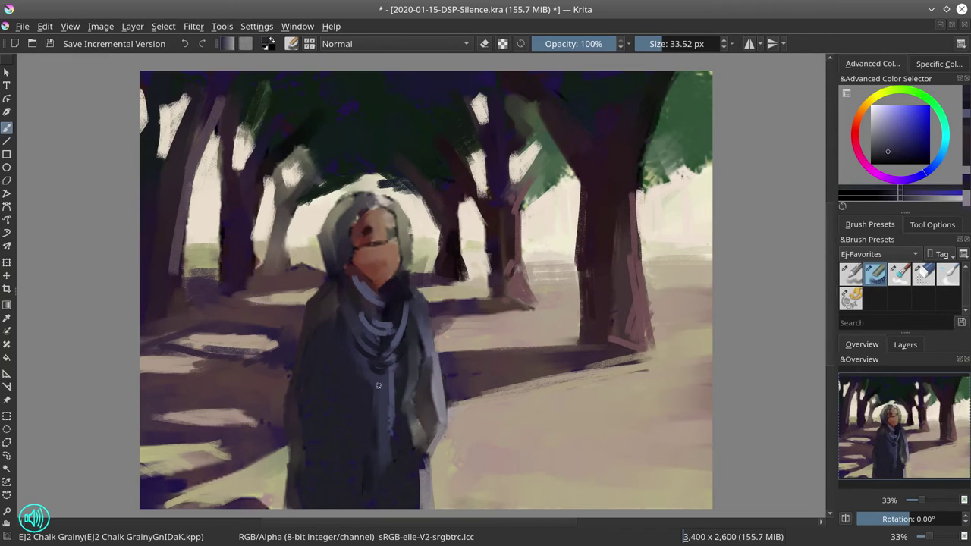
ctrl+click(385, 342)
drag(379, 376, 381, 436)
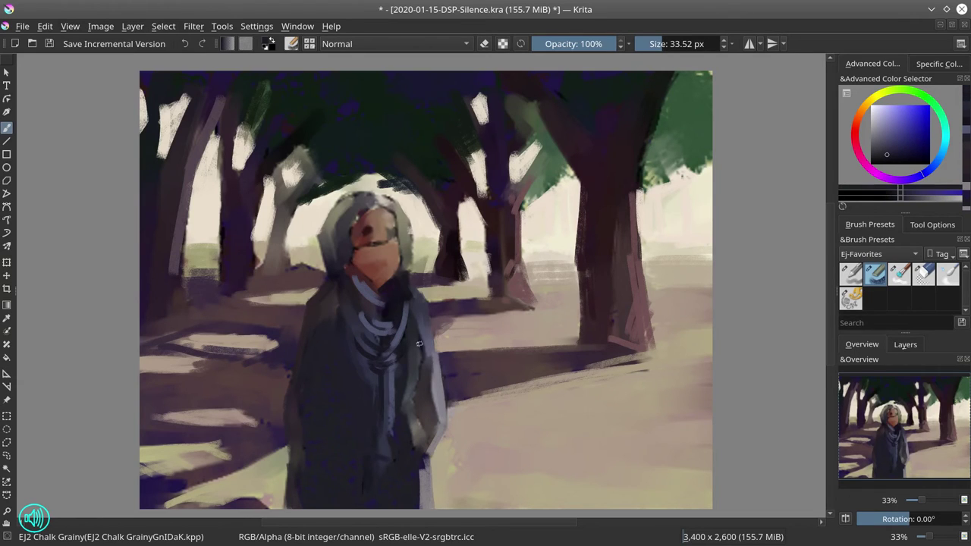
ctrl+click(400, 383)
drag(400, 368, 398, 400)
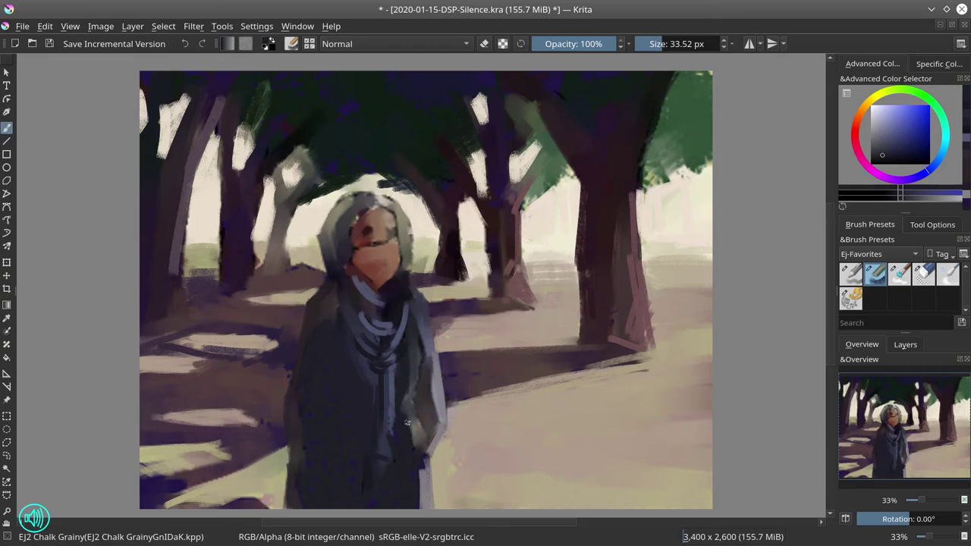
Paint pale lavender rim light along the right sleeve's edges and the scarf's hanging end, and save the painting
ctrl+click(428, 467)
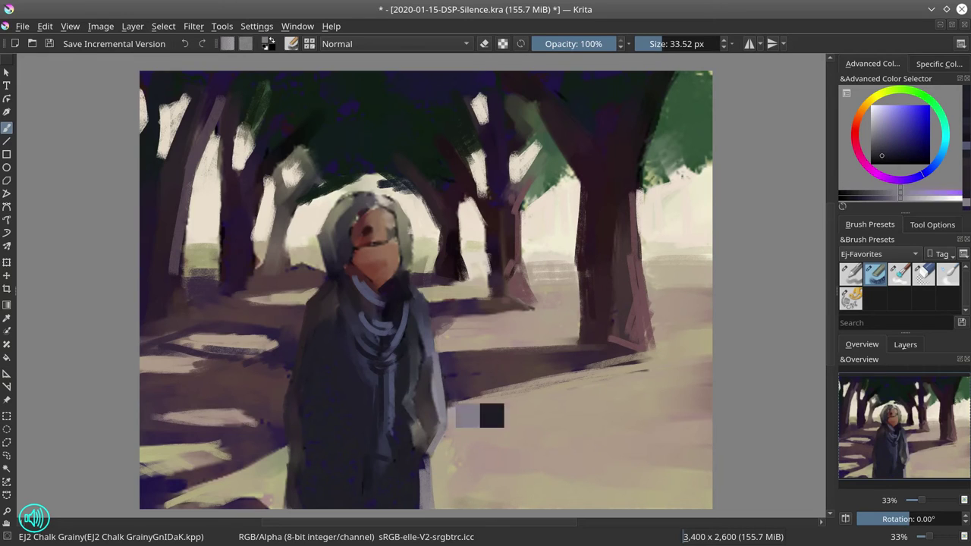
ctrl+click(709, 205)
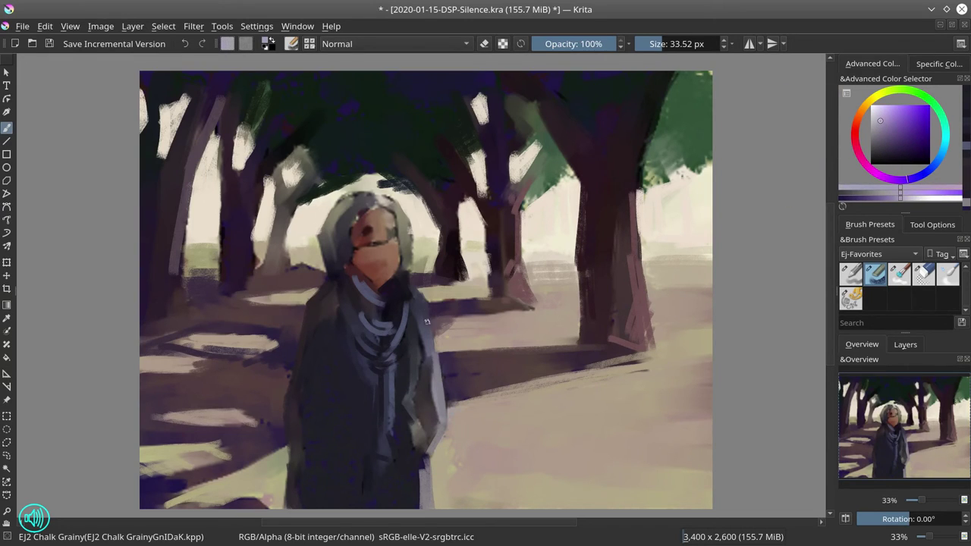
mouse_move(430, 339)
mouse_down()
mouse_move(444, 419)
mouse_move(423, 438)
mouse_up()
drag(415, 405, 416, 373)
drag(423, 432, 422, 452)
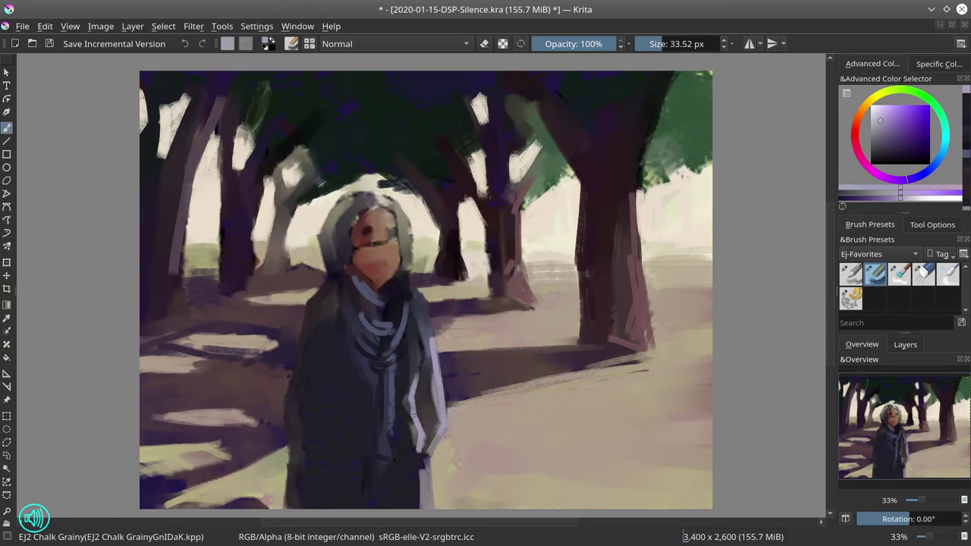
drag(393, 391, 393, 446)
click(49, 44)
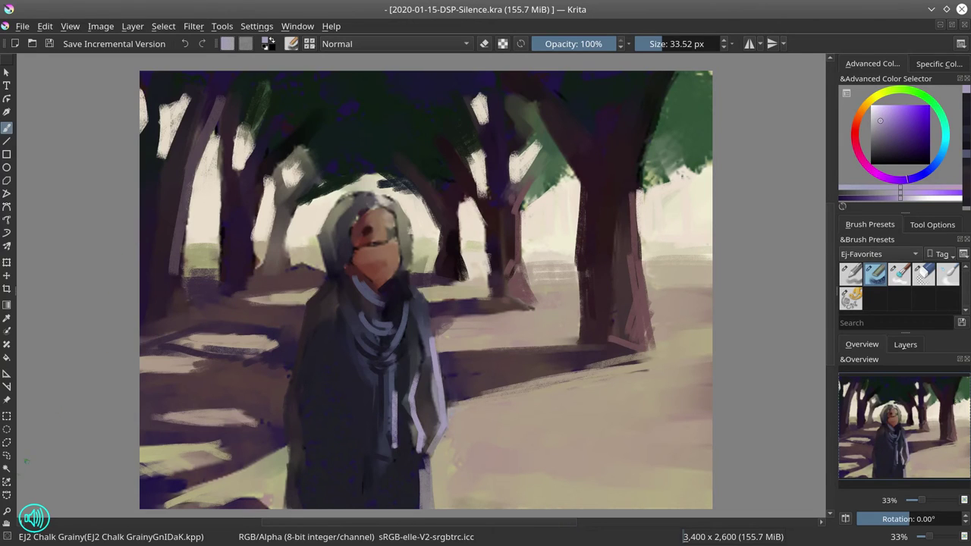
Draw a polygonal selection around the orange mask covering the figure's lower face
click(6, 442)
mouse_move(352, 249)
mouse_down()
mouse_move(352, 264)
mouse_move(380, 290)
mouse_move(400, 266)
mouse_move(399, 244)
mouse_up()
double_click(360, 245)
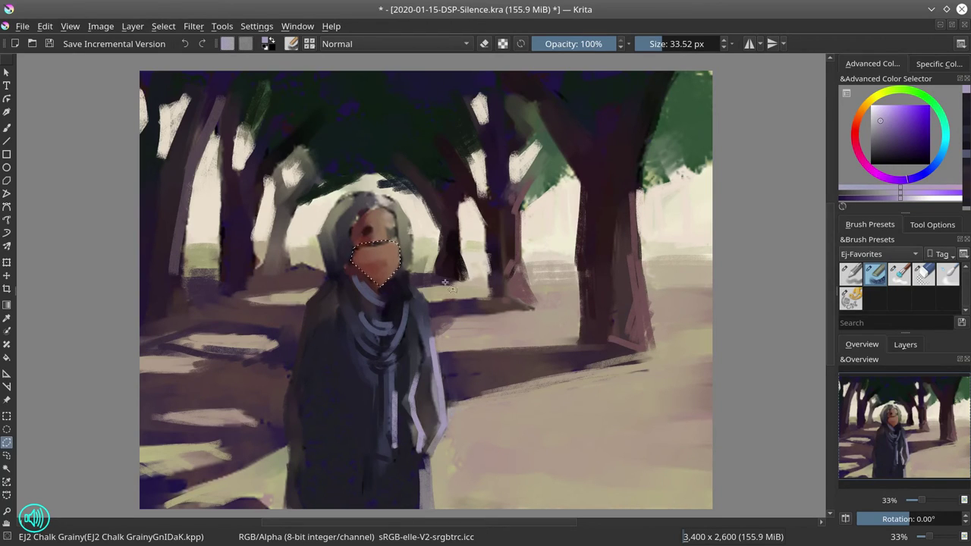
Recolour the selected mask green with an HSV/HSL Adjustment, setting hue to 69 and lightness to -44
click(193, 26)
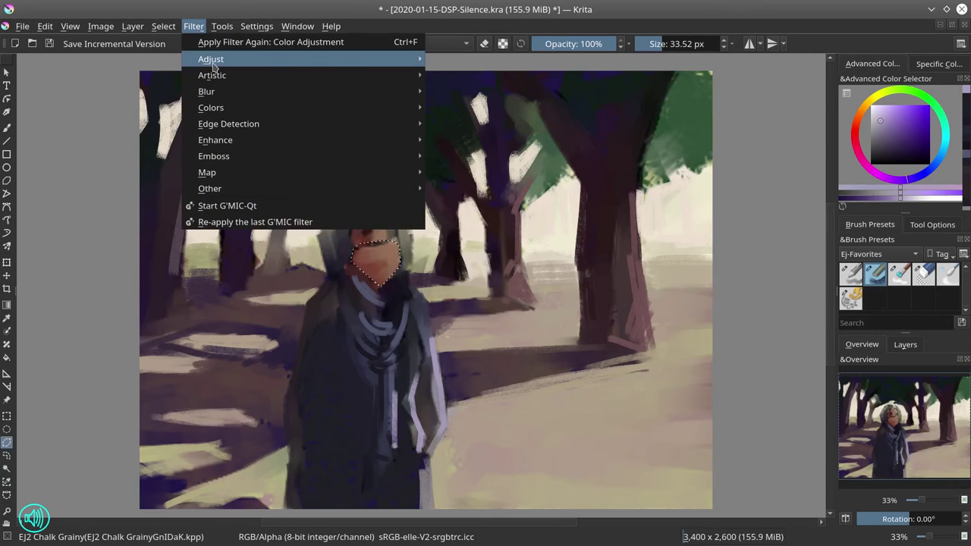
mouse_move(342, 59)
click(542, 173)
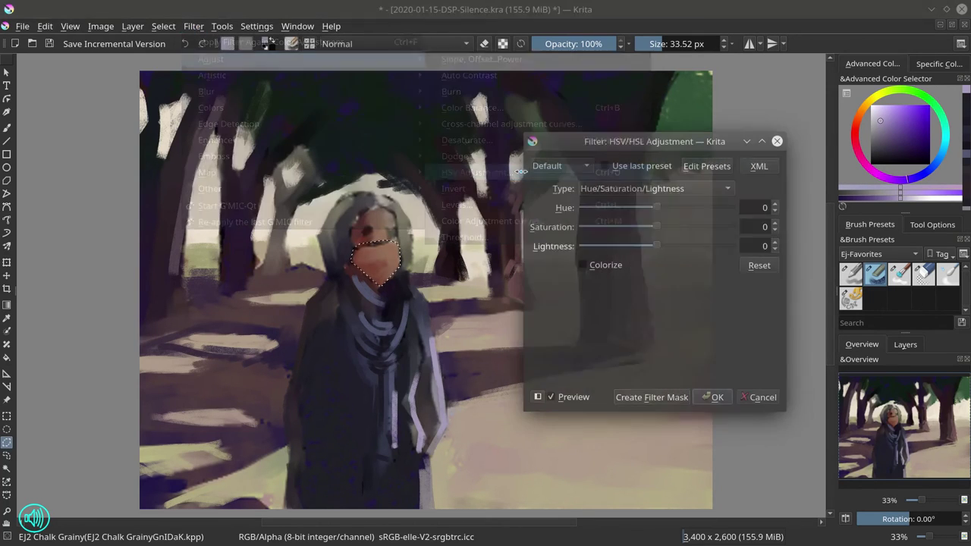
drag(657, 208, 687, 215)
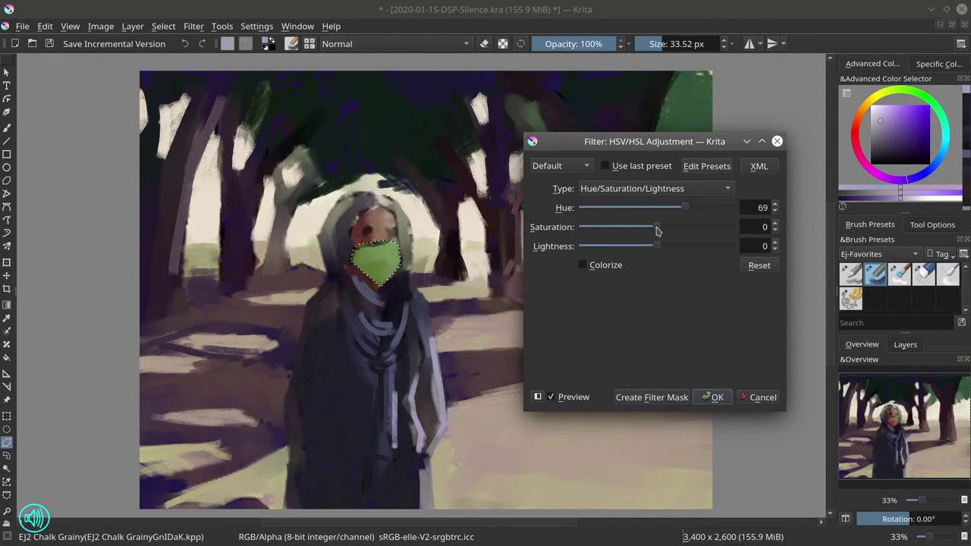
drag(657, 246, 622, 256)
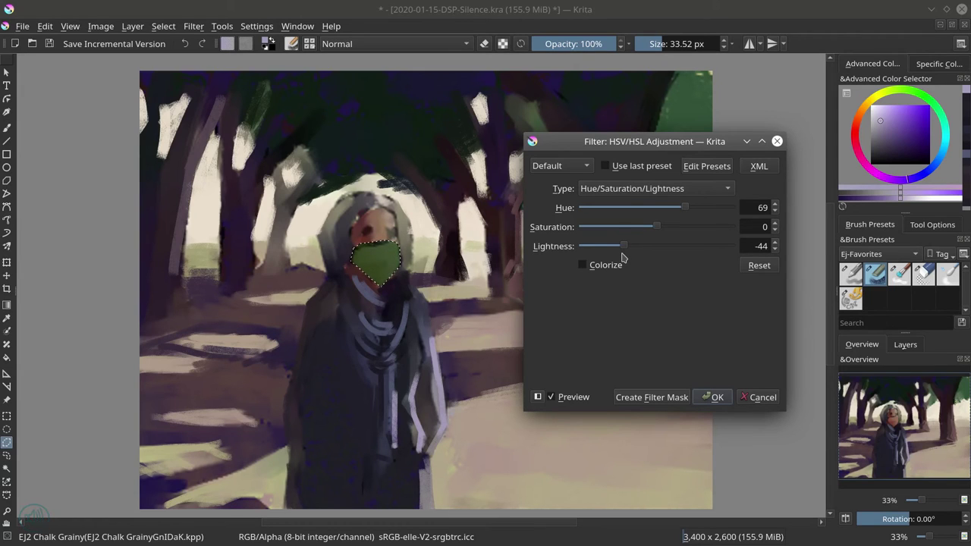
click(712, 397)
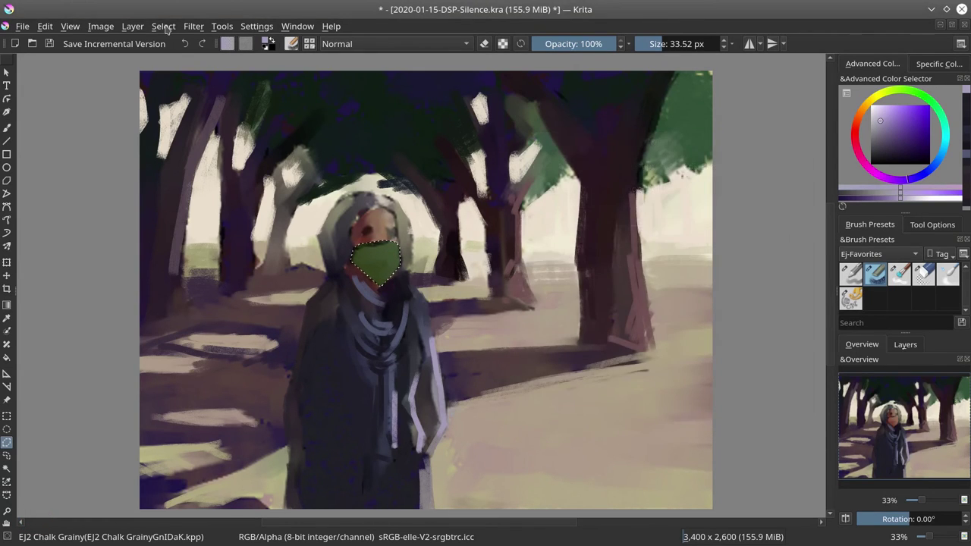
Deselect the mask and save the painting
click(163, 27)
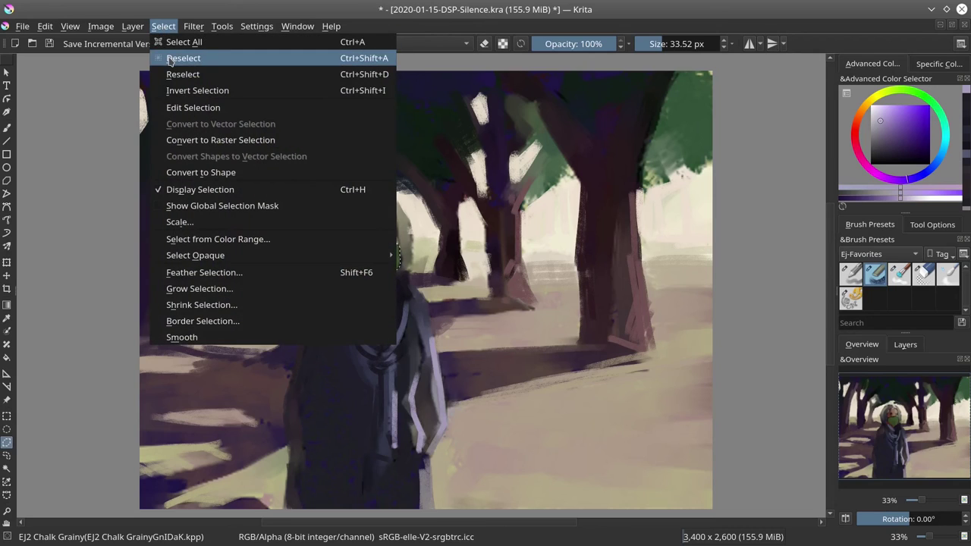
click(176, 59)
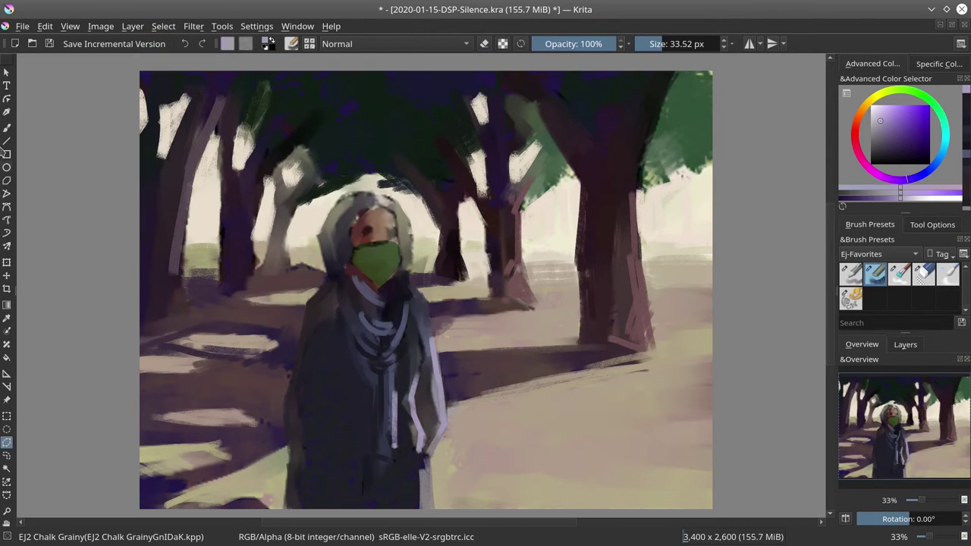
click(50, 43)
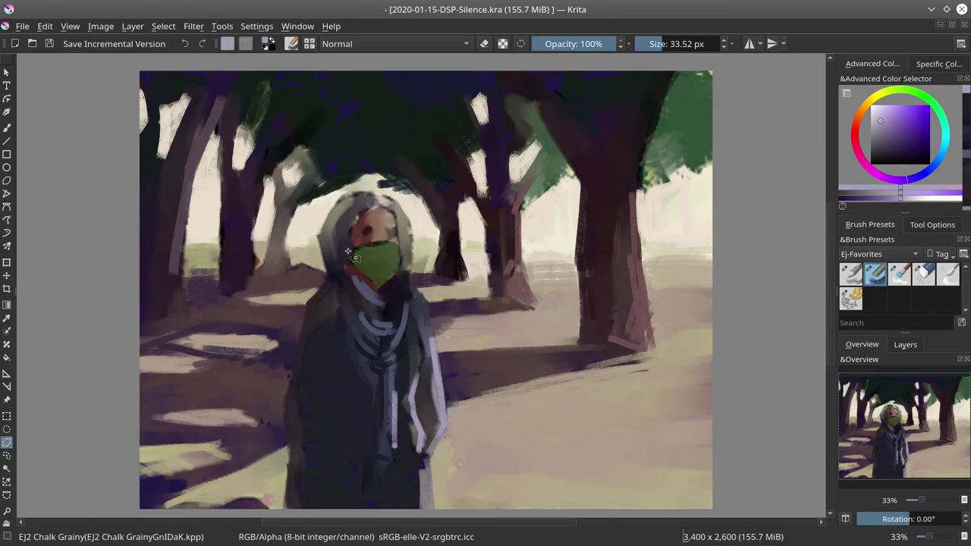
Reduce the brush to 22.22 px and smooth the outer contour and crown of the hair with sampled greys
key(b)
scroll(349, 240, up, 5)
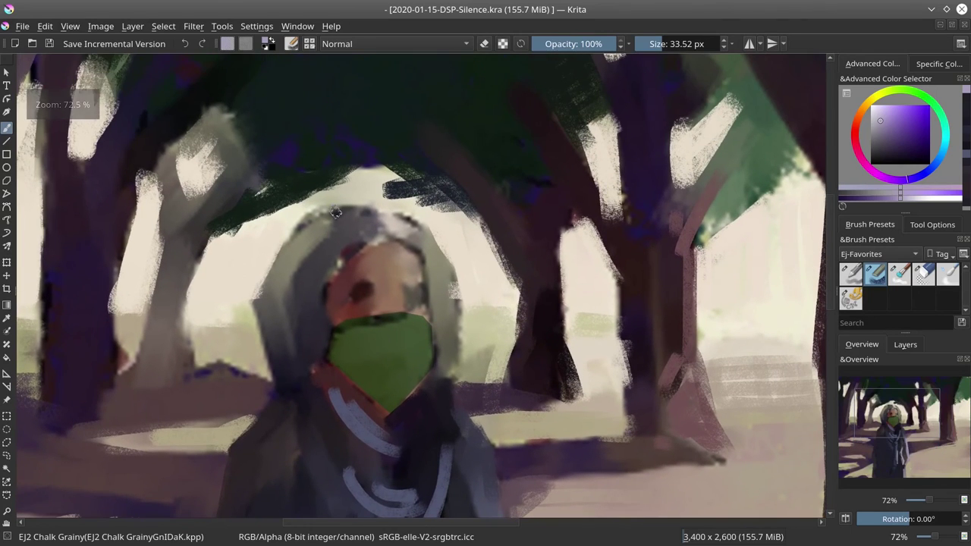
ctrl+click(330, 223)
mouse_move(328, 226)
shift+mouse_down()
mouse_move(326, 210)
mouse_move(404, 216)
mouse_move(345, 249)
mouse_move(389, 223)
mouse_move(423, 222)
mouse_move(431, 238)
mouse_move(410, 251)
mouse_move(424, 292)
shift+mouse_up()
ctrl+click(355, 229)
ctrl+click(409, 223)
ctrl+click(432, 235)
ctrl+click(422, 285)
Clean the forehead's edge with sampled skin tone and paint a dark grey hairline across the top of the face
ctrl+click(355, 271)
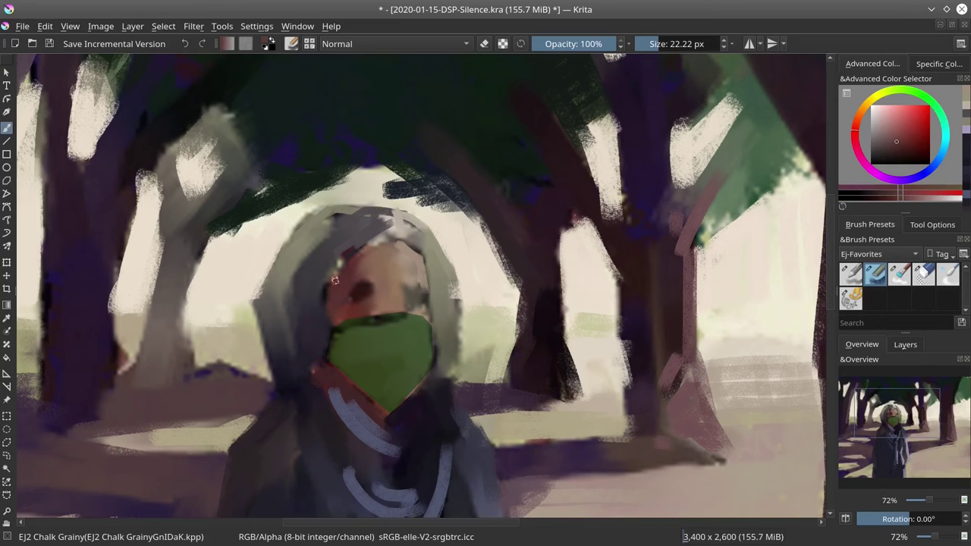
ctrl+click(359, 293)
ctrl+click(322, 307)
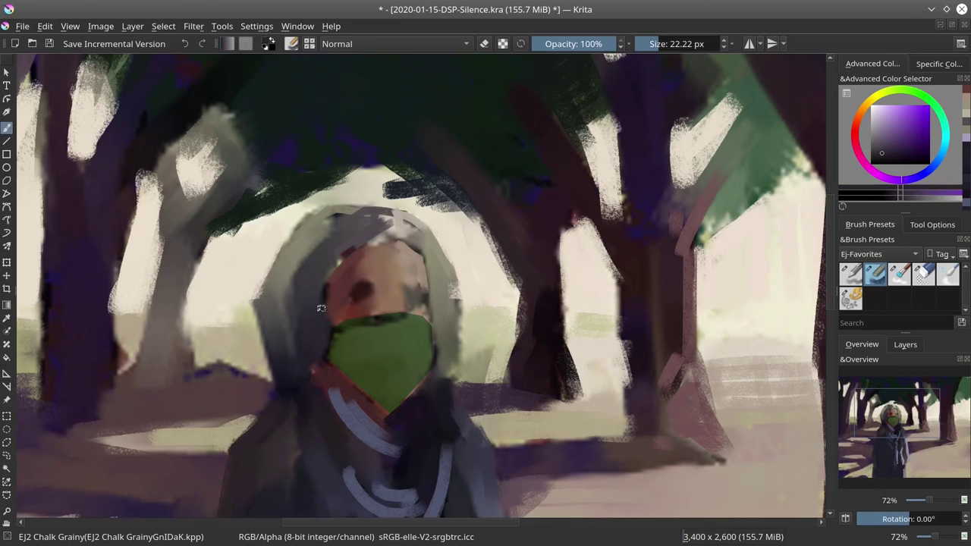
mouse_move(323, 302)
mouse_down()
mouse_move(331, 265)
mouse_move(414, 224)
mouse_move(396, 230)
mouse_move(430, 279)
mouse_up()
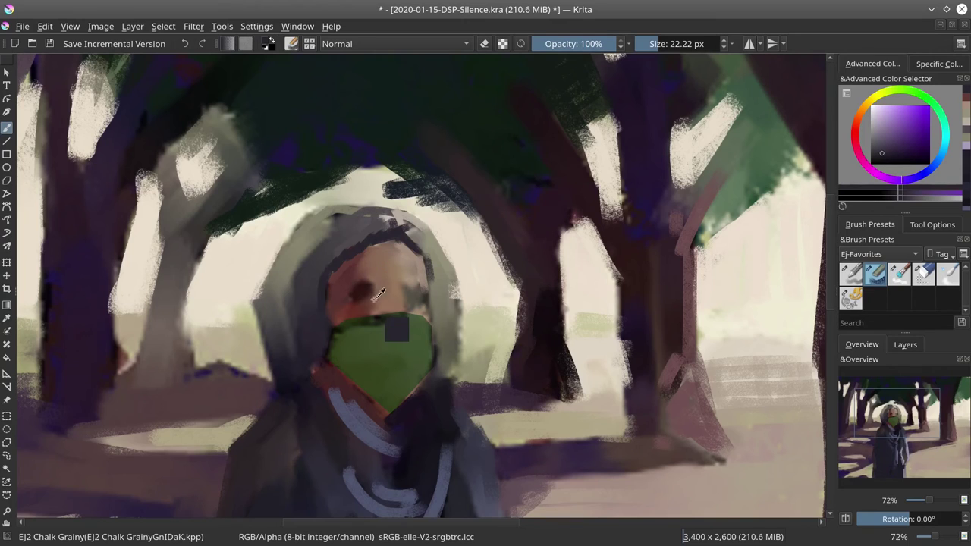
Paint both eye sockets in dark brown and refine the mask's upper edge and left side with sampled dark green
ctrl+click(358, 291)
mouse_move(350, 290)
mouse_down()
mouse_move(362, 300)
mouse_move(372, 291)
mouse_move(366, 303)
mouse_move(425, 294)
mouse_move(426, 277)
mouse_move(413, 307)
mouse_up()
ctrl+click(426, 271)
ctrl+click(401, 297)
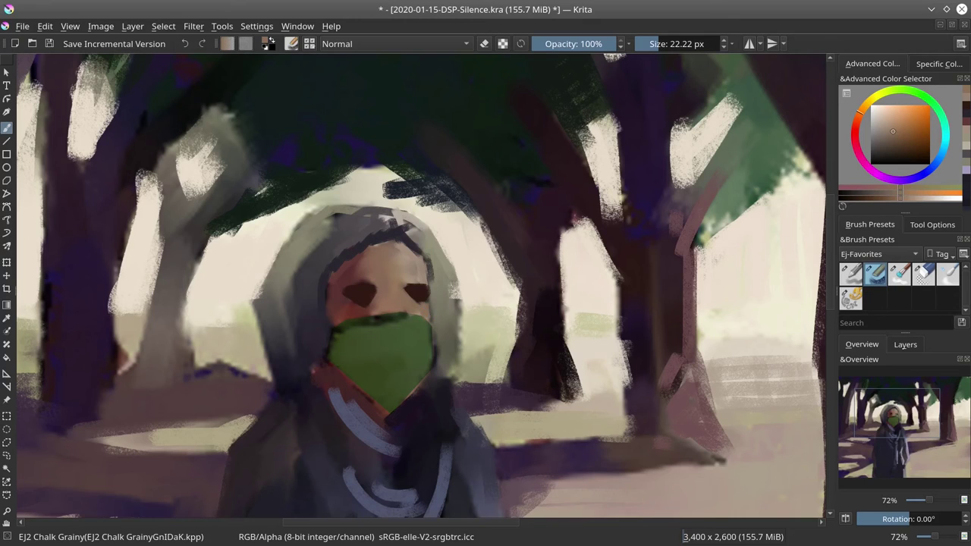
ctrl+click(352, 327)
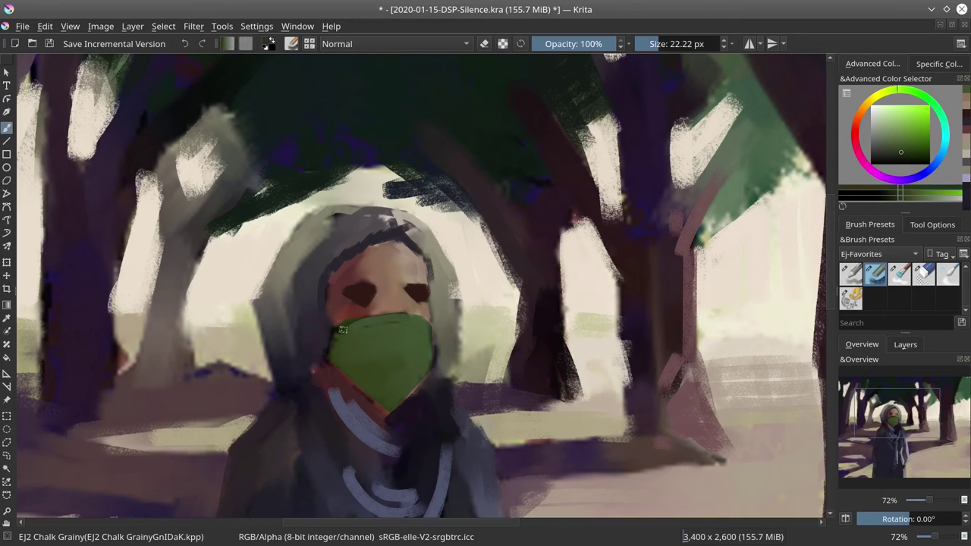
mouse_move(332, 344)
mouse_down()
mouse_move(350, 335)
mouse_move(353, 357)
mouse_move(362, 355)
mouse_up()
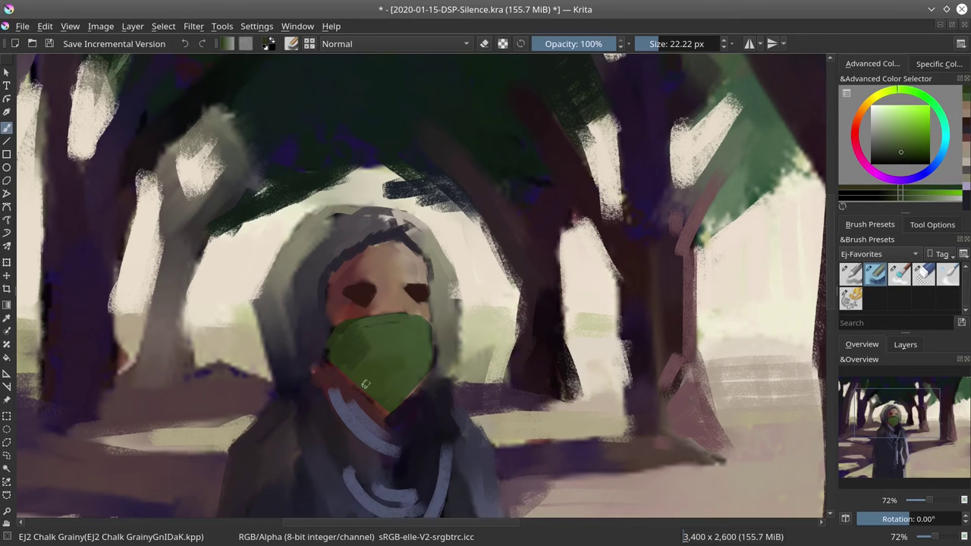
Extend the hair left of the face down to the shoulder with sampled greys, finishing with dark flicked ends
ctrl+click(321, 347)
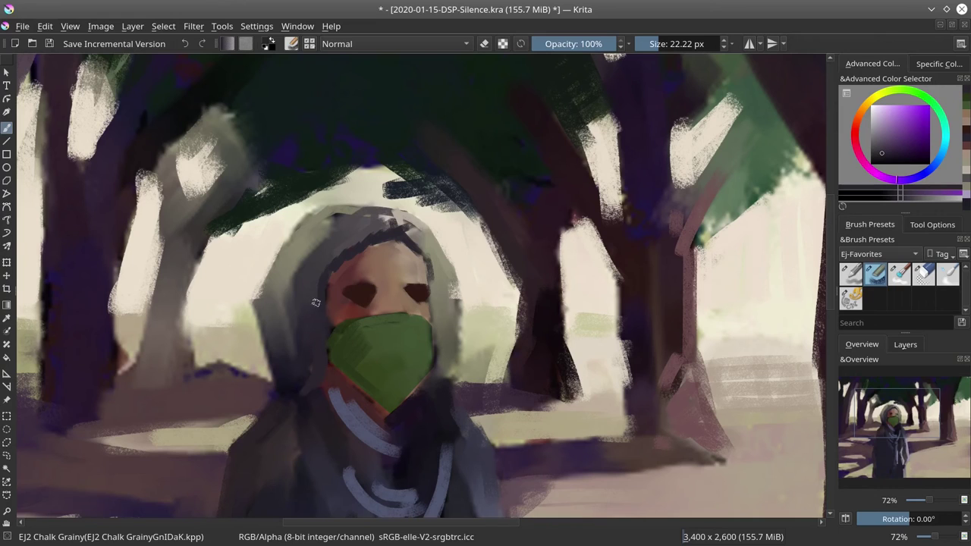
ctrl+click(279, 286)
mouse_move(278, 260)
mouse_down()
mouse_move(271, 394)
mouse_move(288, 375)
mouse_move(289, 386)
mouse_move(301, 378)
mouse_move(297, 389)
mouse_move(368, 378)
mouse_move(289, 392)
mouse_move(301, 374)
mouse_move(285, 400)
mouse_move(332, 370)
mouse_up()
ctrl+click(269, 313)
ctrl+click(290, 352)
ctrl+click(423, 411)
mouse_move(275, 396)
mouse_down()
mouse_move(284, 390)
mouse_move(276, 387)
mouse_up()
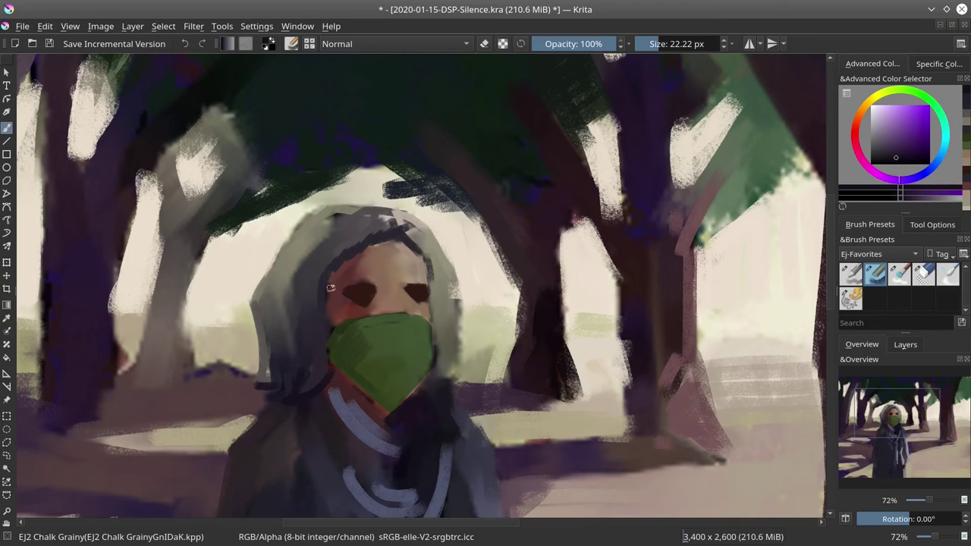
Paint dark strands framing both sides of the face, running down beside the mask
mouse_move(331, 288)
mouse_down()
mouse_move(332, 331)
mouse_move(286, 343)
mouse_move(292, 372)
mouse_up()
mouse_move(418, 250)
mouse_down()
mouse_move(435, 282)
mouse_move(438, 333)
mouse_up()
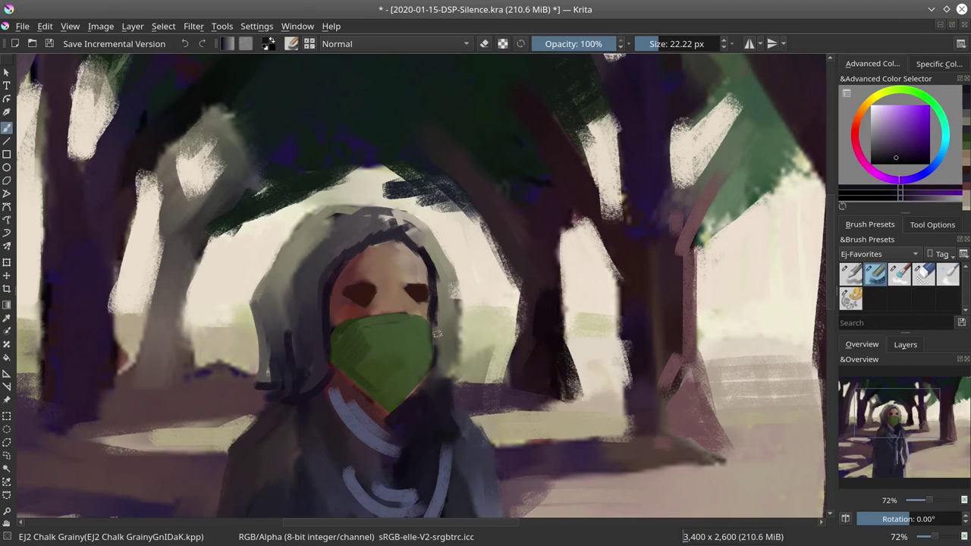
mouse_move(442, 285)
mouse_down()
mouse_move(444, 347)
mouse_move(438, 376)
mouse_up()
Add light grey-green outer locks flaring toward the shoulder on the right side of the hair
ctrl+click(457, 280)
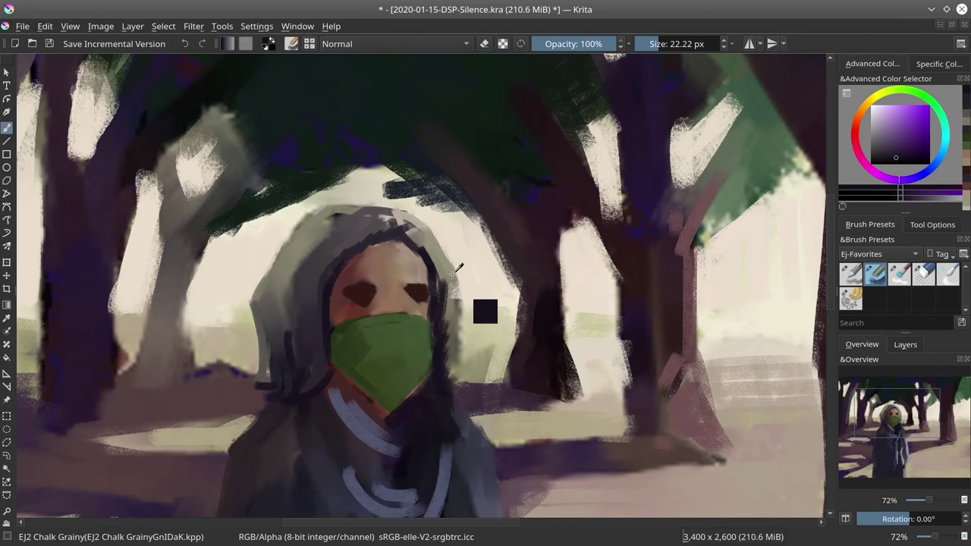
drag(456, 281, 474, 304)
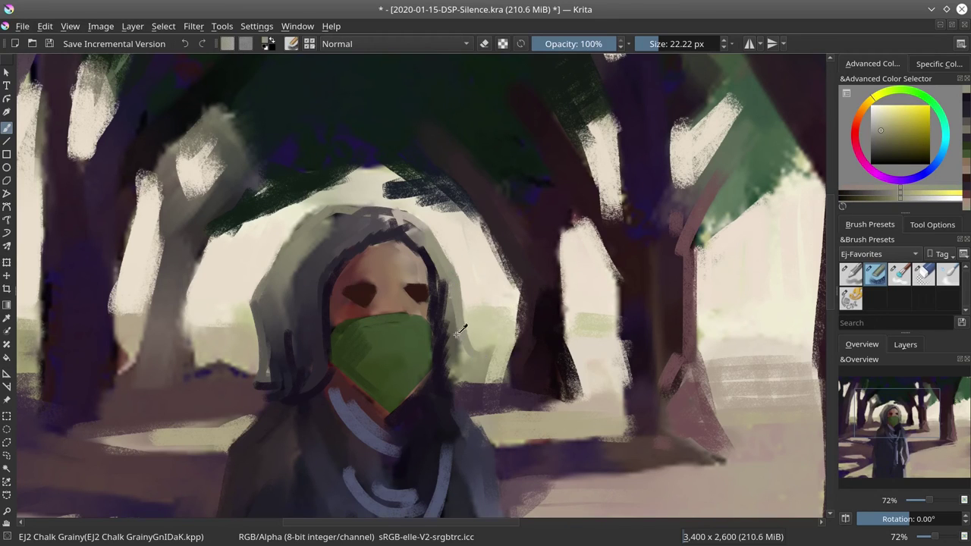
ctrl+click(455, 333)
drag(451, 351, 469, 369)
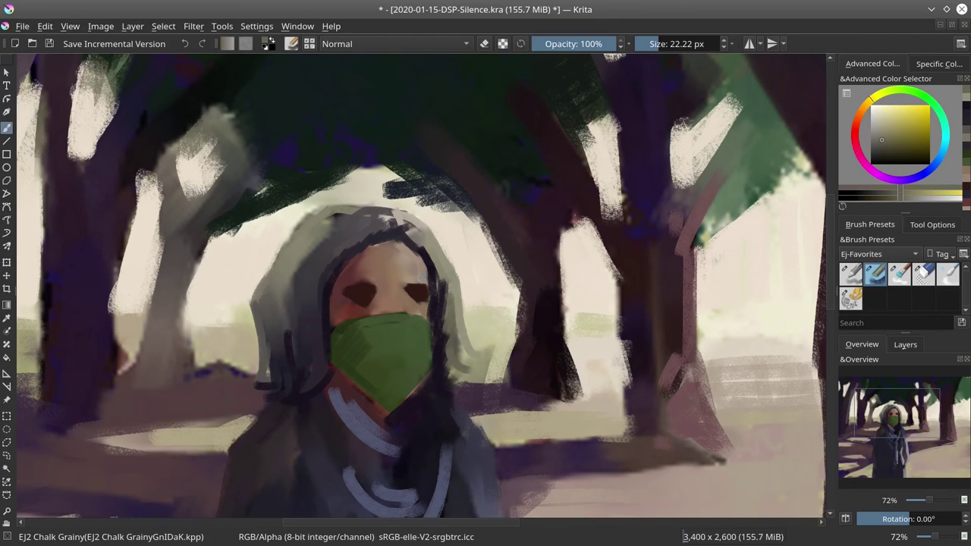
Reshape the edges of the eye sockets and the nose area with sampled skin tones
ctrl+click(379, 305)
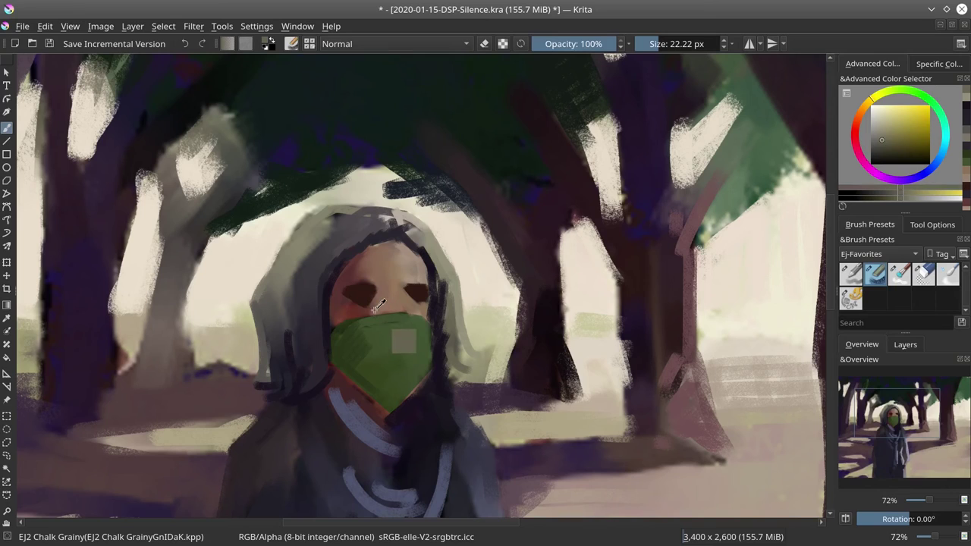
ctrl+click(380, 280)
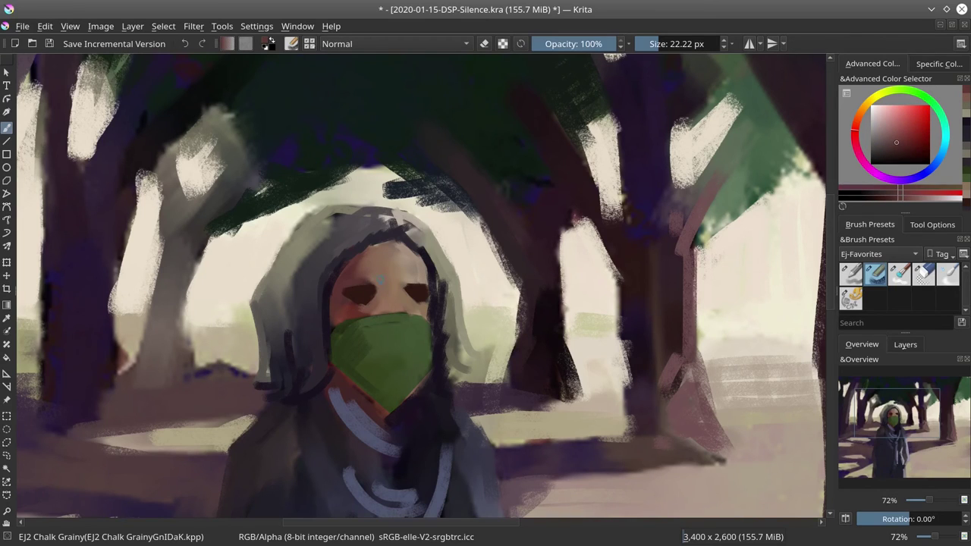
ctrl+click(422, 263)
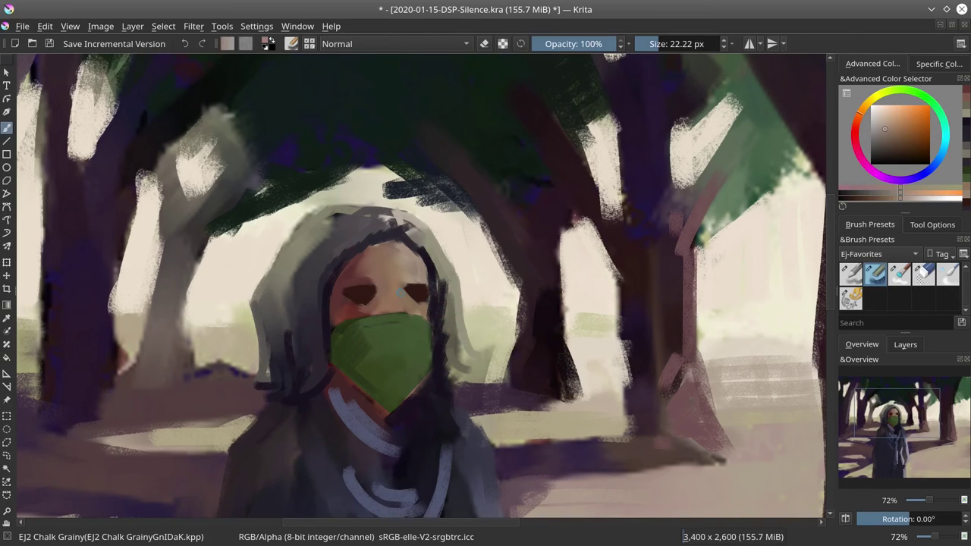
drag(404, 291, 404, 303)
Reduce the brush to 17.27 px and paint reddish and light skin tones beneath and beside the right eye
ctrl+click(395, 302)
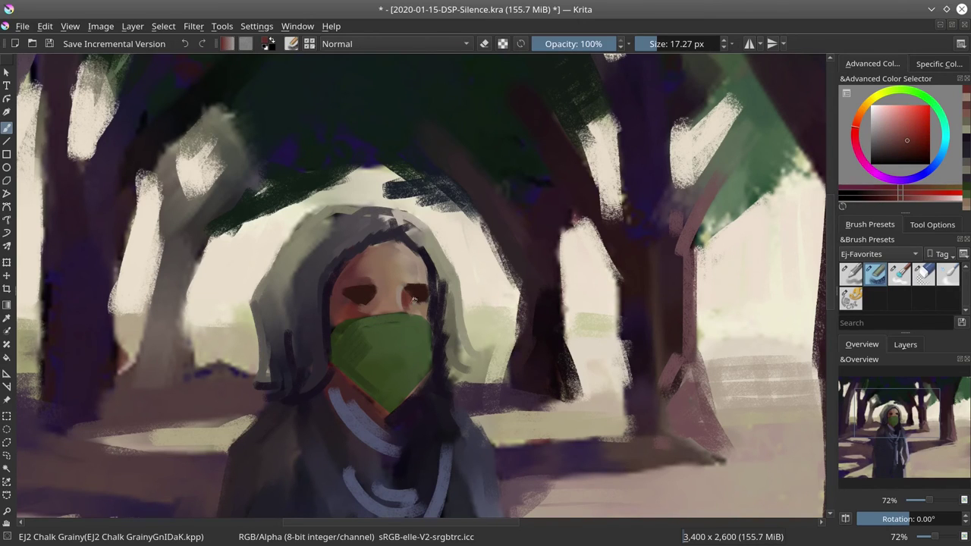
ctrl+click(422, 262)
ctrl+click(426, 308)
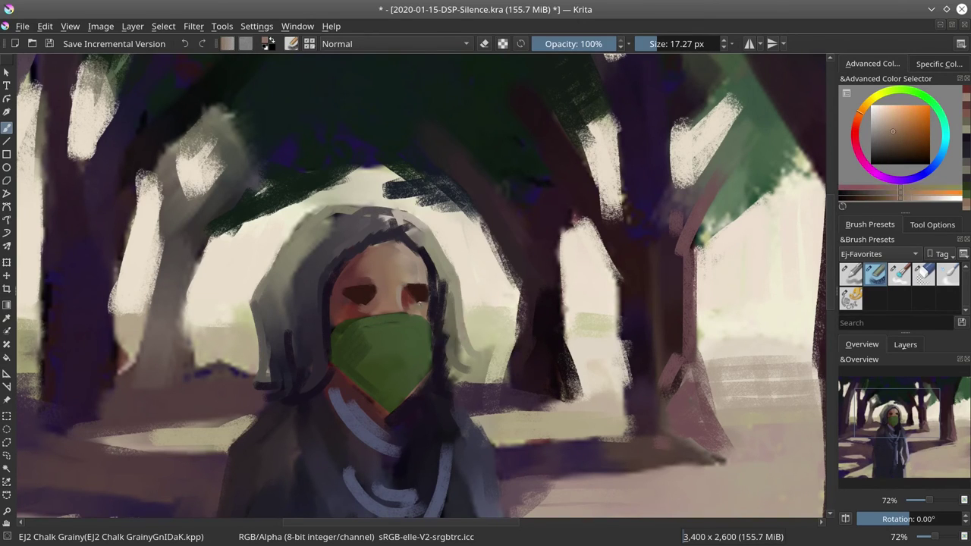
mouse_move(412, 303)
mouse_down()
mouse_move(424, 301)
mouse_move(429, 319)
mouse_up()
ctrl+click(420, 271)
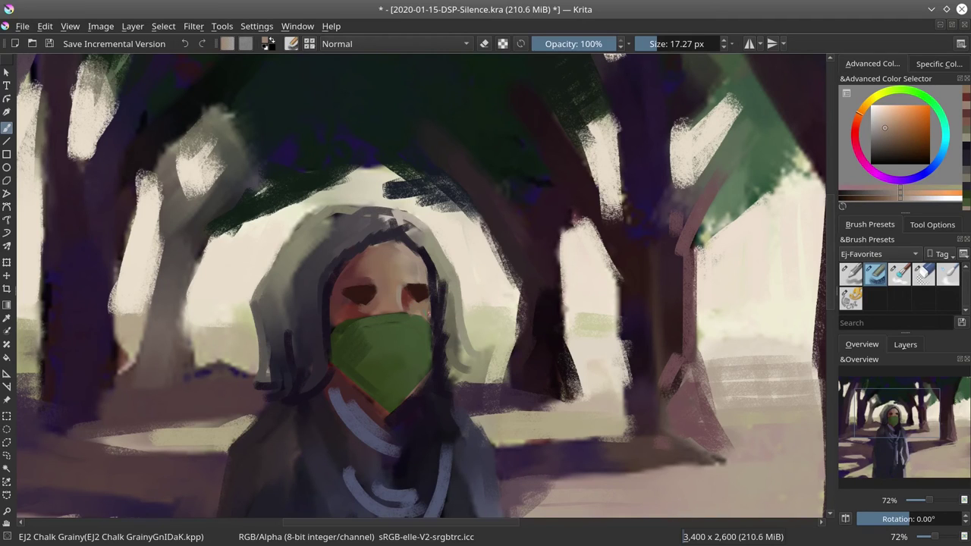
click(425, 301)
drag(427, 270, 431, 297)
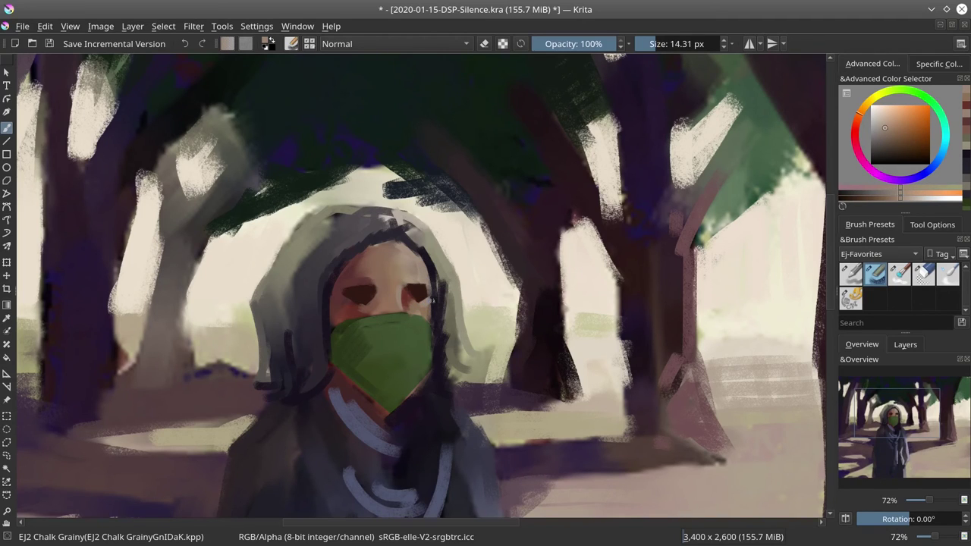
Reduce the brush to 10.86 px and sharpen the right eye's upper edge with sampled dark brown
key(bracketleft)
key(bracketleft)
ctrl+click(424, 290)
drag(427, 290, 424, 286)
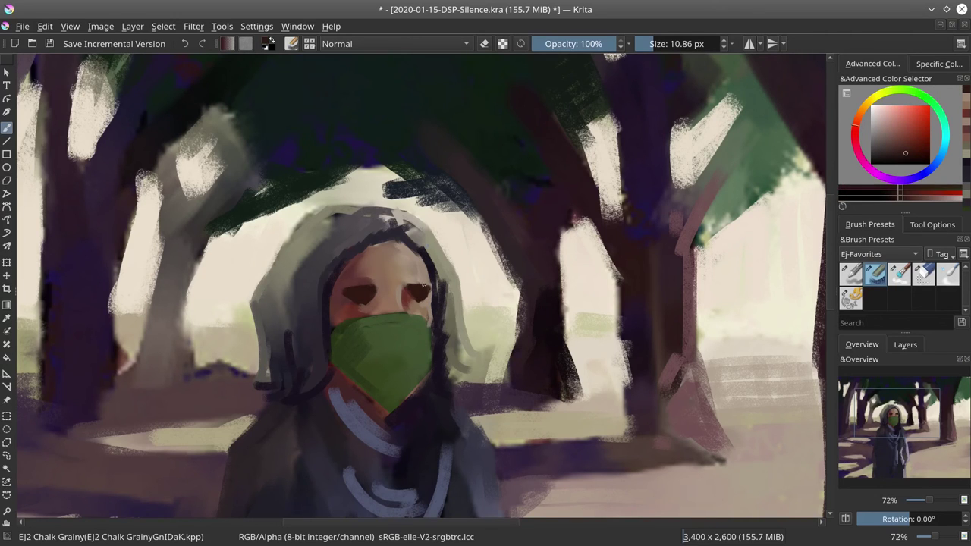
Mirror the canvas view and paint pale green highlights along the mask's lit left edge with a 20.72 px brush
key(m)
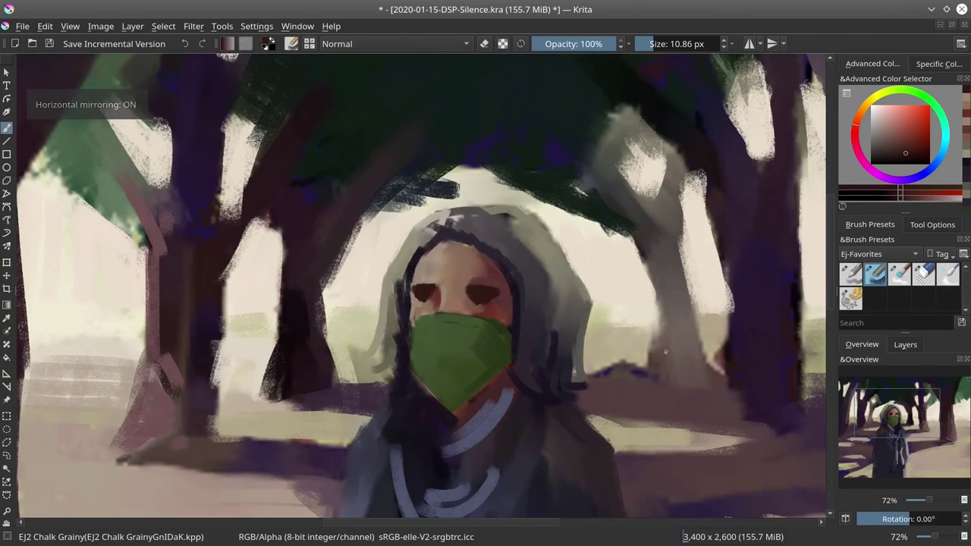
ctrl+click(436, 319)
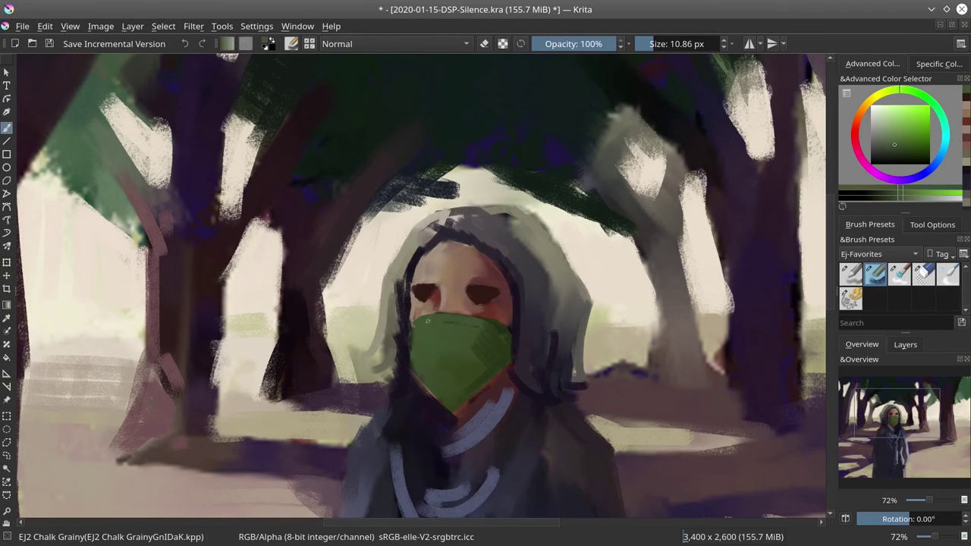
key(bracketright)
click(885, 127)
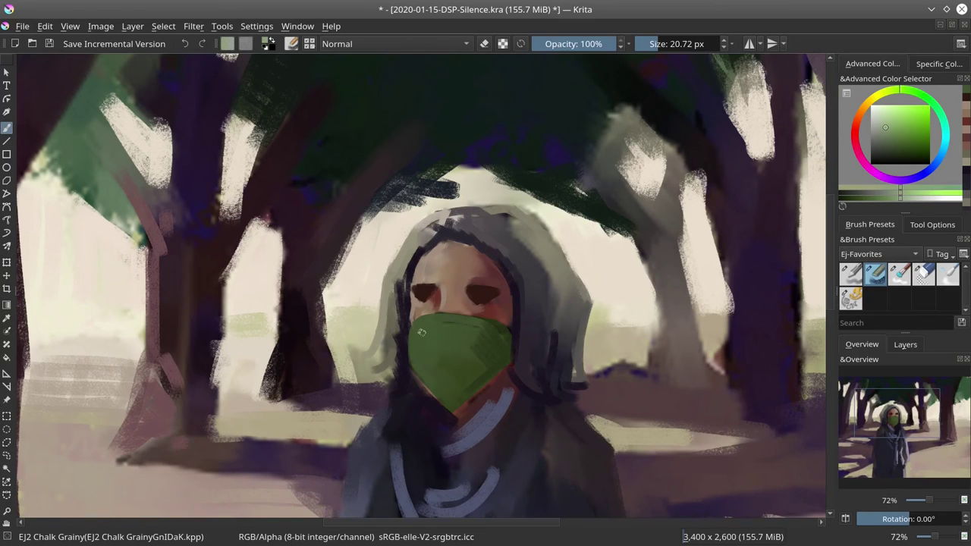
drag(417, 326, 415, 379)
drag(410, 330, 442, 399)
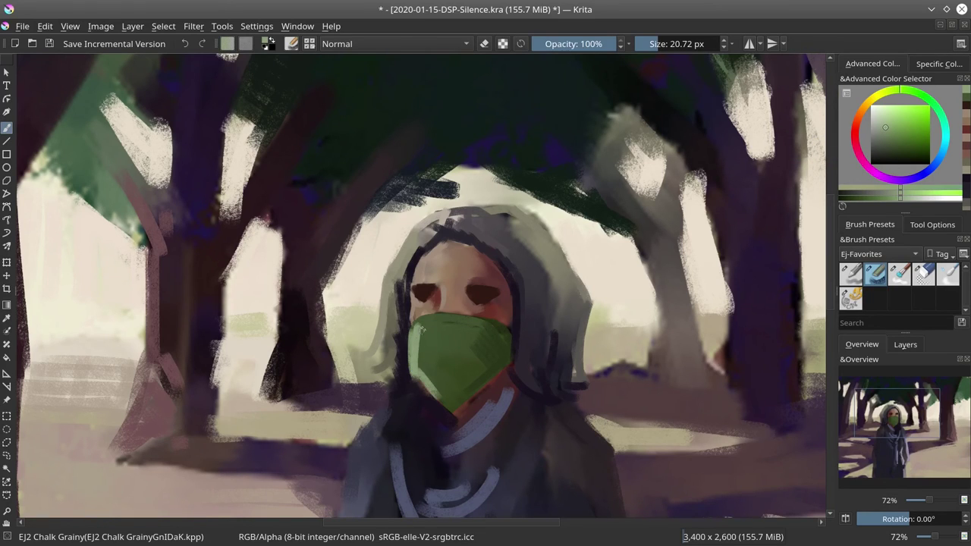
mouse_move(422, 331)
mouse_down()
mouse_move(430, 377)
mouse_move(424, 320)
mouse_up()
ctrl+click(397, 400)
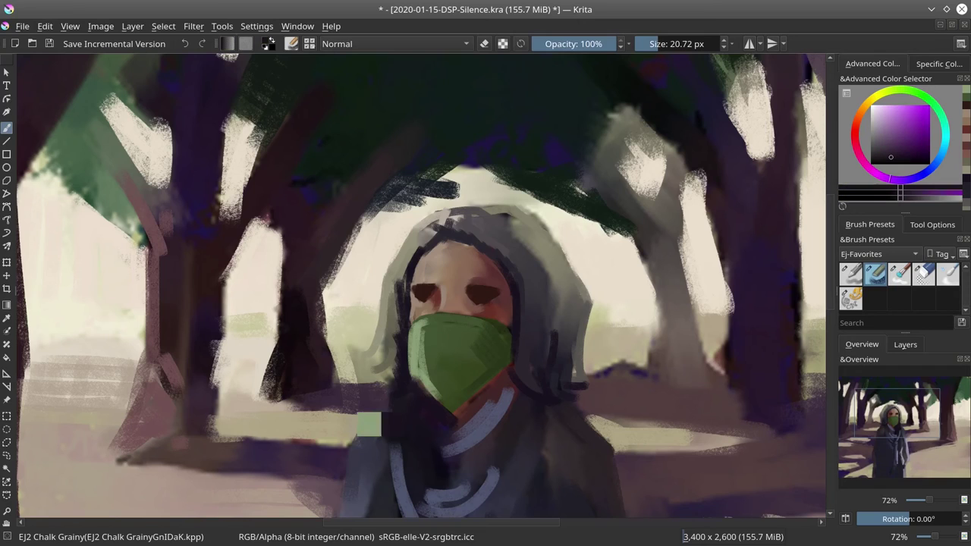
Darken the hair along the mask's lower edge with a dark purple stroke, and save the document
drag(410, 364, 426, 398)
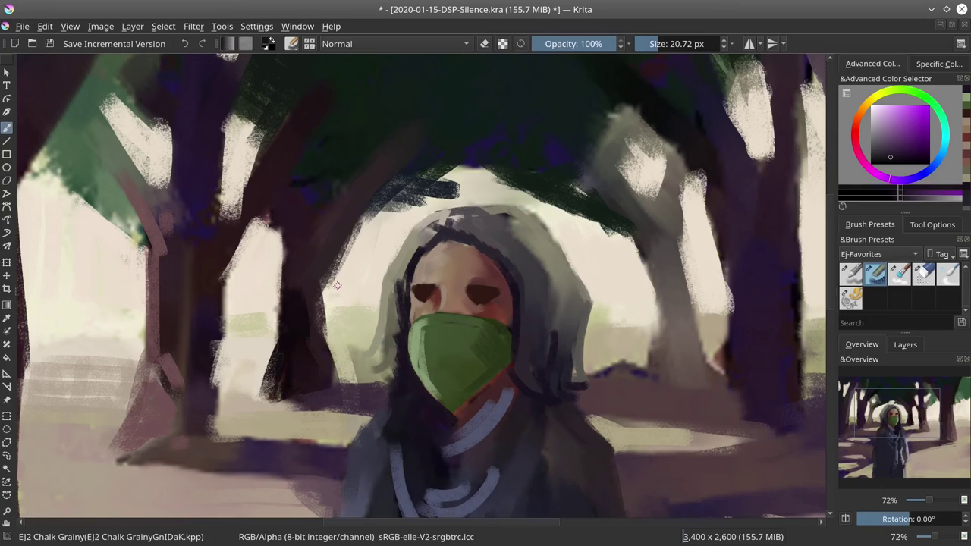
click(50, 44)
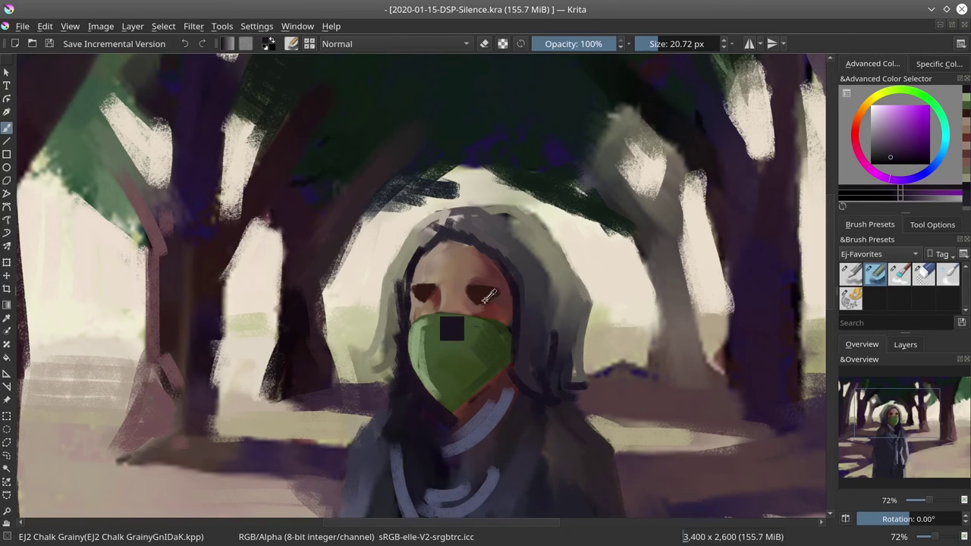
Paint darker shapes inside both eyes in near-black purple with the brush reduced to 10.12 px
click(878, 159)
drag(478, 299, 492, 292)
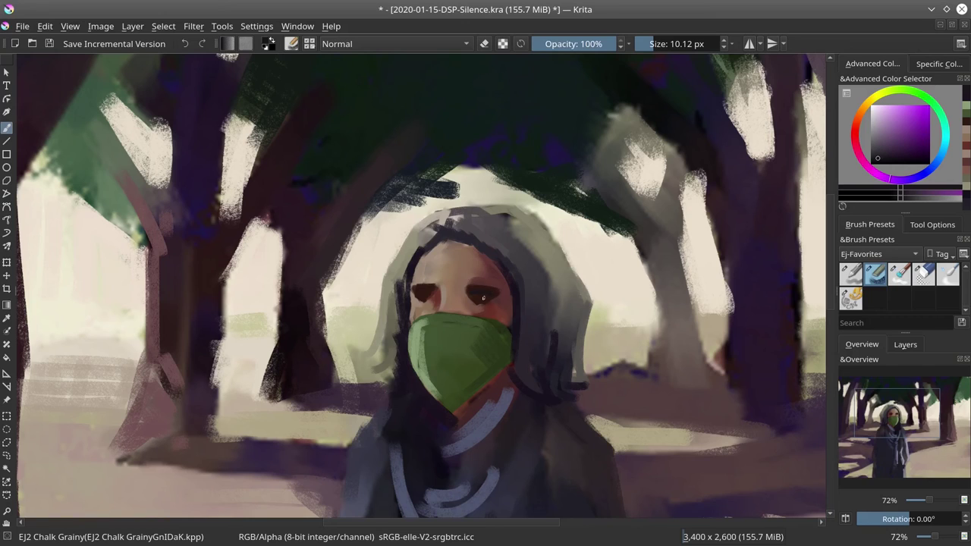
drag(487, 294, 492, 294)
drag(433, 293, 431, 296)
Reshape the skin around both eyes with sampled reddish and light tones, enlarging the brush to 21.02 px
ctrl+click(501, 306)
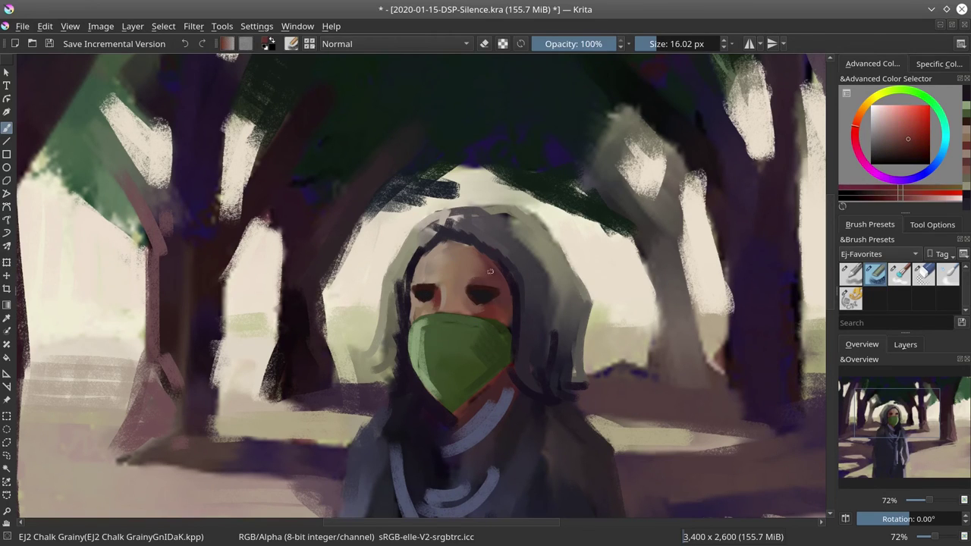
drag(489, 304, 459, 310)
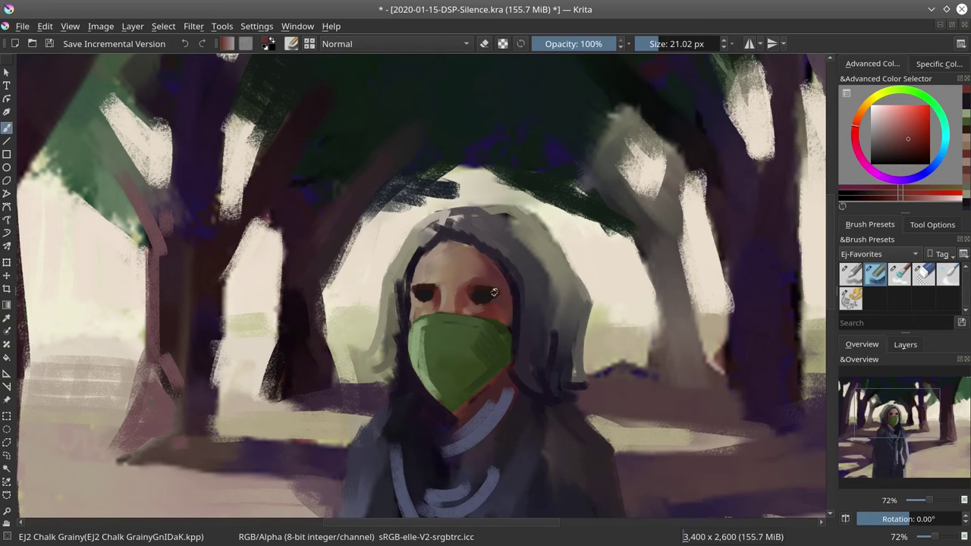
ctrl+click(480, 311)
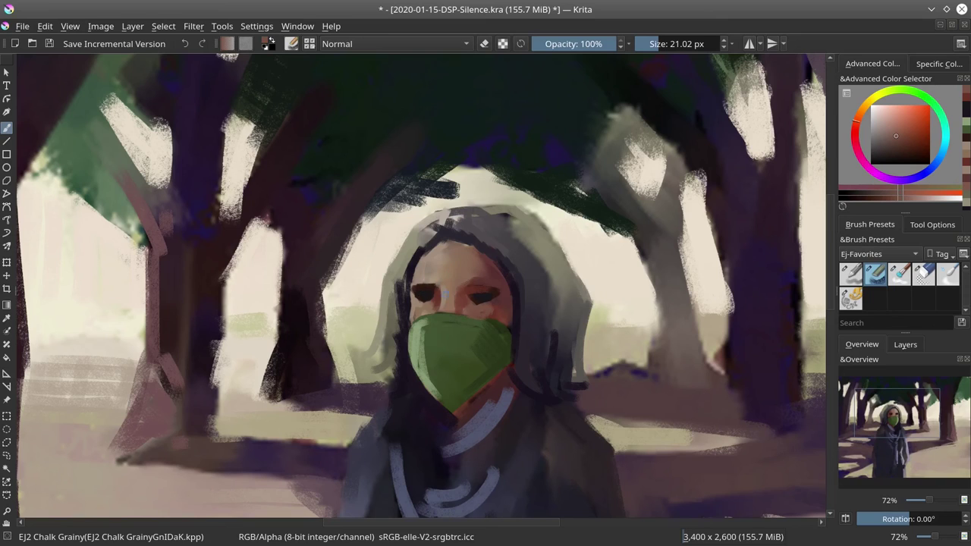
ctrl+click(442, 290)
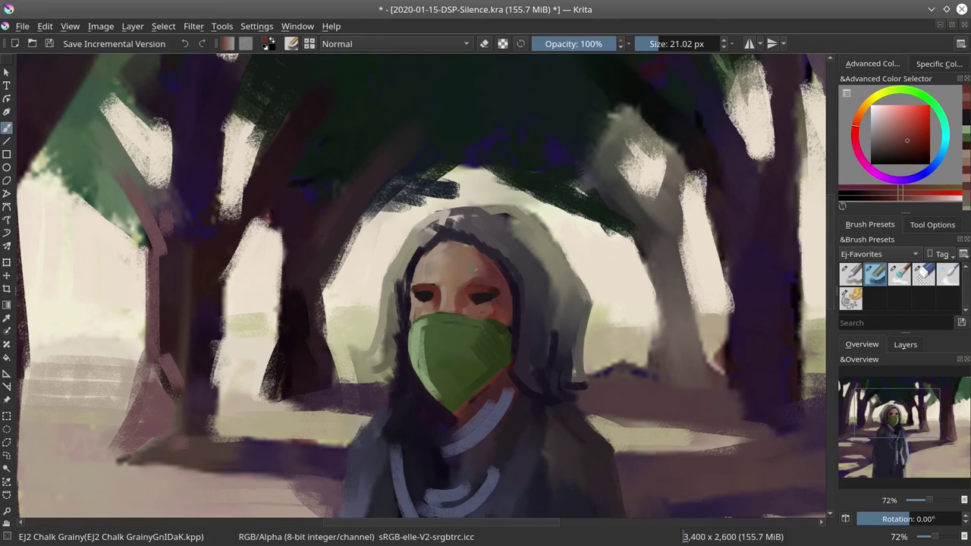
Paint both eyebrows in sampled near-black purple with a 12.13 px brush
ctrl+click(487, 296)
shift+drag(489, 296, 493, 292)
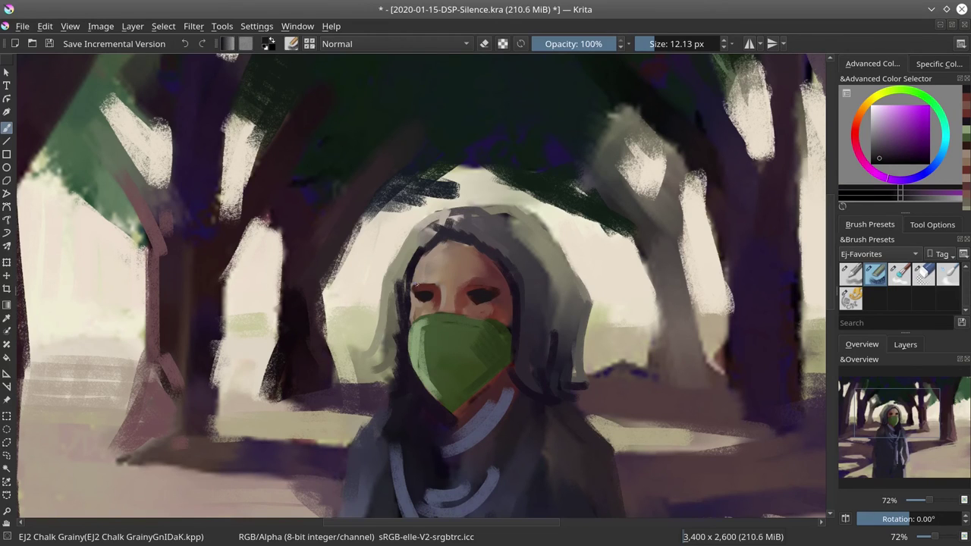
drag(414, 285, 497, 280)
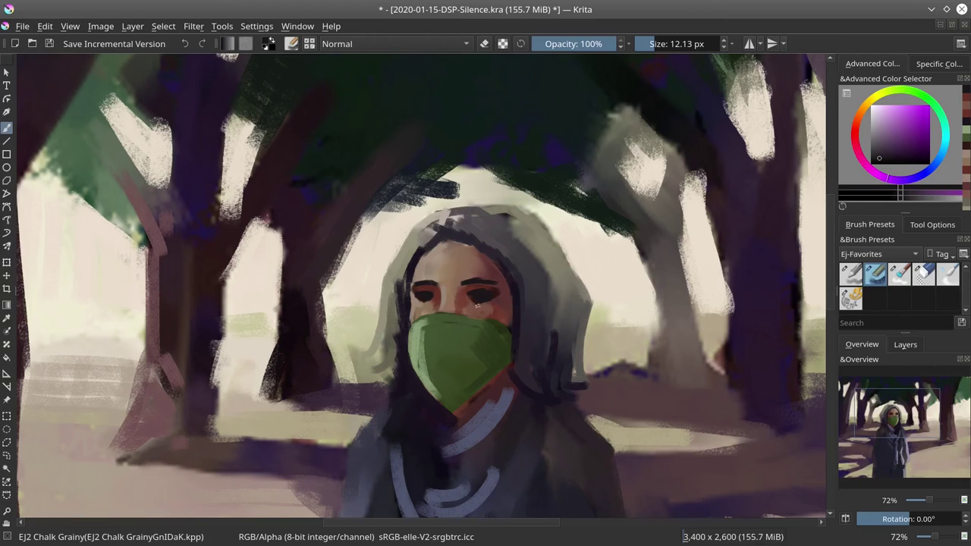
Add pale beige highlights to both eyes and turn off the canvas mirroring
ctrl+click(420, 309)
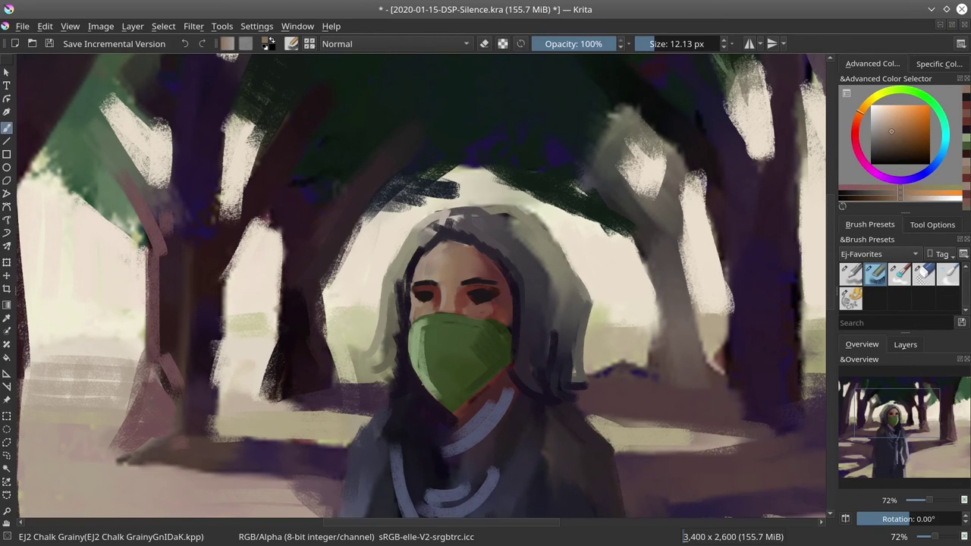
click(884, 117)
click(486, 295)
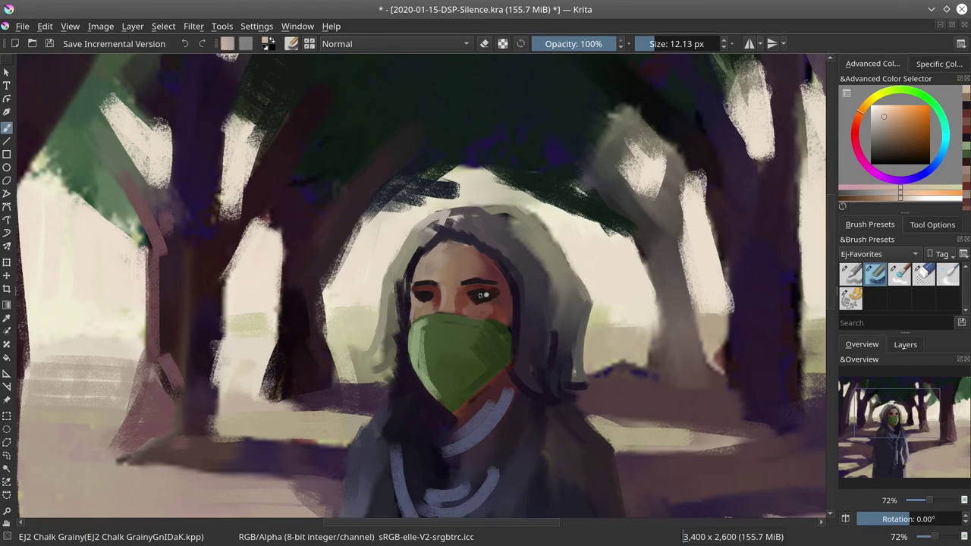
click(428, 295)
click(846, 520)
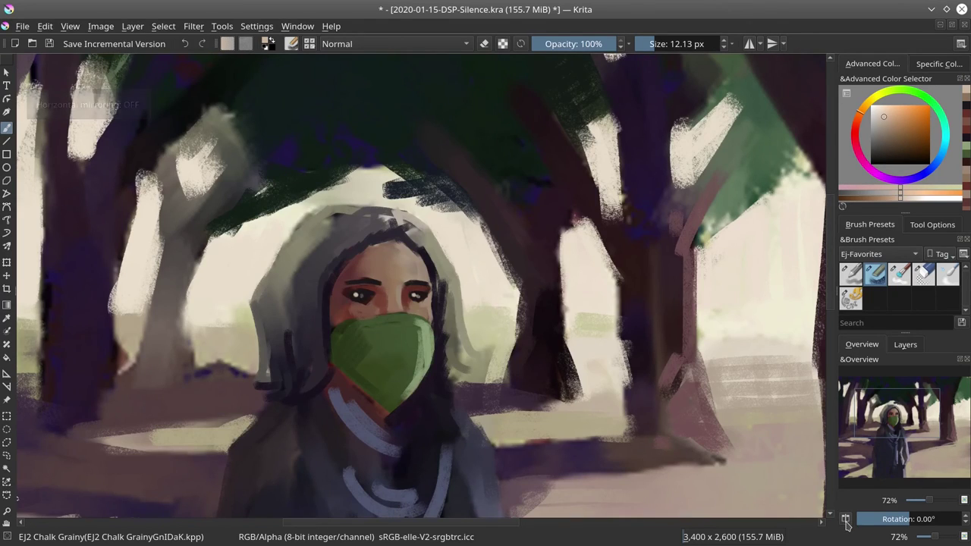
Refine the hood's outer edge with a sampled grey-green tone and save the document
key(ctrl)
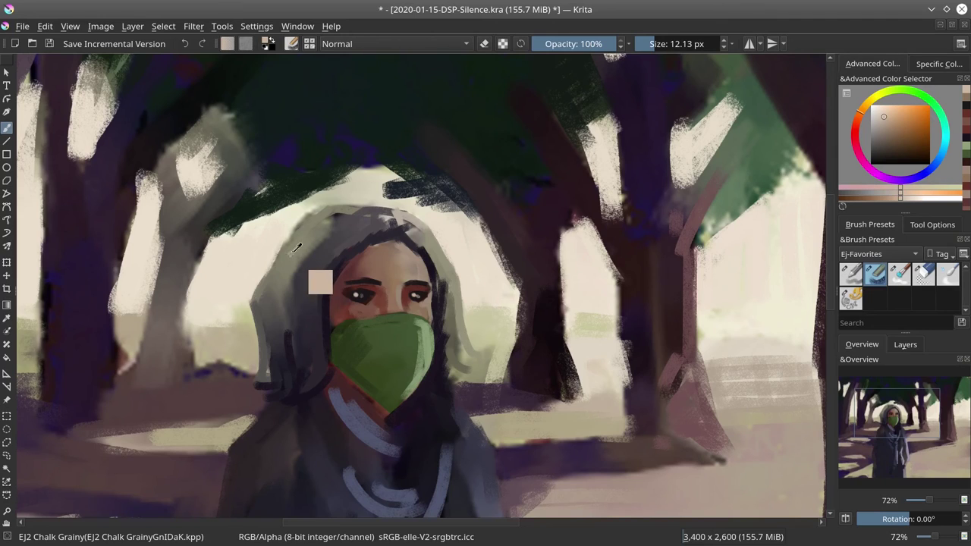
ctrl+click(293, 253)
drag(268, 275, 329, 200)
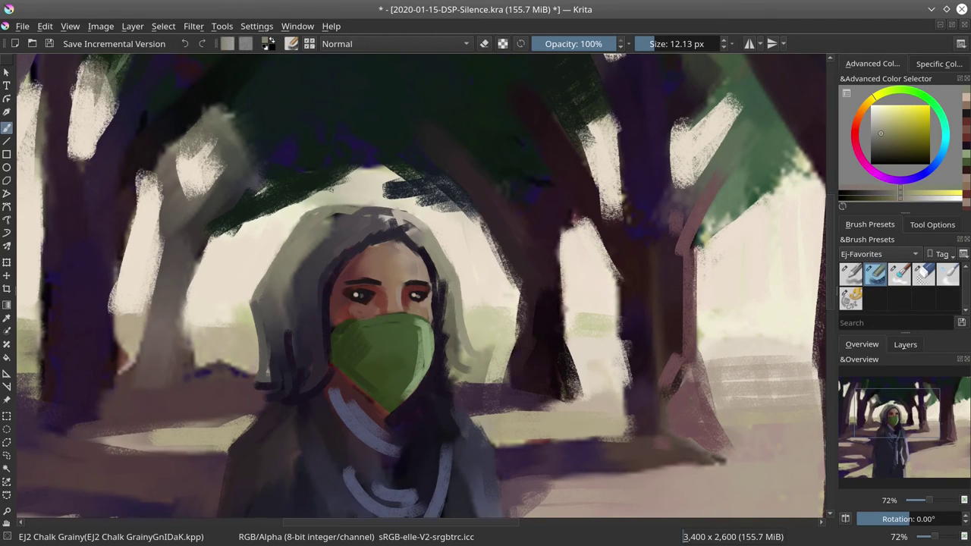
click(49, 44)
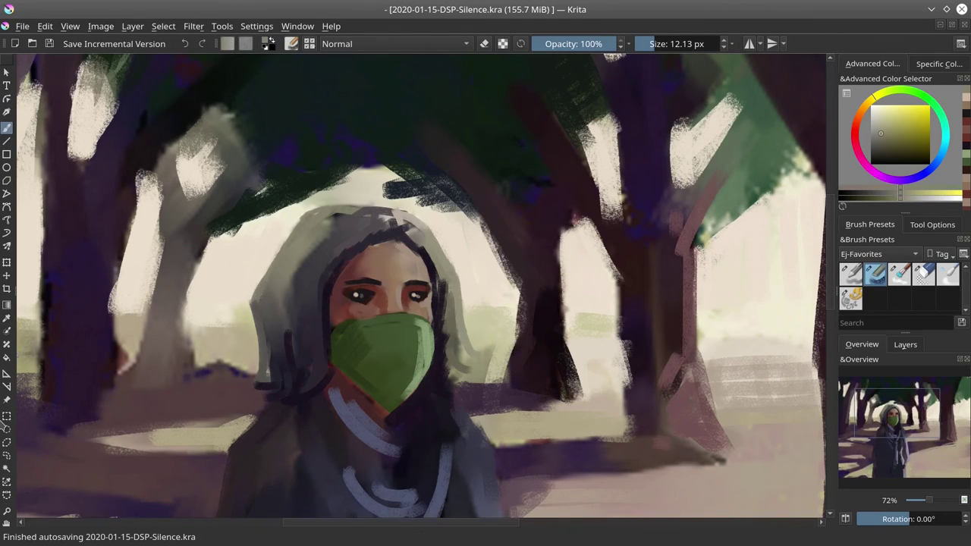
Outline the sunlit edge of the hood and the lit side of the face with the Polygonal Selection tool
click(6, 442)
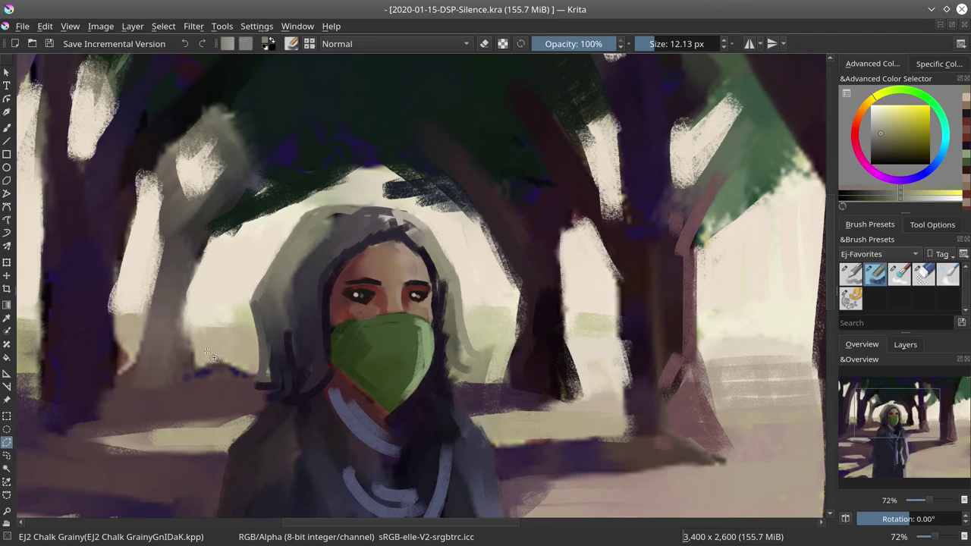
click(397, 210)
click(421, 220)
mouse_move(444, 250)
mouse_down()
mouse_move(463, 331)
mouse_move(486, 363)
mouse_move(460, 332)
mouse_move(456, 301)
mouse_up()
drag(431, 241, 432, 241)
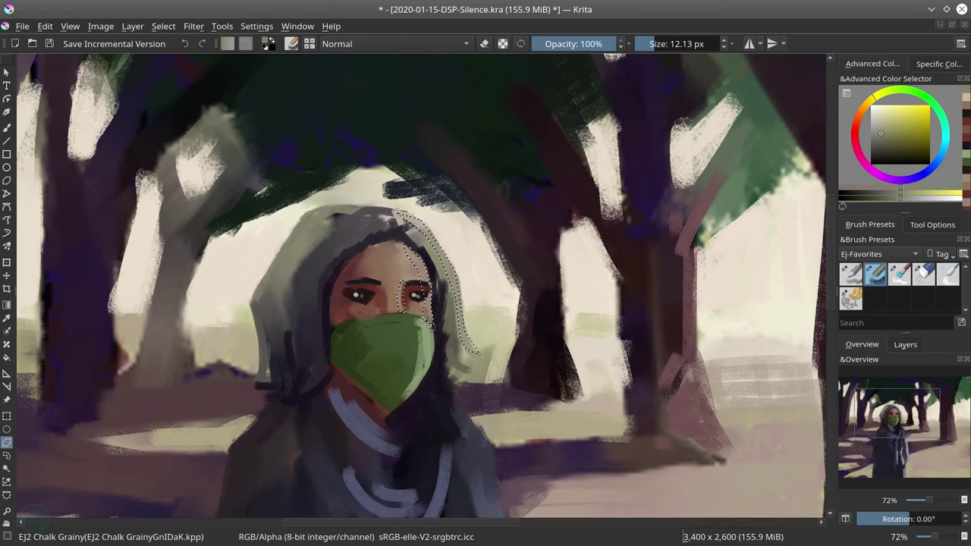
Add a narrow strip along the mask's sunlit edge to the polygonal selection
click(423, 319)
click(425, 348)
click(420, 376)
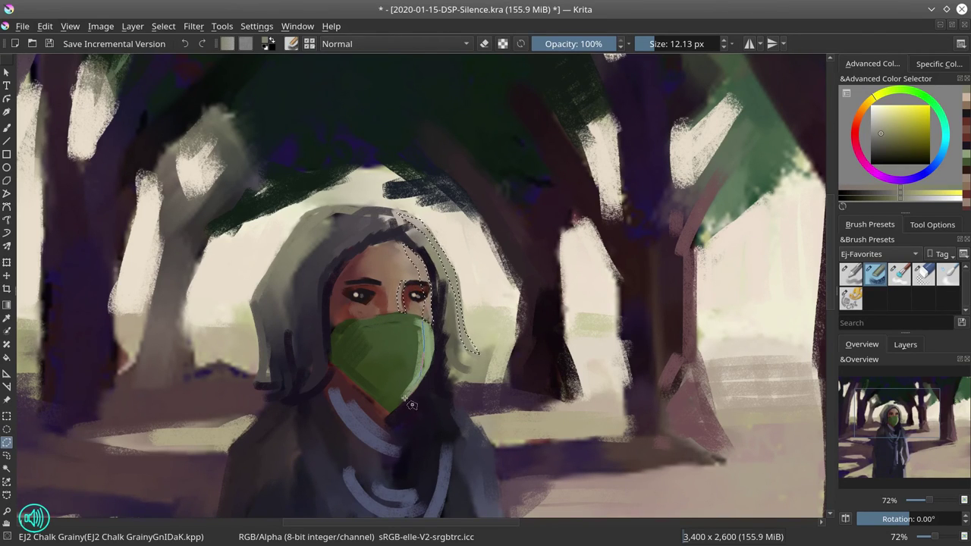
click(405, 399)
click(423, 377)
click(433, 355)
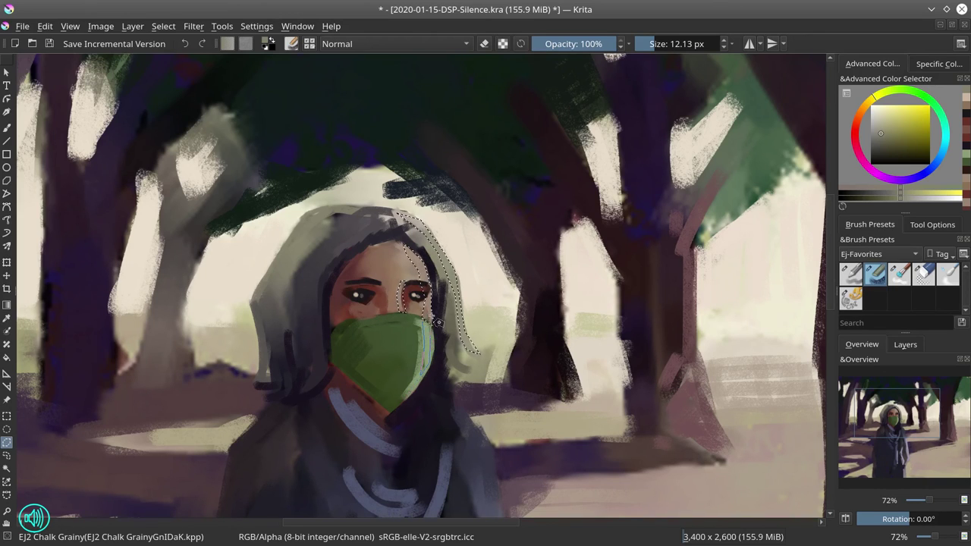
drag(438, 322, 438, 324)
mouse_move(415, 403)
mouse_down()
mouse_move(433, 367)
mouse_move(412, 391)
mouse_up()
Add the sunlit edge of the coat sleeve and the lit bases of two tree trunks to the selection
scroll(463, 435, down, 2)
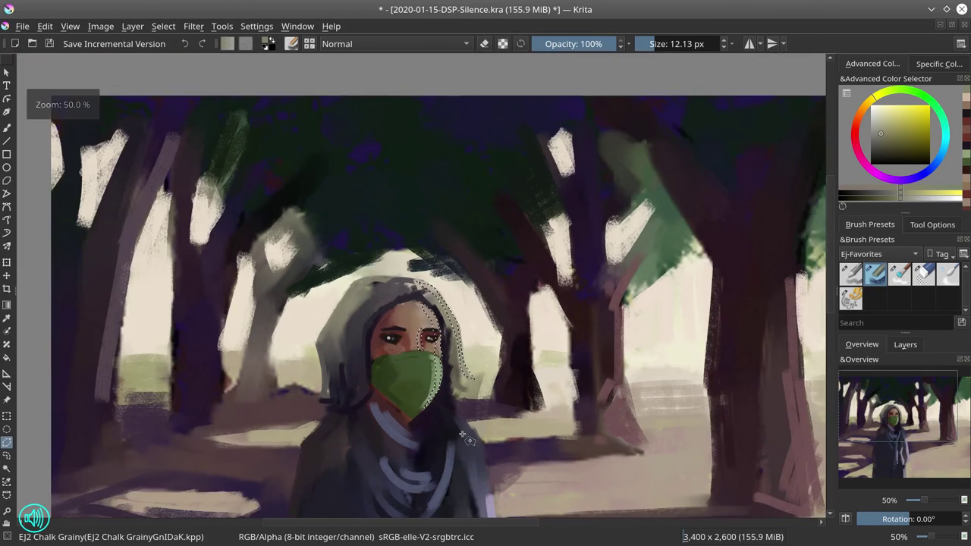
drag(496, 444, 450, 269)
scroll(458, 275, down, 2)
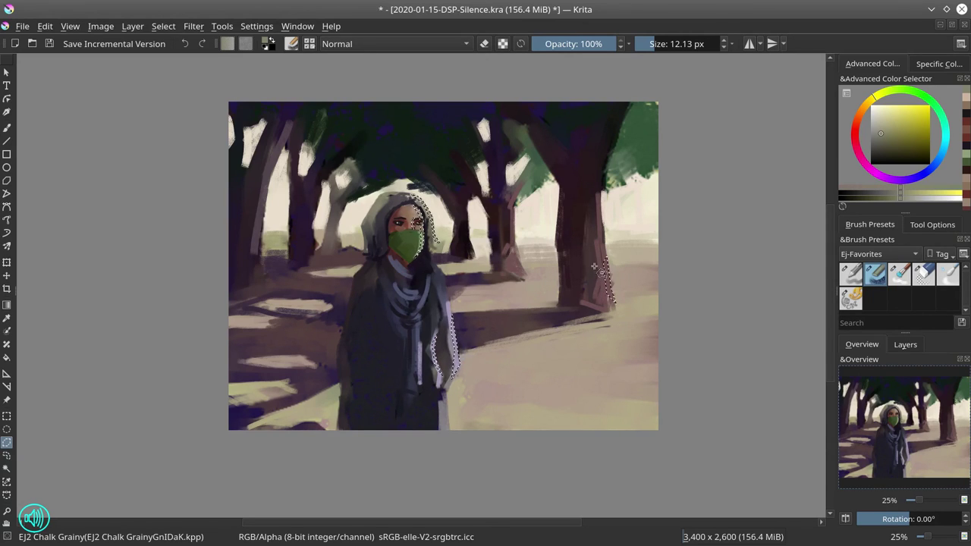
drag(595, 266, 611, 310)
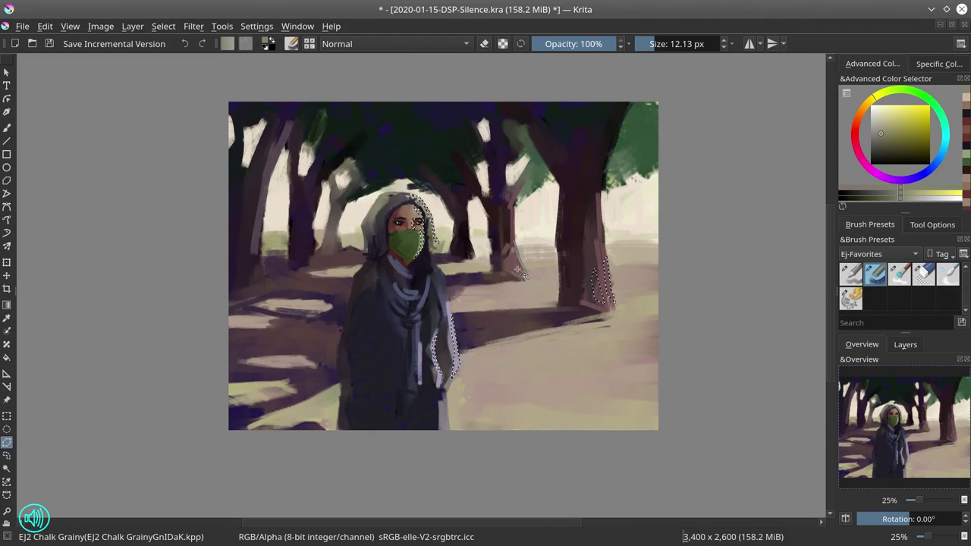
drag(507, 256, 517, 277)
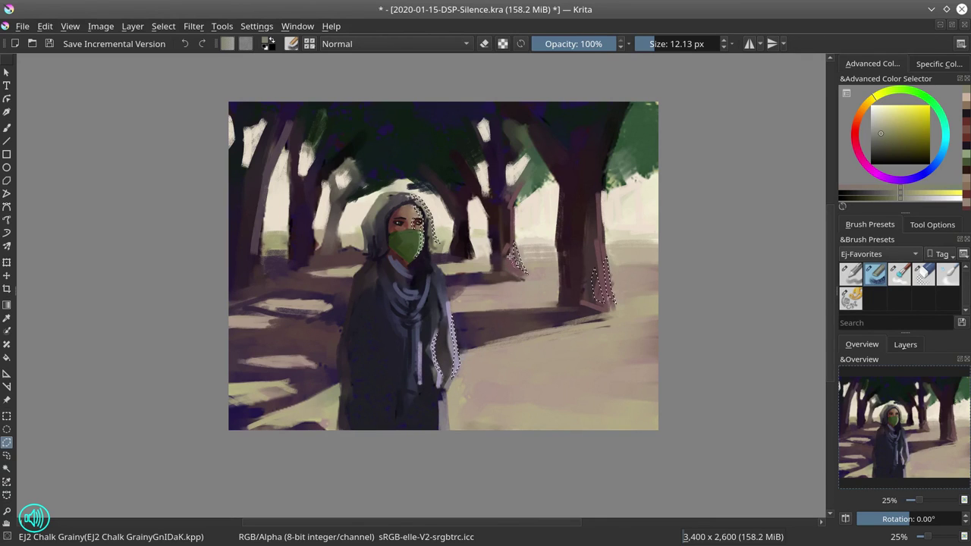
drag(509, 257, 524, 275)
Choose a muted orange-brown painting colour and save the document
click(885, 135)
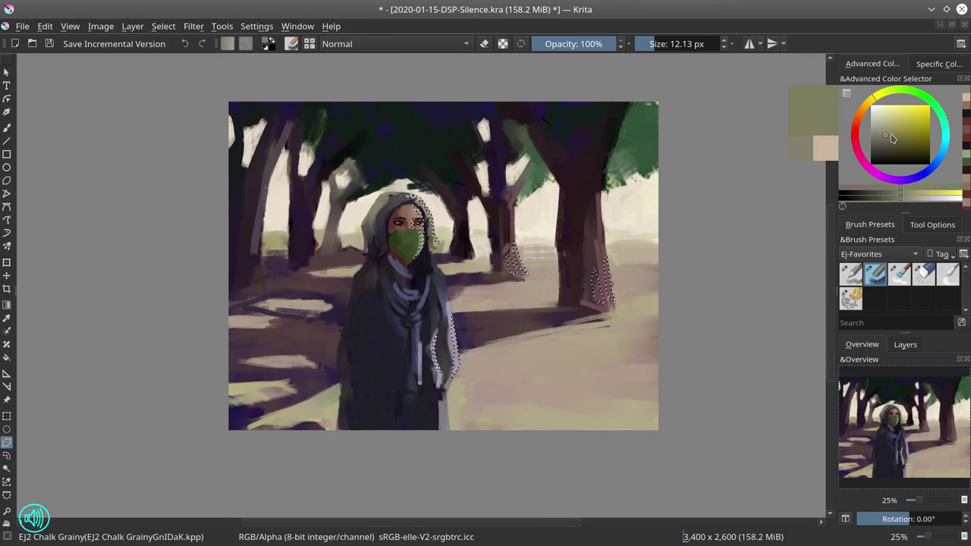
click(862, 110)
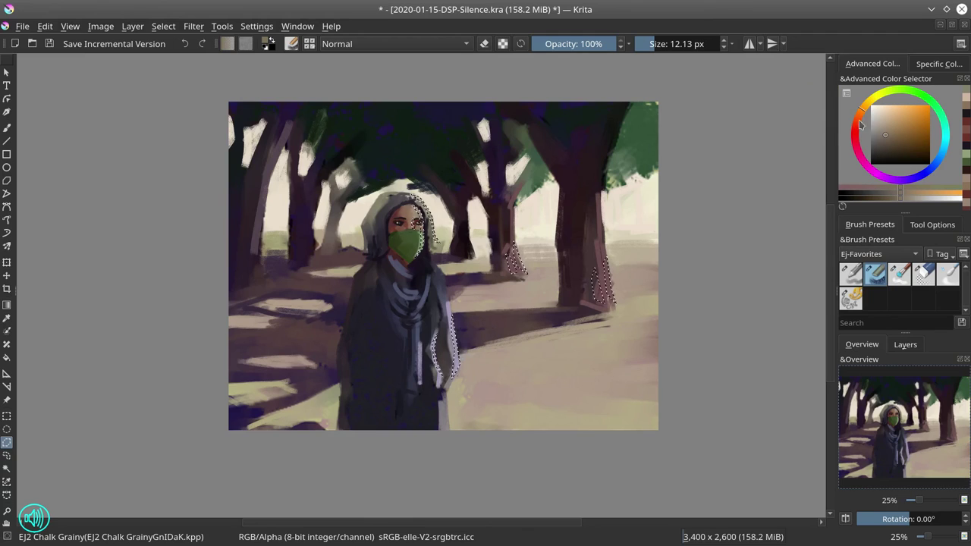
click(891, 133)
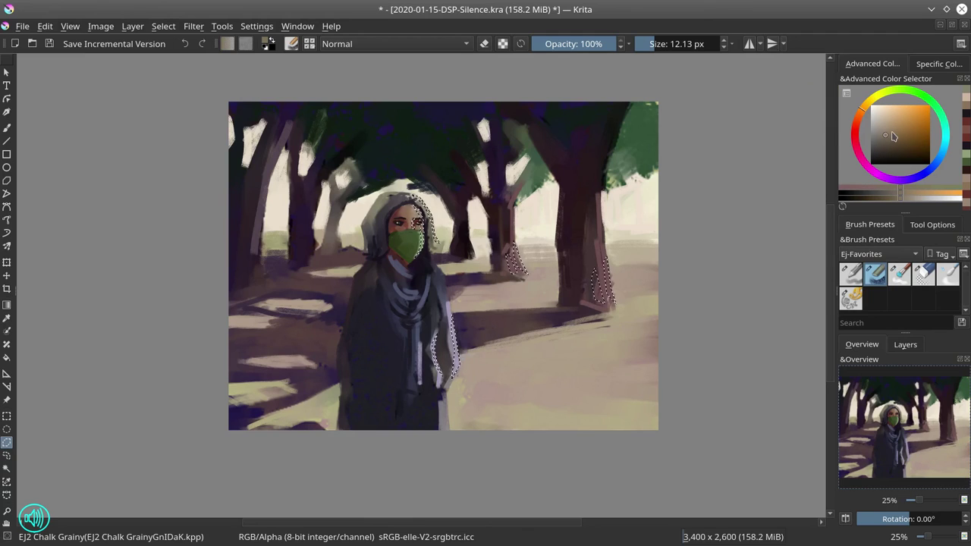
click(49, 44)
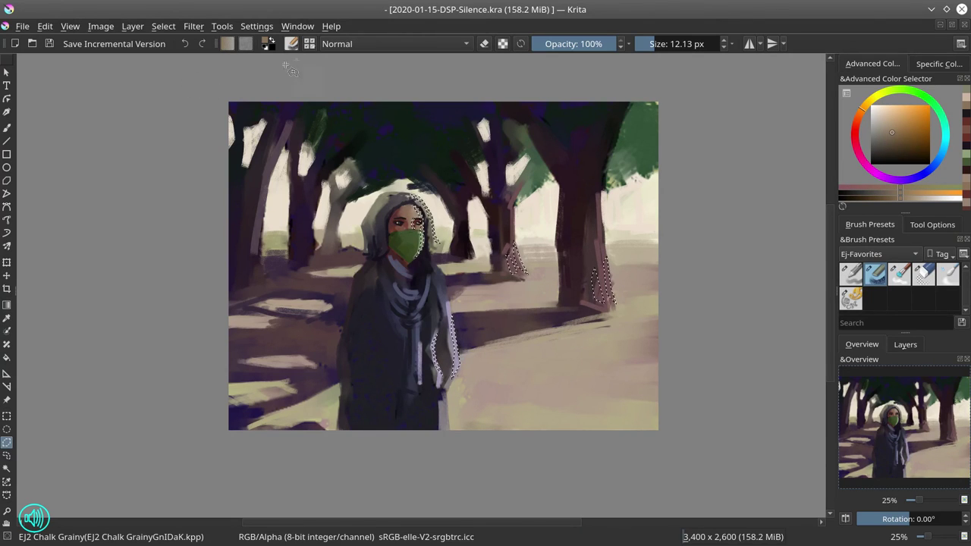
Brighten the selected areas of figure and trunks in Color Dodge mode with the chalk brush at 394.58 px
click(348, 45)
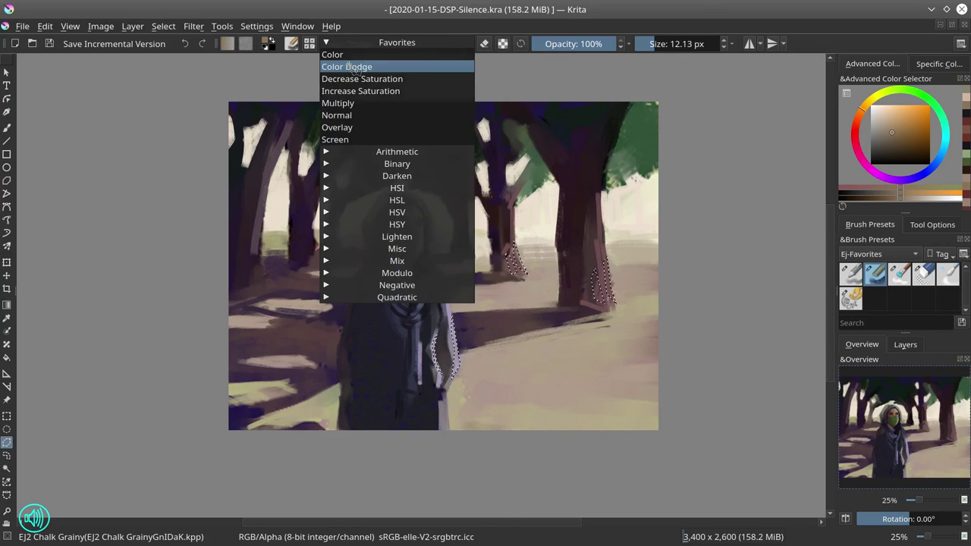
click(356, 65)
click(6, 128)
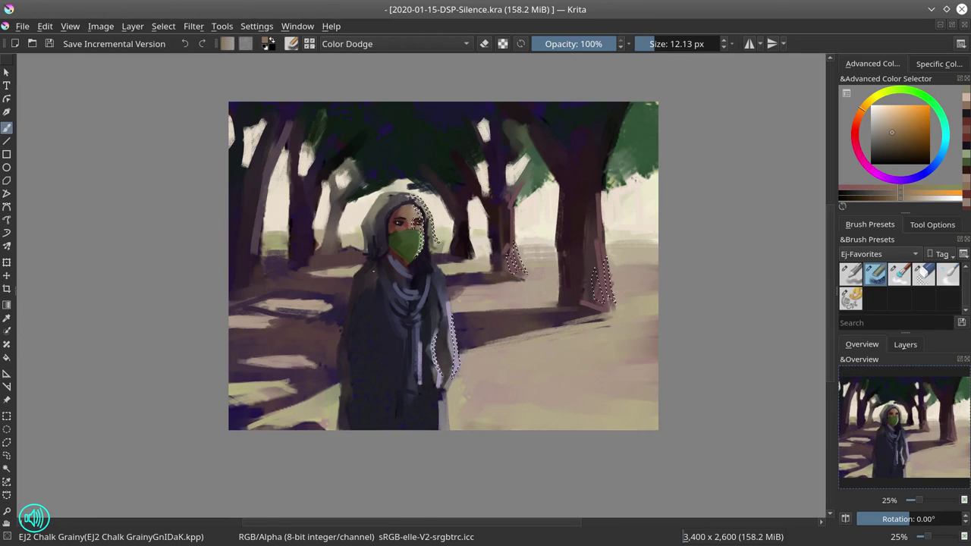
drag(334, 251, 376, 258)
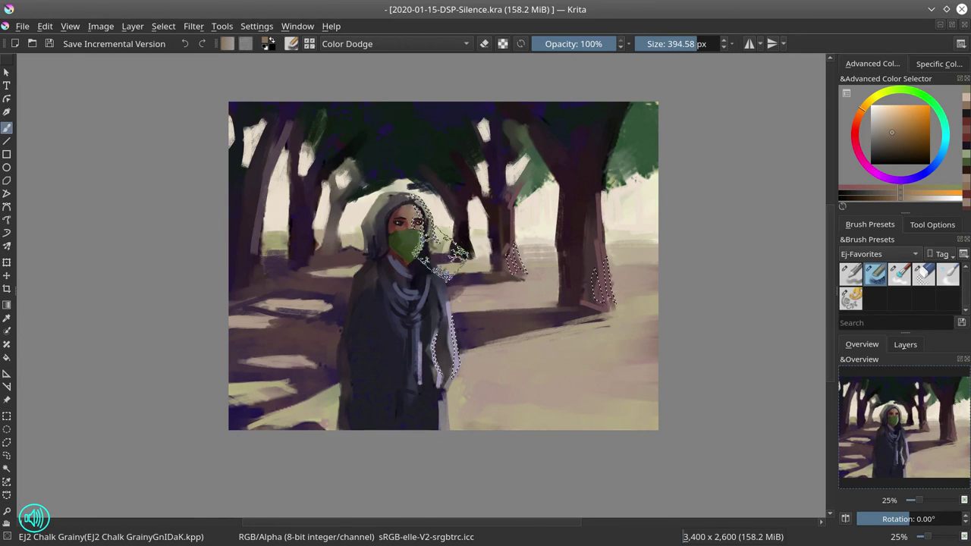
drag(438, 346, 446, 303)
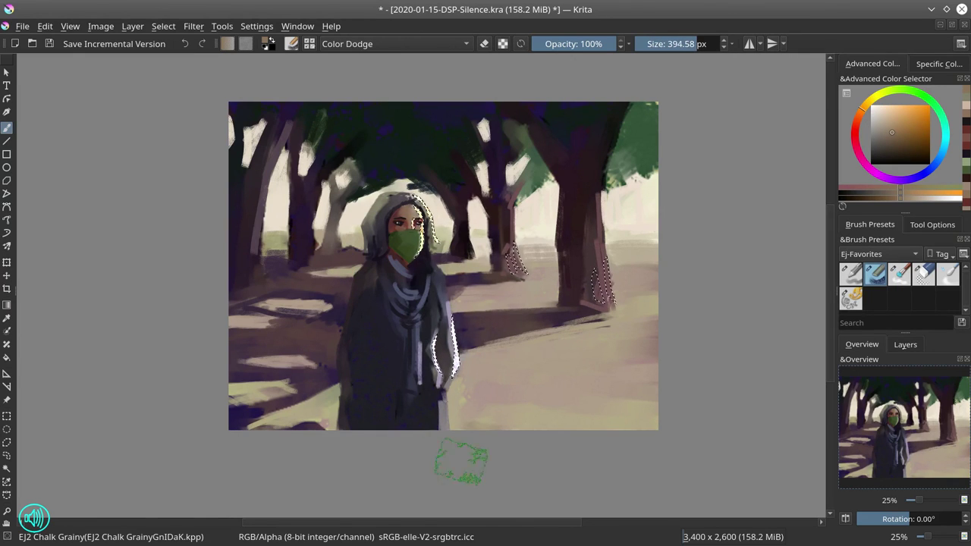
mouse_move(596, 313)
mouse_down()
mouse_move(562, 229)
mouse_move(529, 234)
mouse_move(498, 210)
mouse_up()
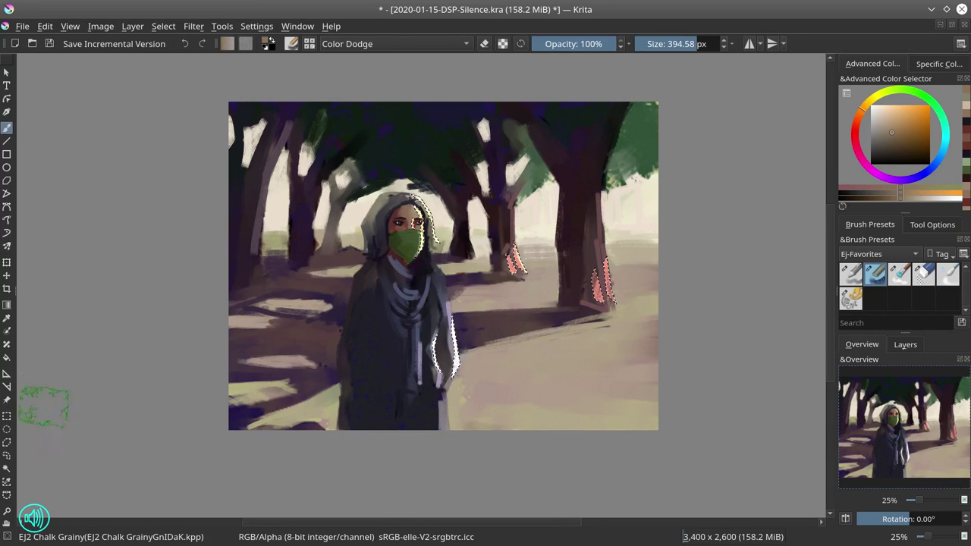
Add a narrow strip along the lower coat's sunlit edge to the selection with the Polygonal Selection tool
click(6, 444)
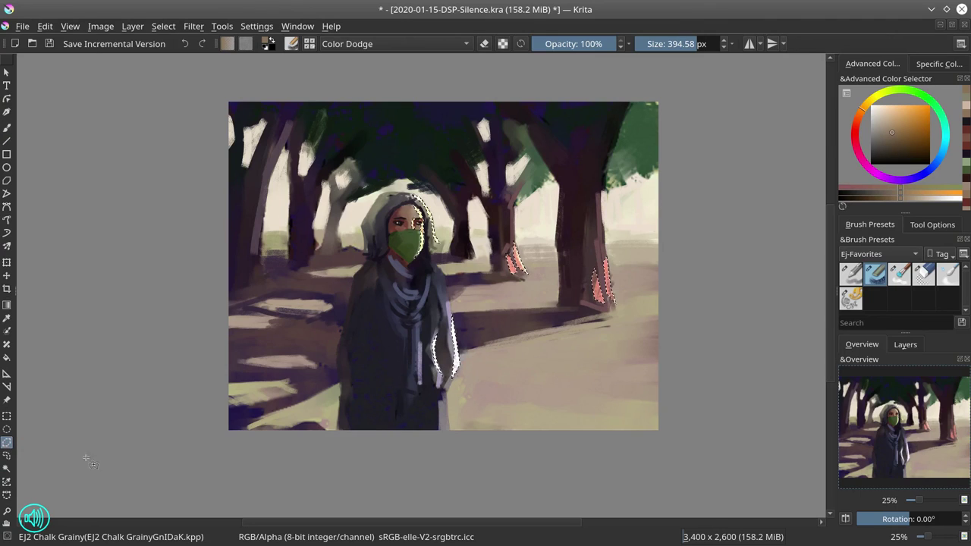
shift+click(446, 392)
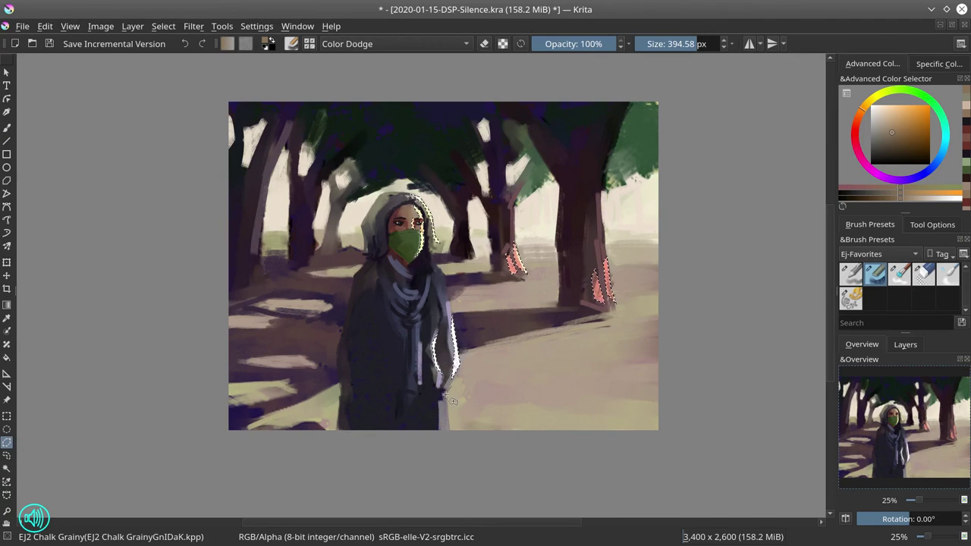
mouse_move(450, 433)
mouse_down()
mouse_move(460, 443)
mouse_move(458, 394)
mouse_up()
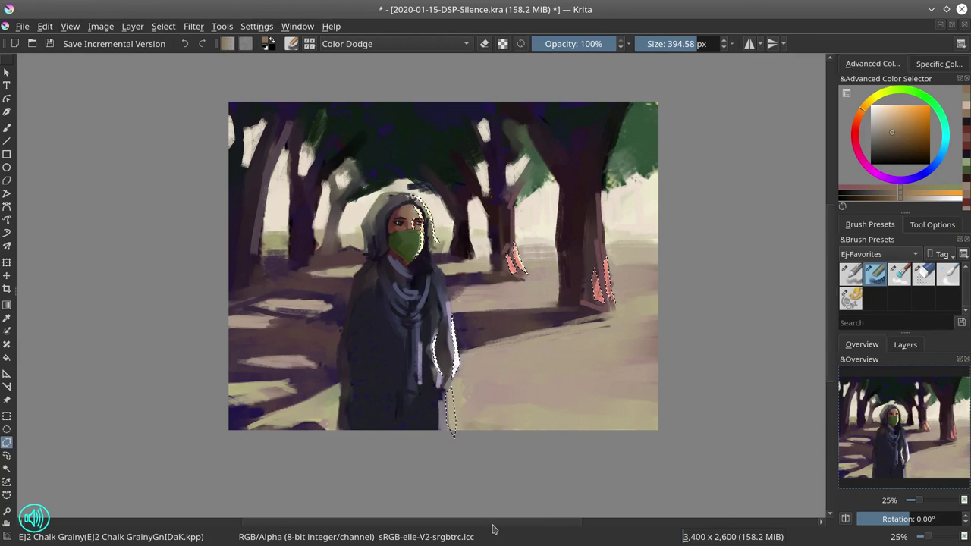
Brighten the selected strip along the lower coat with the 394.58 px chalk brush in Color Dodge mode and clear the selection
click(7, 128)
drag(421, 387, 459, 455)
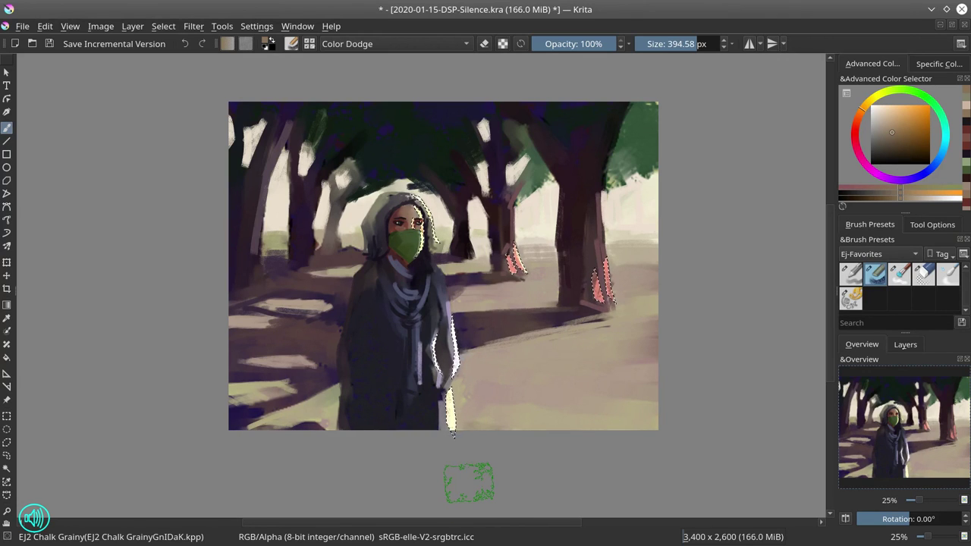
click(163, 25)
click(167, 57)
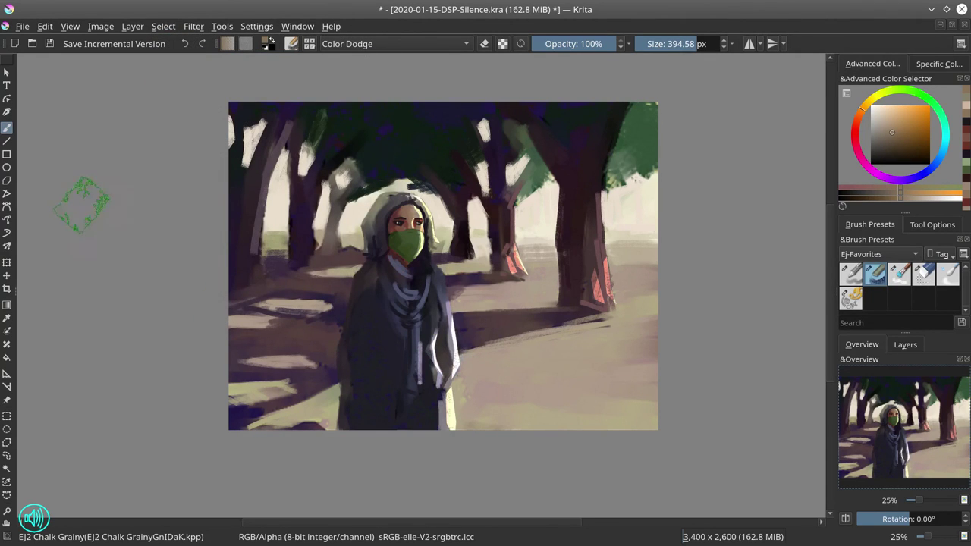
Return the brush blending mode to Normal and save the document
click(459, 47)
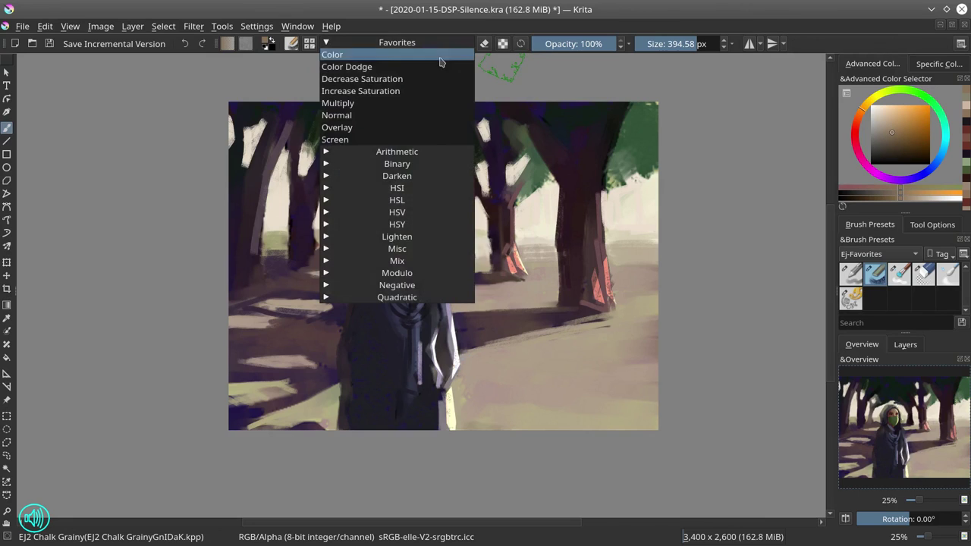
click(418, 112)
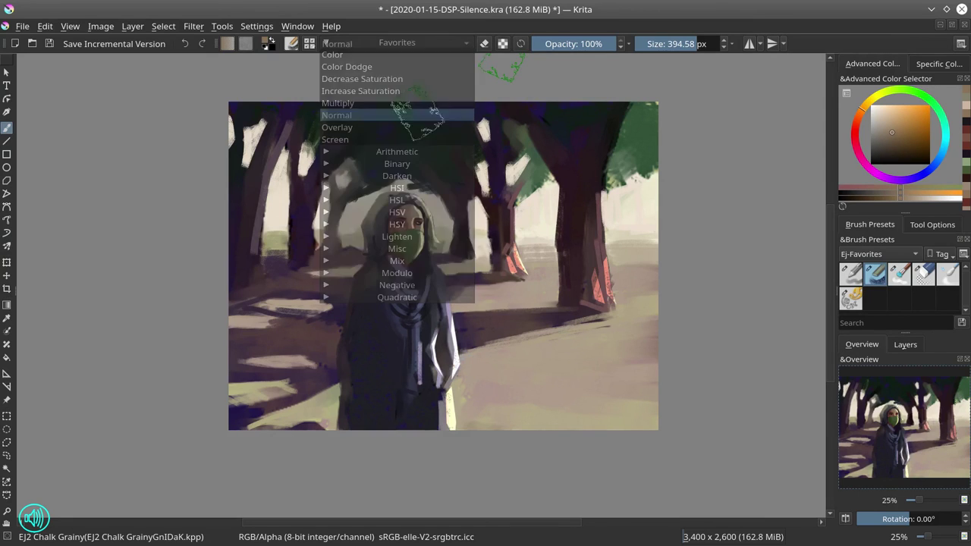
click(49, 44)
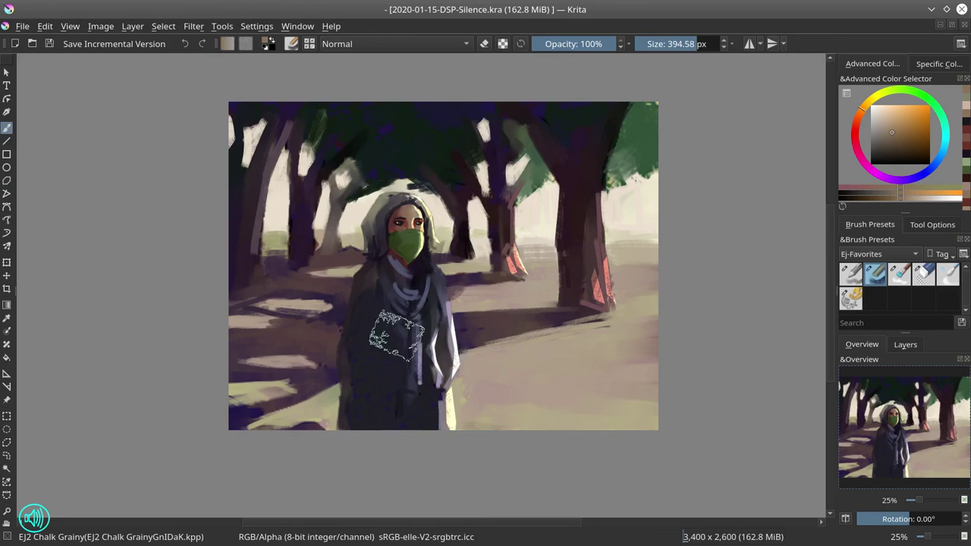
Reduce the brush to 35.53 px and paint a pale yellow sunlit rim along the coat sleeve's outer edge with colour sampled from the coat
key([)
key([)
key([)
key([)
key([)
key([)
key([)
key([)
key([)
key([)
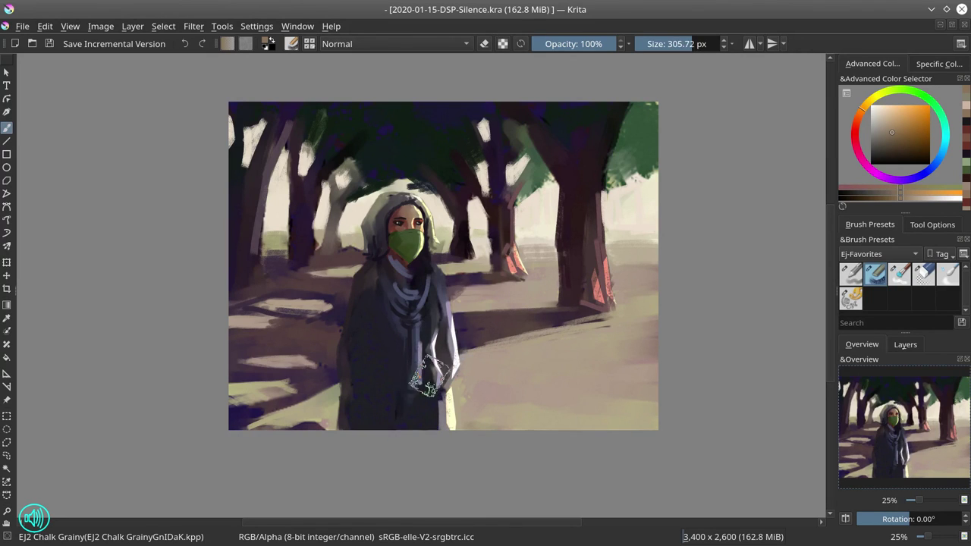
mouse_move(433, 381)
mouse_down()
mouse_move(414, 350)
mouse_move(452, 407)
mouse_move(460, 360)
mouse_up()
ctrl+click(452, 402)
ctrl+click(452, 402)
ctrl+click(461, 353)
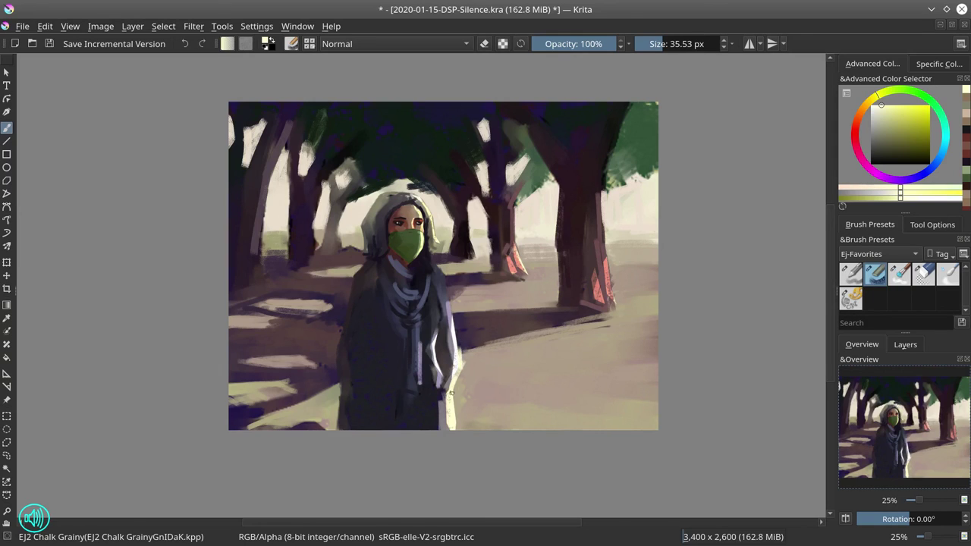
Tidy the coat's outline with sampled dark purple and ground tones, extend its shaded lower edge outward, and save the document
ctrl+click(458, 338)
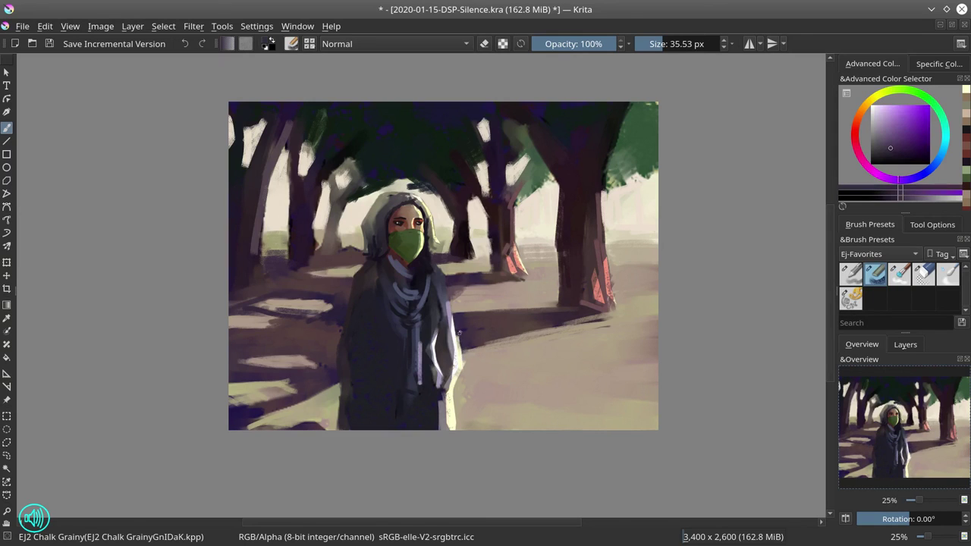
ctrl+click(469, 360)
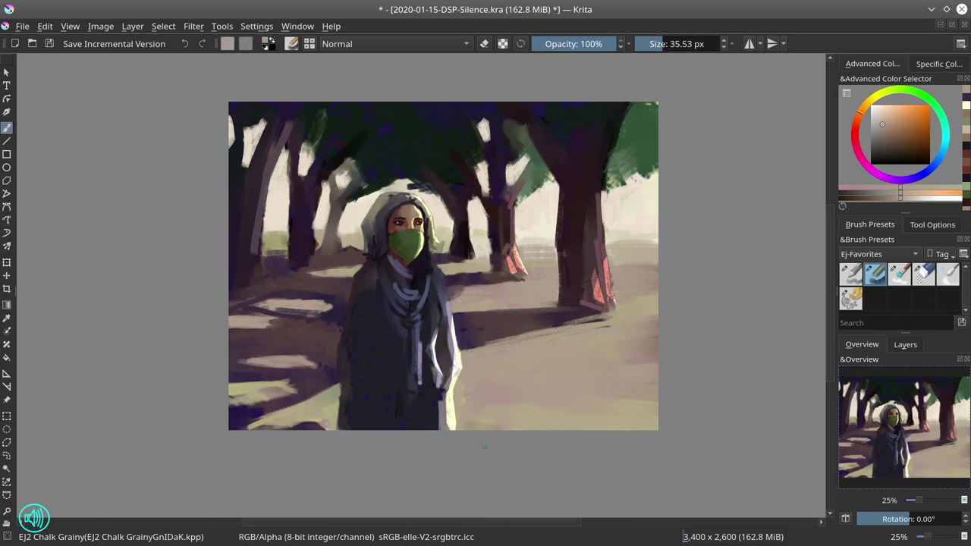
ctrl+click(340, 363)
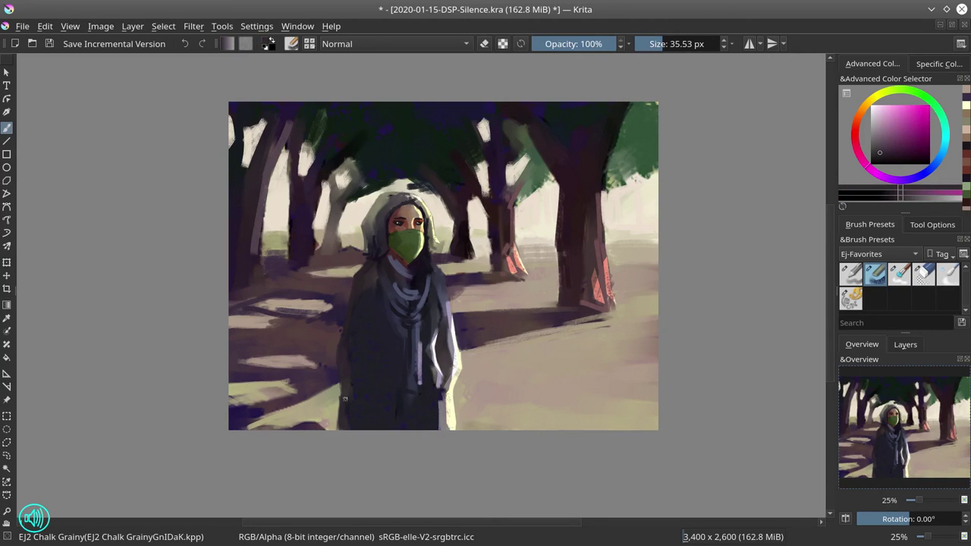
mouse_move(345, 399)
mouse_down()
mouse_move(343, 383)
mouse_move(337, 430)
mouse_up()
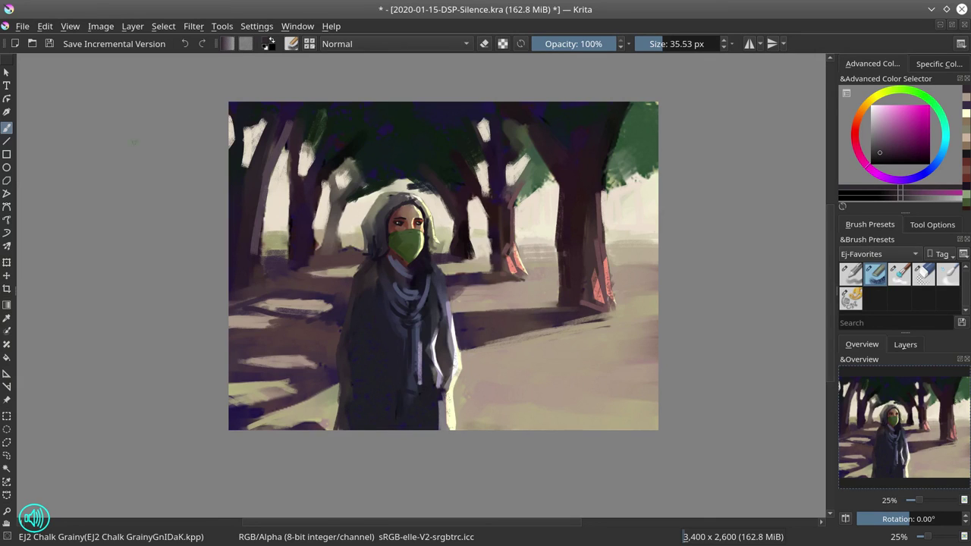
click(49, 43)
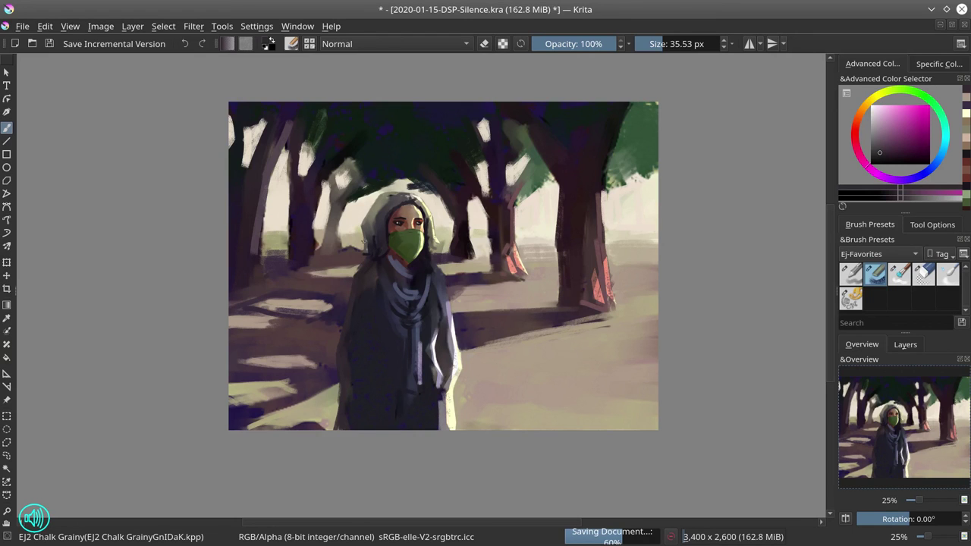
Reshape the lower edges of the eyes with reddish-brown skin tones sampled from the face, using an 11.65 px brush
scroll(431, 273, up, 1)
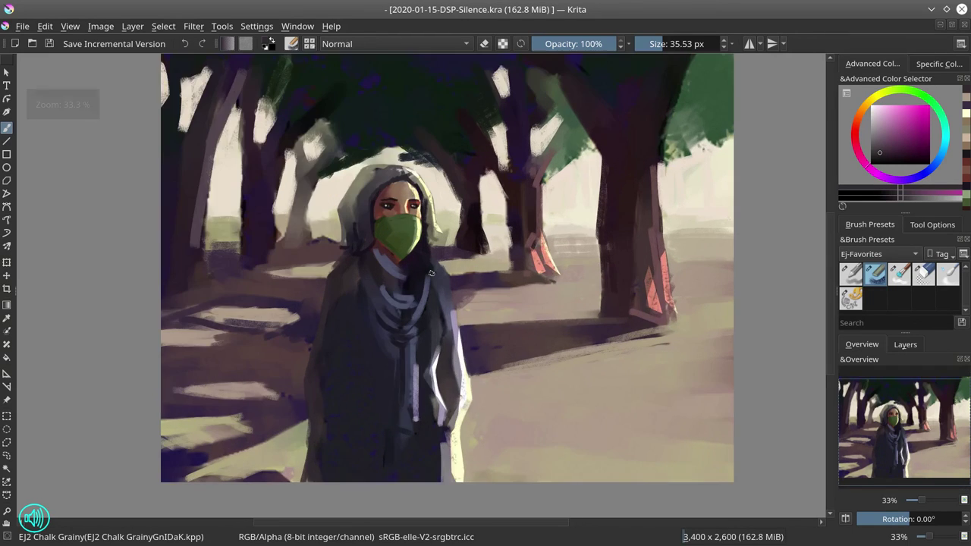
scroll(431, 273, up, 1)
scroll(364, 203, up, 1)
scroll(341, 305, up, 1)
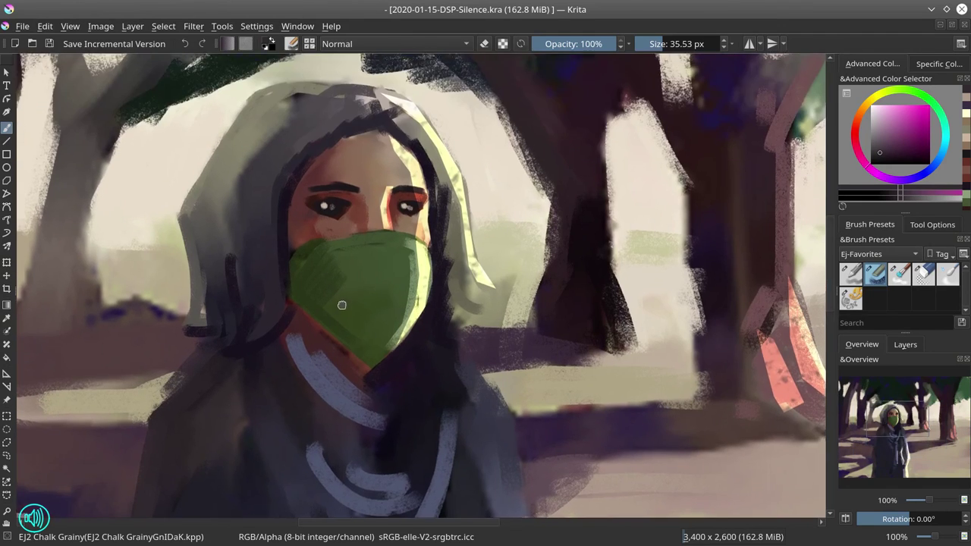
scroll(341, 304, up, 2)
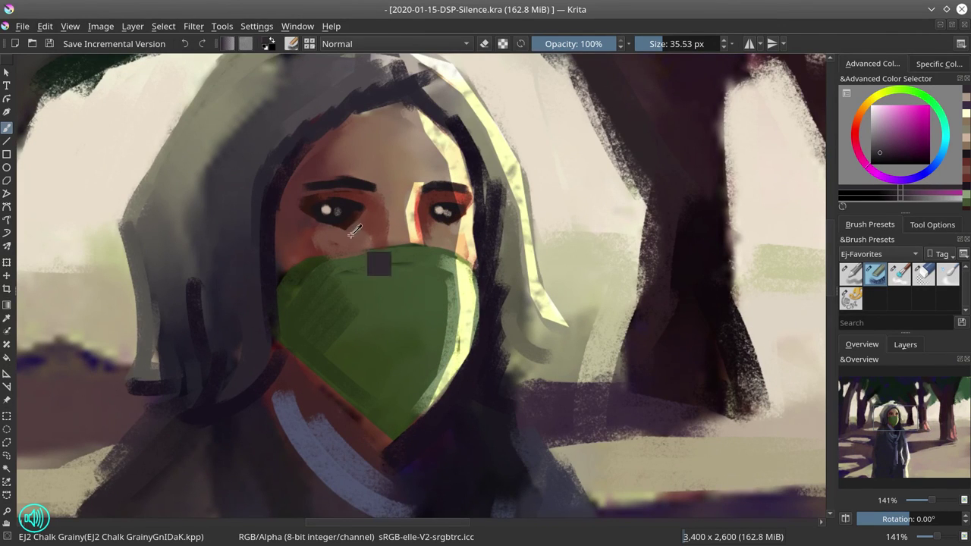
ctrl+click(354, 234)
mouse_move(354, 229)
mouse_down()
mouse_move(332, 227)
mouse_move(360, 226)
mouse_move(350, 223)
mouse_up()
click(350, 221)
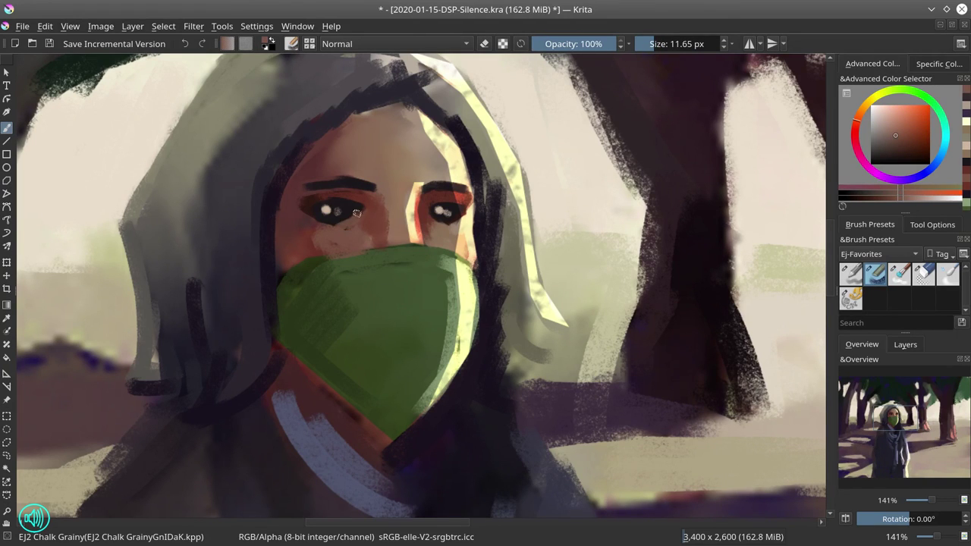
click(454, 219)
ctrl+click(347, 231)
drag(335, 228, 347, 230)
Add small highlights beneath the eyes, using sampled forehead skin tone on the shaded side and pale yellow on the sunlit side
ctrl+click(406, 159)
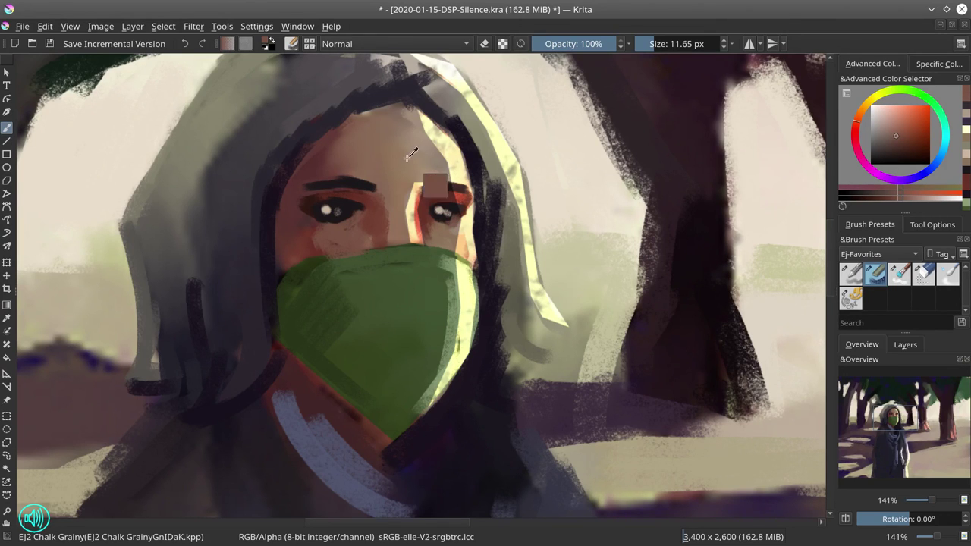
click(326, 228)
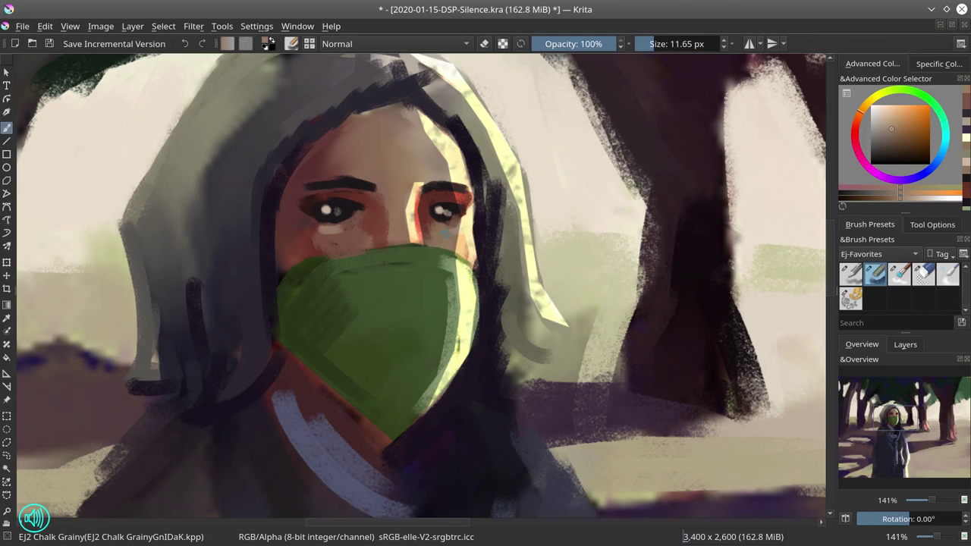
ctrl+click(457, 170)
click(443, 226)
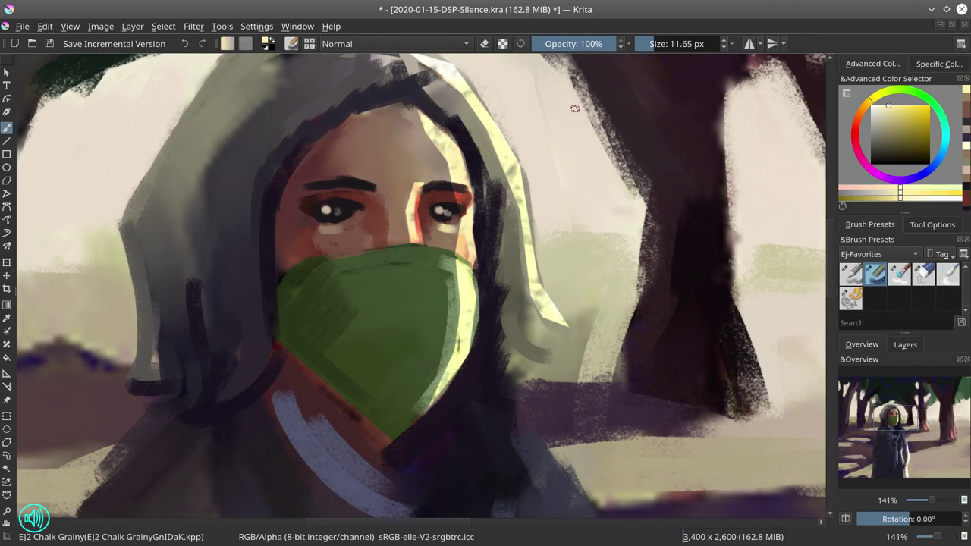
Darken the lower lid of the sunlit eye with sampled dark purple at a brush size of 6.84 px
scroll(514, 221, down, 8)
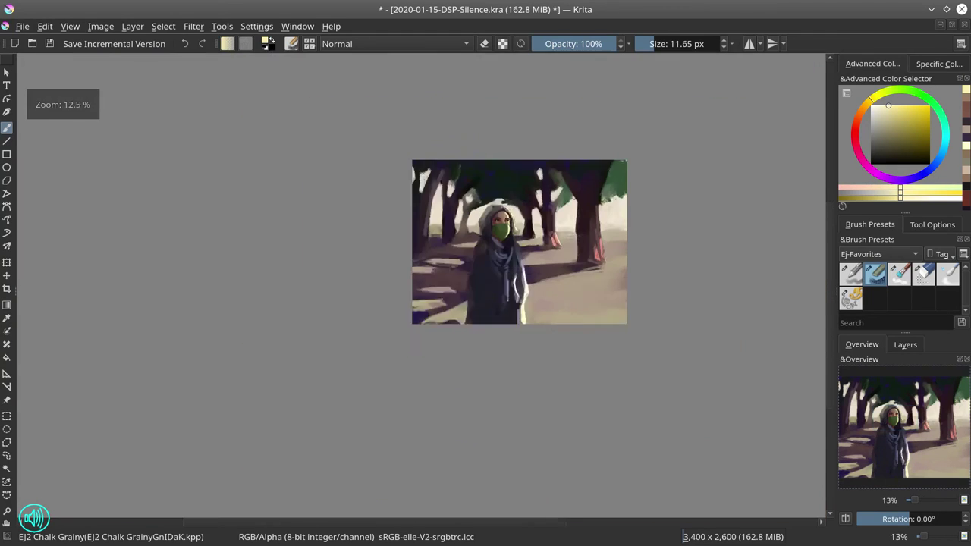
scroll(538, 231, up, 1)
scroll(537, 229, up, 3)
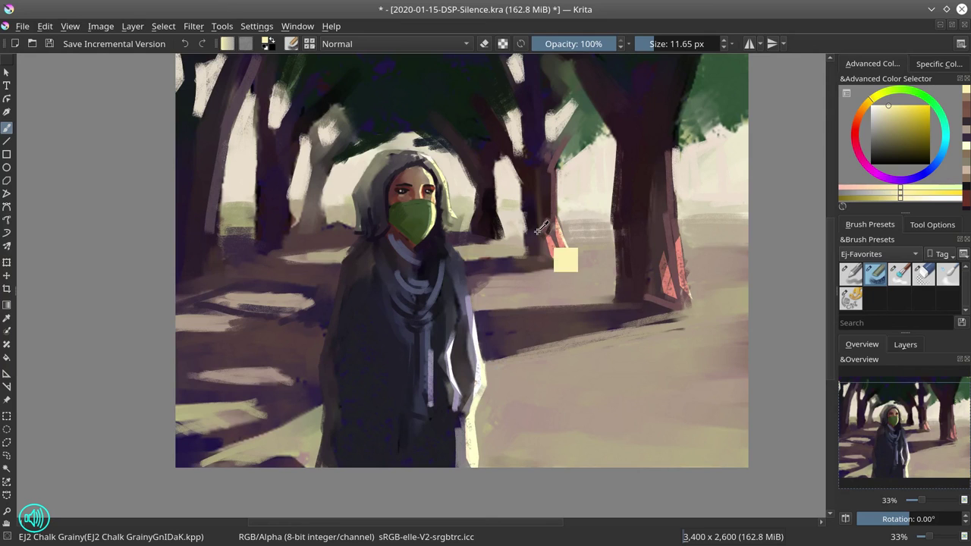
scroll(479, 209, up, 5)
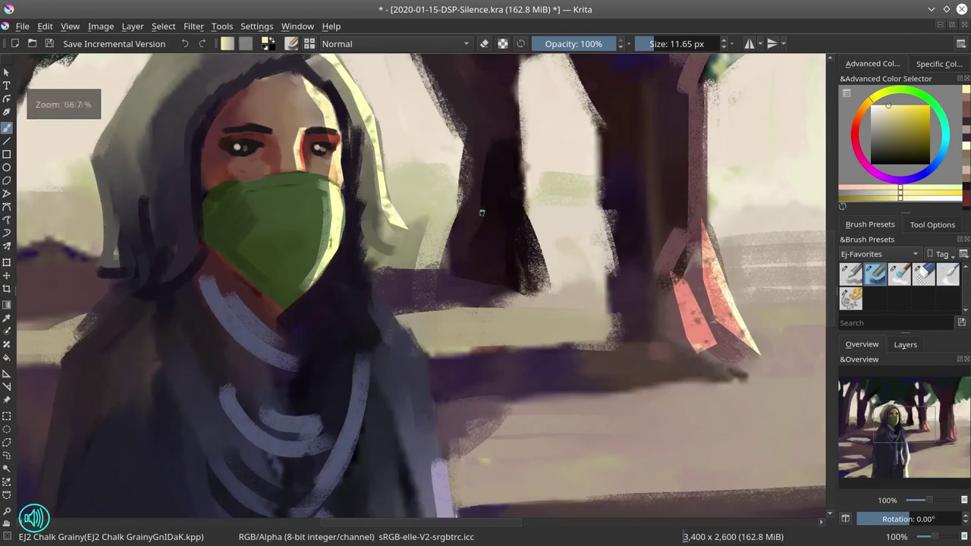
drag(209, 152, 517, 313)
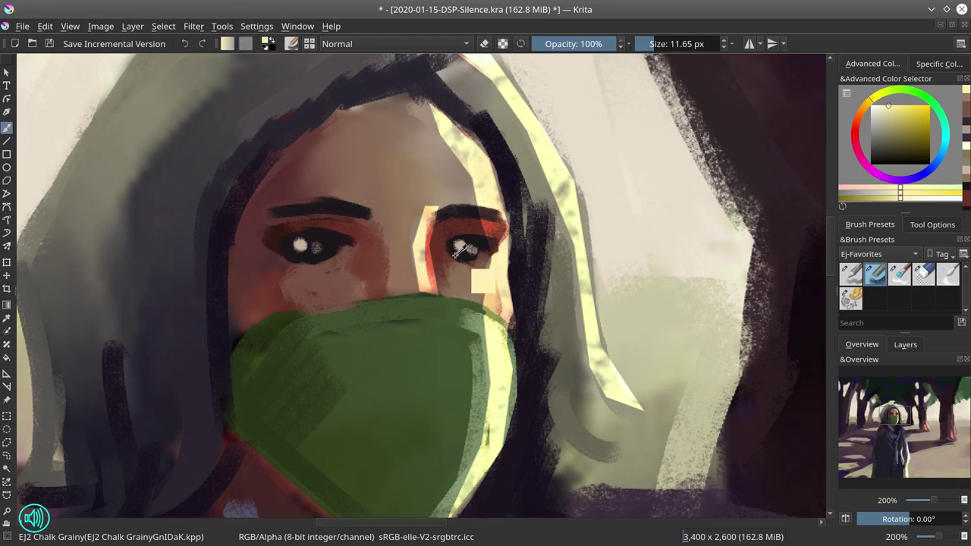
ctrl+click(466, 261)
mouse_move(466, 262)
mouse_down()
mouse_move(483, 249)
mouse_move(472, 263)
mouse_up()
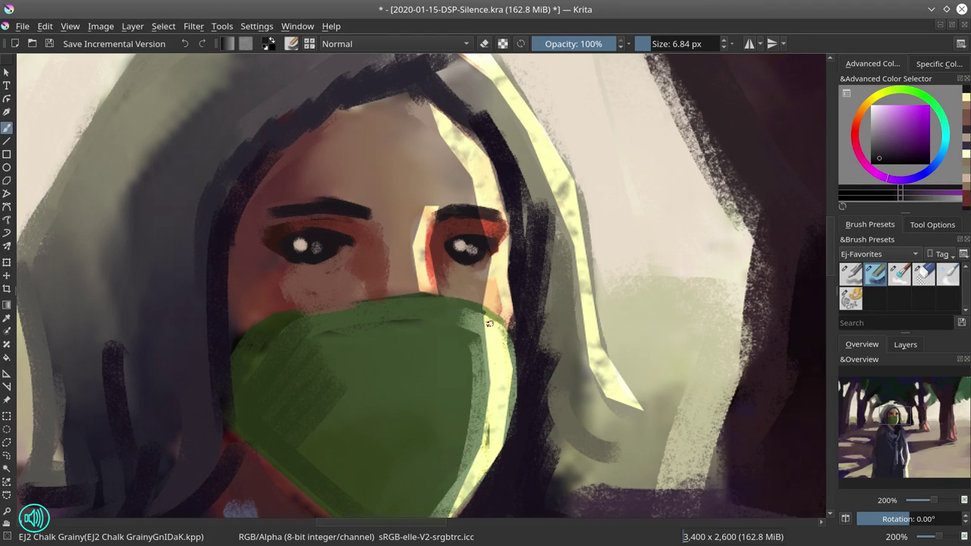
Refine the lower lid and outer corner of the shaded eye with sampled dark red skin tones and save the document
ctrl+click(295, 260)
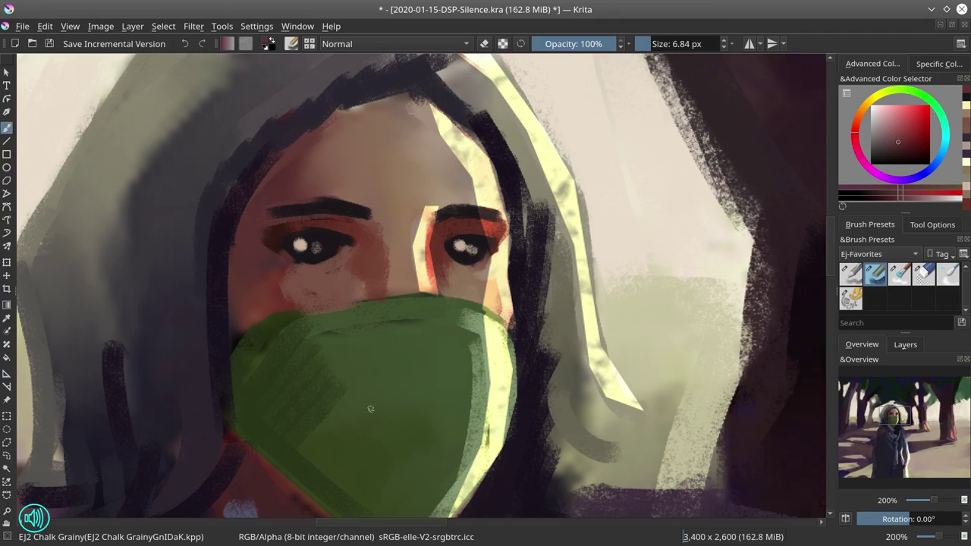
ctrl+click(286, 258)
drag(269, 250, 263, 244)
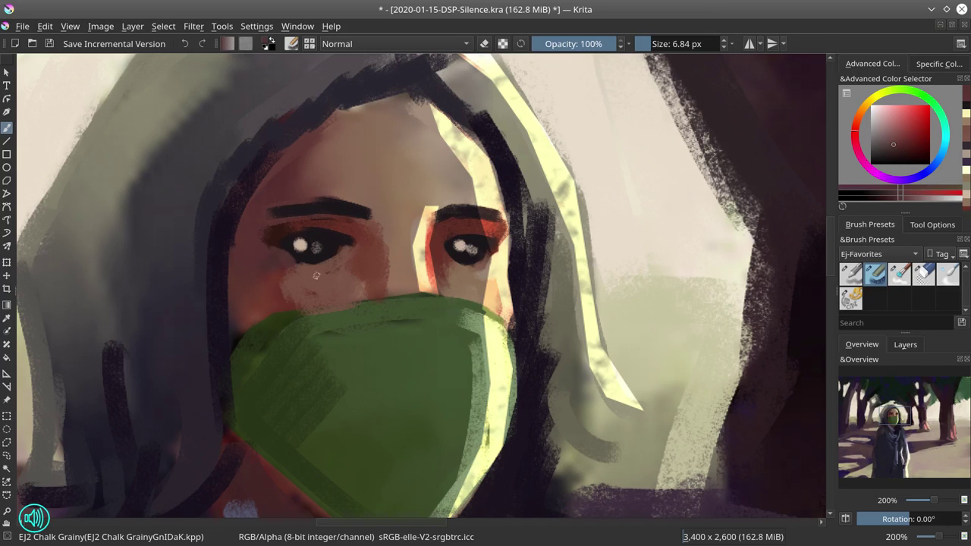
scroll(450, 241, down, 8)
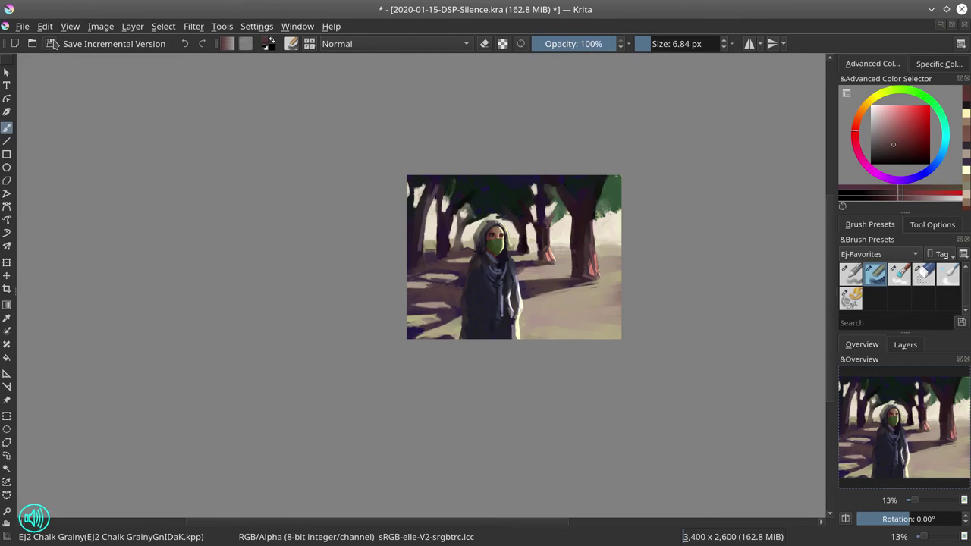
click(52, 43)
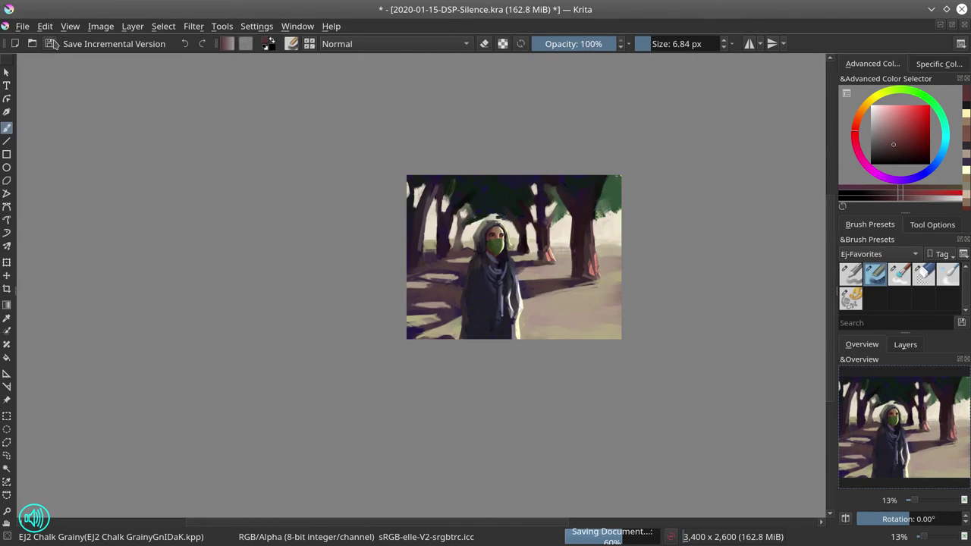